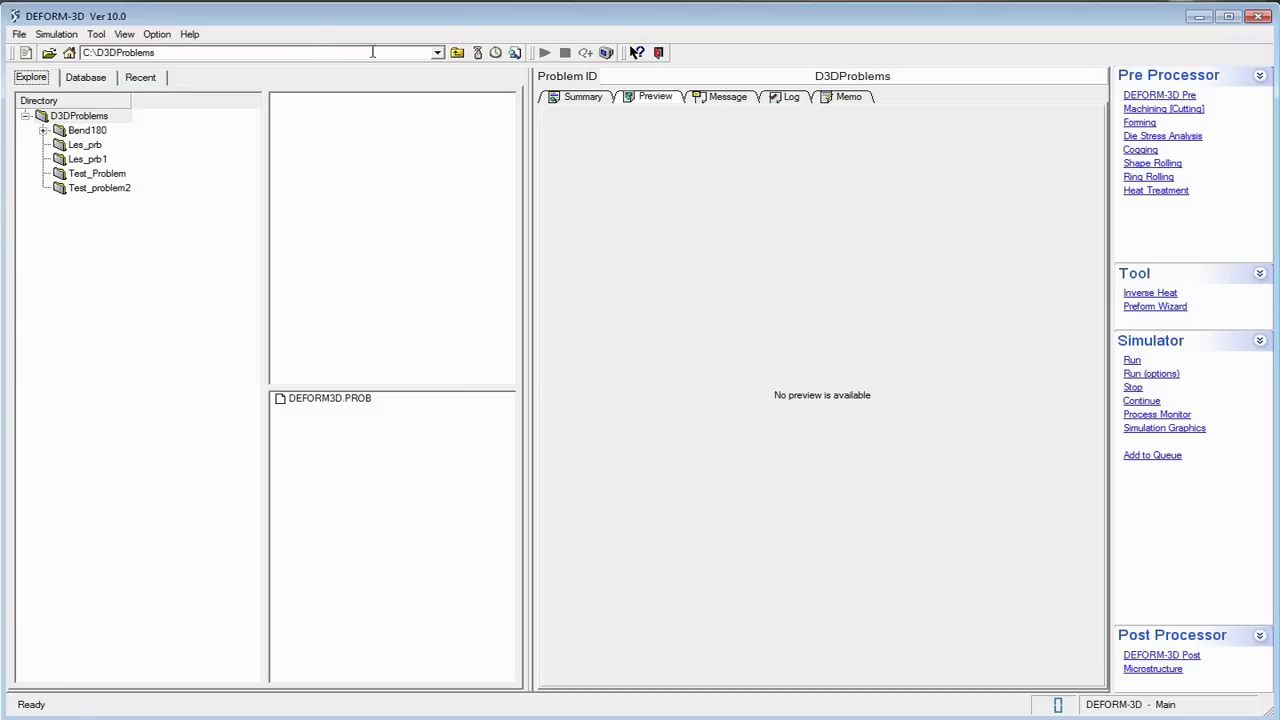
# Keep C:\D3DProblems as the working directory and inspect the Bend180, Les_prb and Les_prb1 problems
pyautogui.click(437, 52)
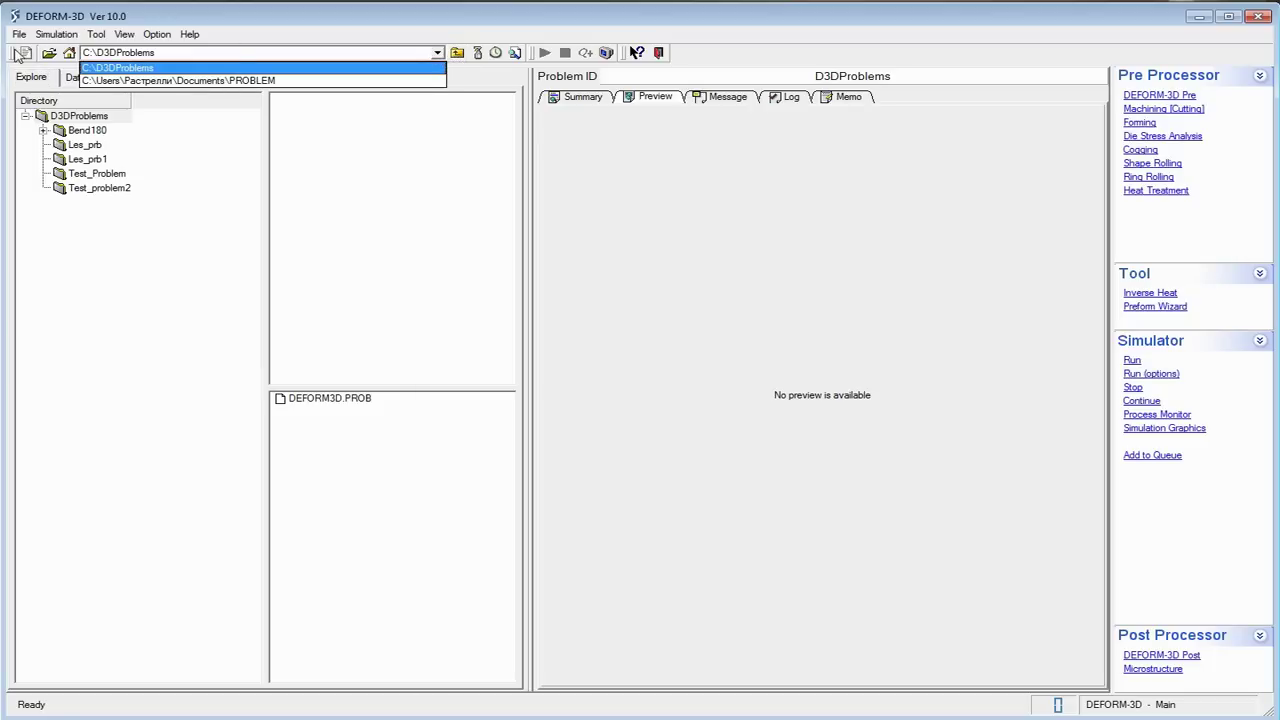
pyautogui.click(182, 60)
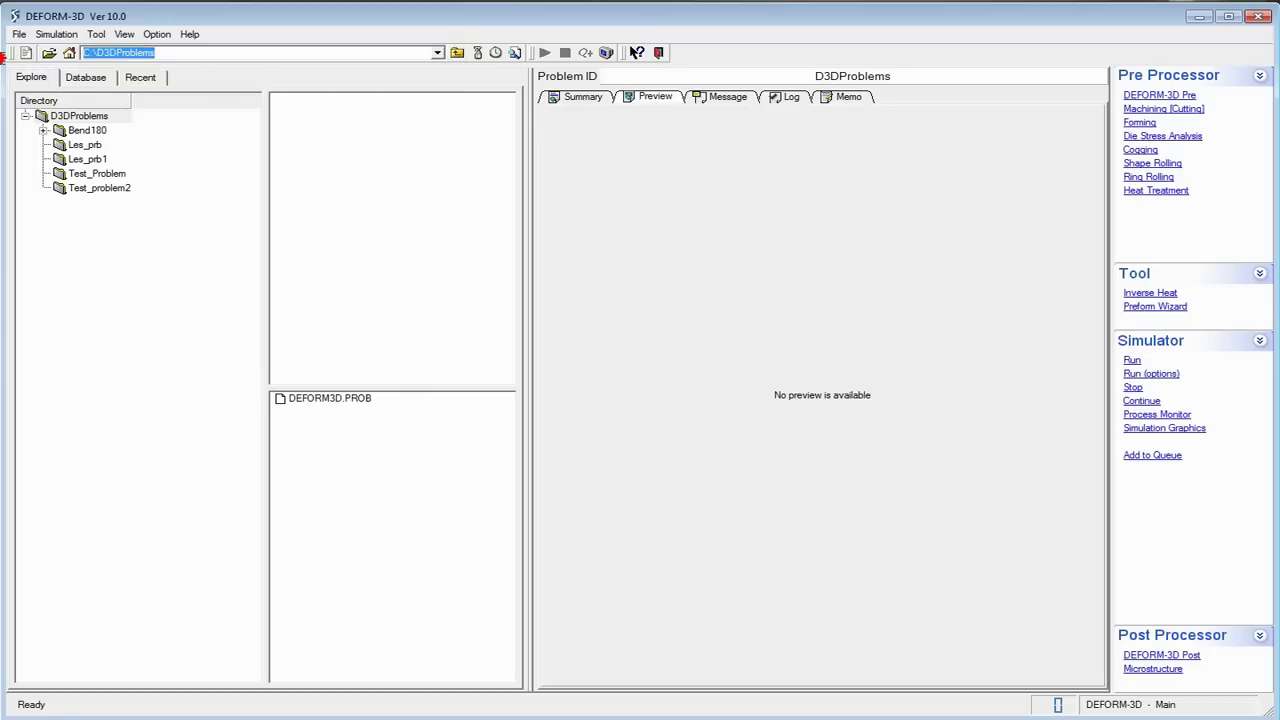
pyautogui.moveTo(200, 58); pyautogui.dragTo(116, 68)
pyautogui.click(208, 50)
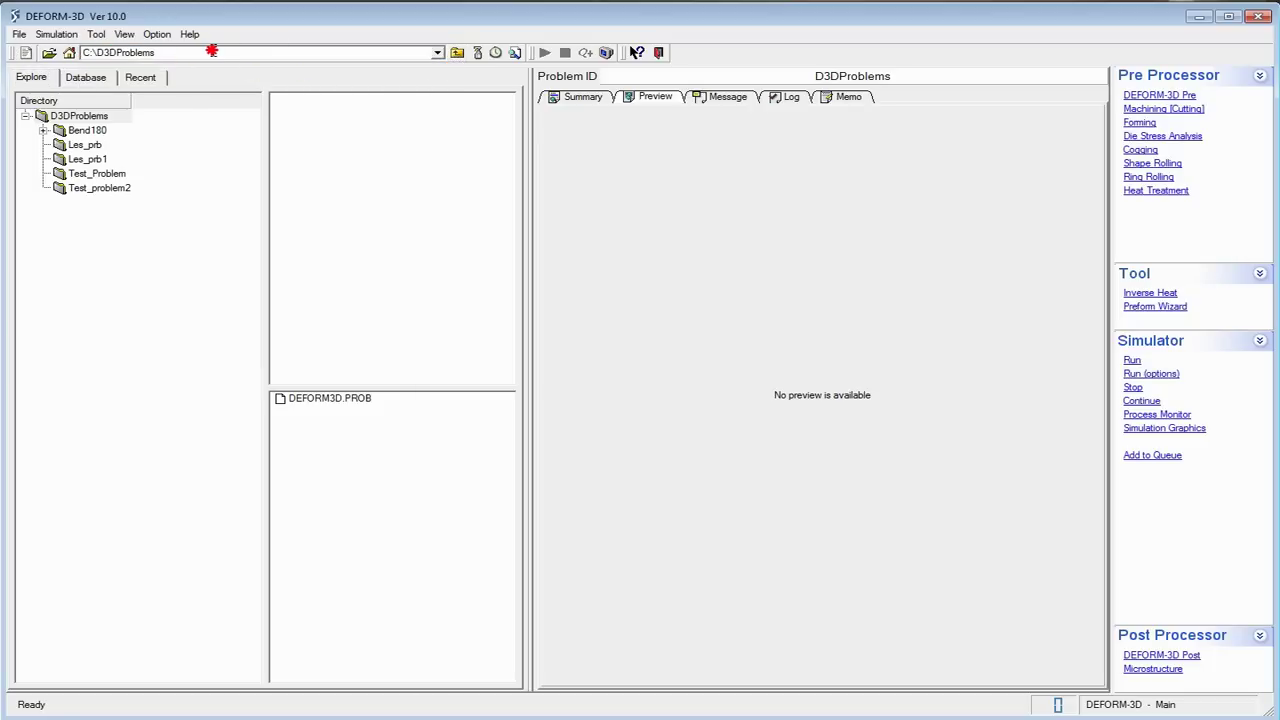
pyautogui.moveTo(212, 51); pyautogui.dragTo(74, 42)
pyautogui.click(104, 50)
pyautogui.click(172, 52)
pyautogui.click(91, 132)
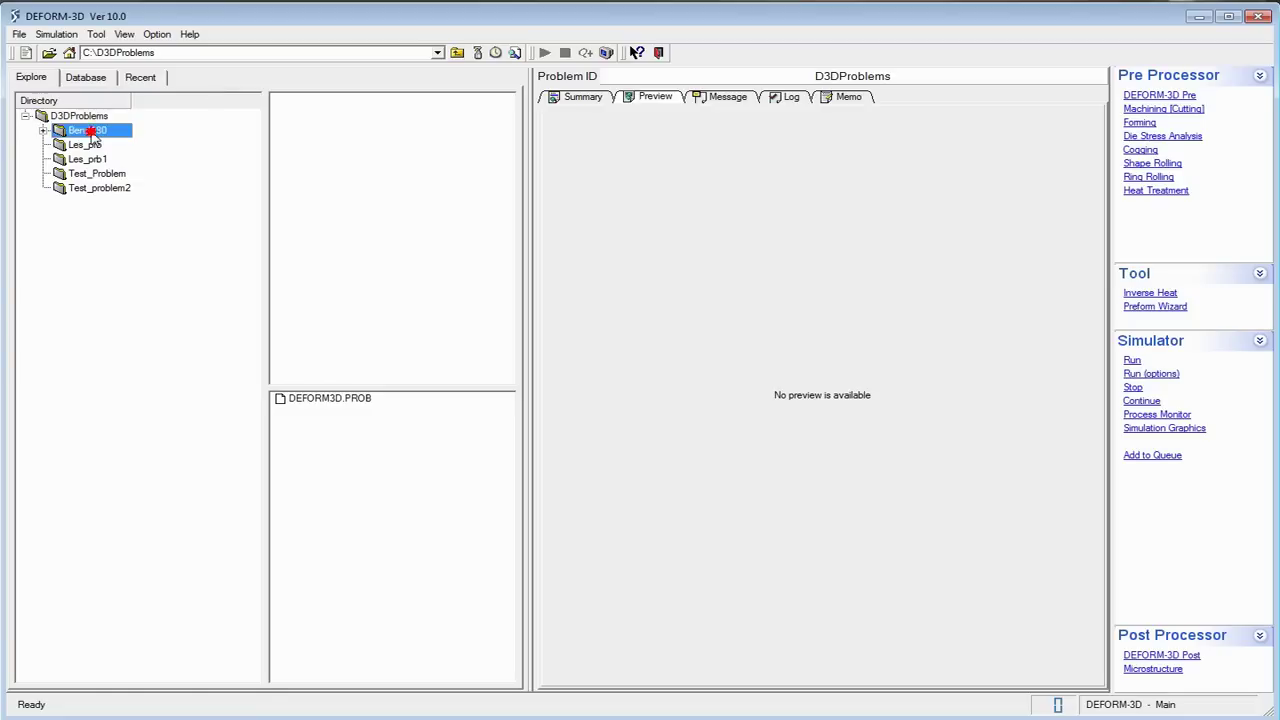
pyautogui.click(99, 146)
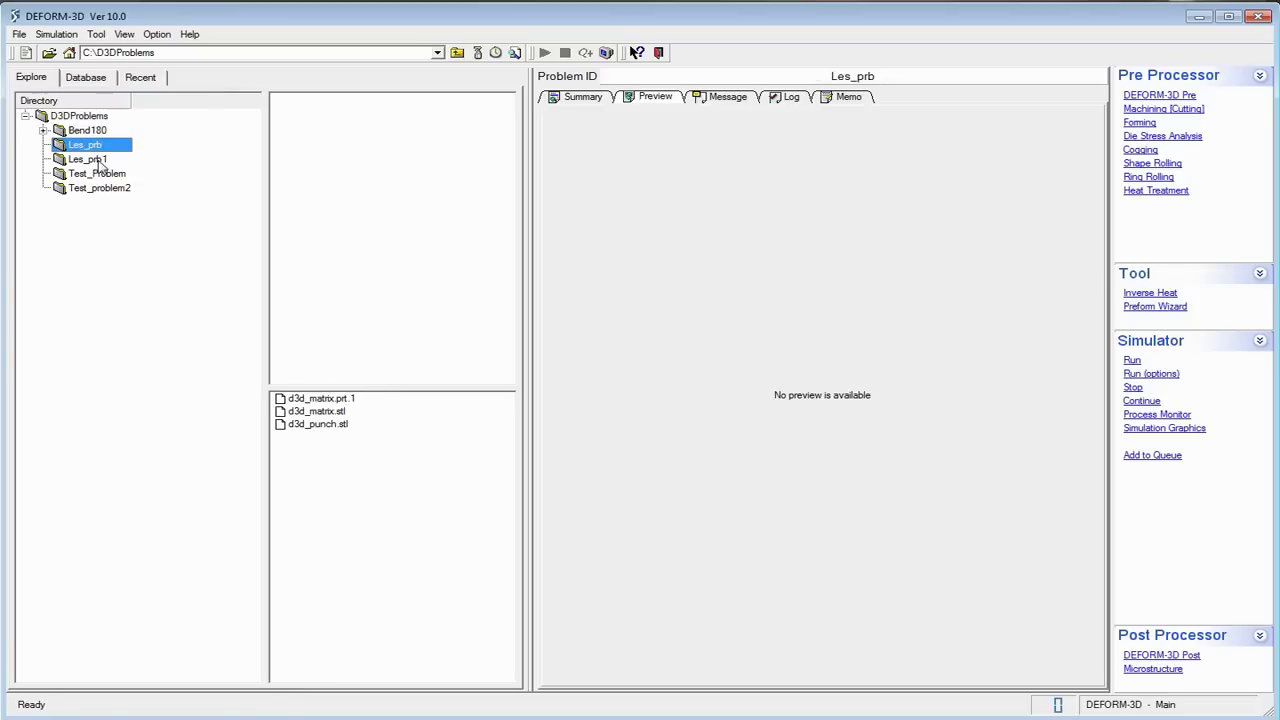
pyautogui.click(100, 160)
pyautogui.click(90, 117)
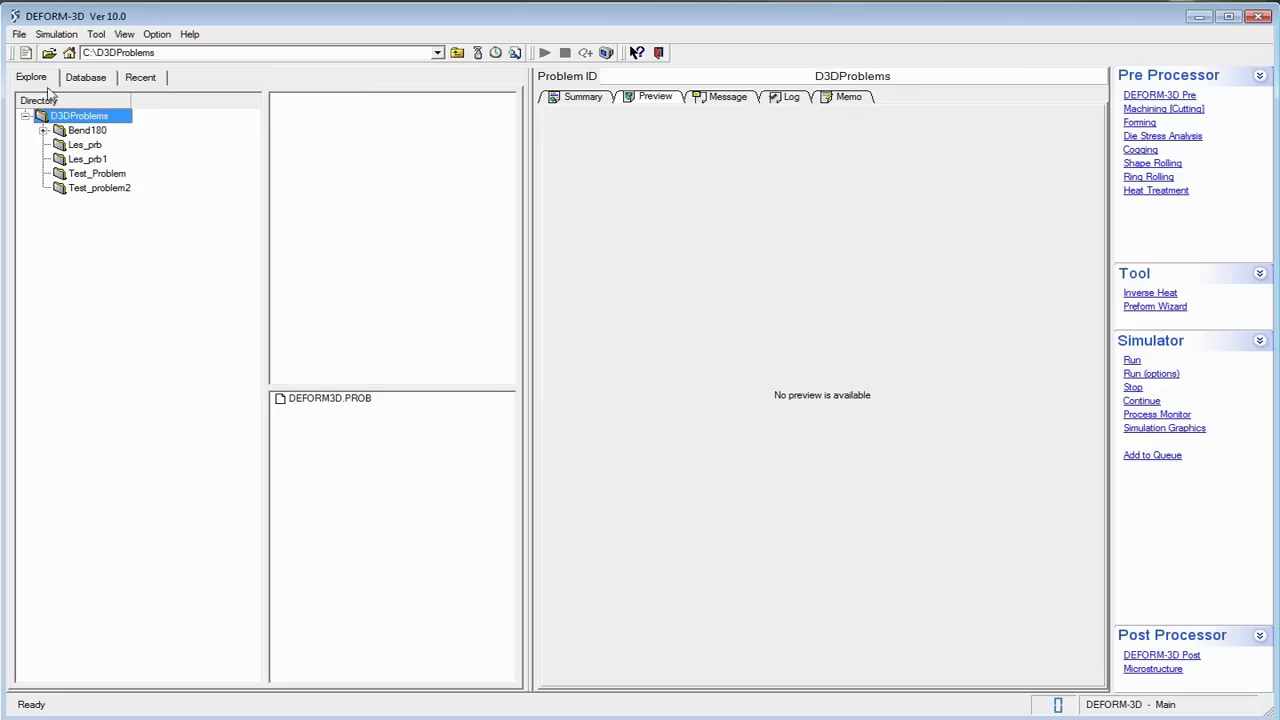
# Start a new DEFORM-3D preprocessor problem stored under the D3DProblems directory
pyautogui.click(26, 52)
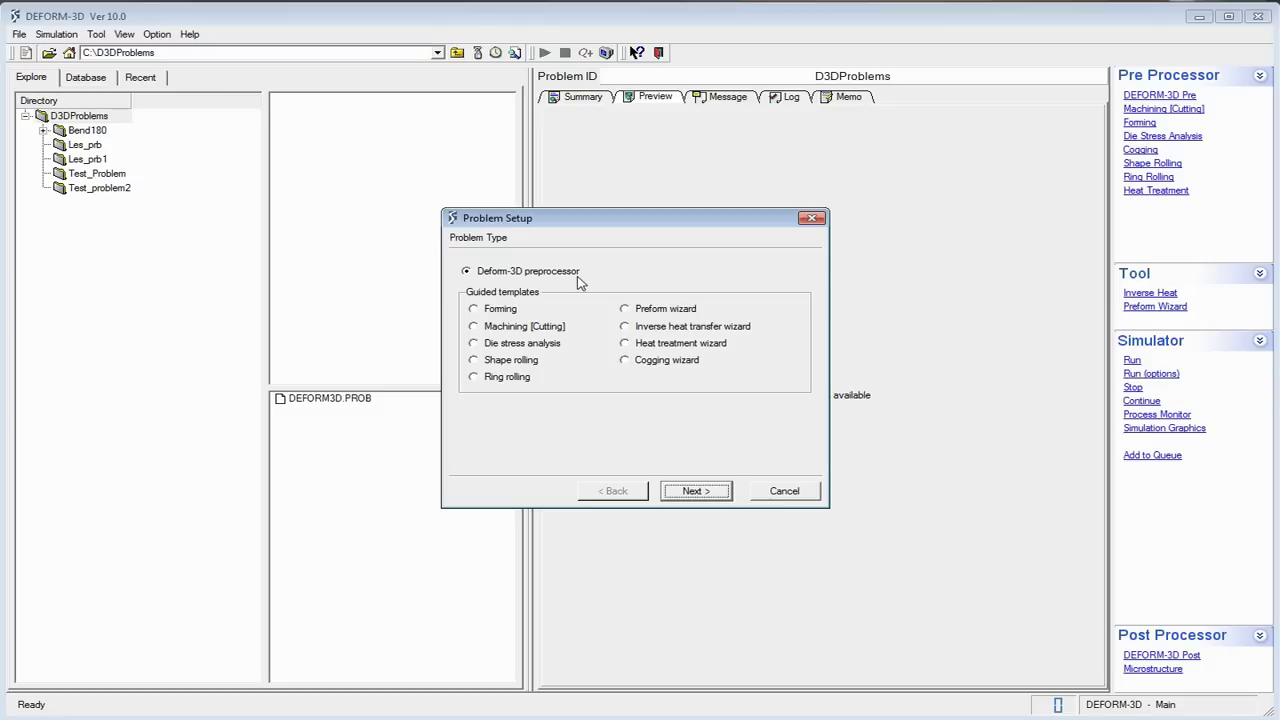
pyautogui.click(700, 492)
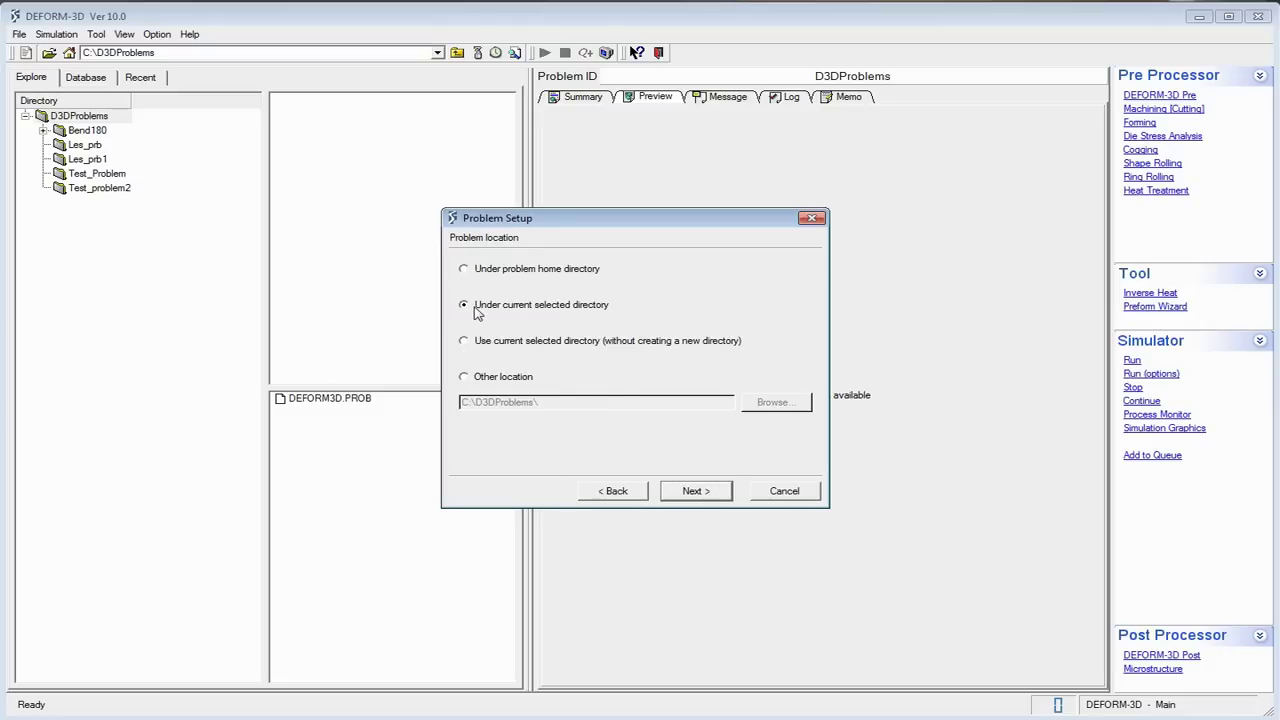
pyautogui.click(530, 268)
pyautogui.click(541, 307)
pyautogui.click(543, 337)
pyautogui.click(540, 268)
pyautogui.click(540, 305)
pyautogui.click(543, 340)
pyautogui.click(530, 270)
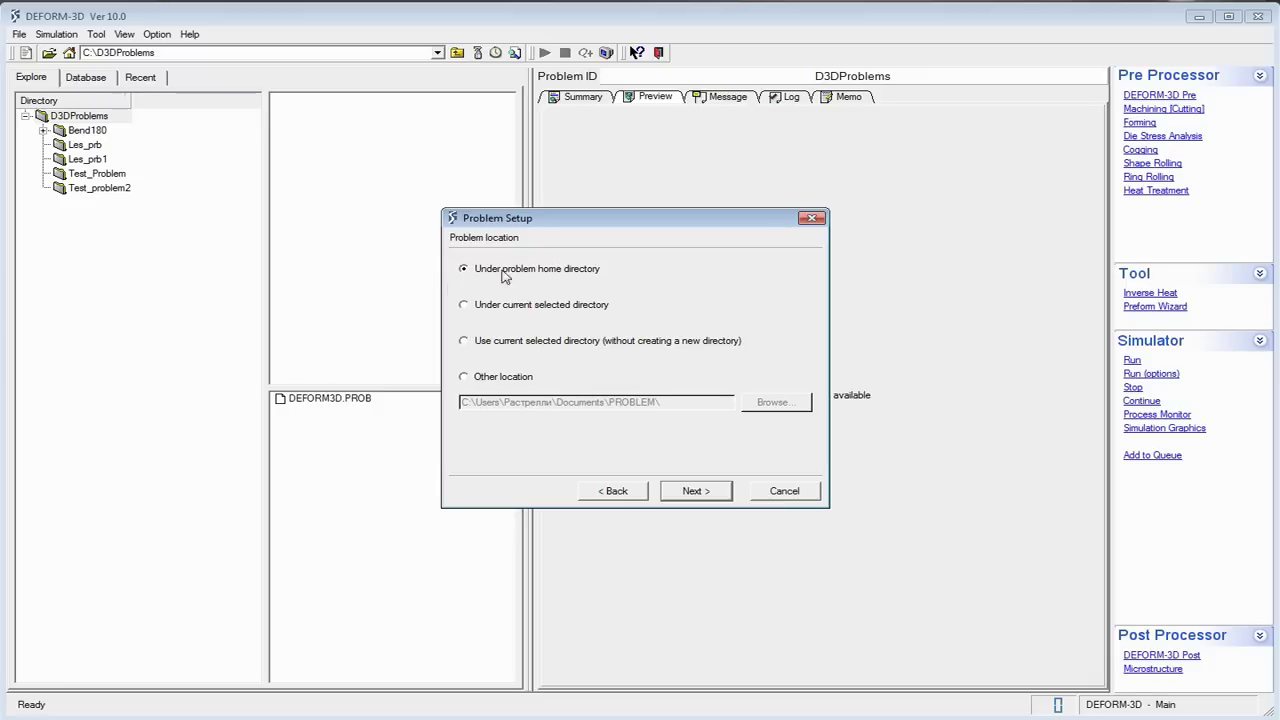
pyautogui.click(552, 270)
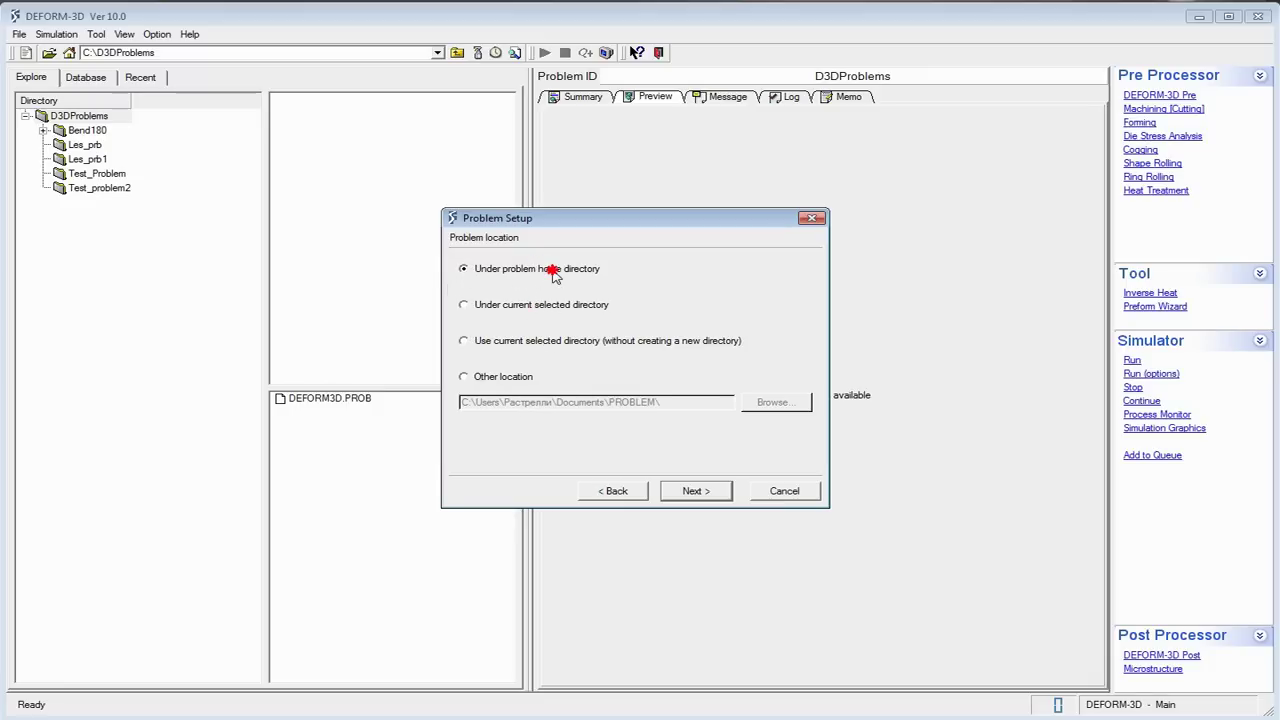
pyautogui.click(463, 305)
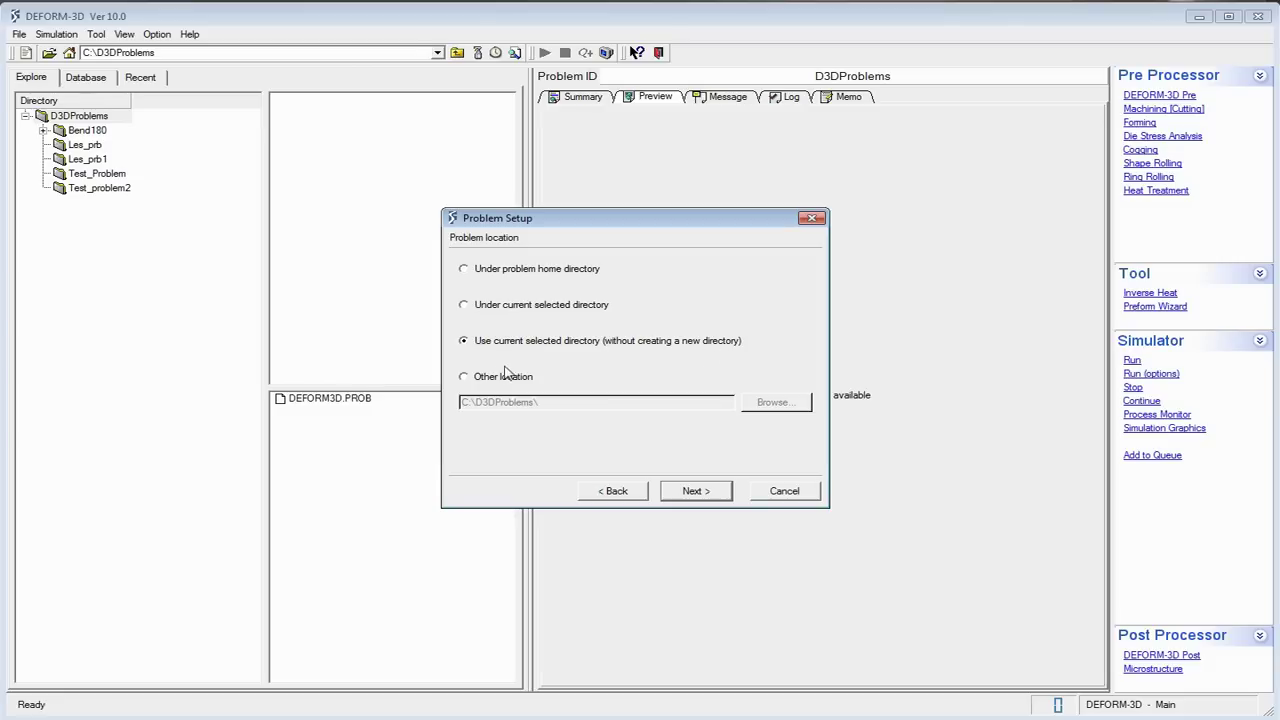
# Keep the D3DProblems location and name the problem Test_problem3
pyautogui.click(505, 376)
pyautogui.moveTo(617, 401); pyautogui.dragTo(458, 402)
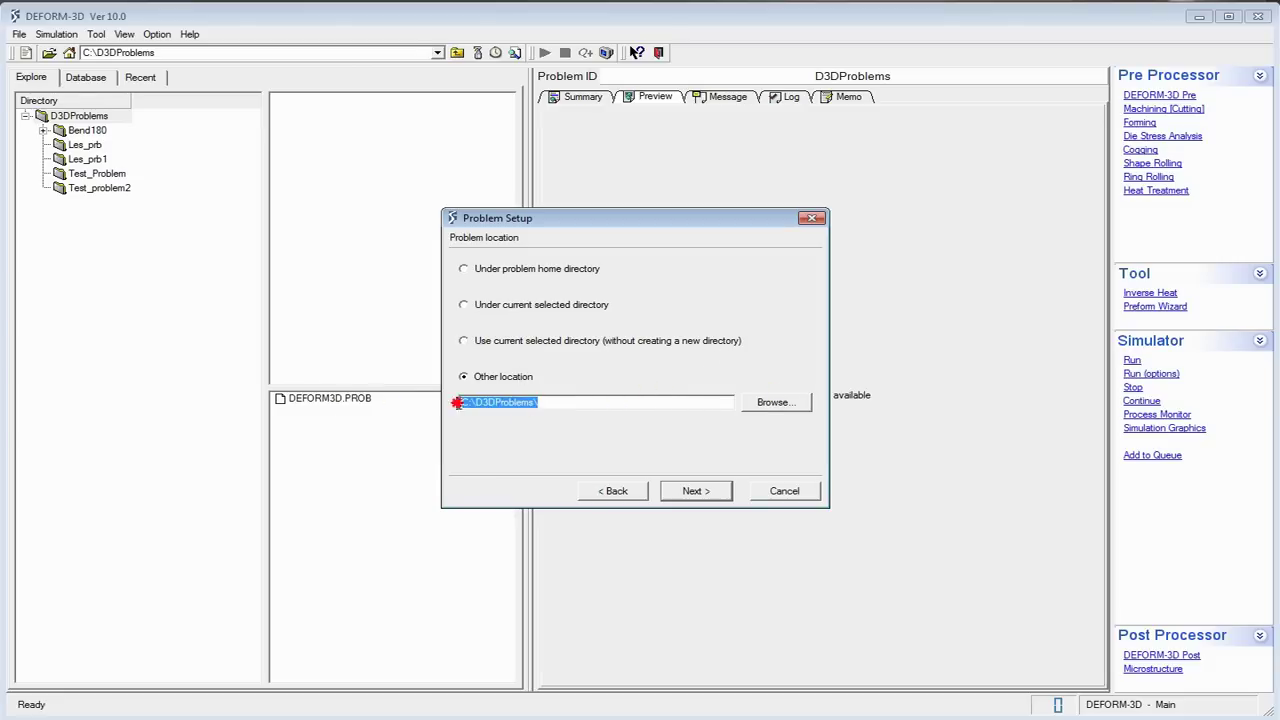
pyautogui.click(586, 306)
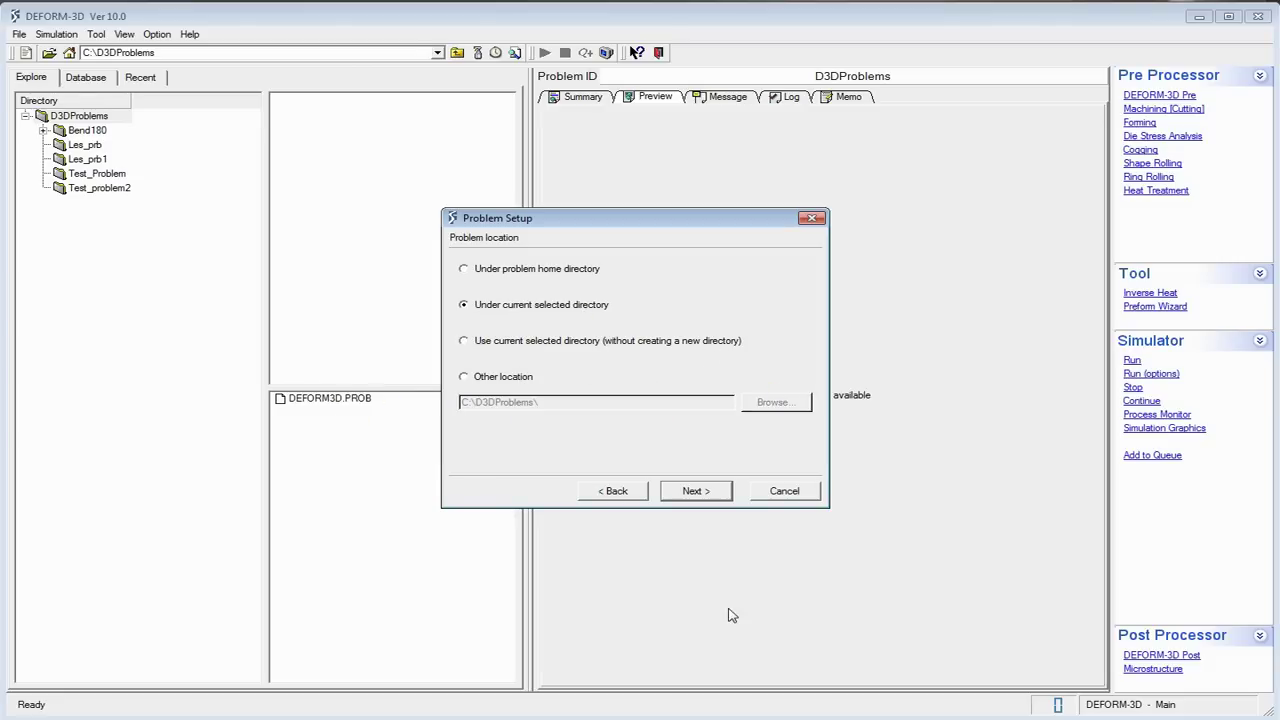
pyautogui.click(696, 491)
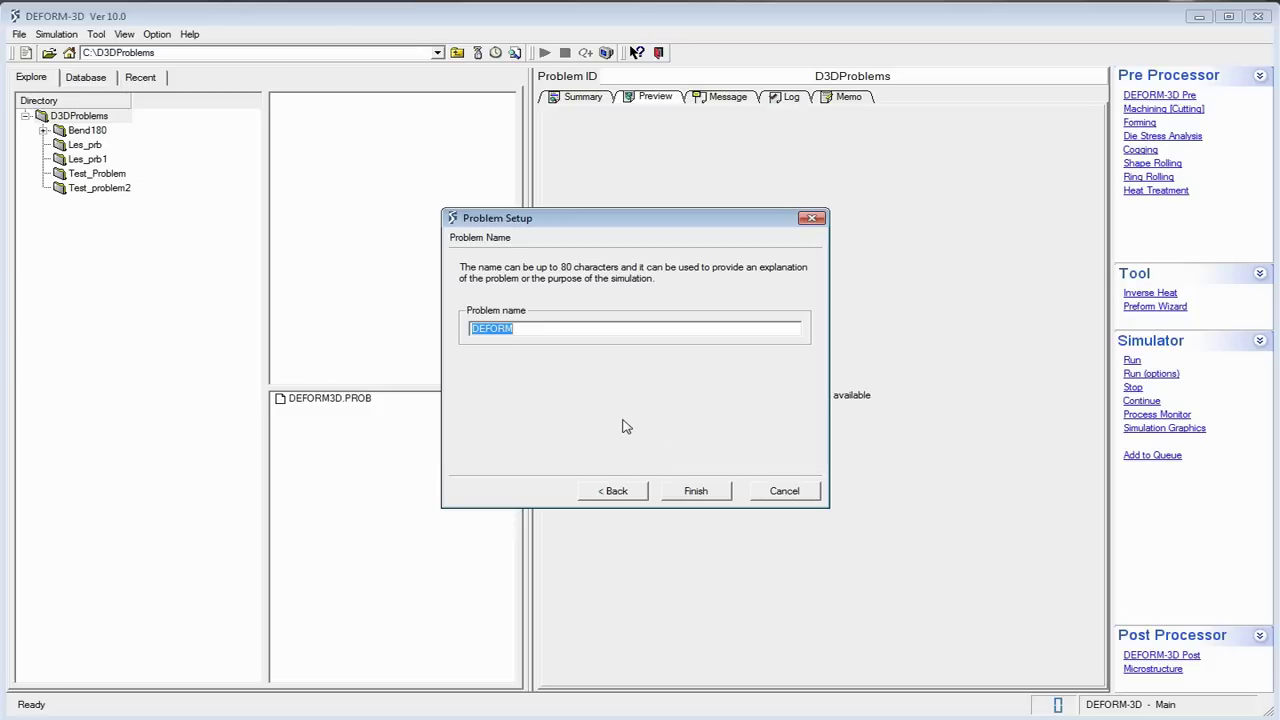
pyautogui.write('Test_pro')
pyautogui.write('blem')
pyautogui.write('3')
# Finish creating Test_problem3 and enlarge the Pre window to nearly fill the screen
pyautogui.click(684, 494)
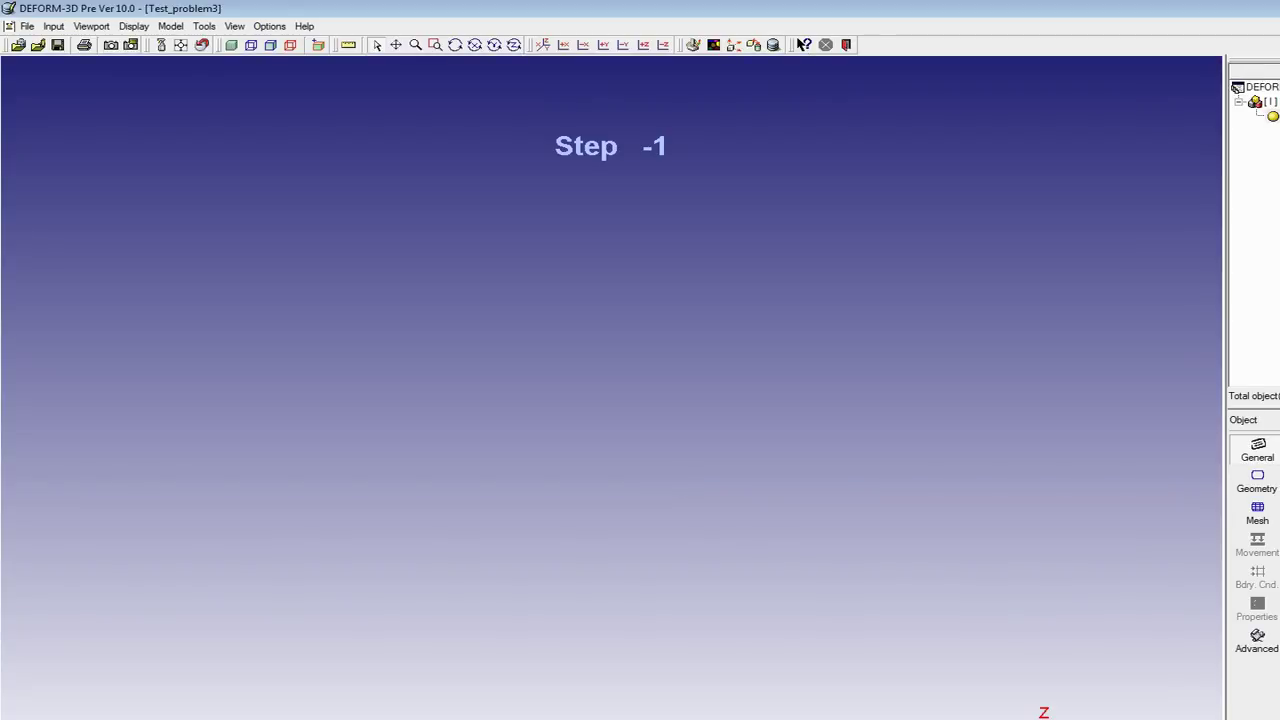
pyautogui.moveTo(943, 14); pyautogui.dragTo(955, 24)
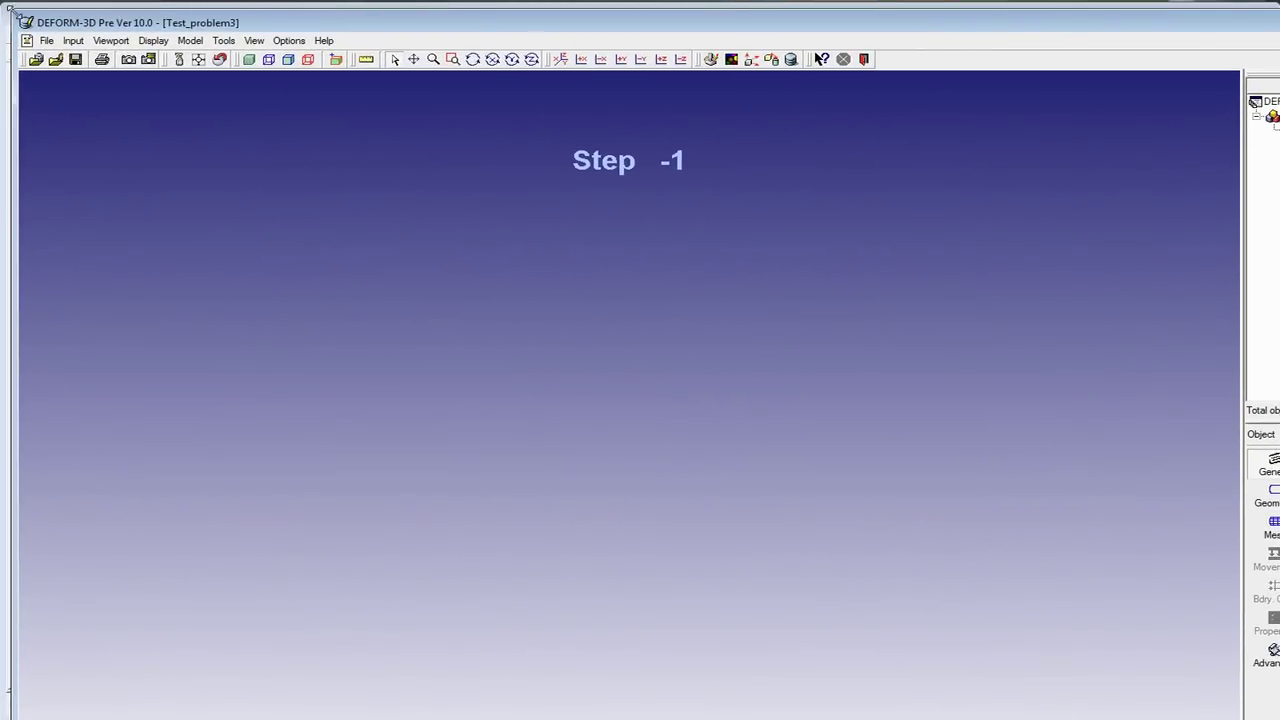
pyautogui.moveTo(14, 8)
pyautogui.mouseDown()
pyautogui.moveTo(759, 317)
pyautogui.moveTo(643, 274)
pyautogui.moveTo(150, 28)
pyautogui.moveTo(159, 21)
pyautogui.mouseUp()
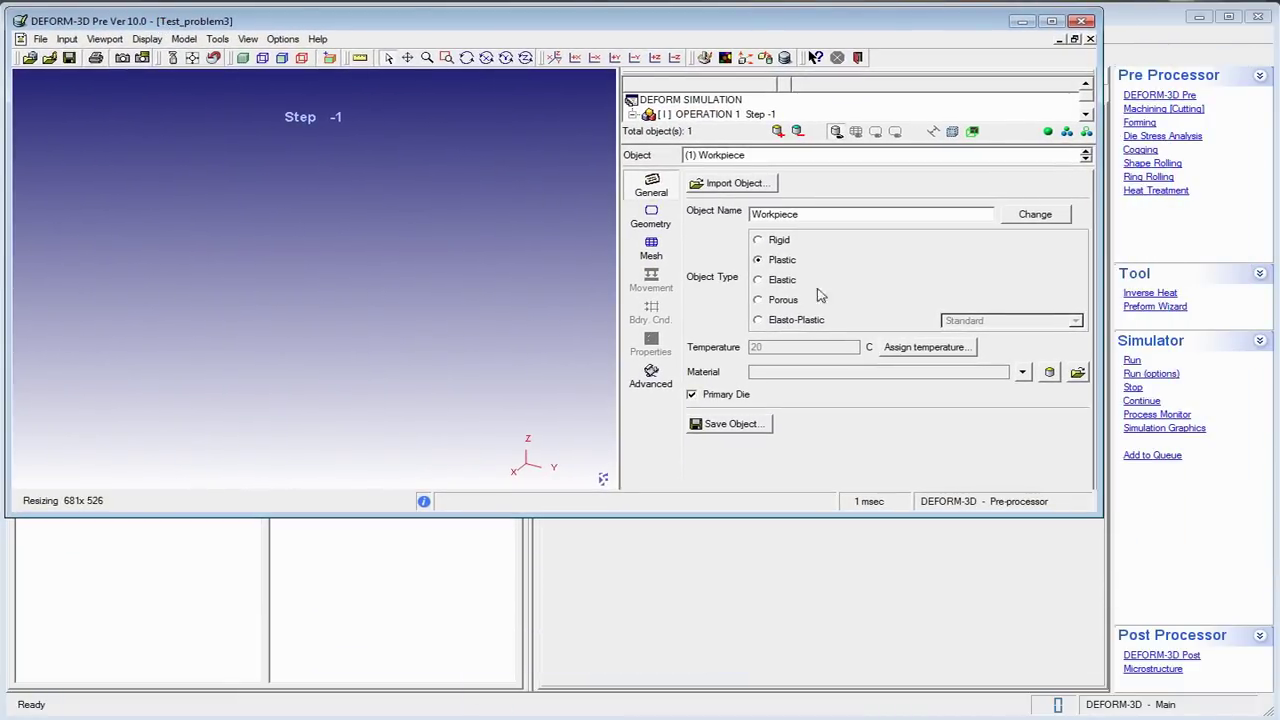
pyautogui.moveTo(1078, 514); pyautogui.dragTo(1265, 708)
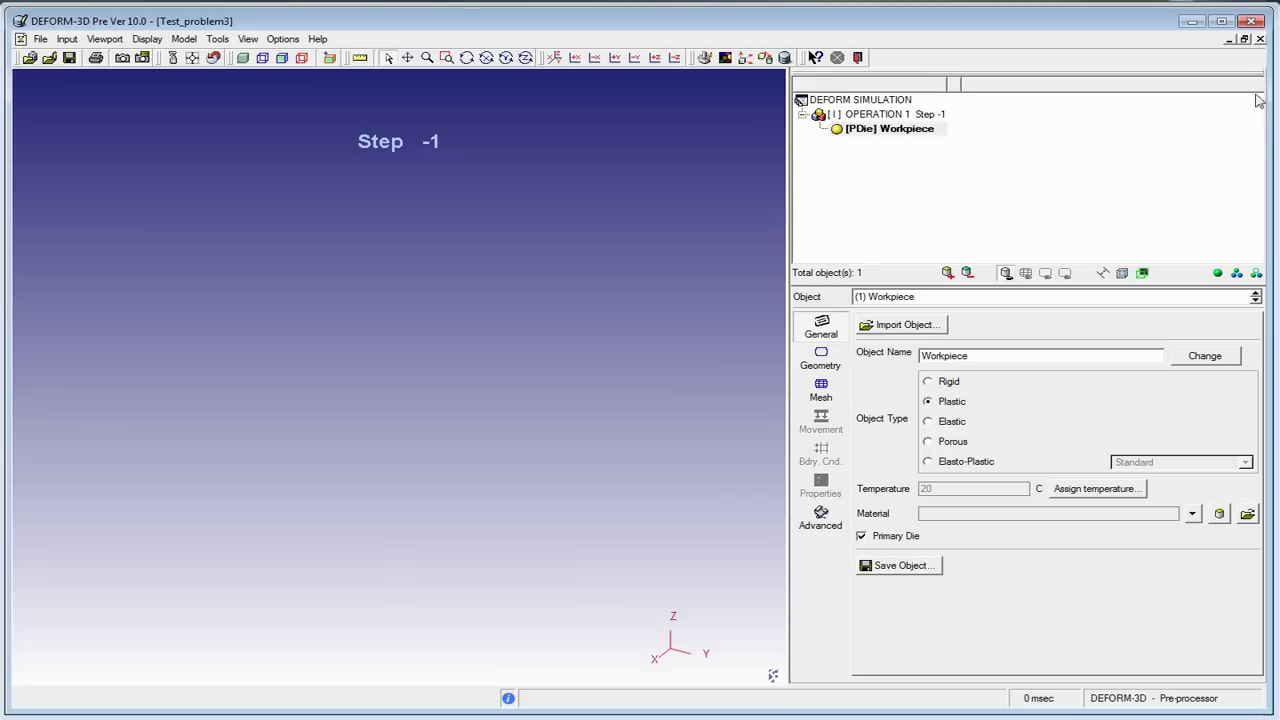
# Select the Workpiece object and bring up its Geometry tools
pyautogui.click(878, 116)
pyautogui.click(1194, 304)
pyautogui.click(821, 356)
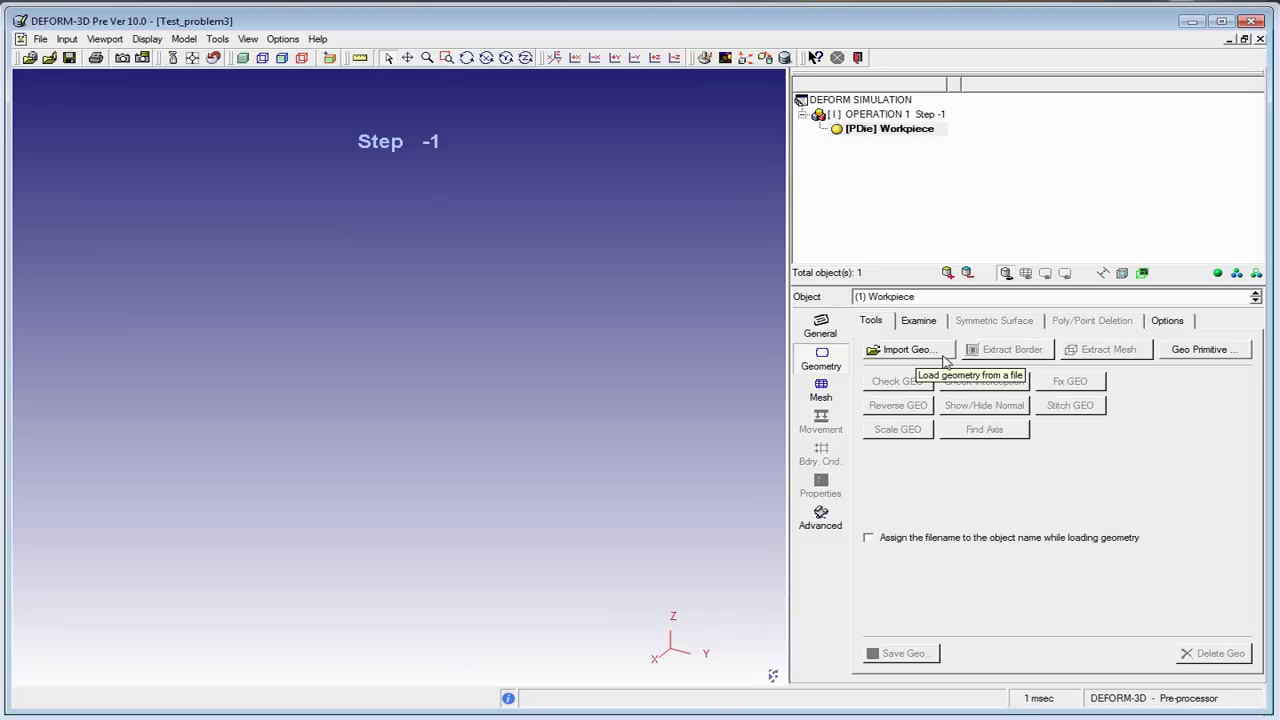
# Browse the Geo Primitive shape library and choose the solid Cylinder on the Forming tab
pyautogui.click(1192, 348)
pyautogui.click(668, 392)
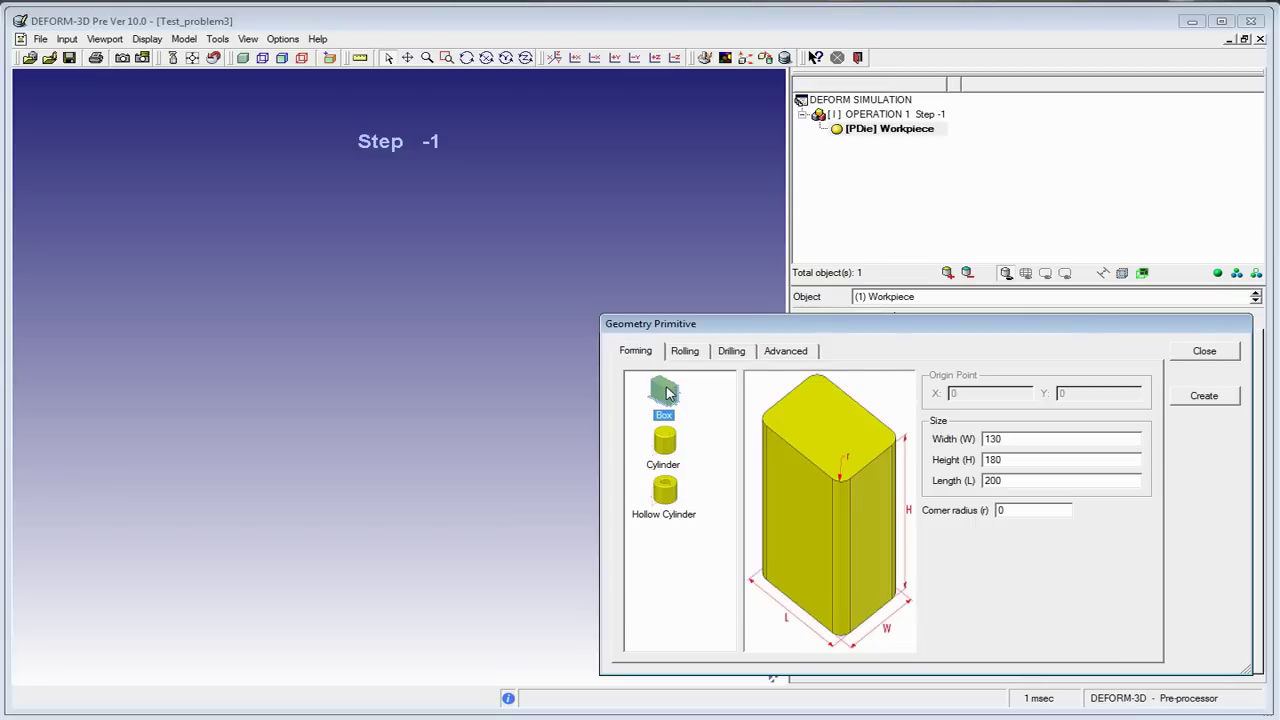
pyautogui.click(665, 440)
pyautogui.click(665, 490)
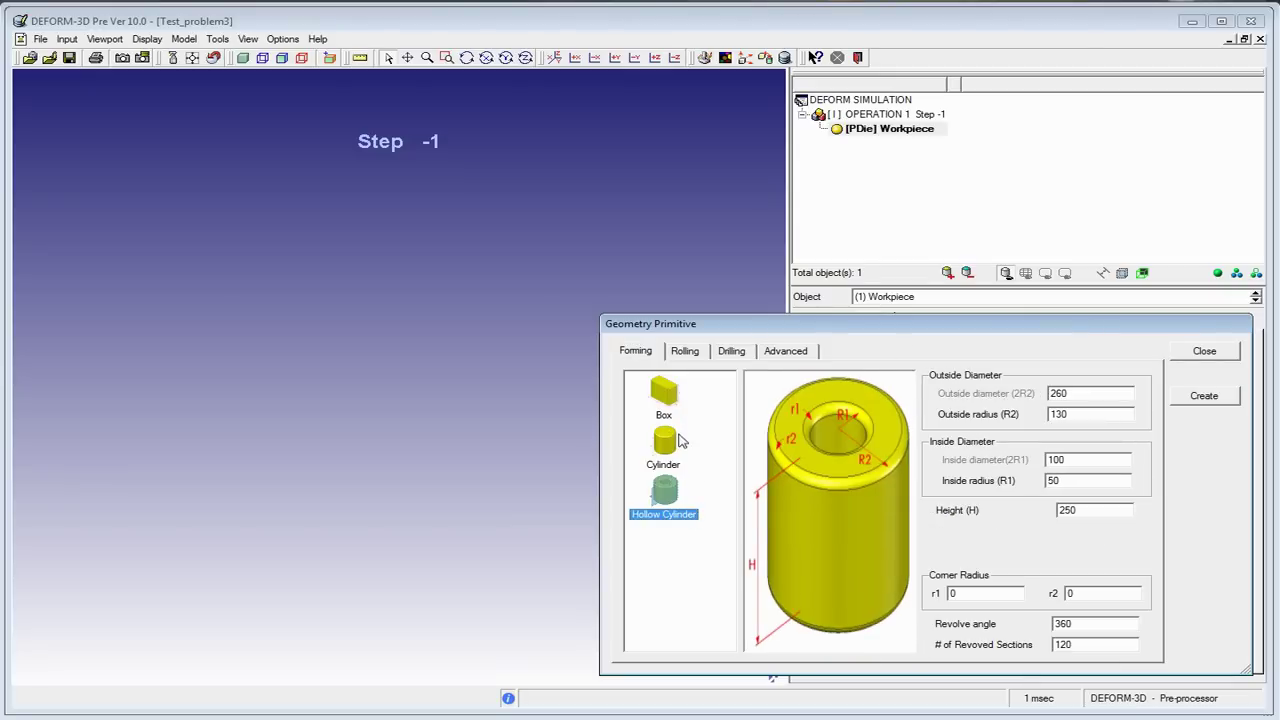
pyautogui.click(664, 392)
pyautogui.click(664, 440)
pyautogui.click(664, 490)
pyautogui.click(664, 440)
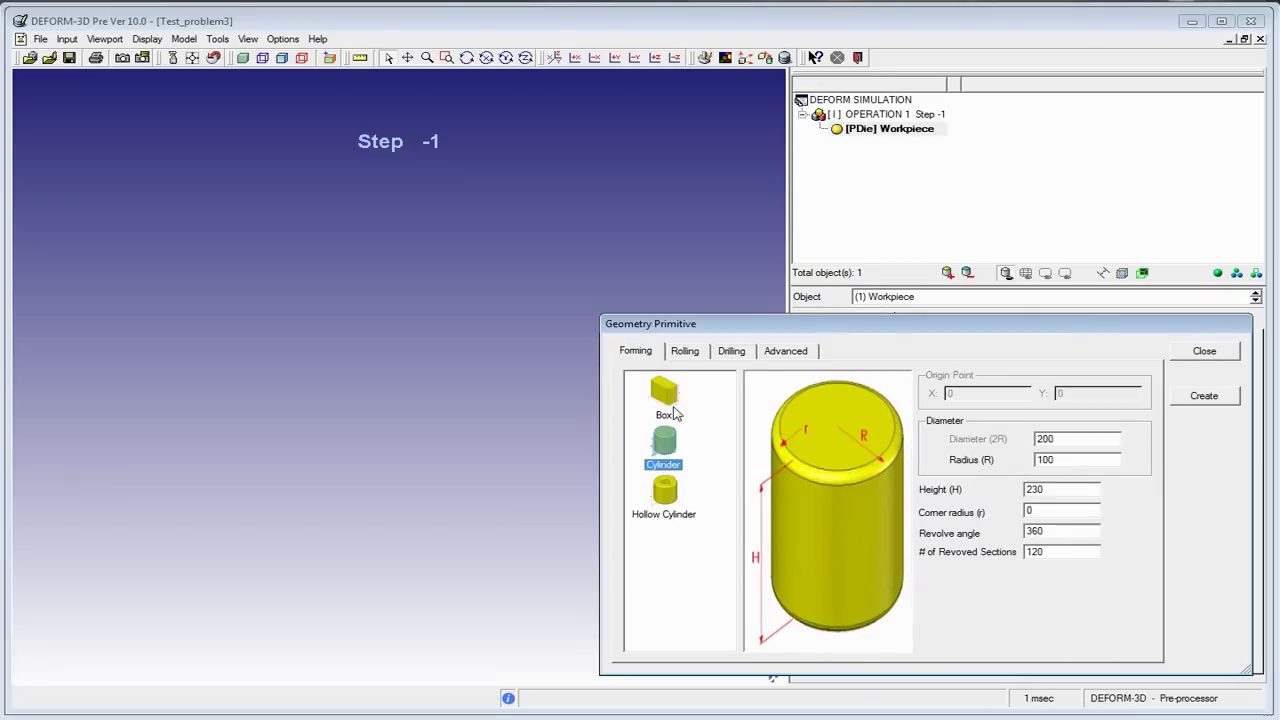
pyautogui.click(674, 412)
pyautogui.click(684, 356)
pyautogui.click(733, 355)
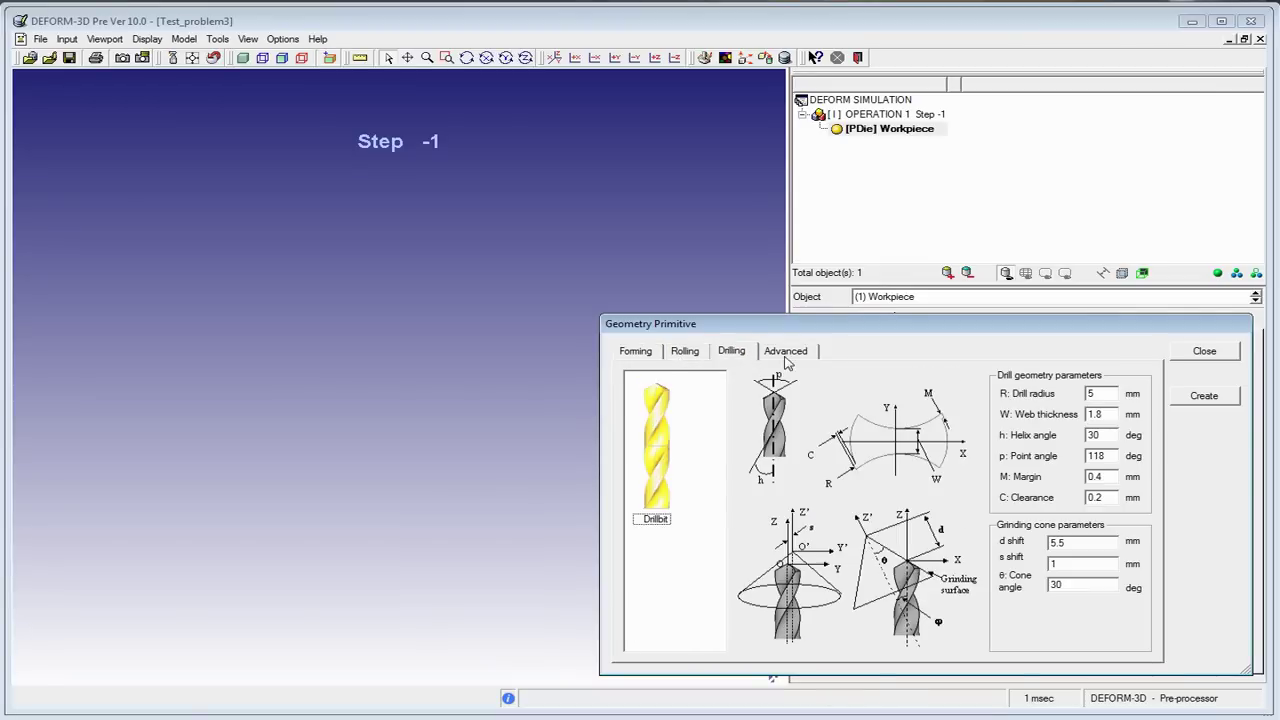
pyautogui.click(786, 352)
pyautogui.click(728, 351)
pyautogui.click(686, 351)
pyautogui.click(636, 351)
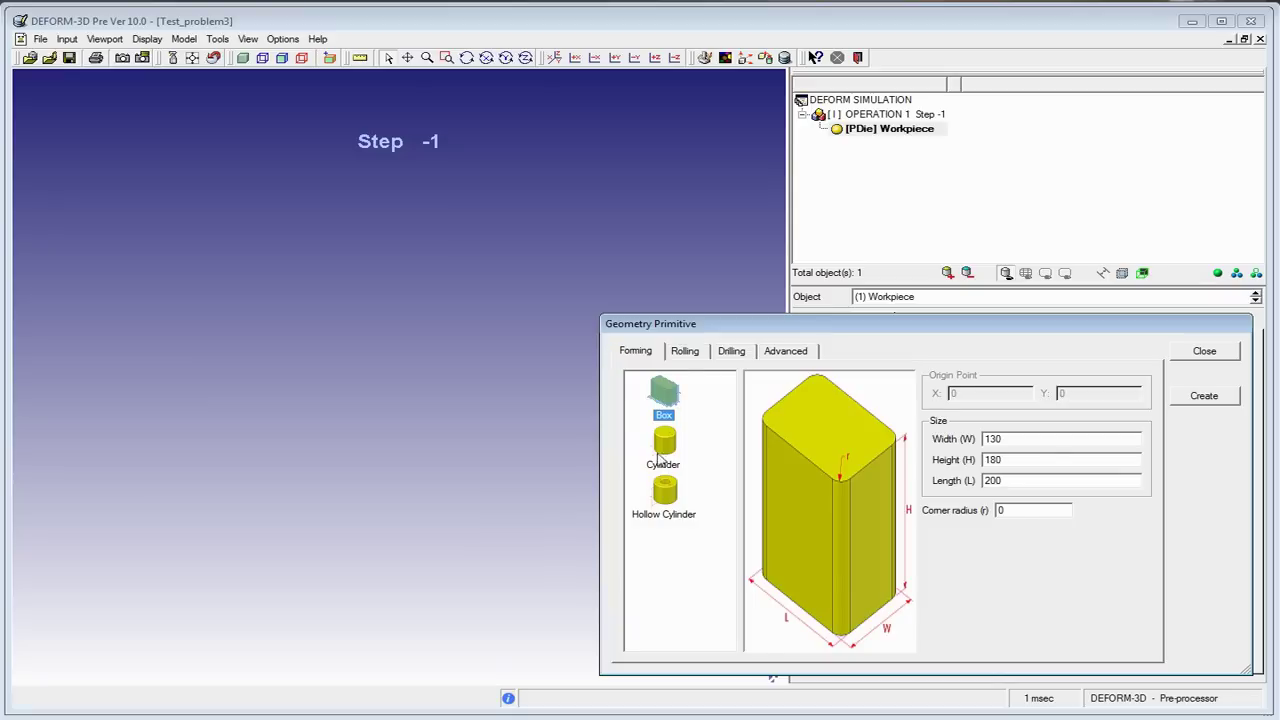
pyautogui.click(662, 455)
# Create the workpiece cylinder with diameter 160 and height 35
pyautogui.doubleClick(1050, 440)
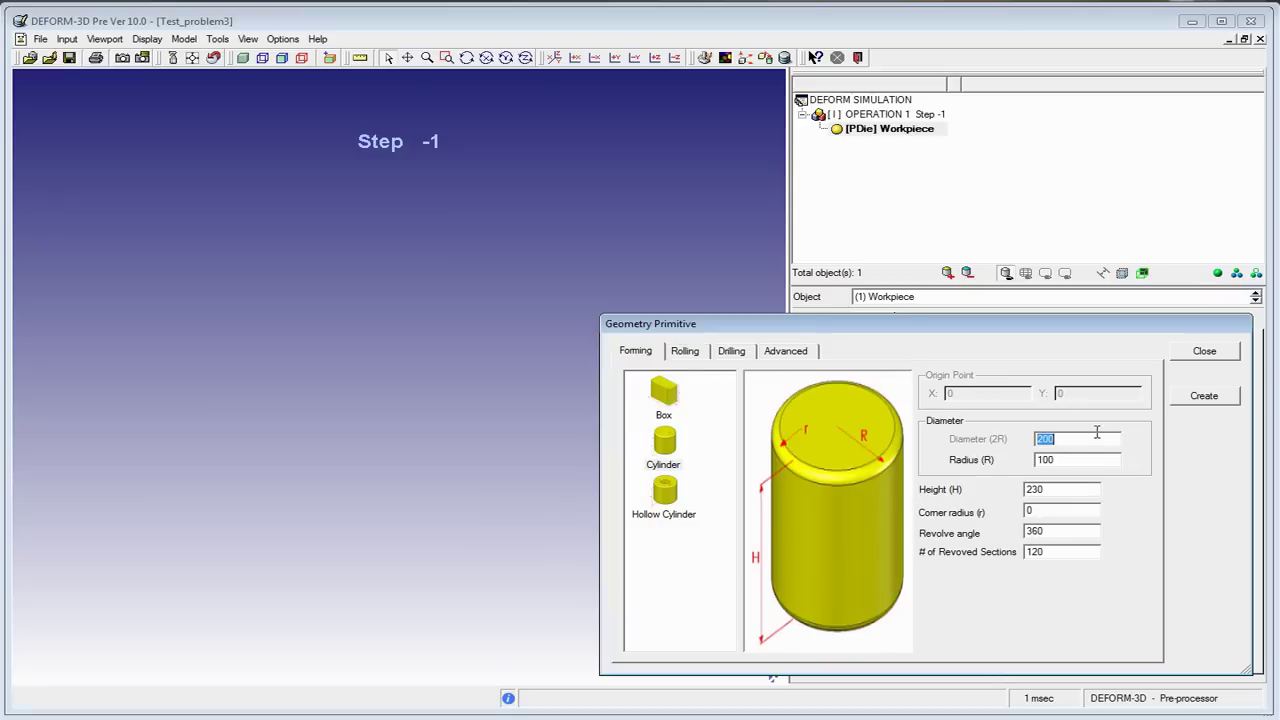
pyautogui.write('16')
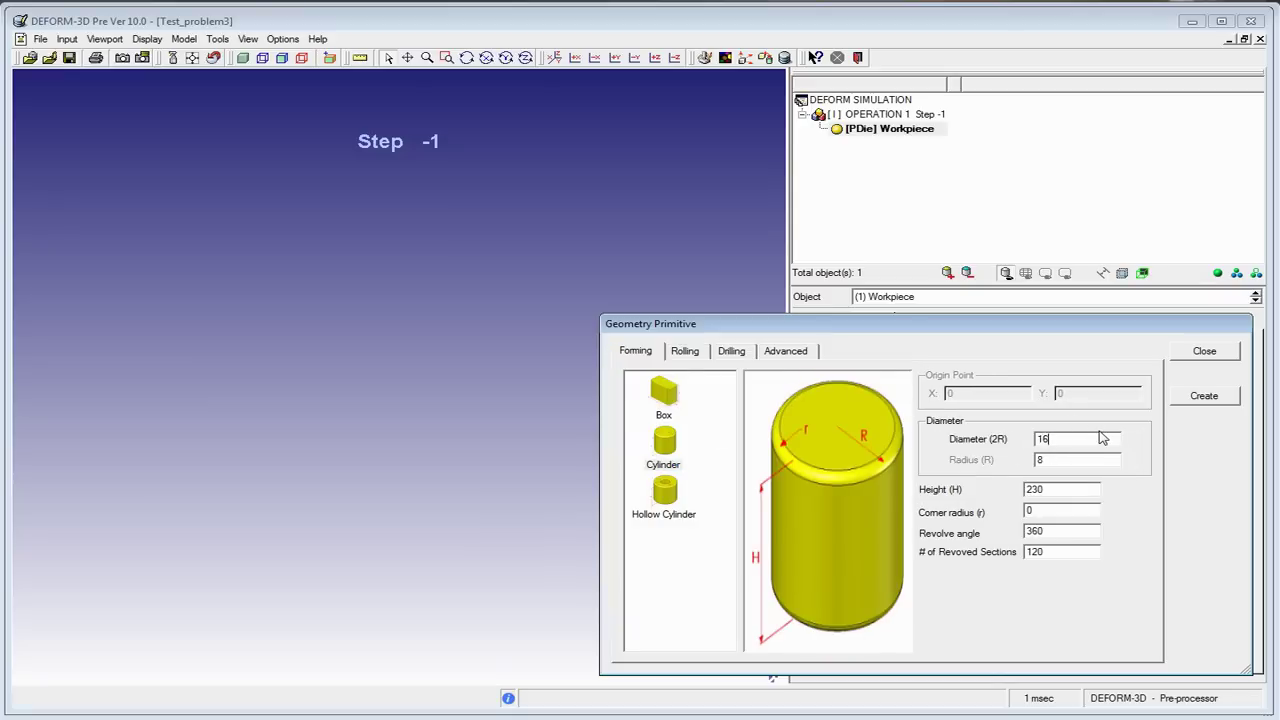
pyautogui.write('0')
pyautogui.doubleClick(1084, 495)
pyautogui.write('2')
pyautogui.press('BackSpace')
pyautogui.write('3')
pyautogui.write('5')
pyautogui.doubleClick(1086, 533)
pyautogui.doubleClick(1060, 551)
pyautogui.click(1191, 400)
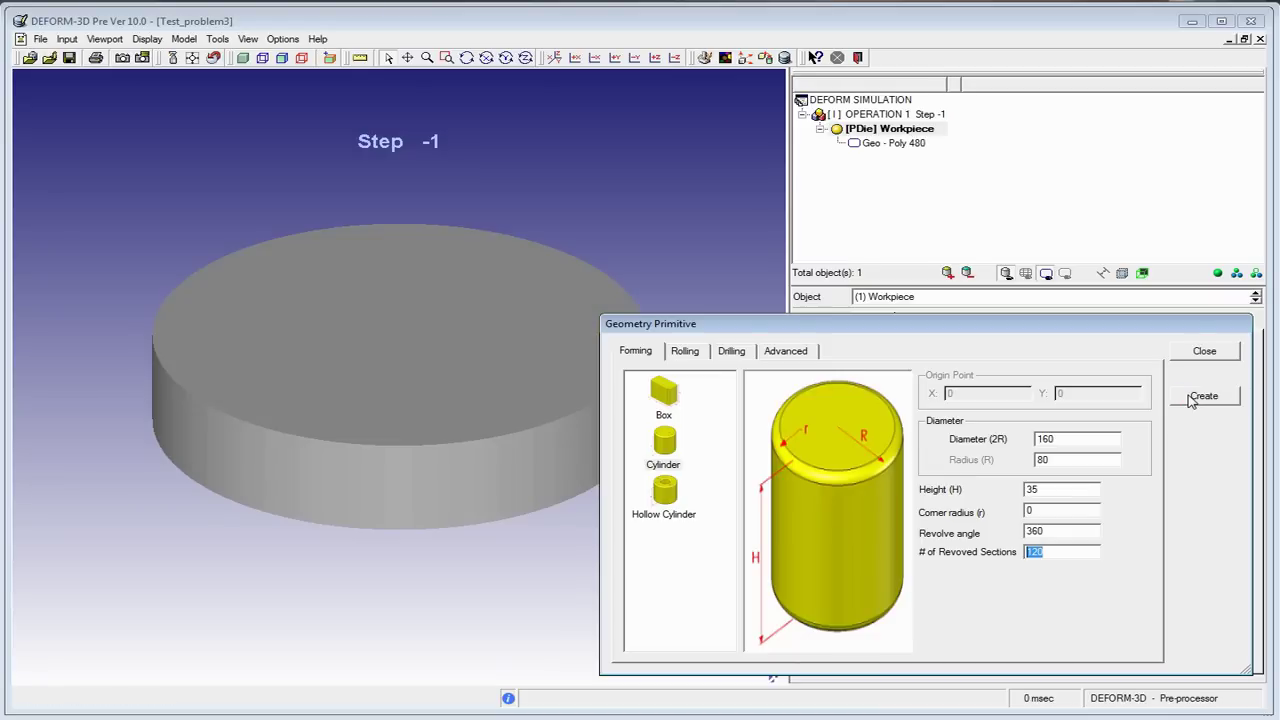
pyautogui.click(1205, 351)
pyautogui.moveTo(443, 463)
pyautogui.mouseDown()
pyautogui.moveTo(449, 323)
pyautogui.moveTo(494, 513)
pyautogui.mouseUp()
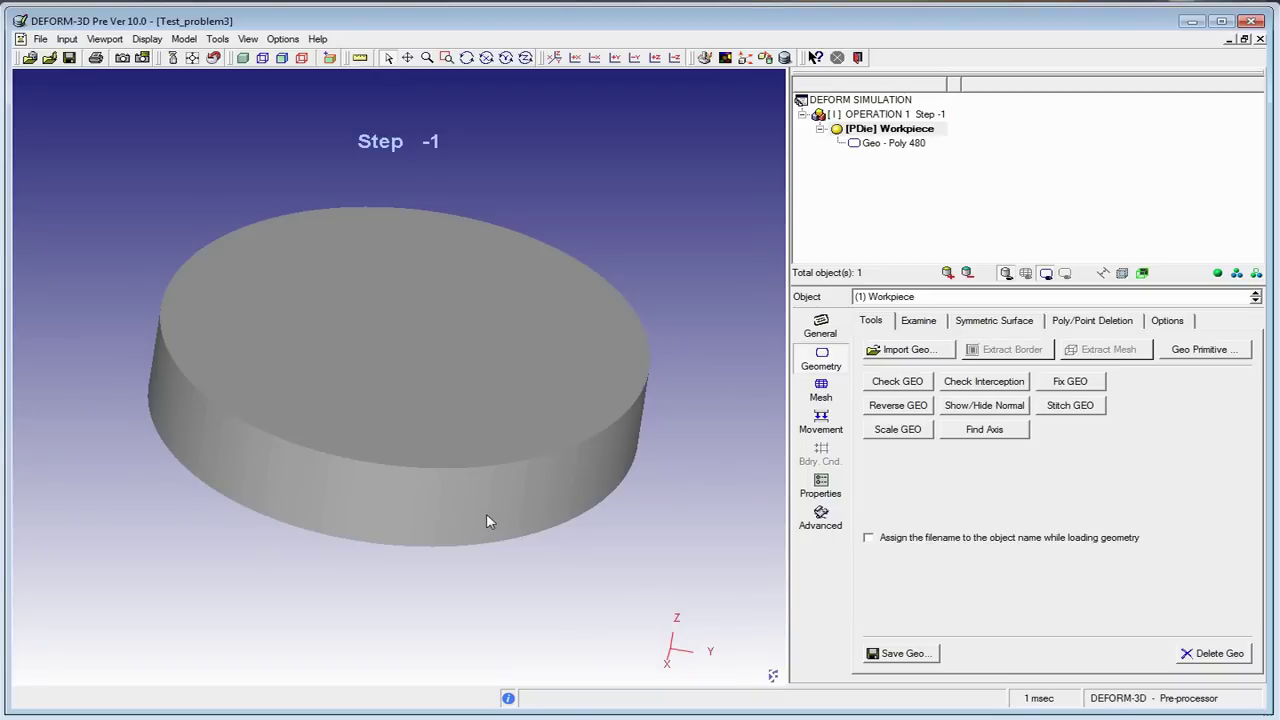
# Add Top Die and Bottom Die objects to Operation 1
pyautogui.moveTo(532, 398); pyautogui.dragTo(512, 419)
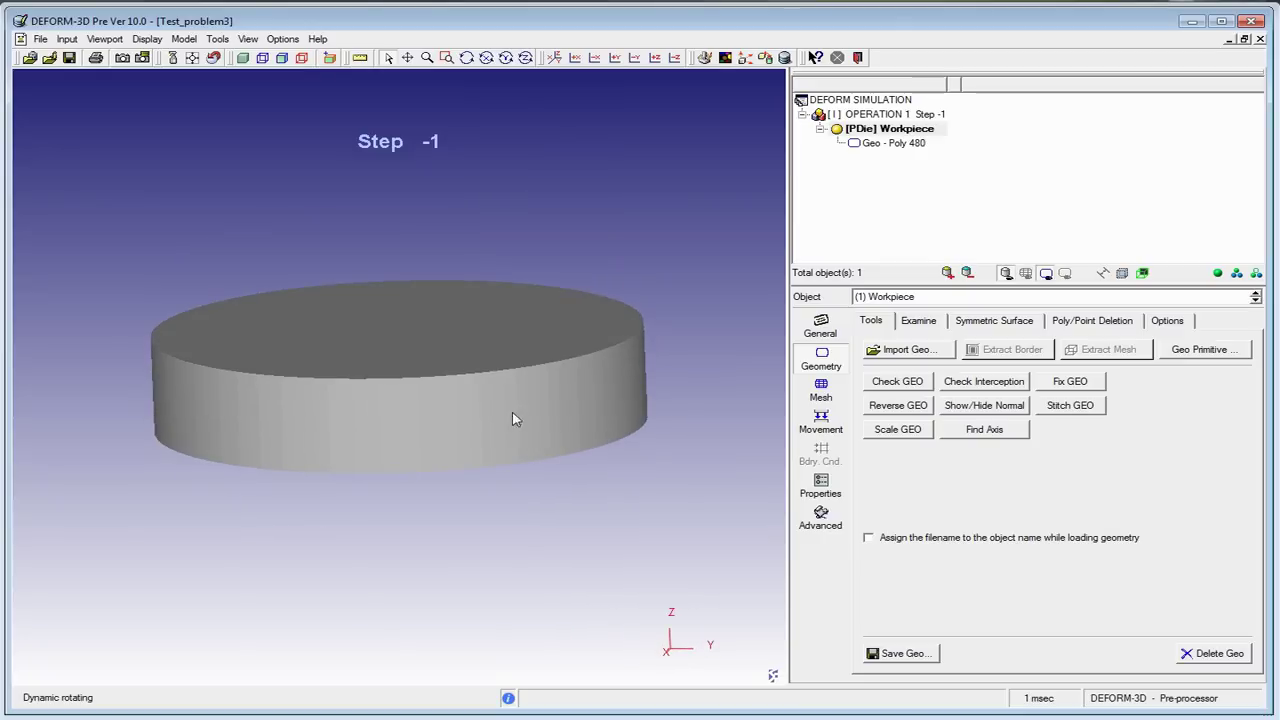
pyautogui.click(948, 274)
pyautogui.click(948, 274)
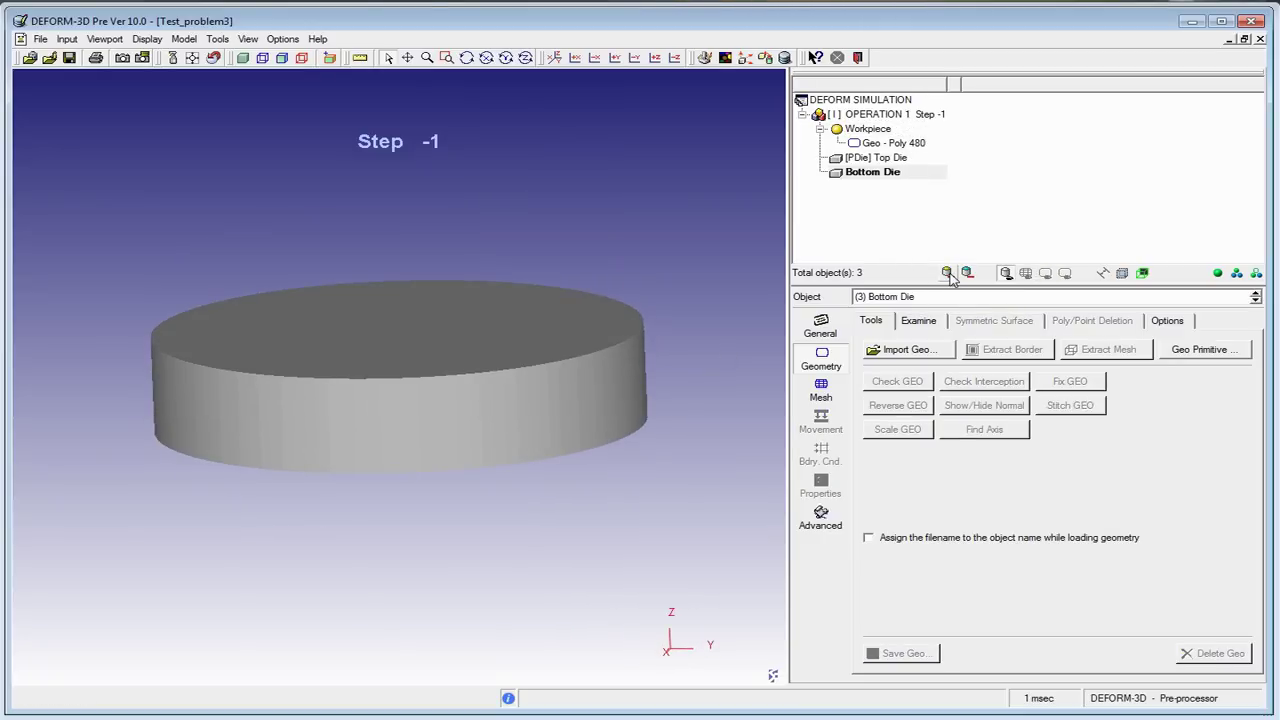
# Check the General properties of the Workpiece, Top Die and Bottom Die
pyautogui.click(868, 129)
pyautogui.click(876, 158)
pyautogui.click(878, 173)
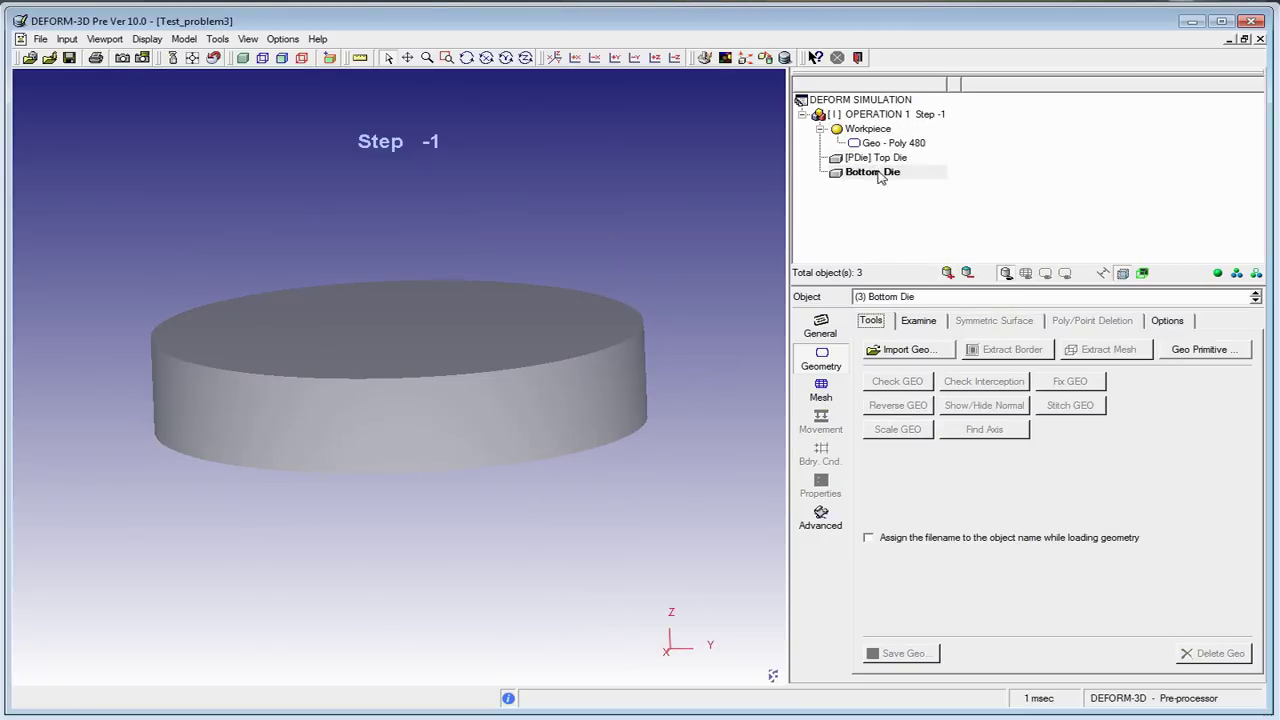
pyautogui.click(882, 160)
pyautogui.click(886, 174)
pyautogui.click(821, 327)
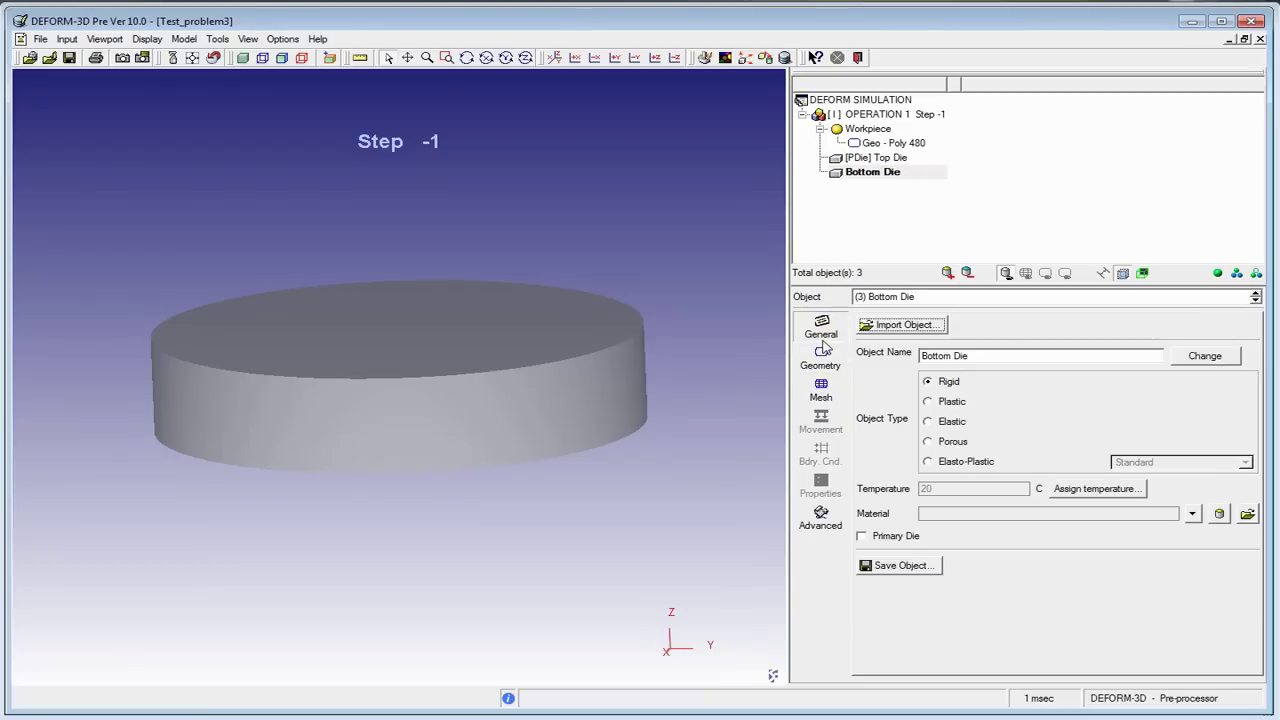
pyautogui.click(880, 129)
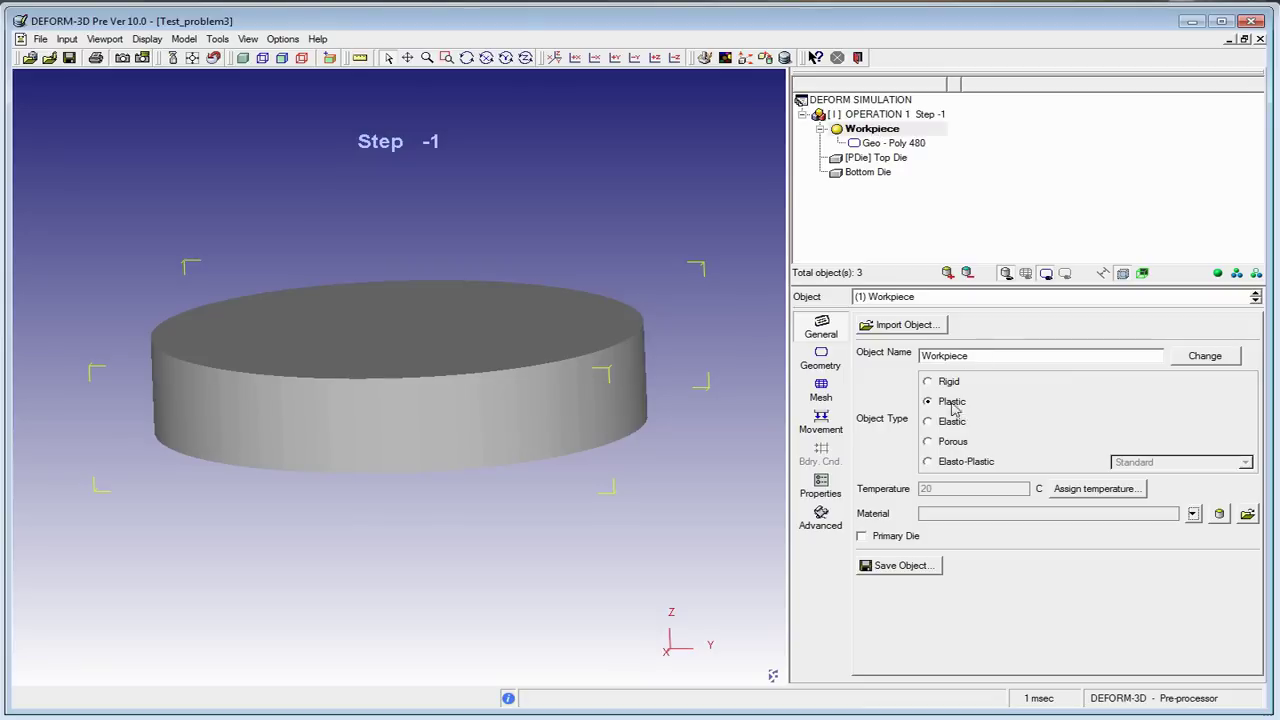
pyautogui.click(869, 158)
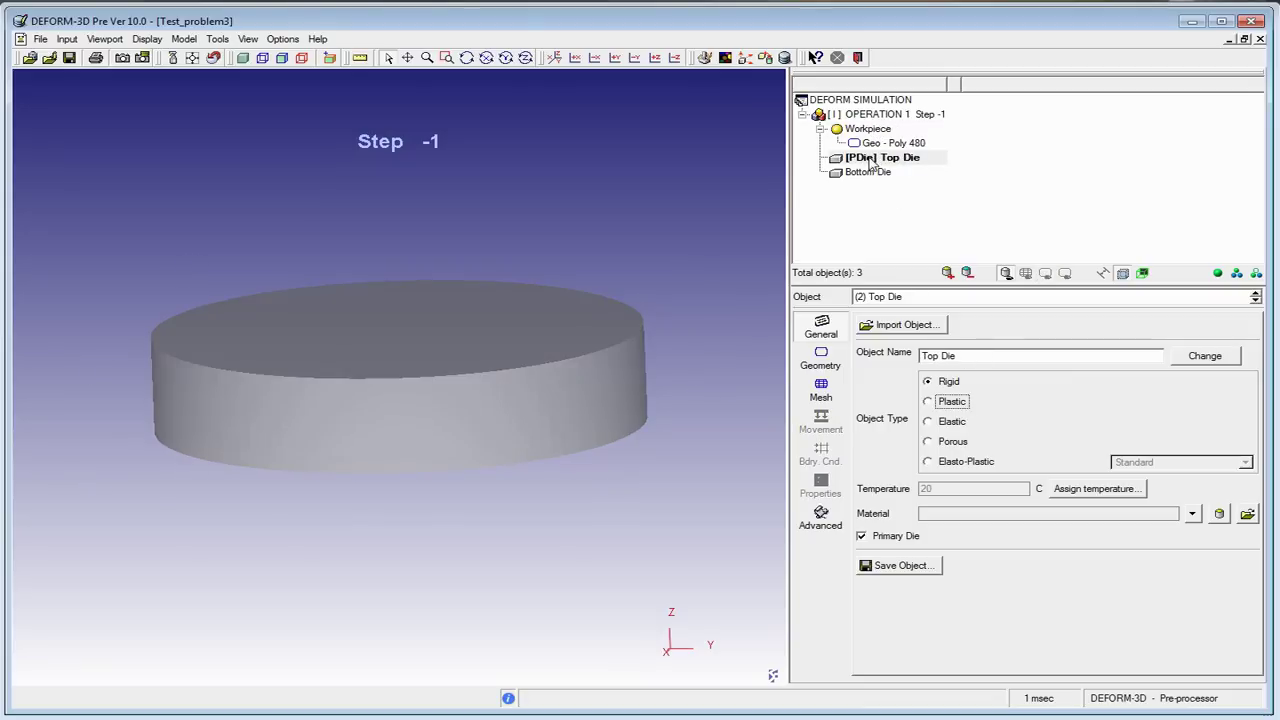
pyautogui.click(874, 172)
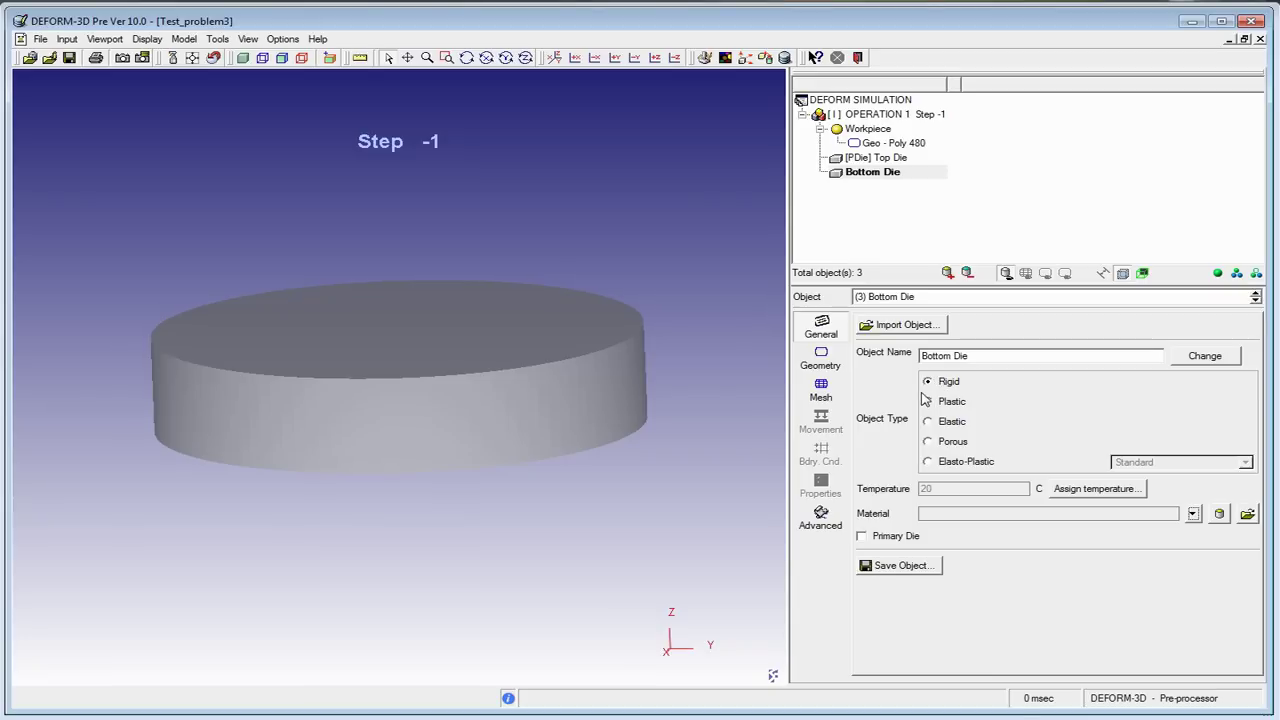
# Try Elasto-Plastic for the Workpiece, decline the solver warning, and revert to Plastic
pyautogui.click(878, 127)
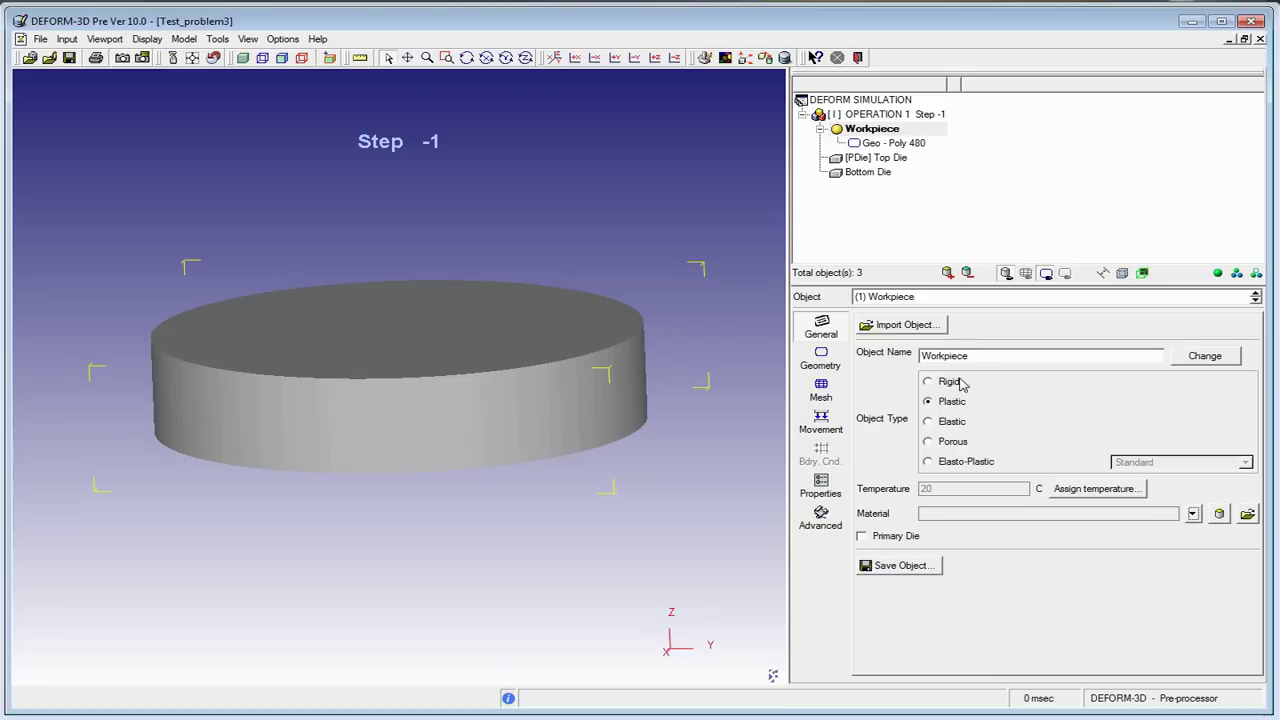
pyautogui.click(955, 468)
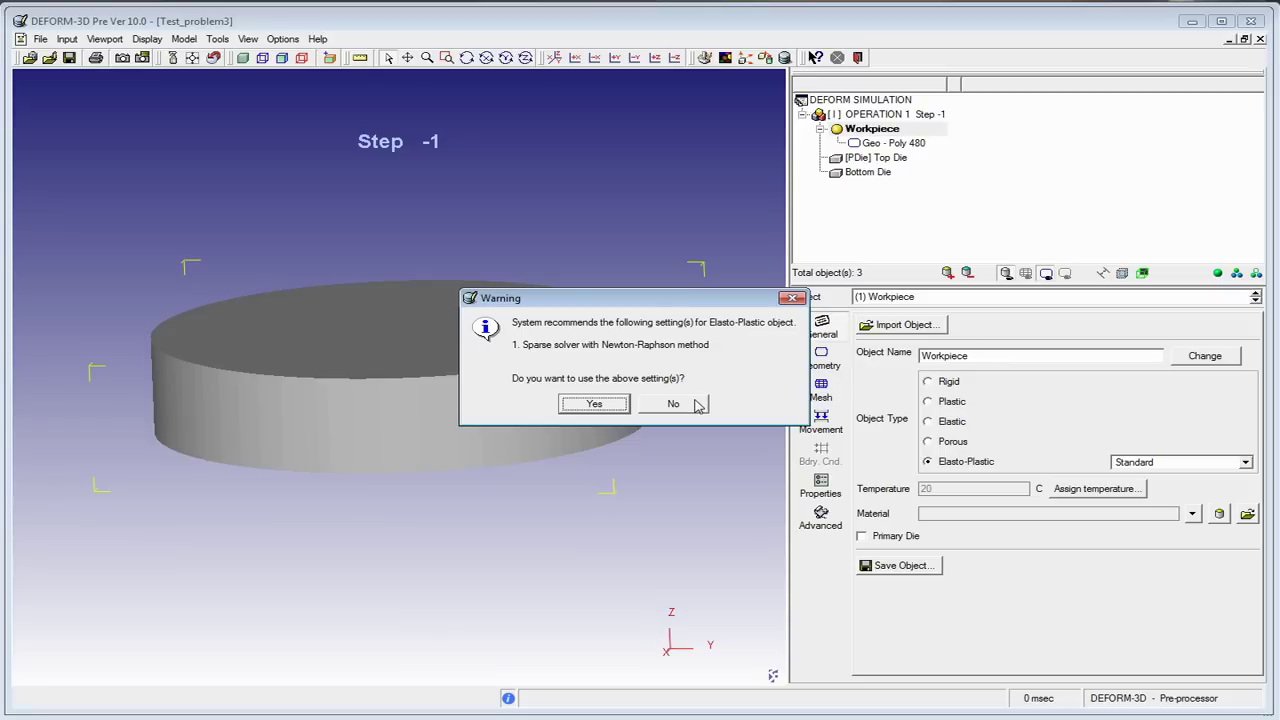
pyautogui.click(697, 405)
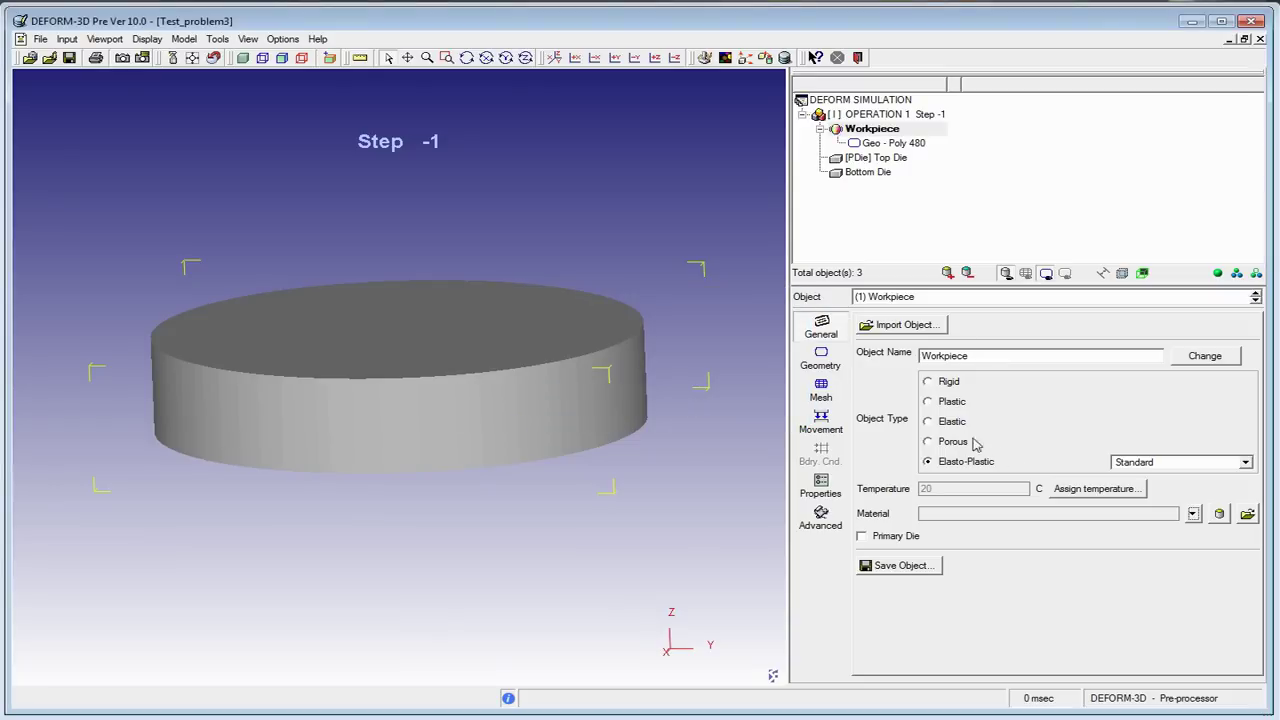
pyautogui.click(949, 406)
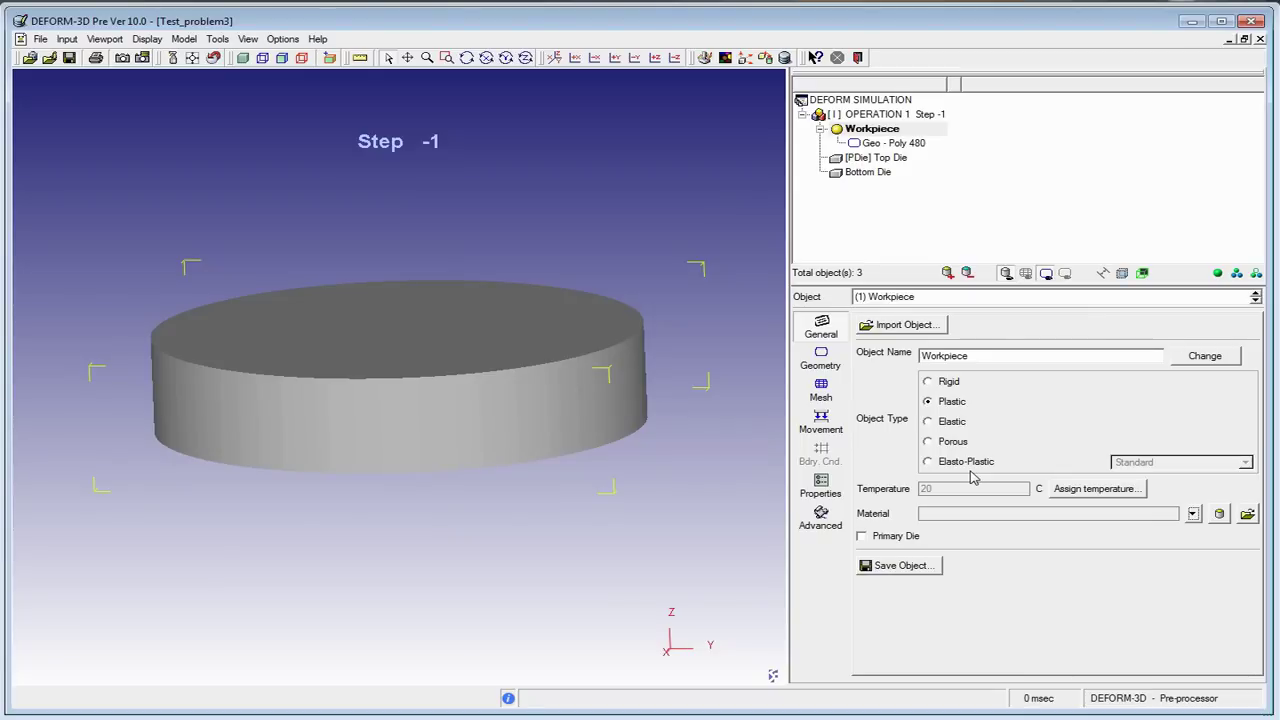
# Import d3d_punch from the Les_prb folder as the Top Die geometry
pyautogui.click(870, 133)
pyautogui.click(867, 172)
pyautogui.click(880, 157)
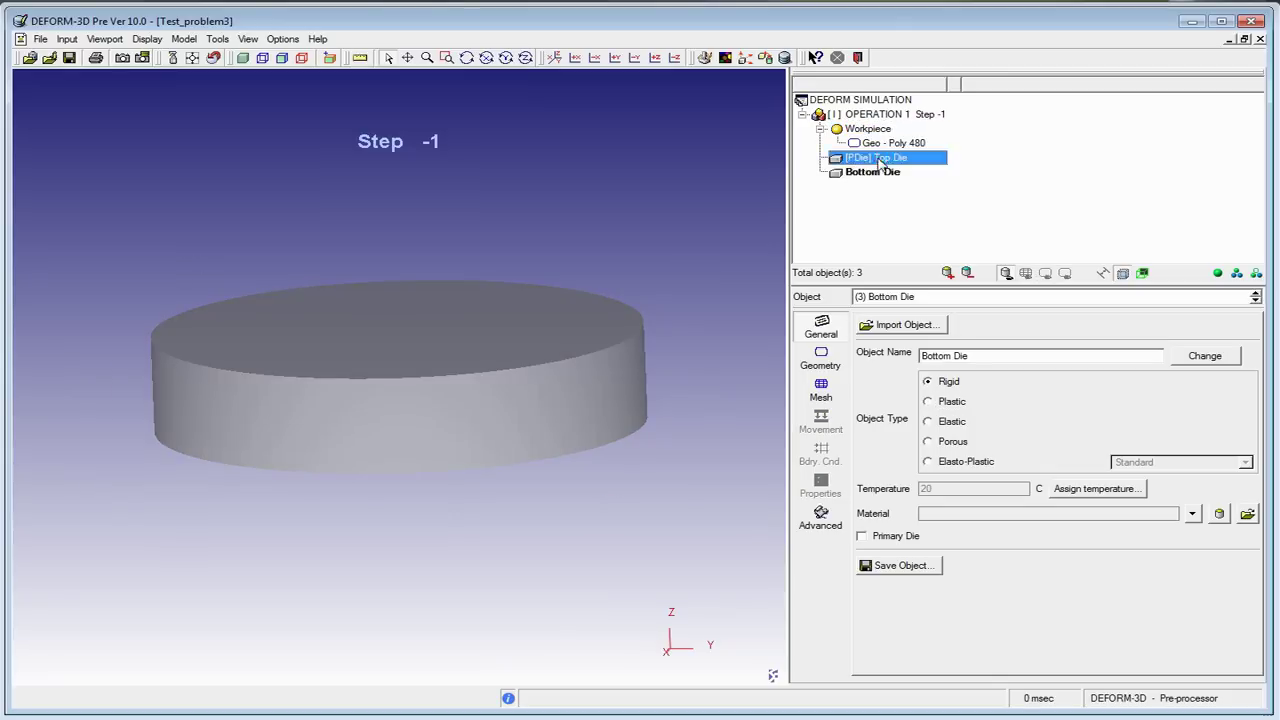
pyautogui.click(821, 358)
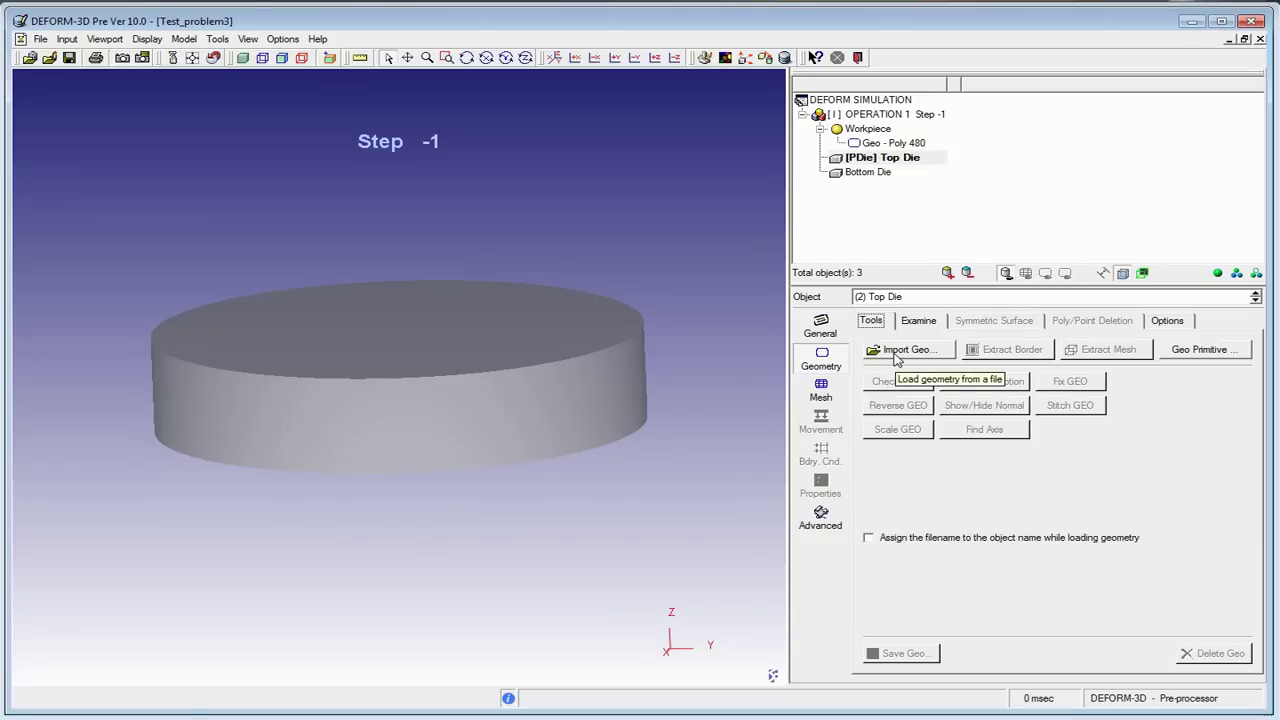
pyautogui.click(897, 356)
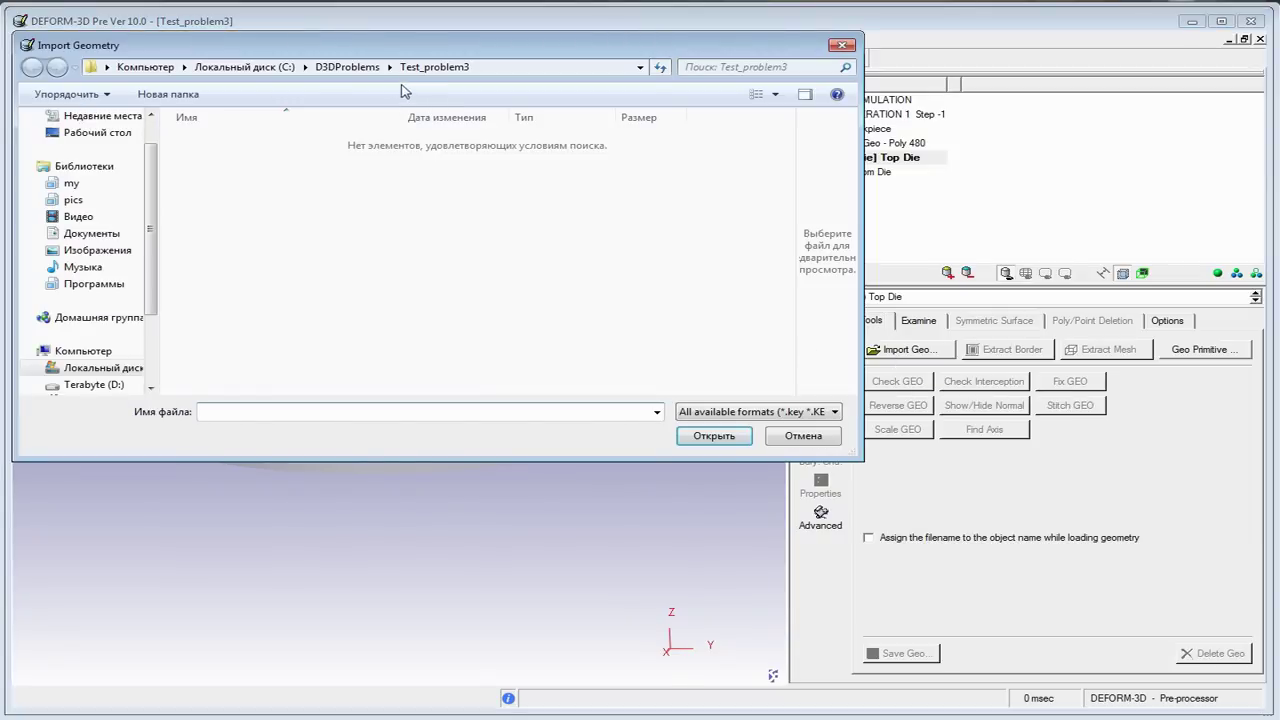
pyautogui.click(347, 67)
pyautogui.doubleClick(215, 157)
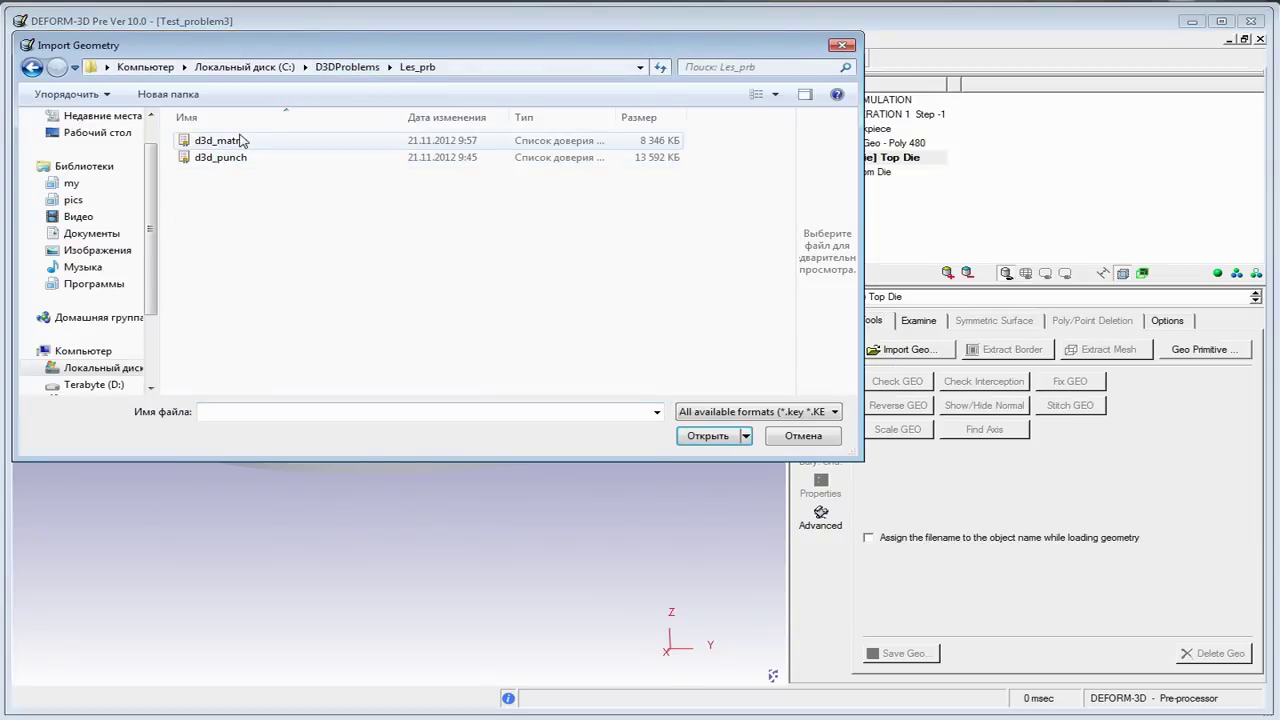
pyautogui.doubleClick(220, 157)
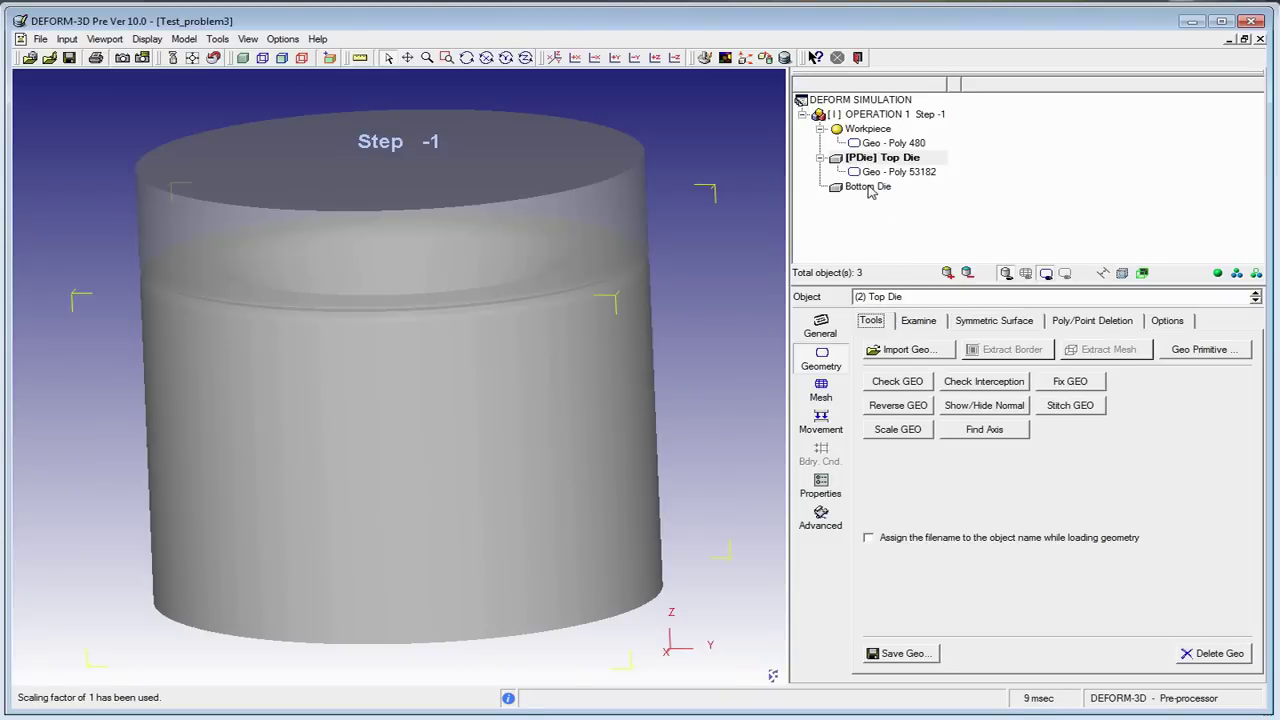
# Import d3d_matrix as the Bottom Die geometry and view both dies front-on
pyautogui.click(870, 187)
pyautogui.click(890, 349)
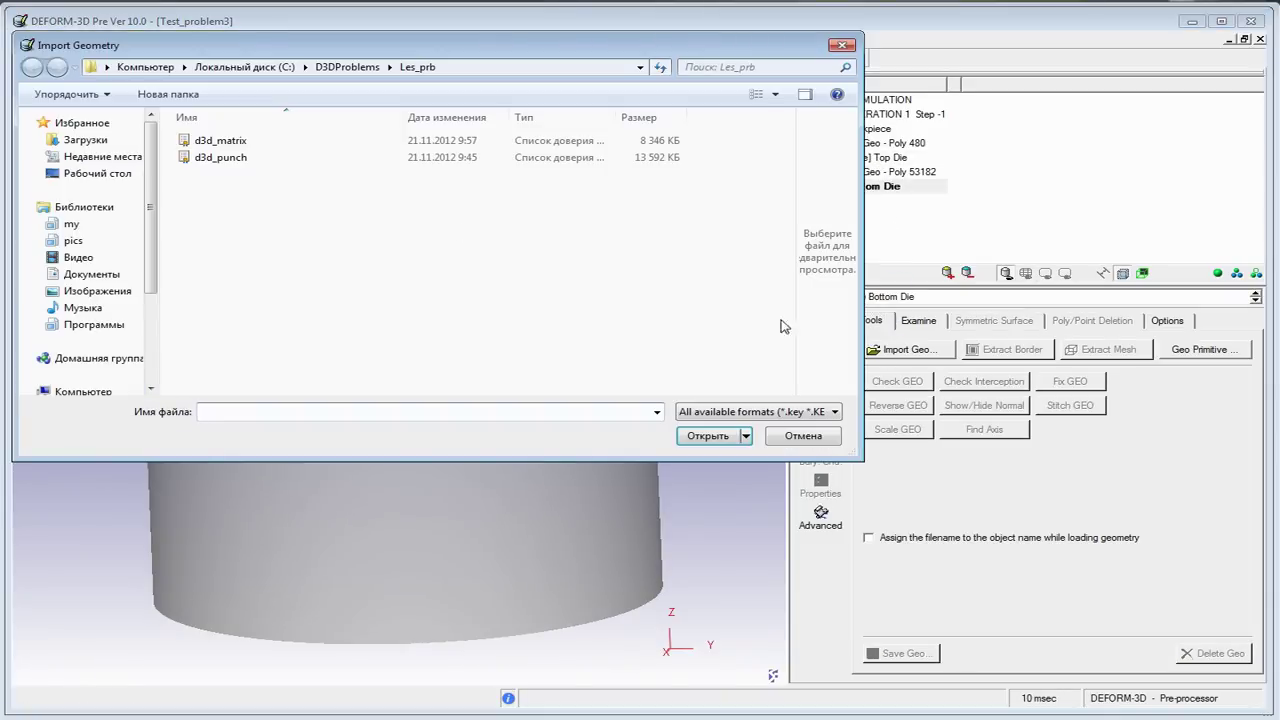
pyautogui.click(250, 157)
pyautogui.doubleClick(250, 141)
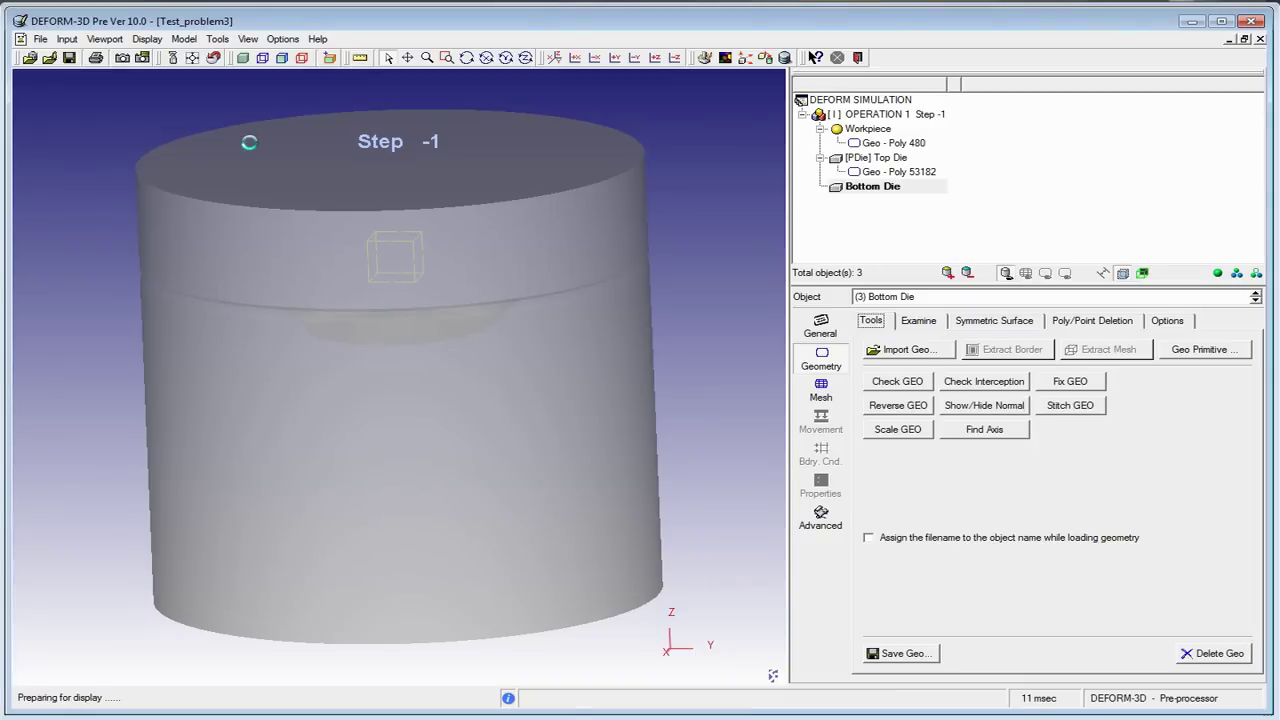
pyautogui.moveTo(390, 472)
pyautogui.mouseDown(button='middle')
pyautogui.moveTo(377, 380)
pyautogui.moveTo(380, 466)
pyautogui.moveTo(386, 386)
pyautogui.moveTo(480, 523)
pyautogui.mouseUp(button='middle')
pyautogui.moveTo(540, 490)
pyautogui.mouseDown(button='middle')
pyautogui.moveTo(477, 414)
pyautogui.moveTo(477, 389)
pyautogui.moveTo(386, 523)
pyautogui.mouseUp(button='middle')
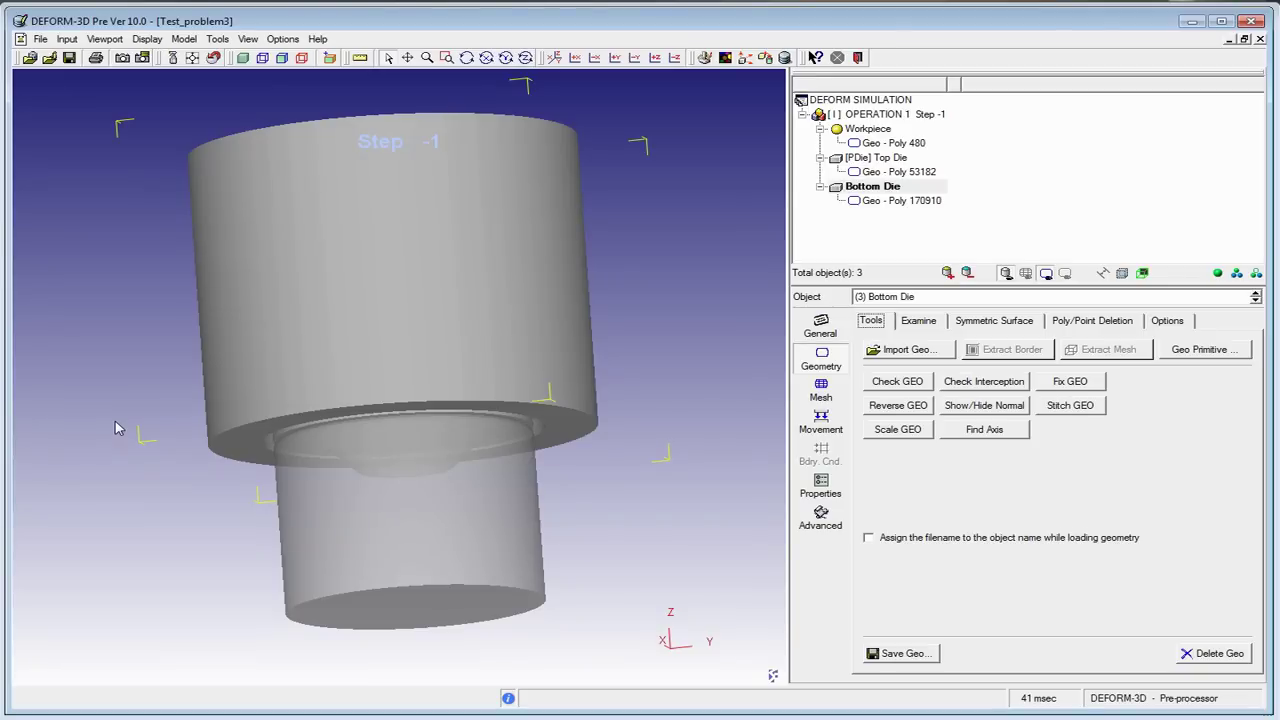
pyautogui.moveTo(446, 399)
pyautogui.mouseDown(button='middle')
pyautogui.moveTo(431, 503)
pyautogui.moveTo(446, 486)
pyautogui.moveTo(437, 431)
pyautogui.moveTo(398, 382)
pyautogui.mouseUp(button='middle')
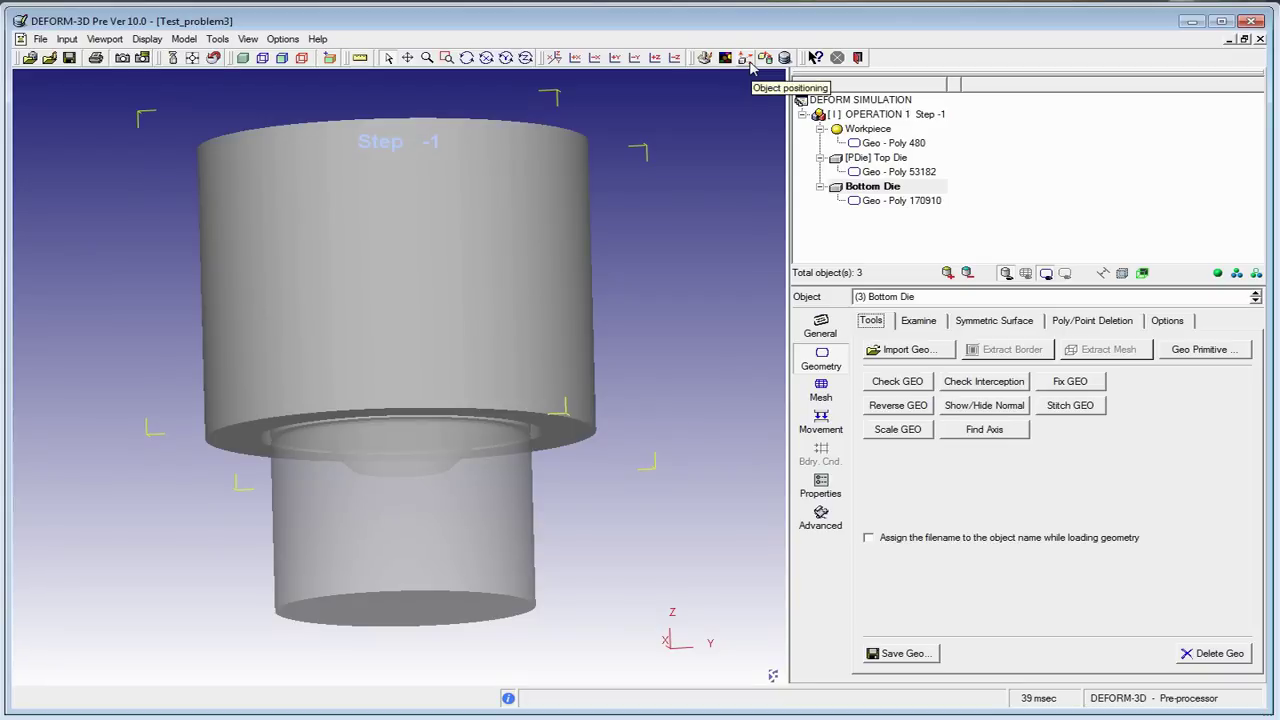
pyautogui.click(749, 62)
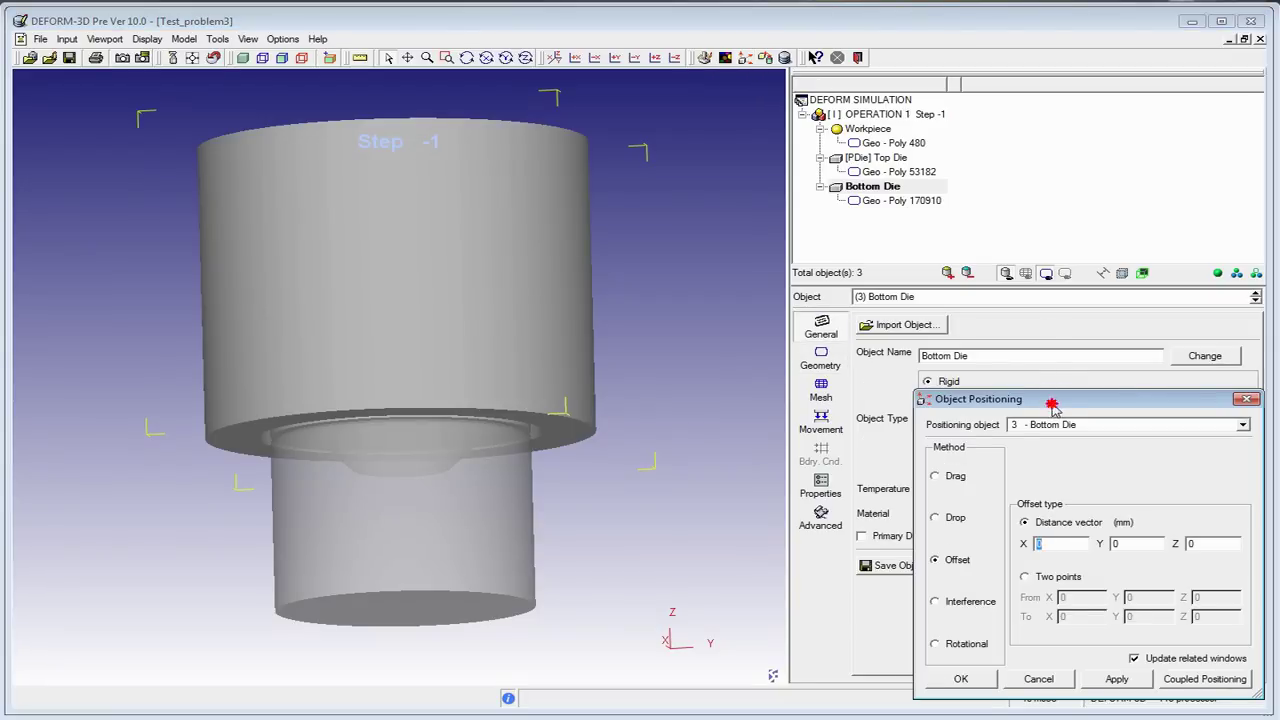
# Compare Drag, Offset, Interference and Drop positioning, then select the Rotational method for the Bottom Die
pyautogui.moveTo(1052, 400); pyautogui.dragTo(1063, 278)
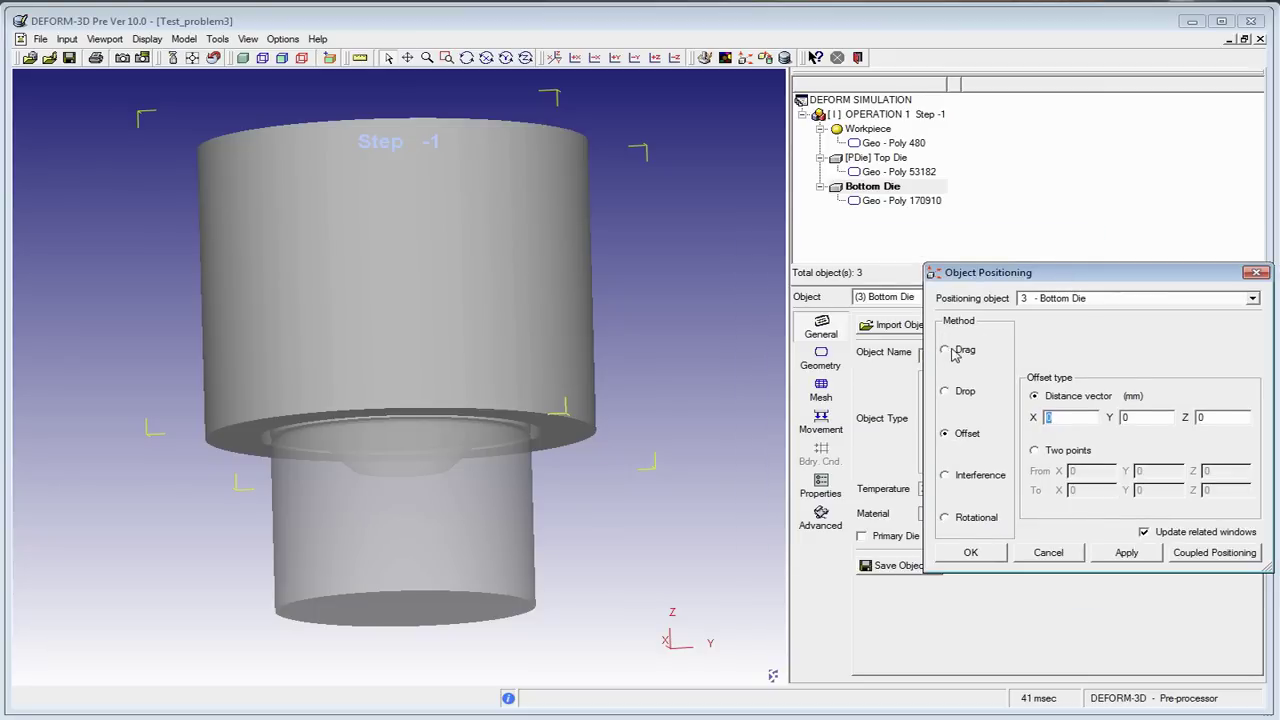
pyautogui.click(952, 352)
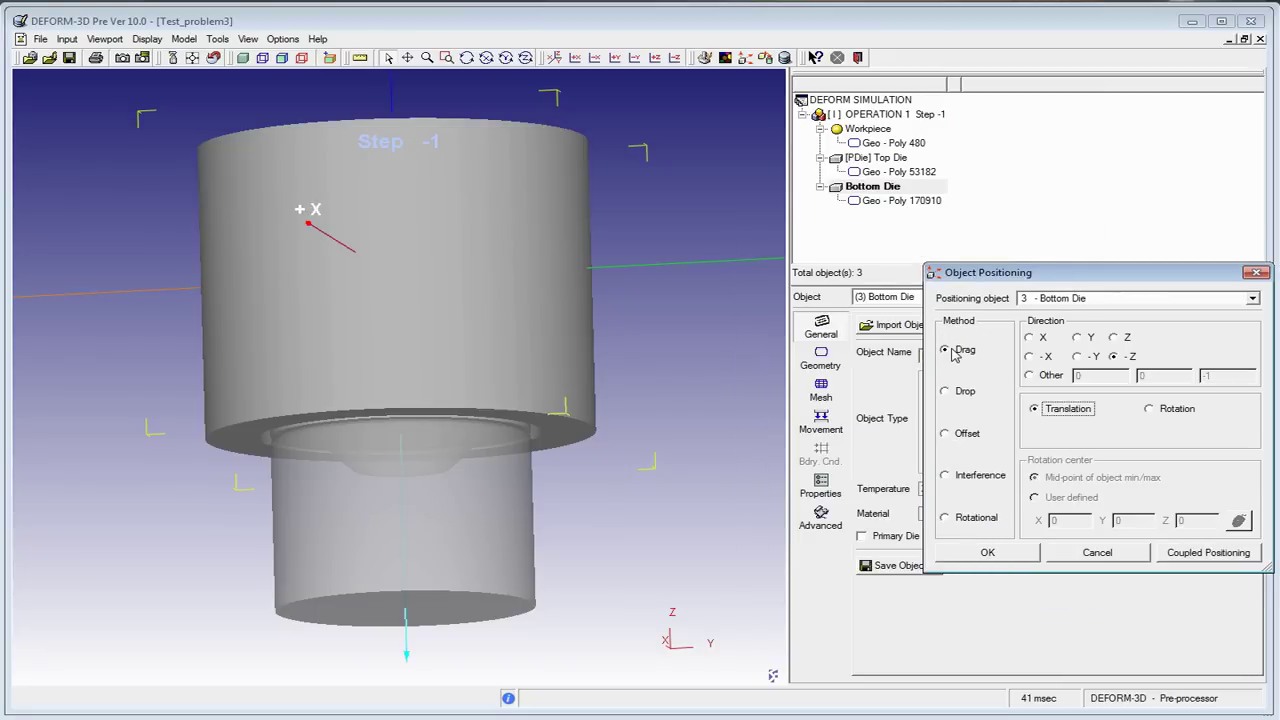
pyautogui.moveTo(406, 283)
pyautogui.mouseDown(button='middle')
pyautogui.moveTo(415, 268)
pyautogui.moveTo(414, 286)
pyautogui.mouseUp(button='middle')
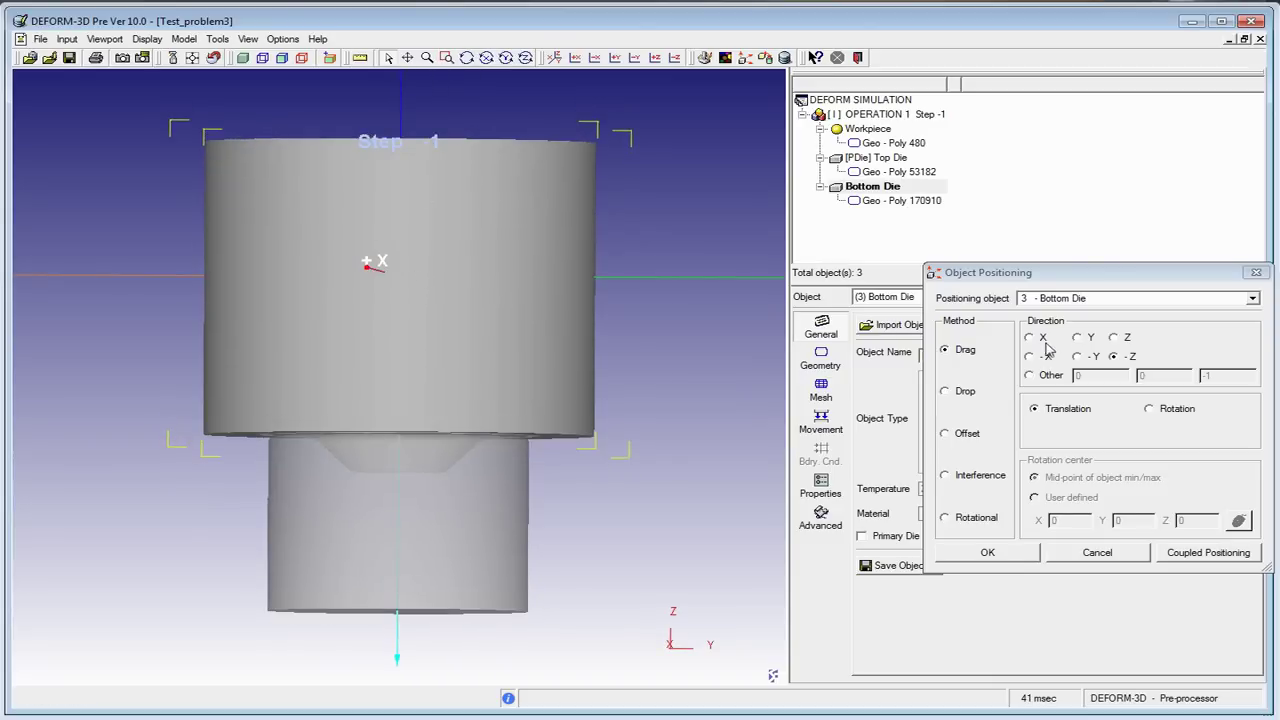
pyautogui.click(966, 358)
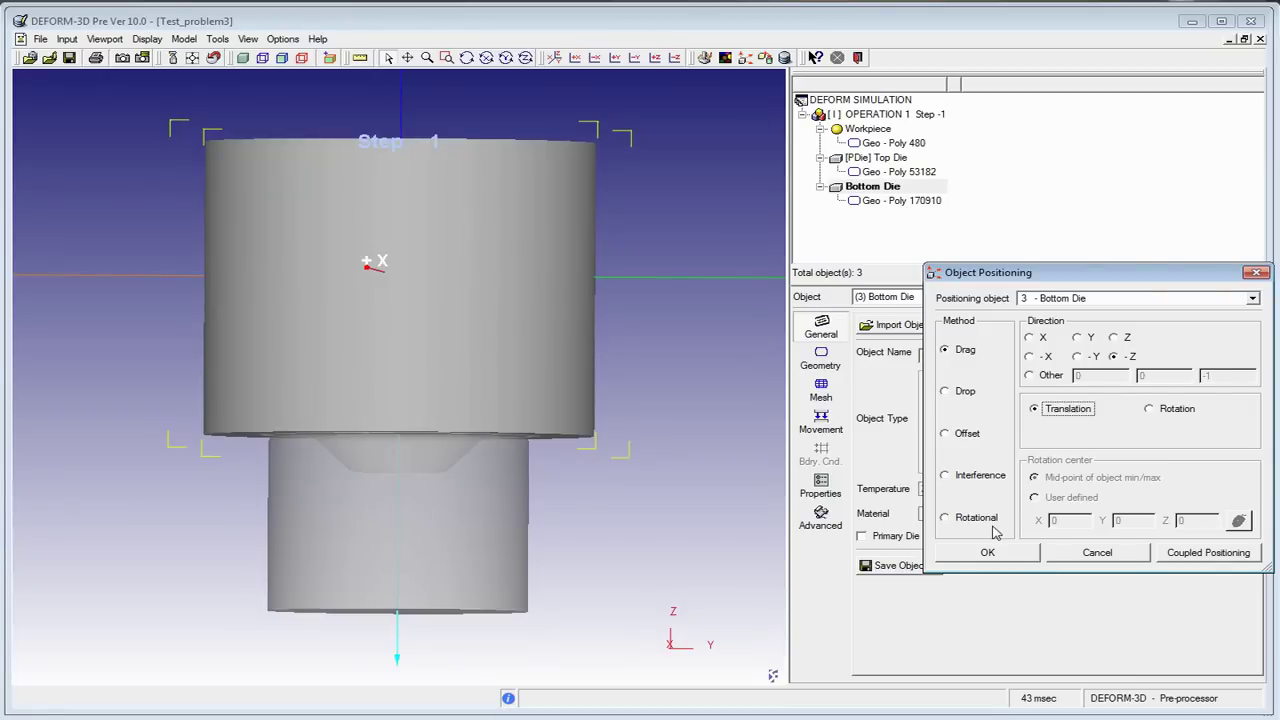
pyautogui.click(965, 436)
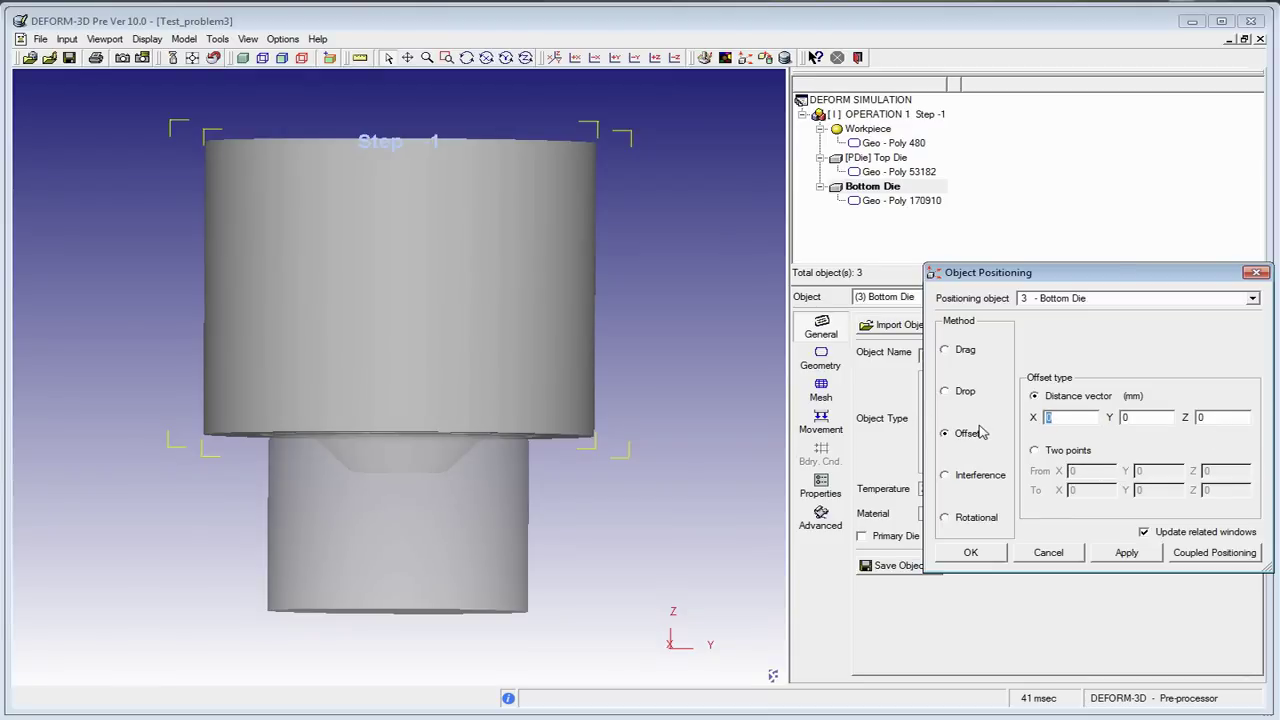
pyautogui.click(995, 476)
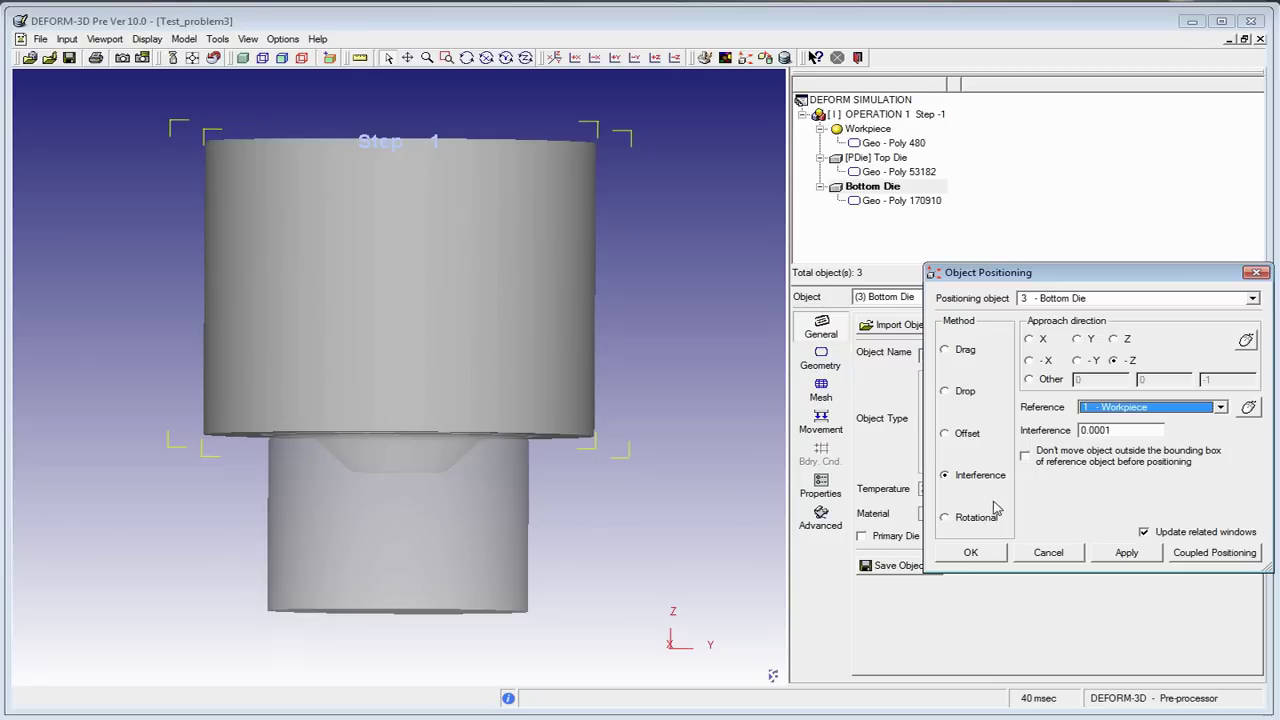
pyautogui.click(962, 390)
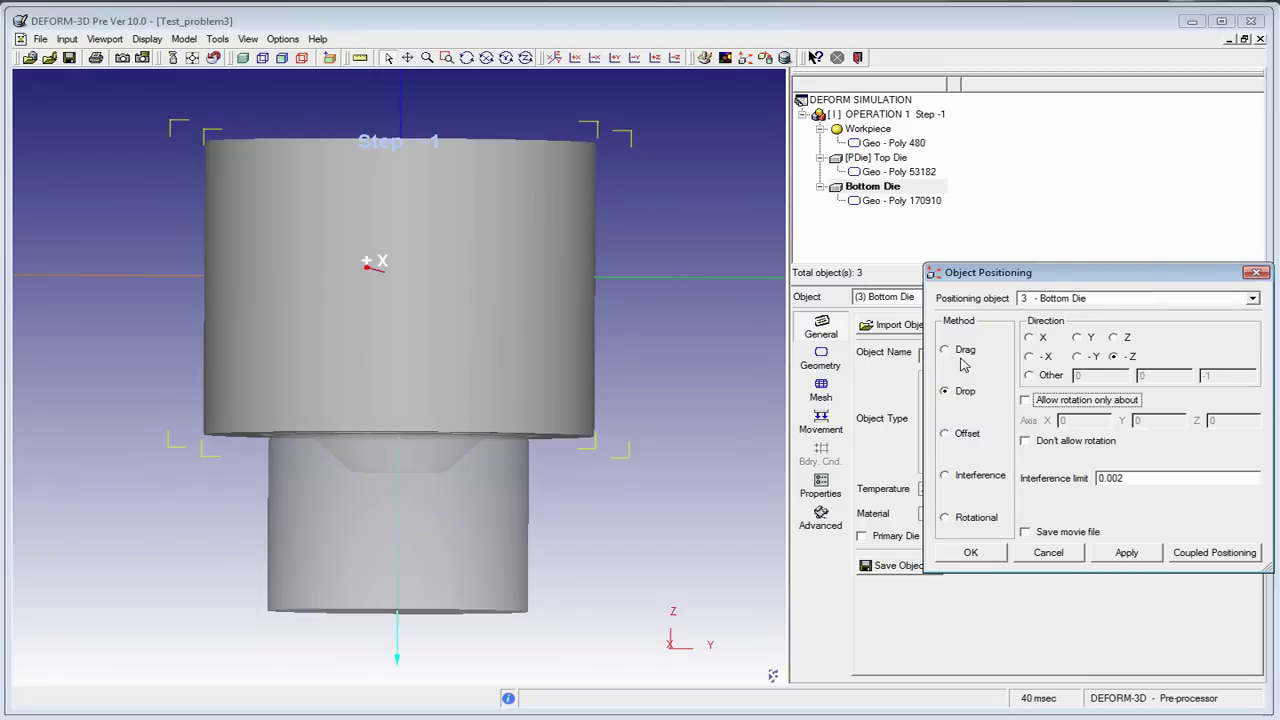
pyautogui.click(945, 518)
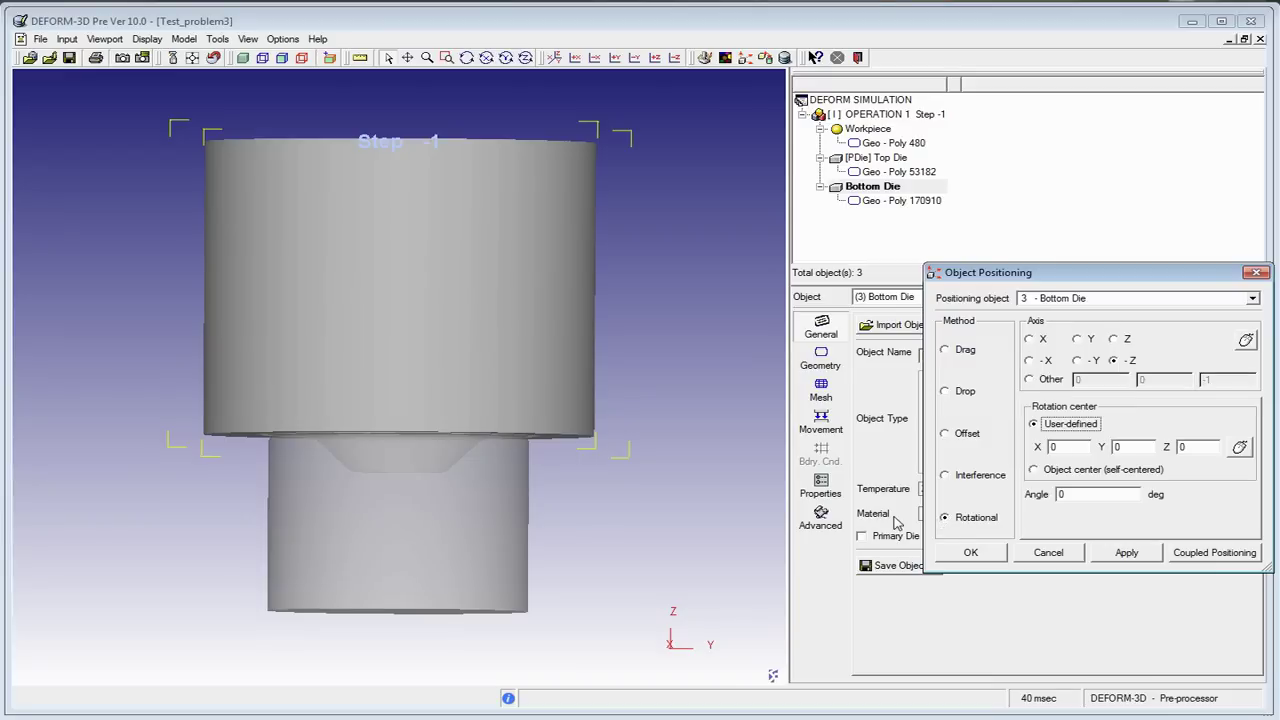
pyautogui.moveTo(529, 523)
pyautogui.mouseDown()
pyautogui.moveTo(537, 341)
pyautogui.moveTo(551, 323)
pyautogui.moveTo(571, 337)
pyautogui.mouseUp()
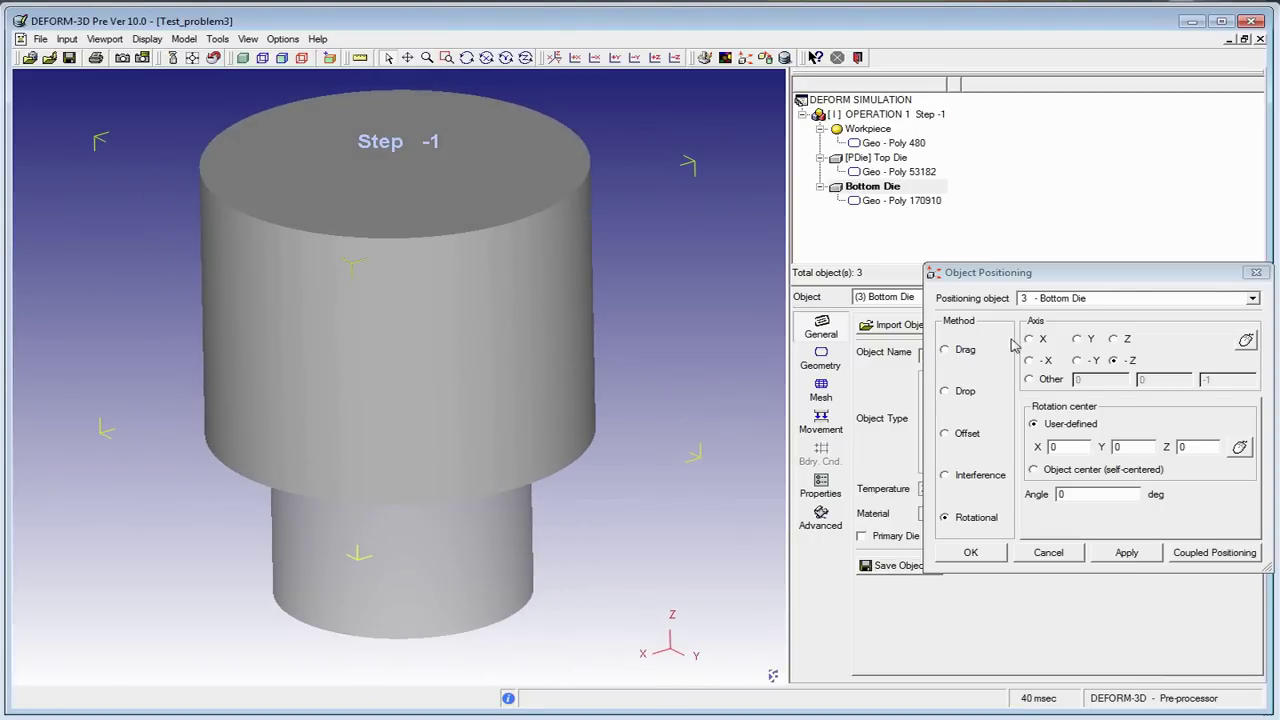
# Rotate the Top Die 180° about the Y axis so the punch faces down
pyautogui.click(1083, 342)
pyautogui.doubleClick(1108, 490)
pyautogui.write('180')
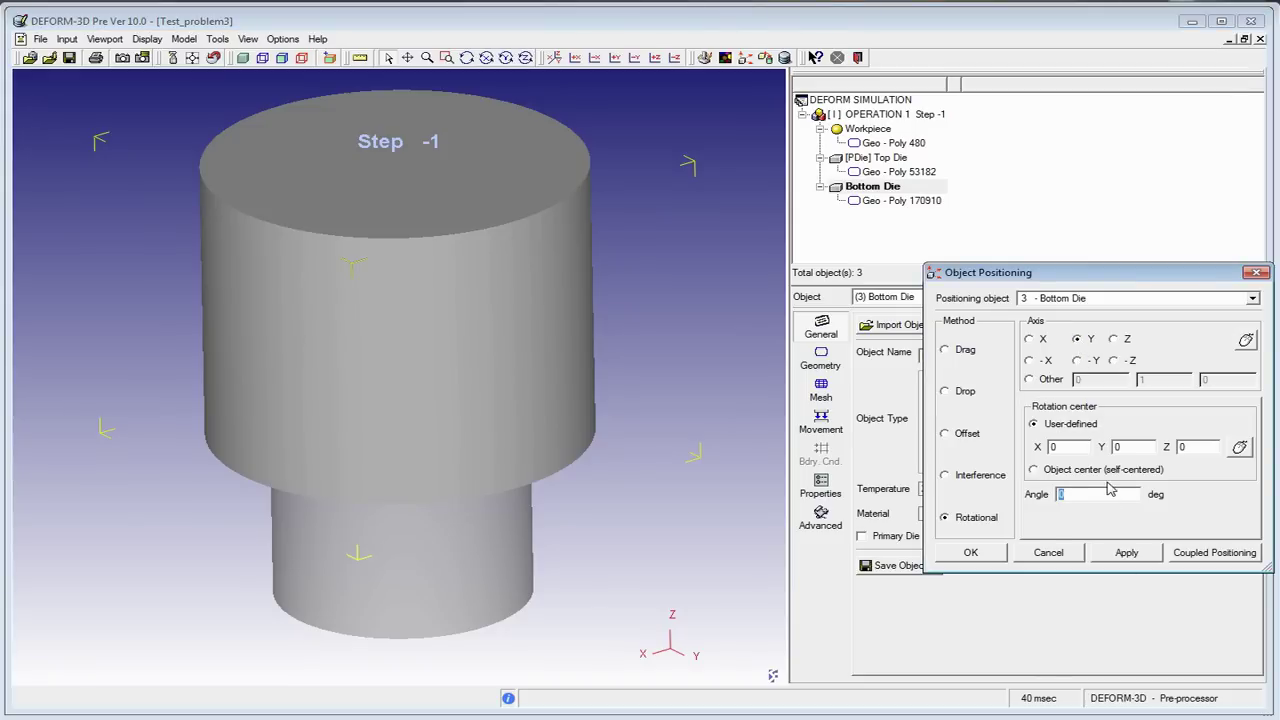
pyautogui.click(1148, 559)
pyautogui.moveTo(491, 551); pyautogui.dragTo(491, 536, button='middle')
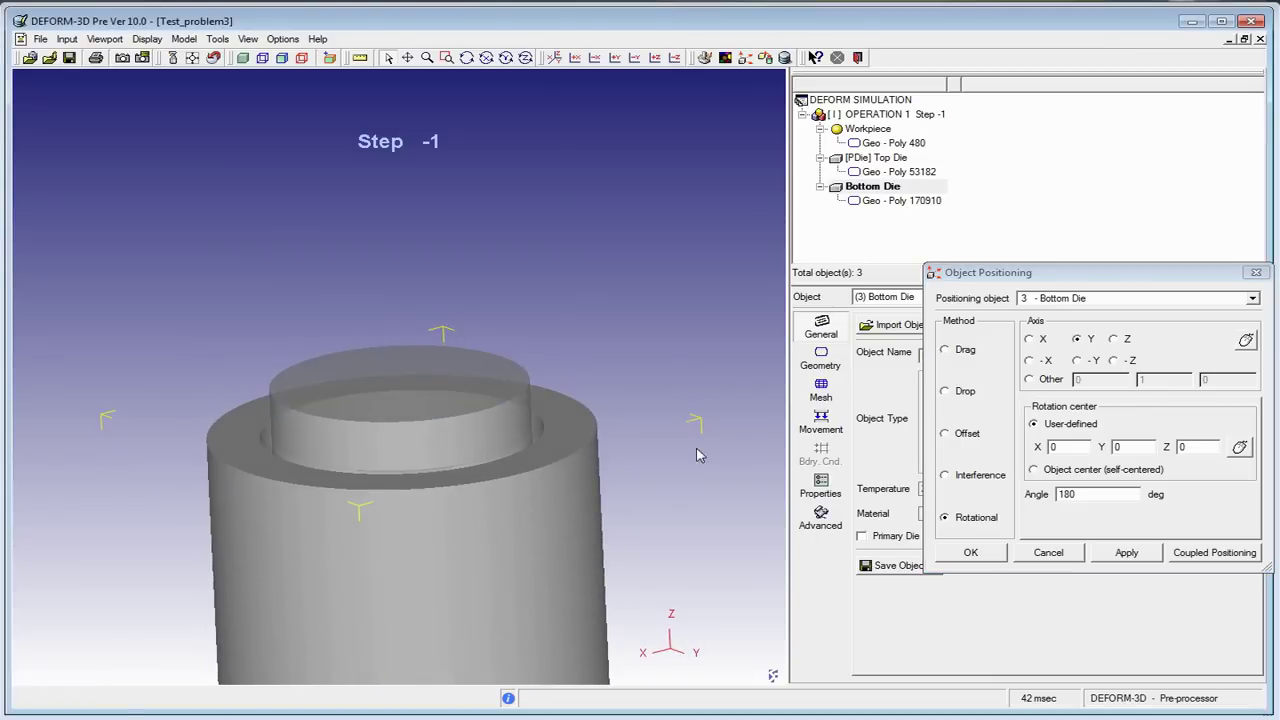
pyautogui.click(1160, 282)
pyautogui.click(1158, 297)
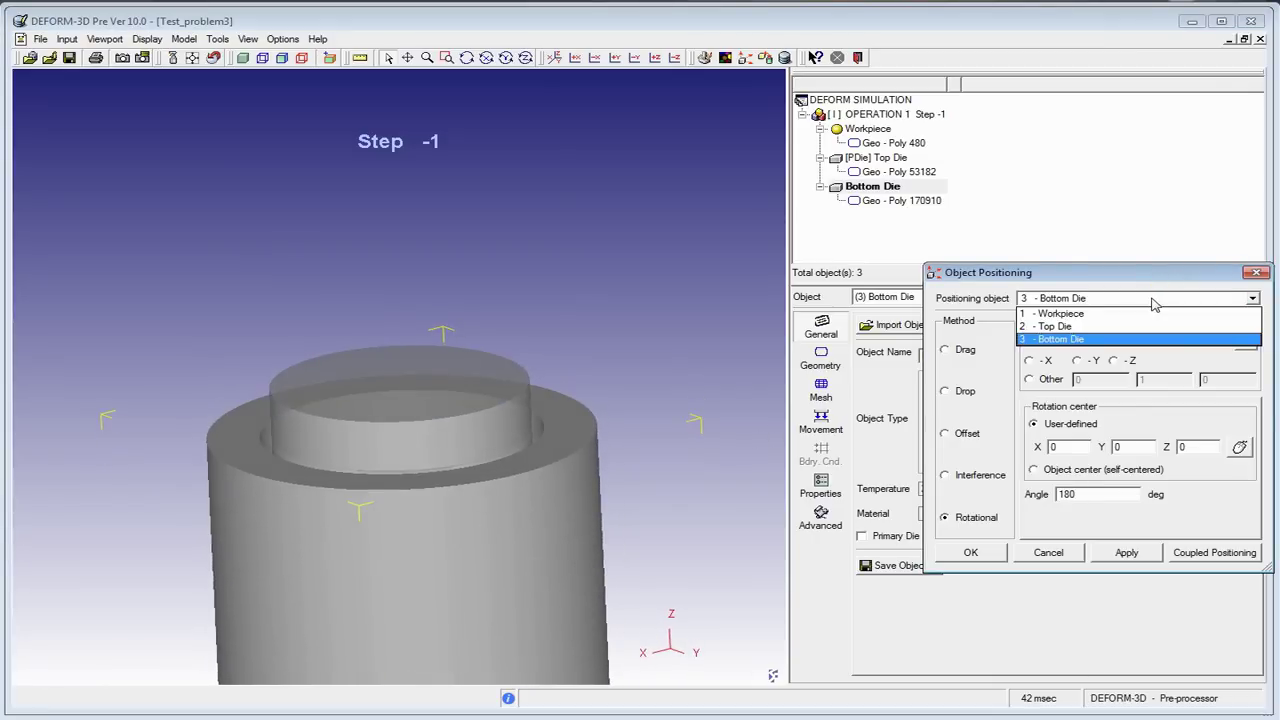
pyautogui.click(1124, 327)
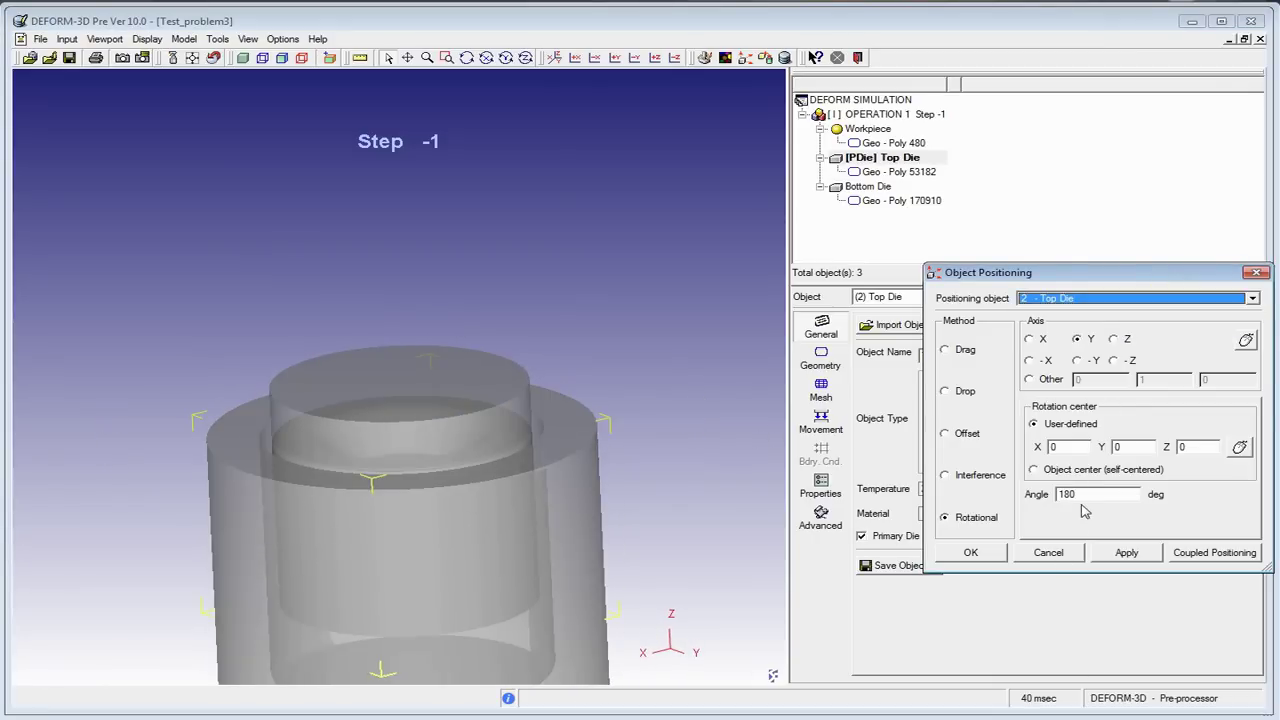
pyautogui.click(1126, 553)
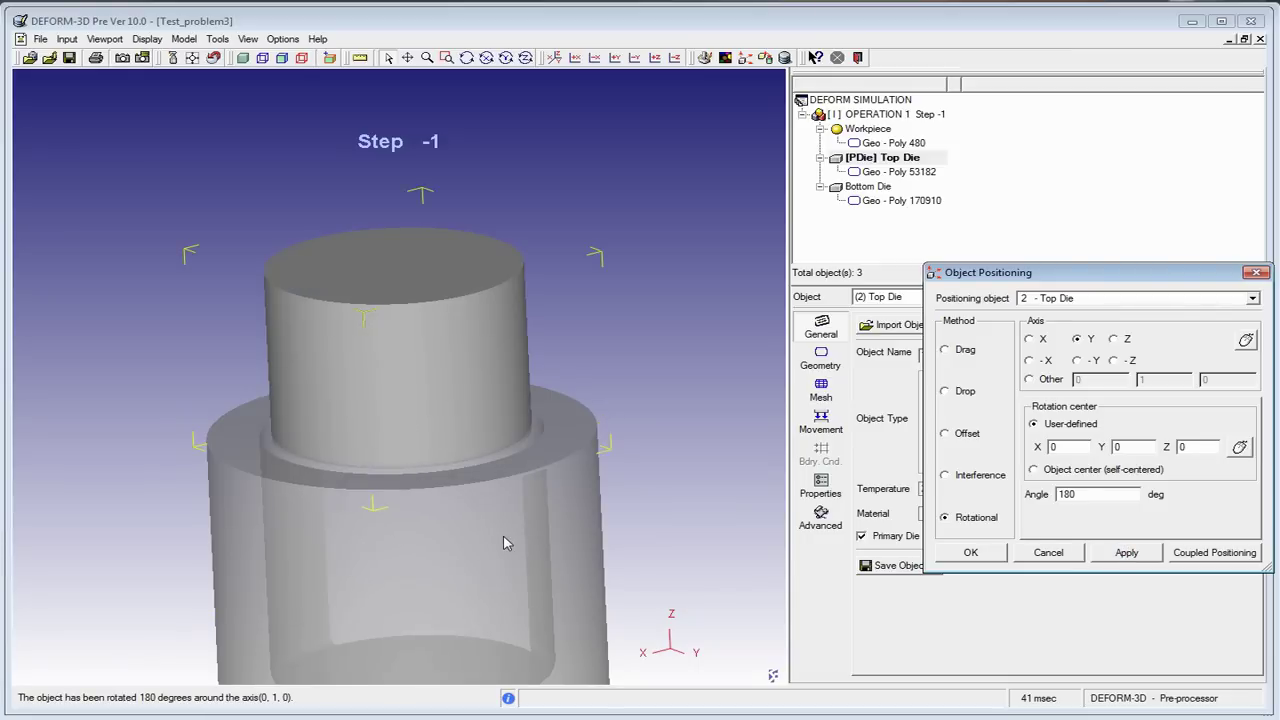
pyautogui.moveTo(534, 491)
pyautogui.mouseDown(button='middle')
pyautogui.moveTo(329, 486)
pyautogui.moveTo(397, 402)
pyautogui.moveTo(351, 534)
pyautogui.mouseUp(button='middle')
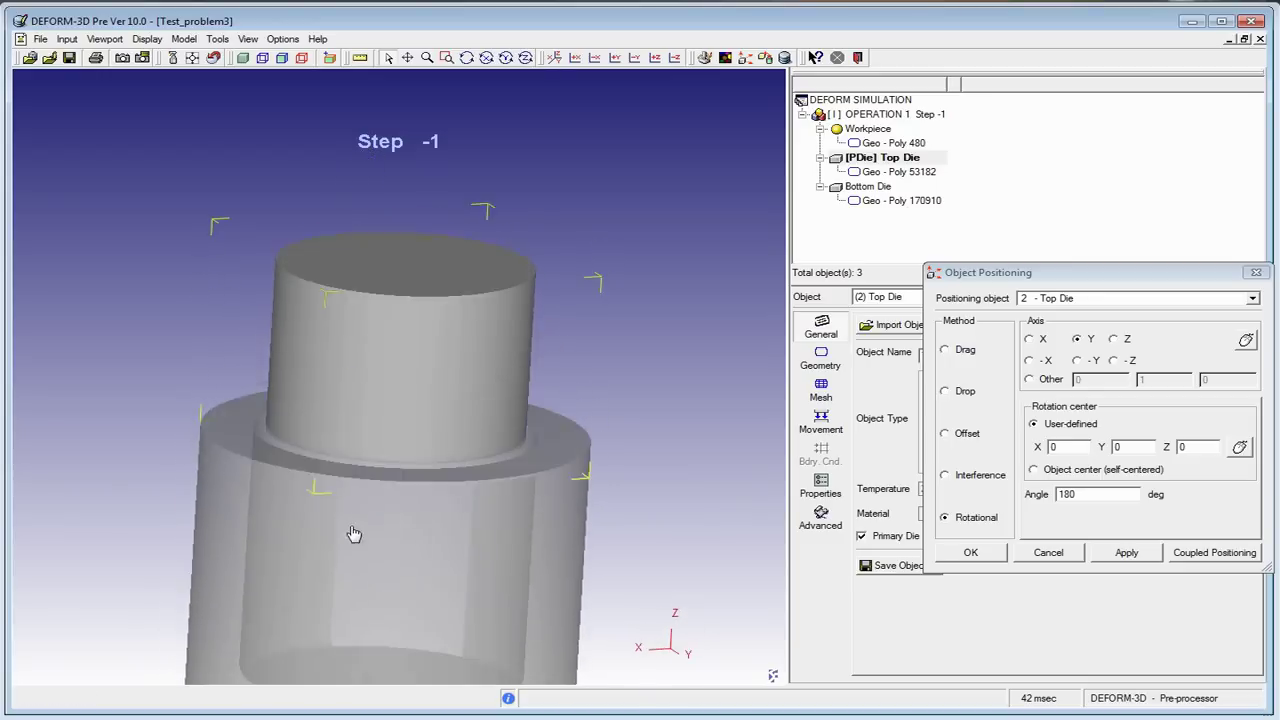
pyautogui.click(1077, 299)
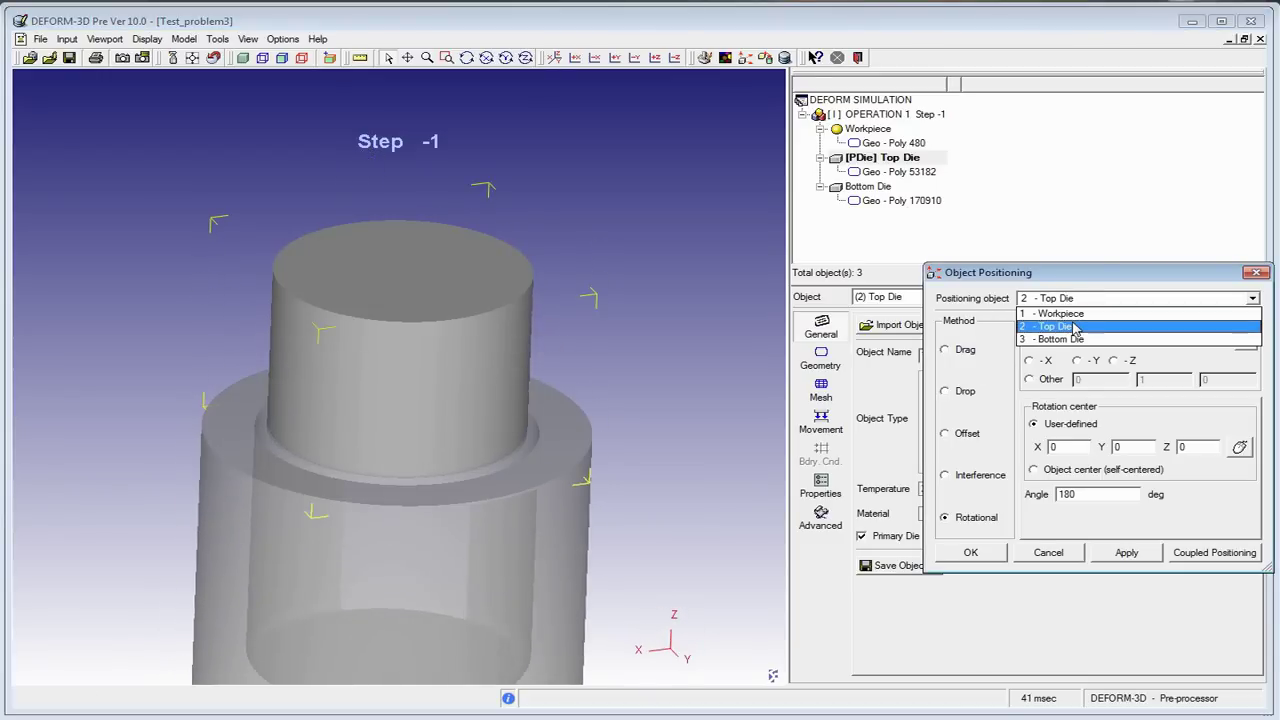
# Drop the Top Die along −Z without rotation until it contacts the part below
pyautogui.click(1073, 325)
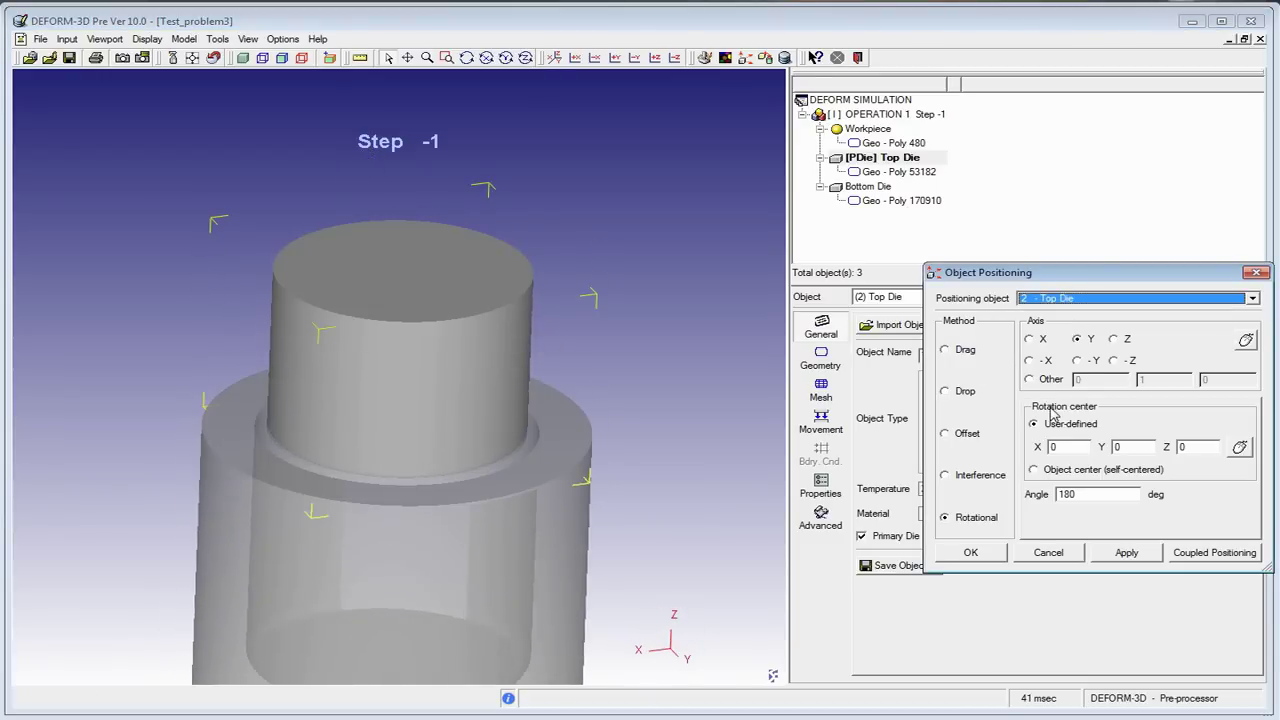
pyautogui.click(945, 350)
pyautogui.click(1130, 356)
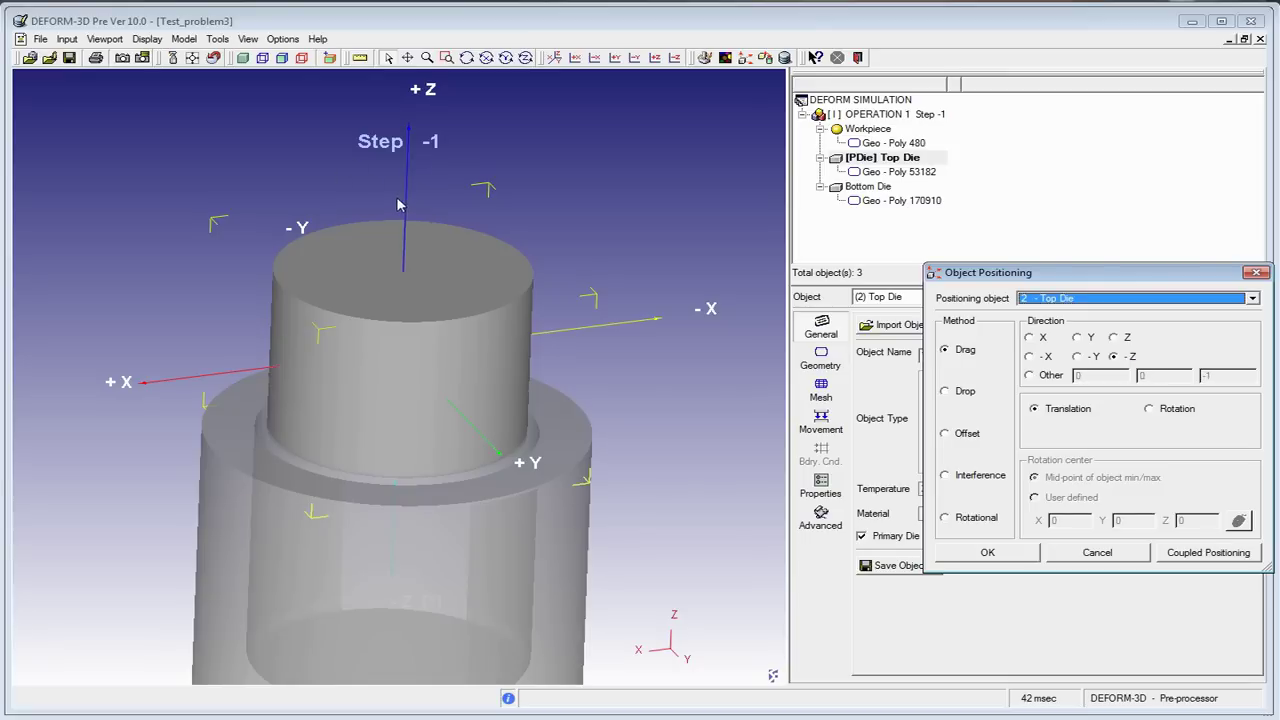
pyautogui.moveTo(342, 176); pyautogui.dragTo(408, 140)
pyautogui.moveTo(374, 428); pyautogui.dragTo(370, 380, button='middle')
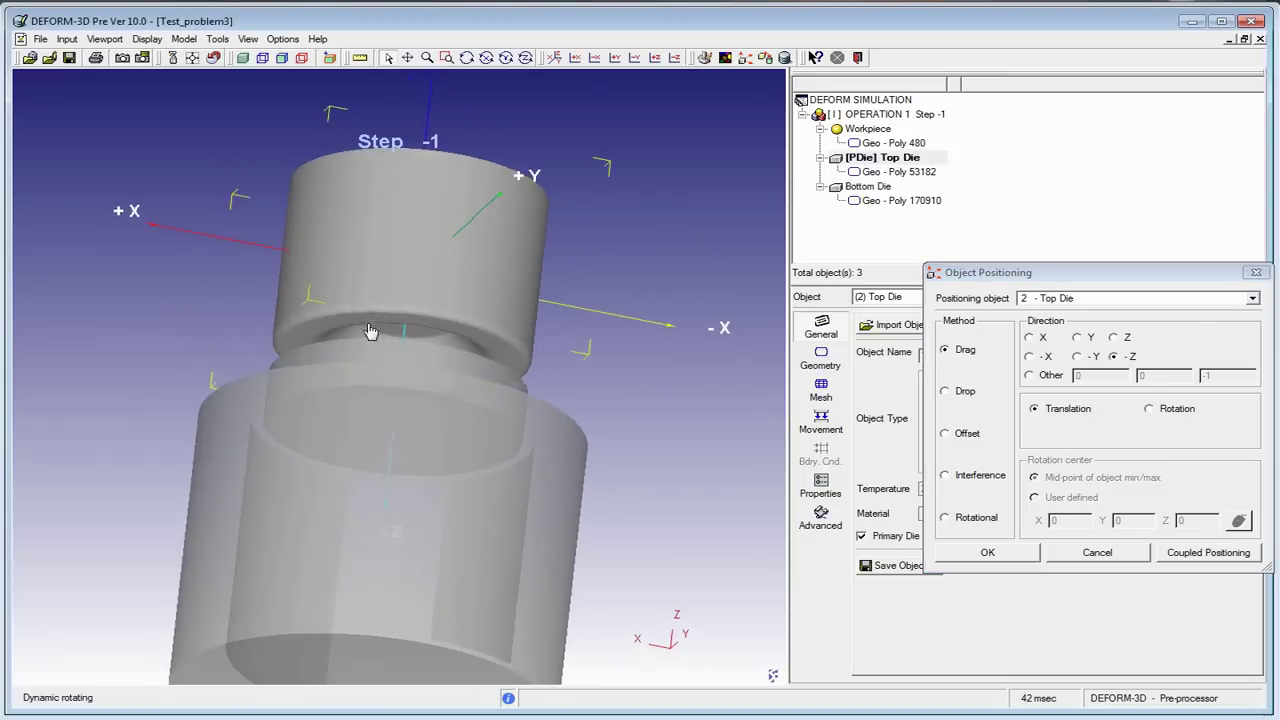
pyautogui.click(975, 392)
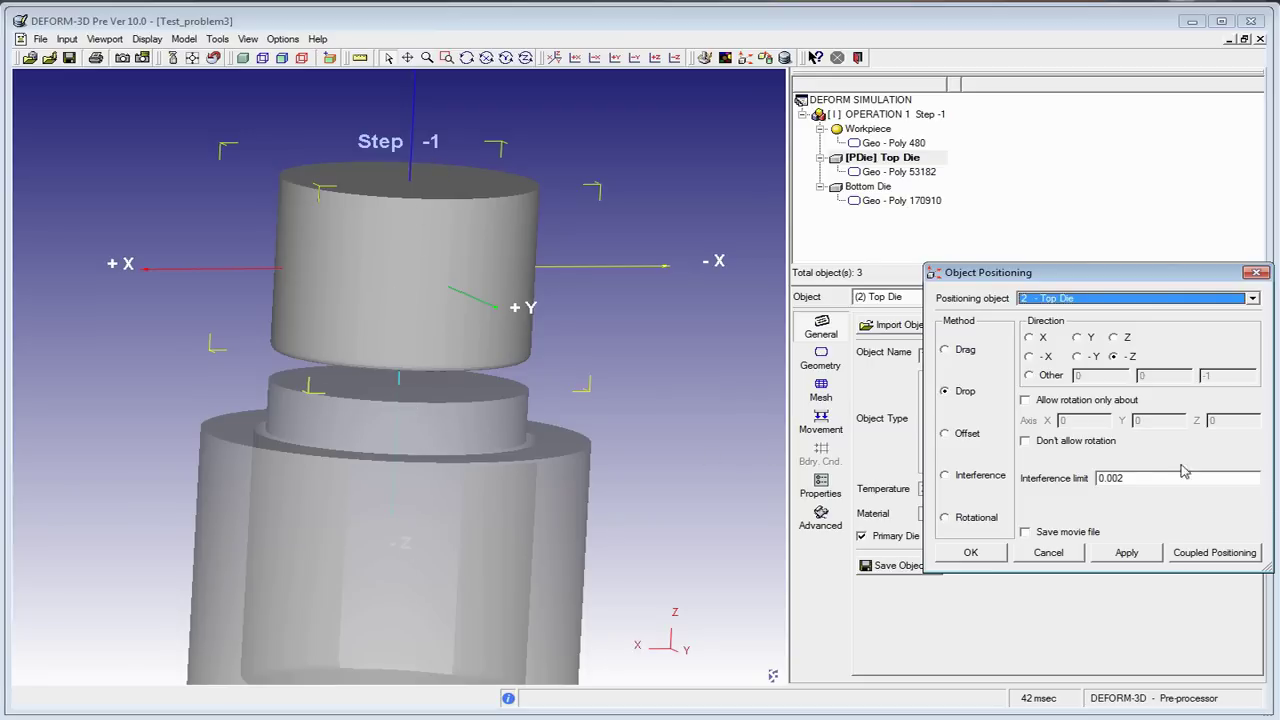
pyautogui.click(1060, 442)
pyautogui.click(1158, 552)
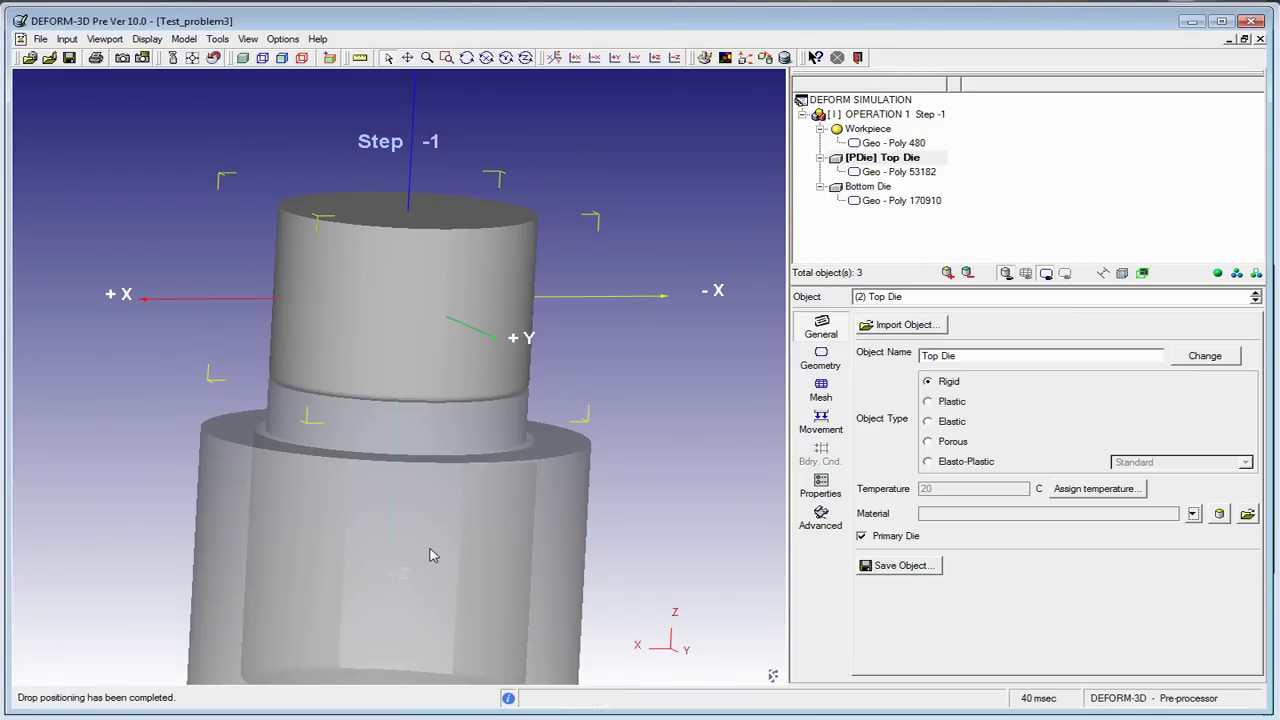
pyautogui.moveTo(428, 551); pyautogui.dragTo(418, 400, button='middle')
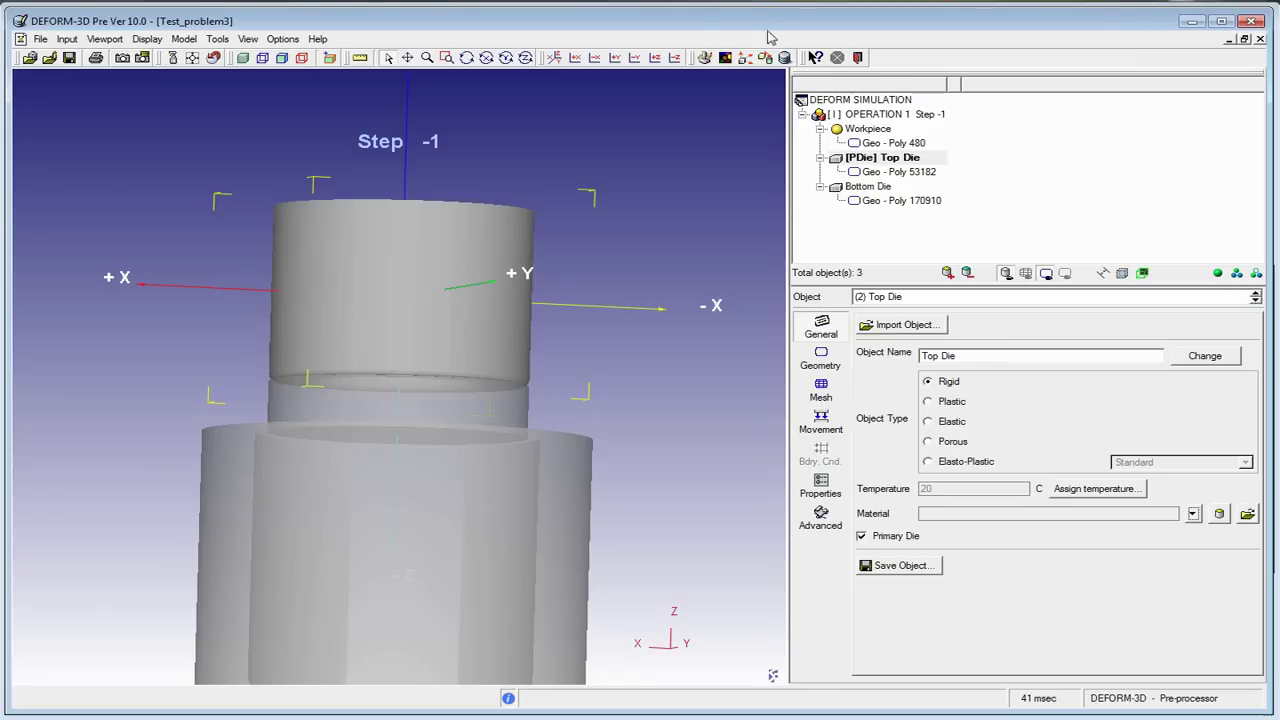
# Reposition the Bottom Die with Drop along +Z, bringing it up into contact with the workpiece
pyautogui.click(743, 58)
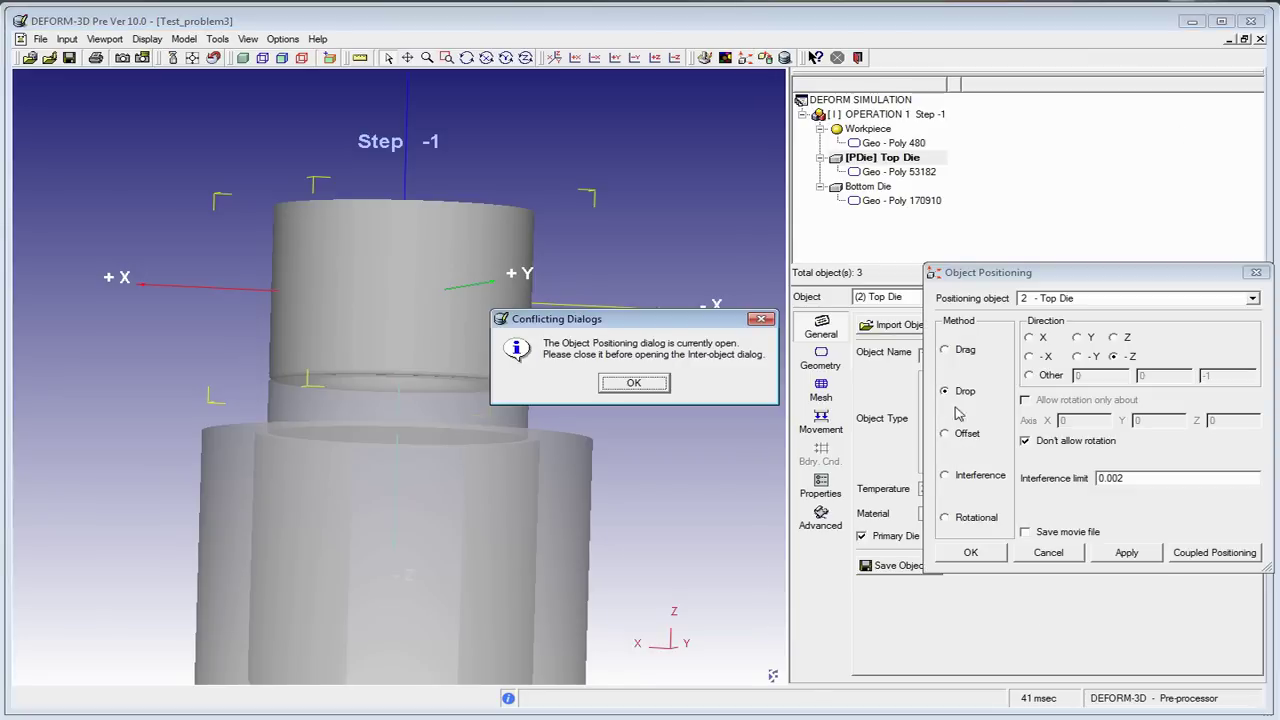
pyautogui.click(625, 393)
pyautogui.moveTo(1097, 276)
pyautogui.mouseDown()
pyautogui.moveTo(990, 259)
pyautogui.moveTo(955, 238)
pyautogui.mouseUp()
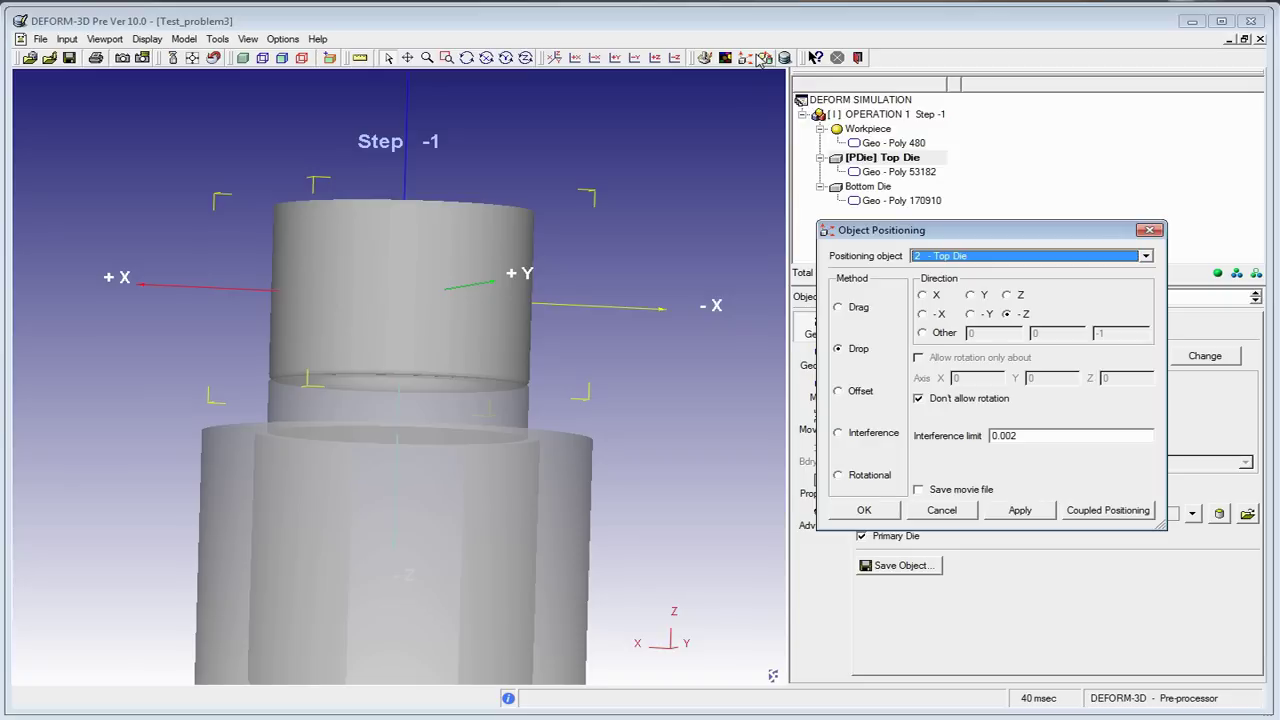
pyautogui.moveTo(580, 264); pyautogui.dragTo(558, 301)
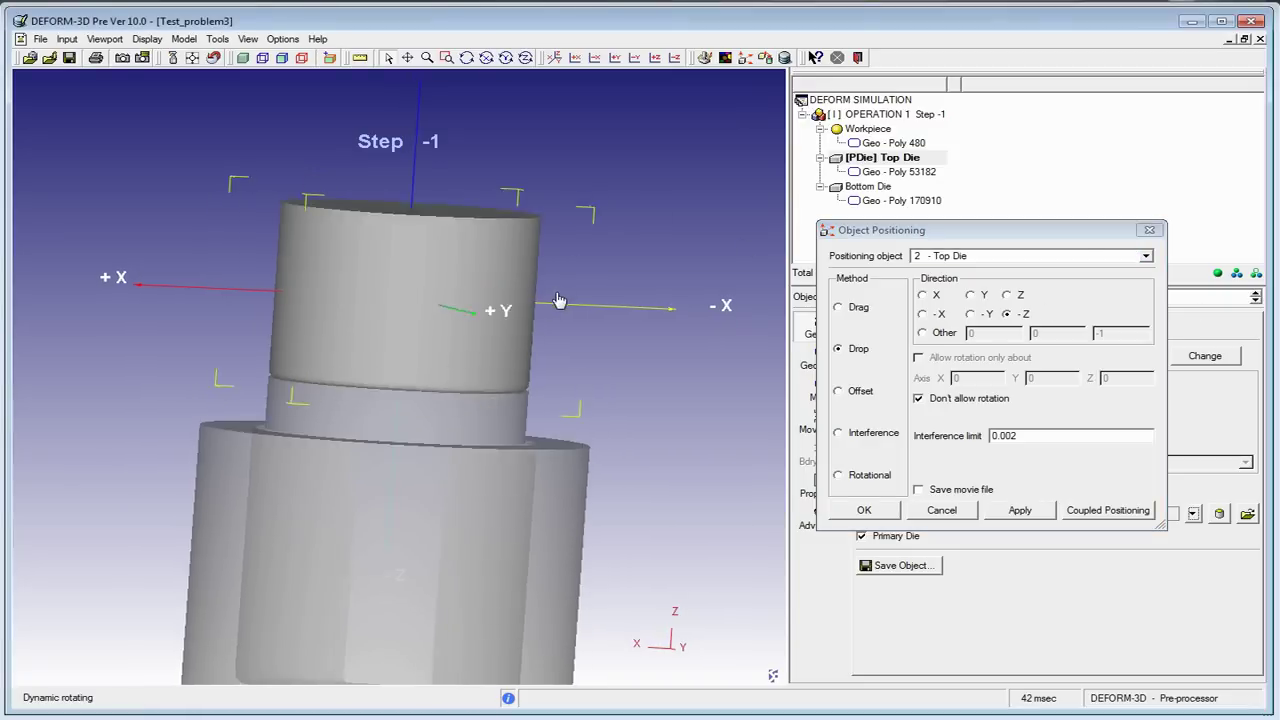
pyautogui.click(1030, 256)
pyautogui.click(1003, 295)
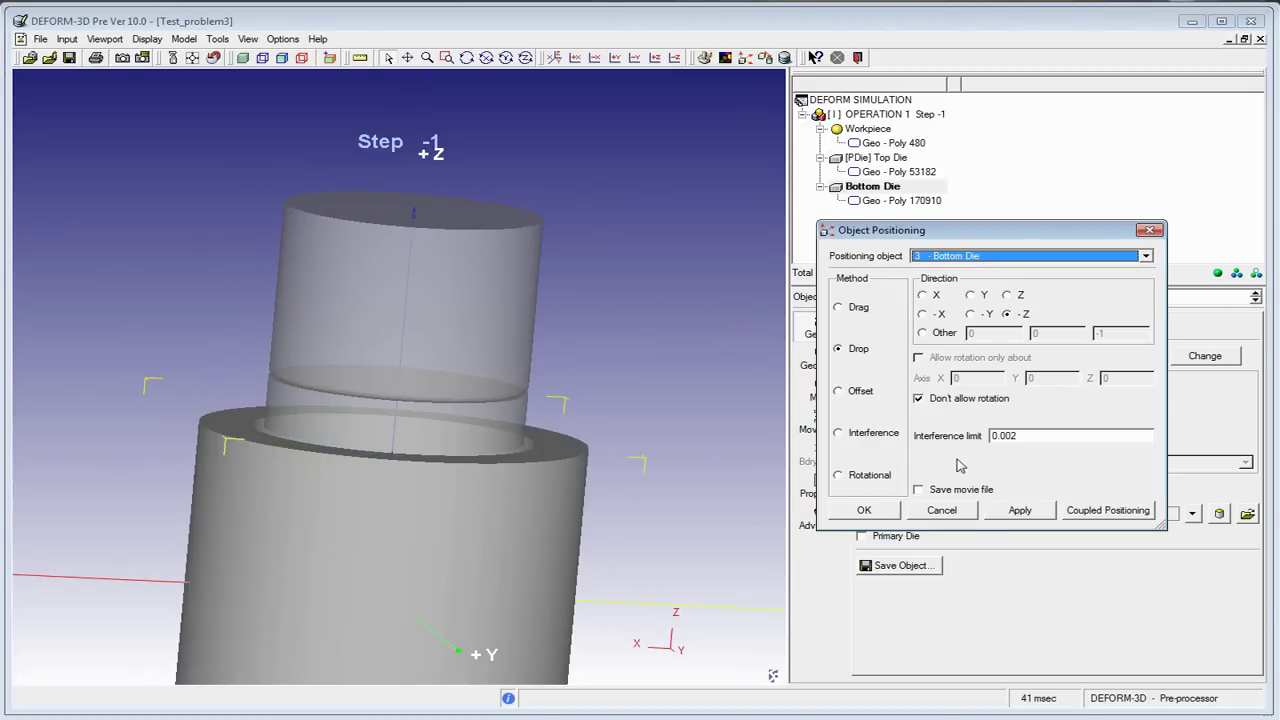
pyautogui.click(1020, 296)
pyautogui.click(1020, 510)
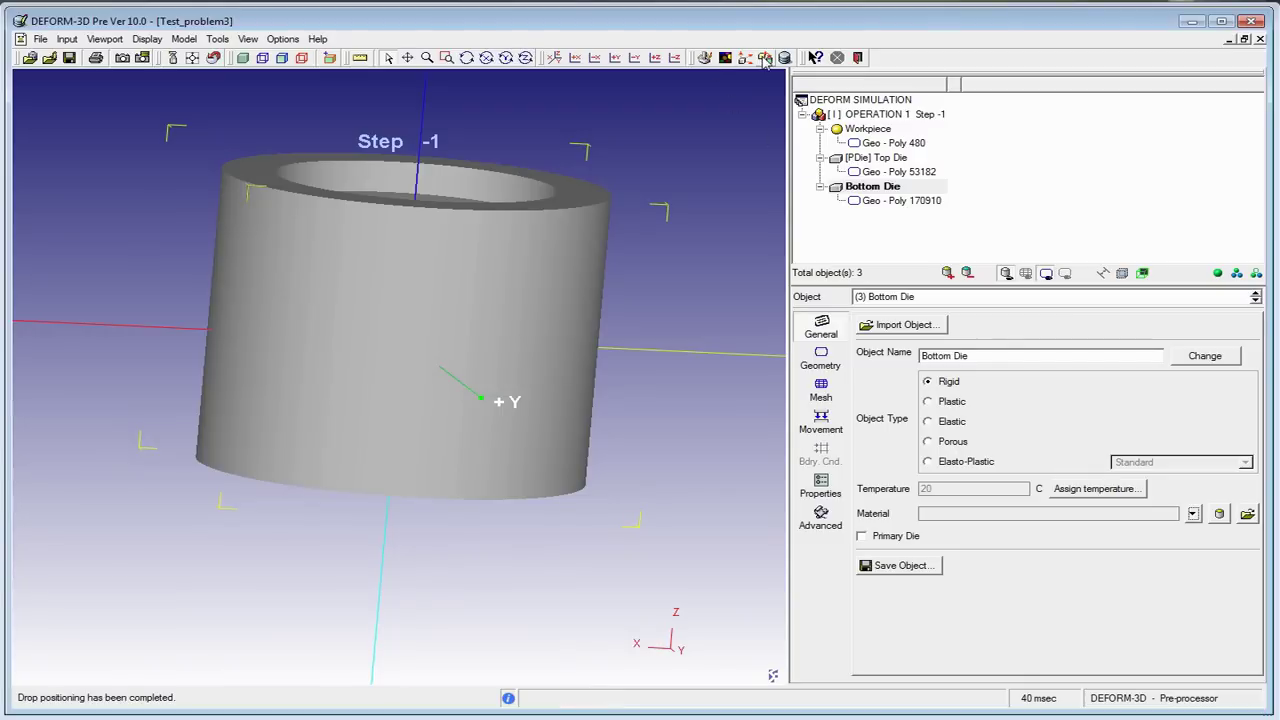
# Confirm the Bottom Die positioning and acknowledge the repositioned-objects notice
pyautogui.click(764, 58)
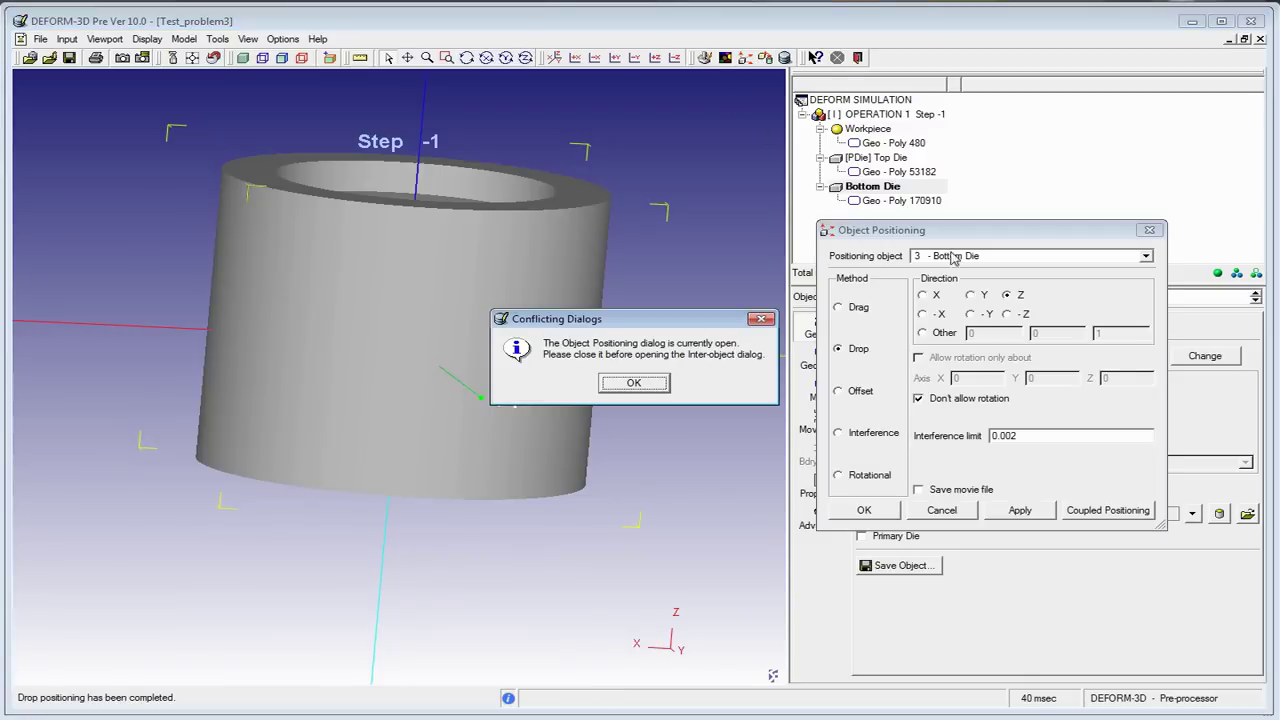
pyautogui.click(634, 383)
pyautogui.click(864, 511)
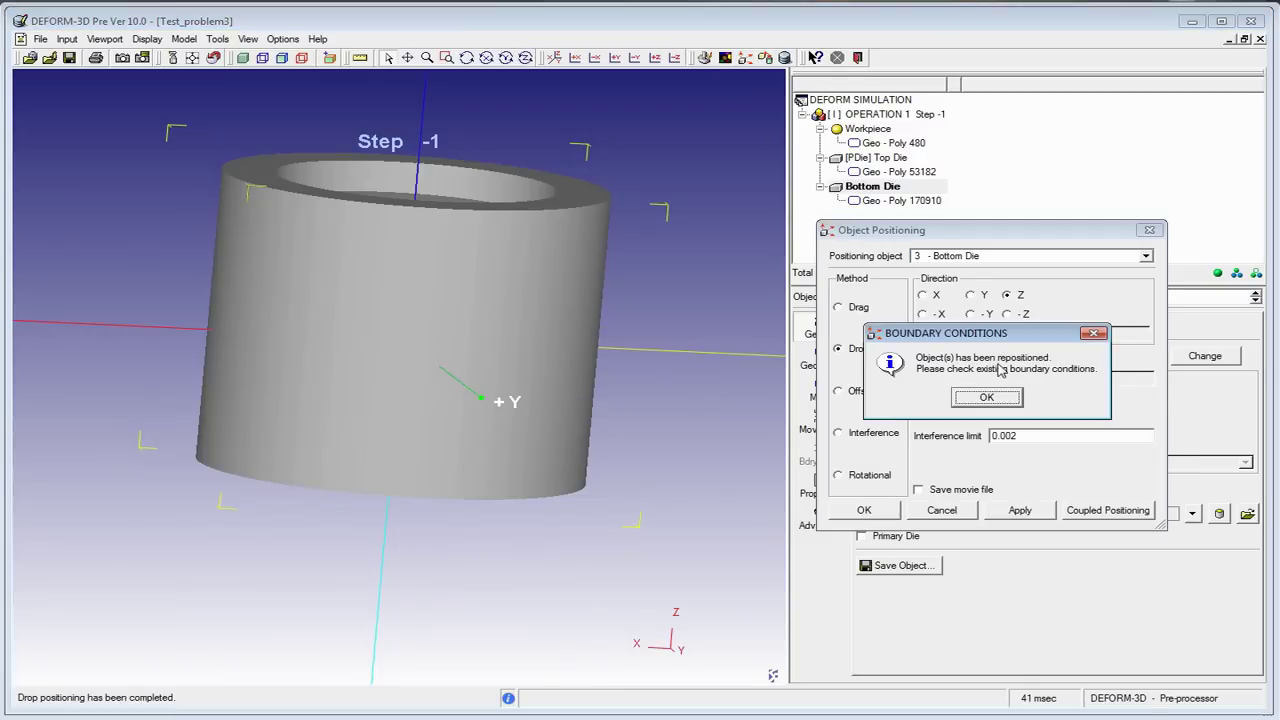
pyautogui.click(1005, 400)
pyautogui.moveTo(486, 290)
pyautogui.mouseDown(button='middle')
pyautogui.moveTo(436, 401)
pyautogui.moveTo(437, 280)
pyautogui.moveTo(534, 280)
pyautogui.mouseUp(button='middle')
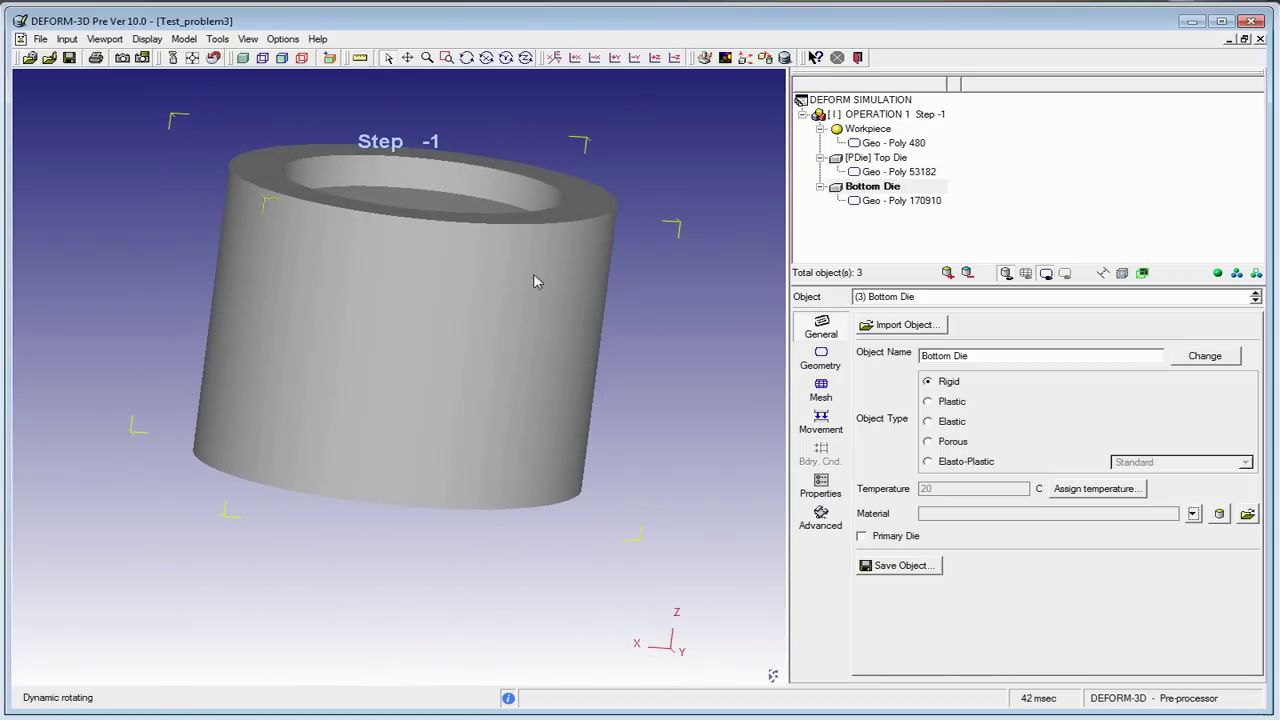
# Inspect the dies from several angles, then bring up the Workpiece's tetrahedral mesh settings (32000 elements)
pyautogui.click(888, 158)
pyautogui.moveTo(149, 451); pyautogui.dragTo(220, 489, button='middle')
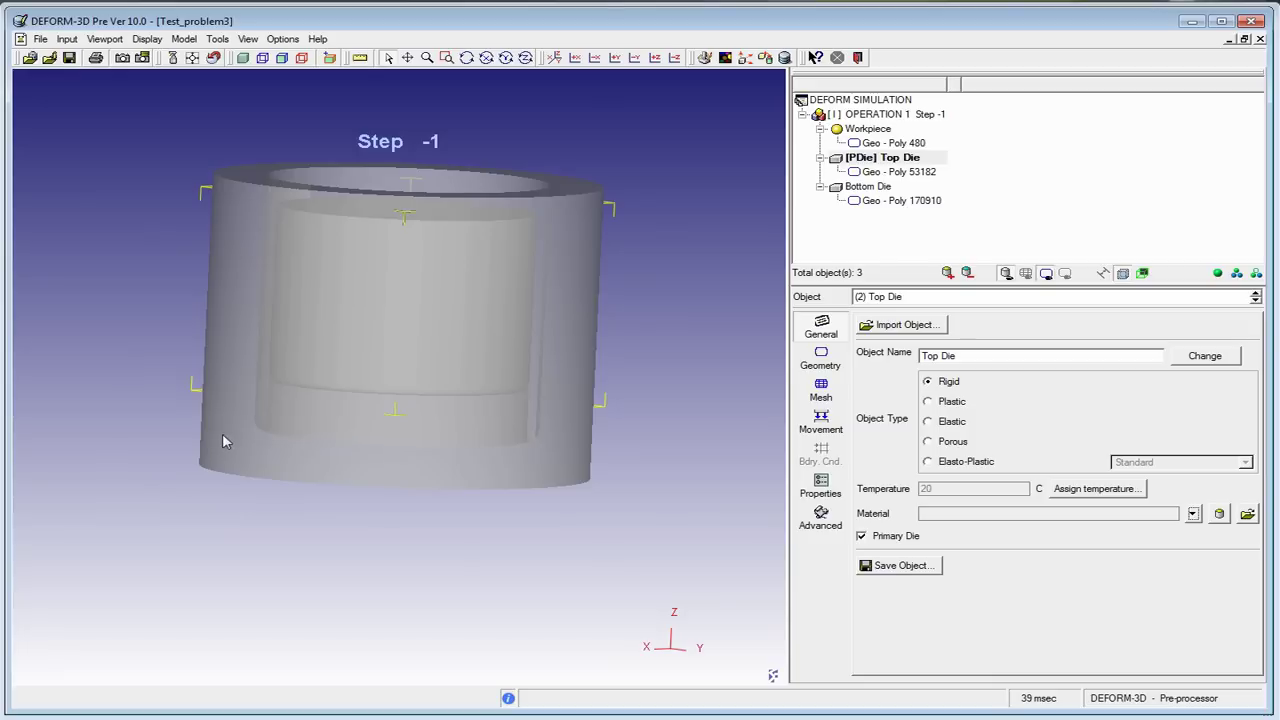
pyautogui.moveTo(316, 430)
pyautogui.mouseDown(button='middle')
pyautogui.moveTo(346, 368)
pyautogui.moveTo(357, 380)
pyautogui.mouseUp(button='middle')
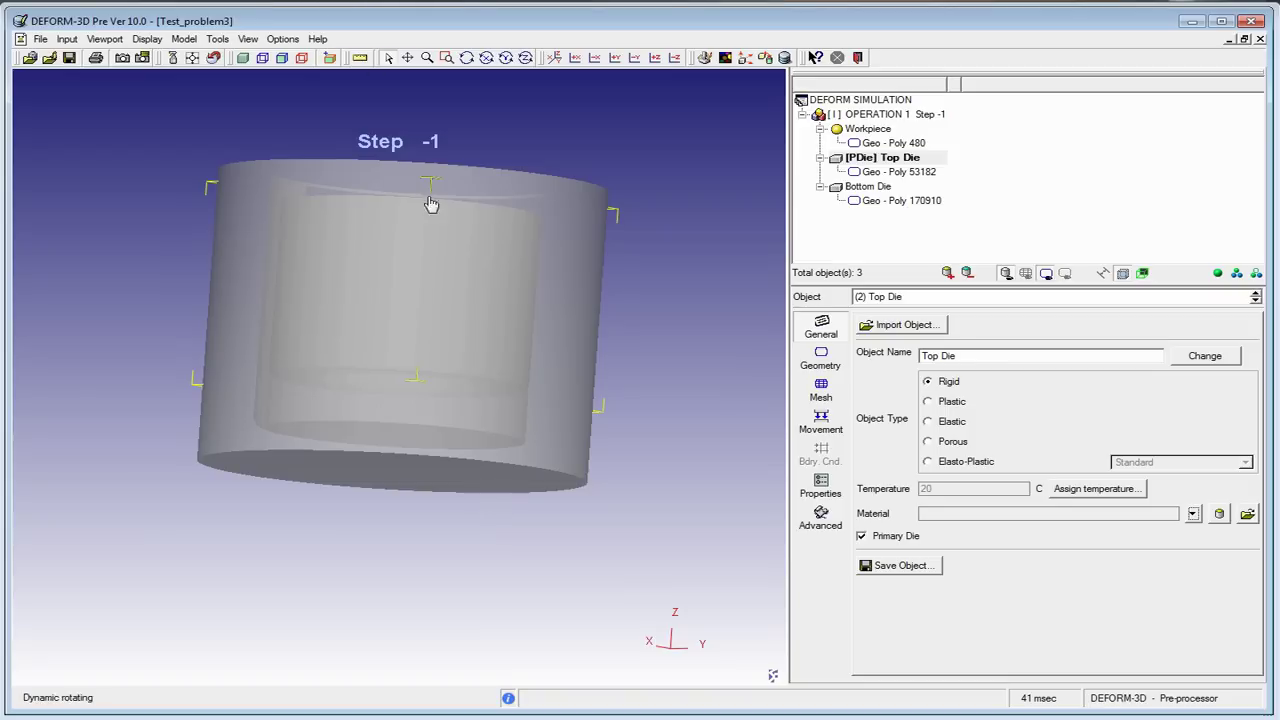
pyautogui.moveTo(430, 206); pyautogui.dragTo(366, 348, button='middle')
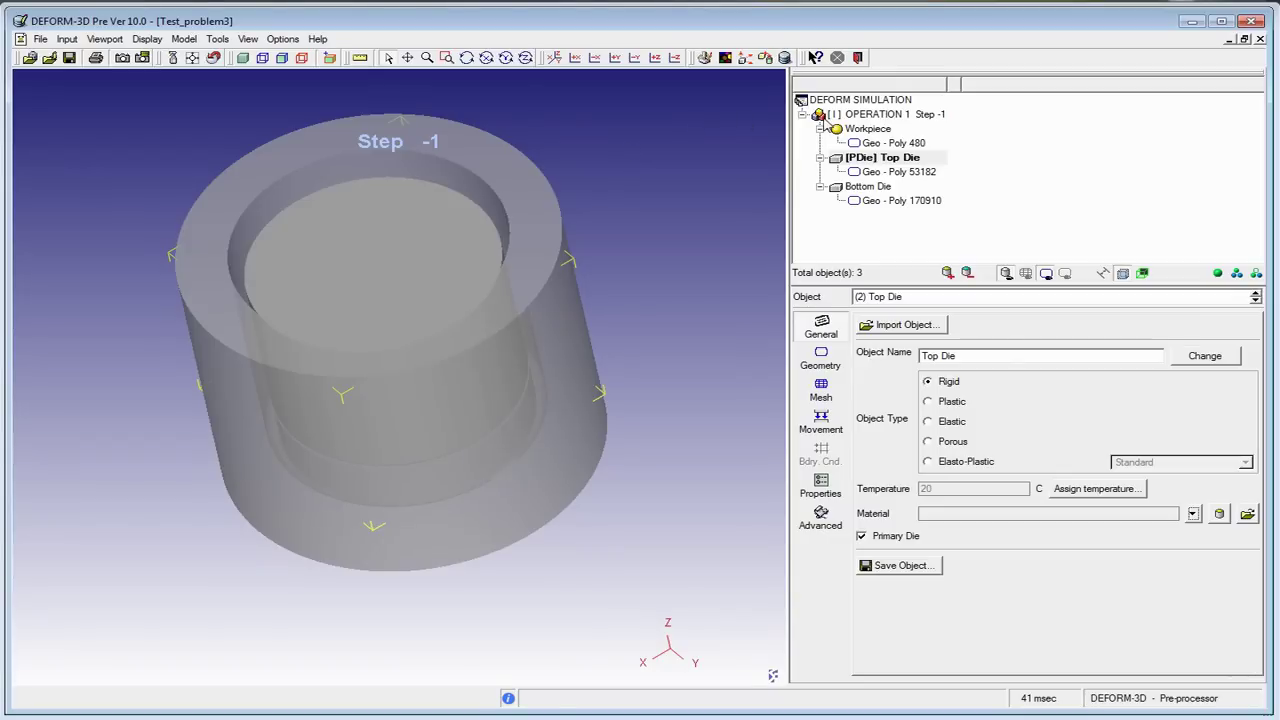
pyautogui.moveTo(416, 350); pyautogui.dragTo(394, 298, button='middle')
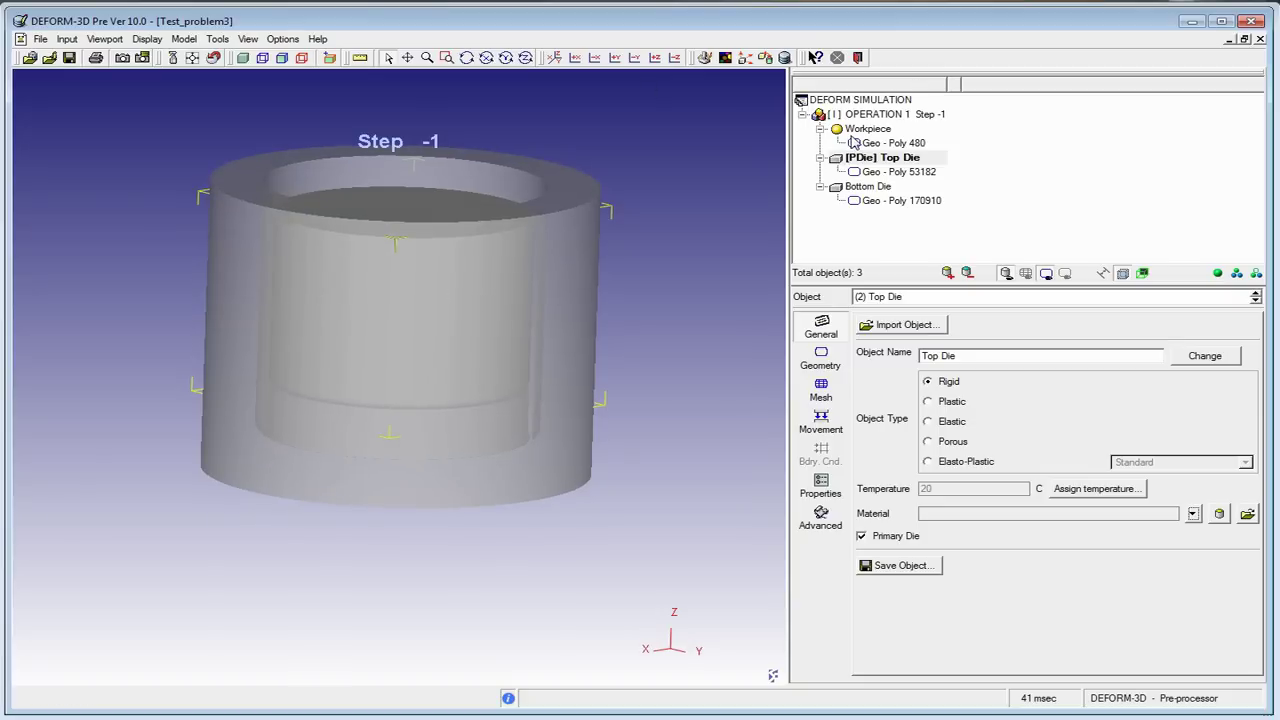
pyautogui.click(864, 131)
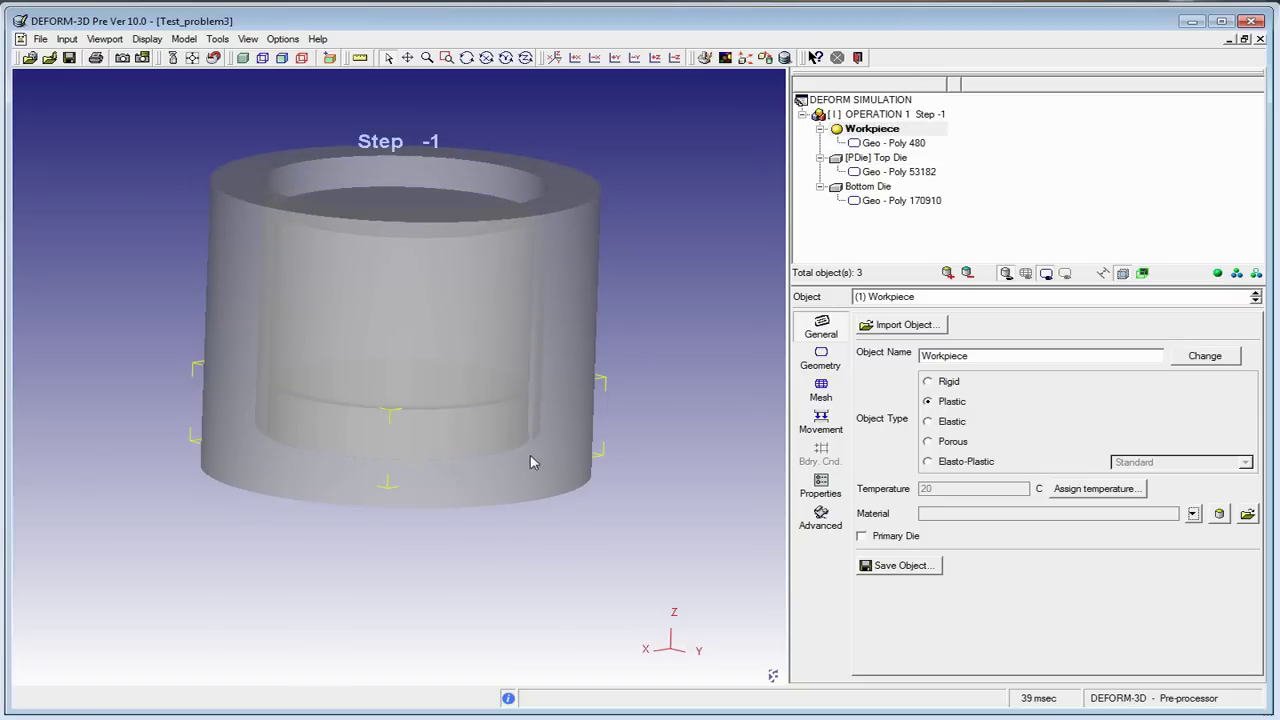
pyautogui.moveTo(529, 457)
pyautogui.mouseDown(button='middle')
pyautogui.moveTo(560, 417)
pyautogui.moveTo(583, 470)
pyautogui.mouseUp(button='middle')
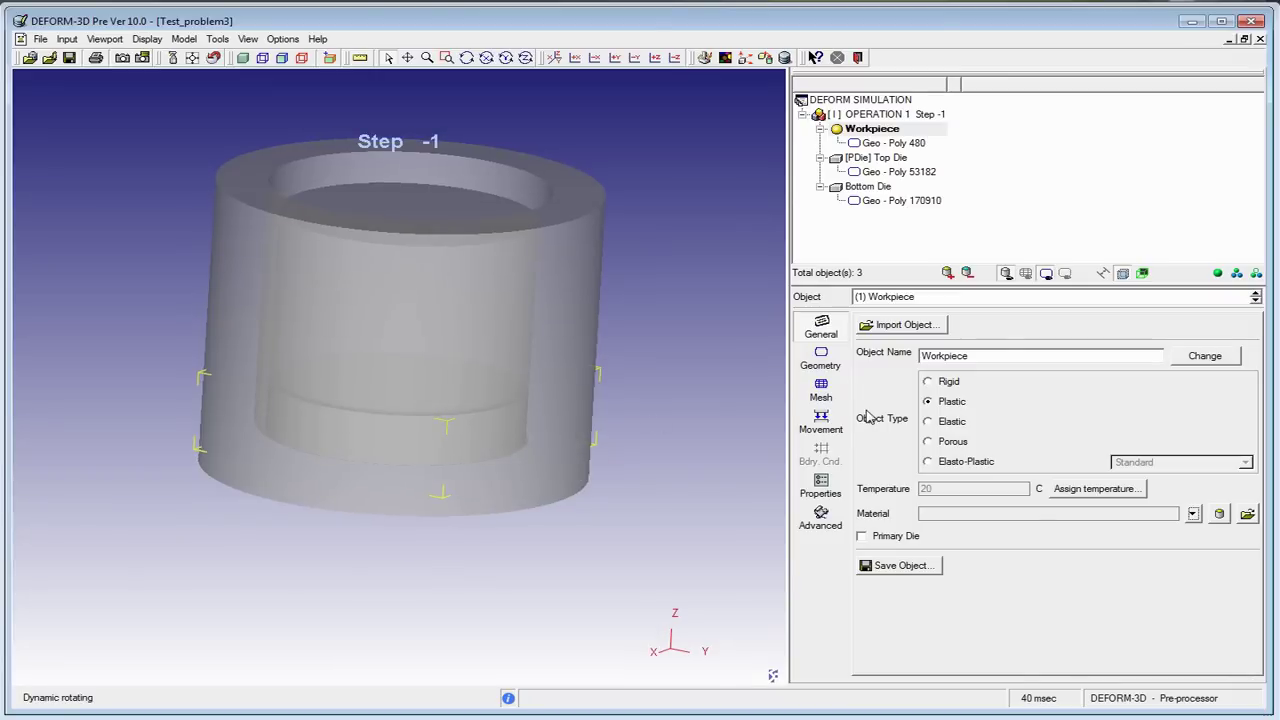
pyautogui.click(821, 396)
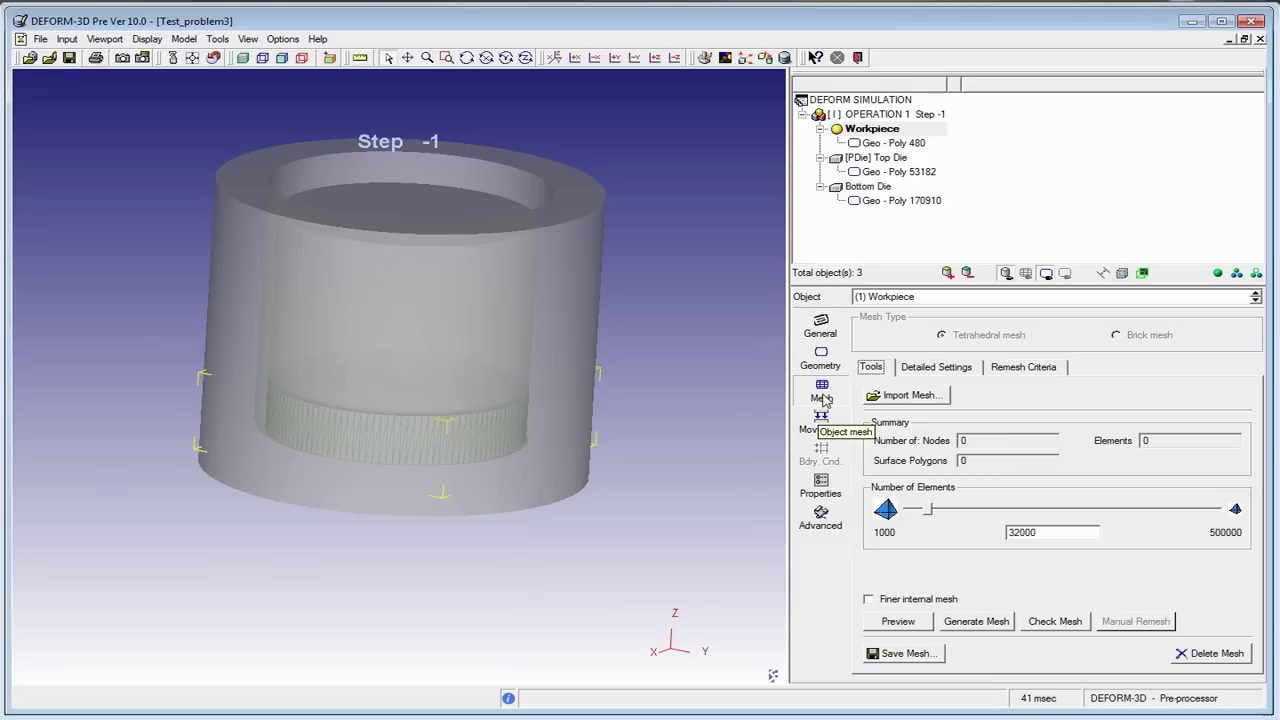
# Select the 32000 element count in the Workpiece mesh settings
pyautogui.click(1068, 532)
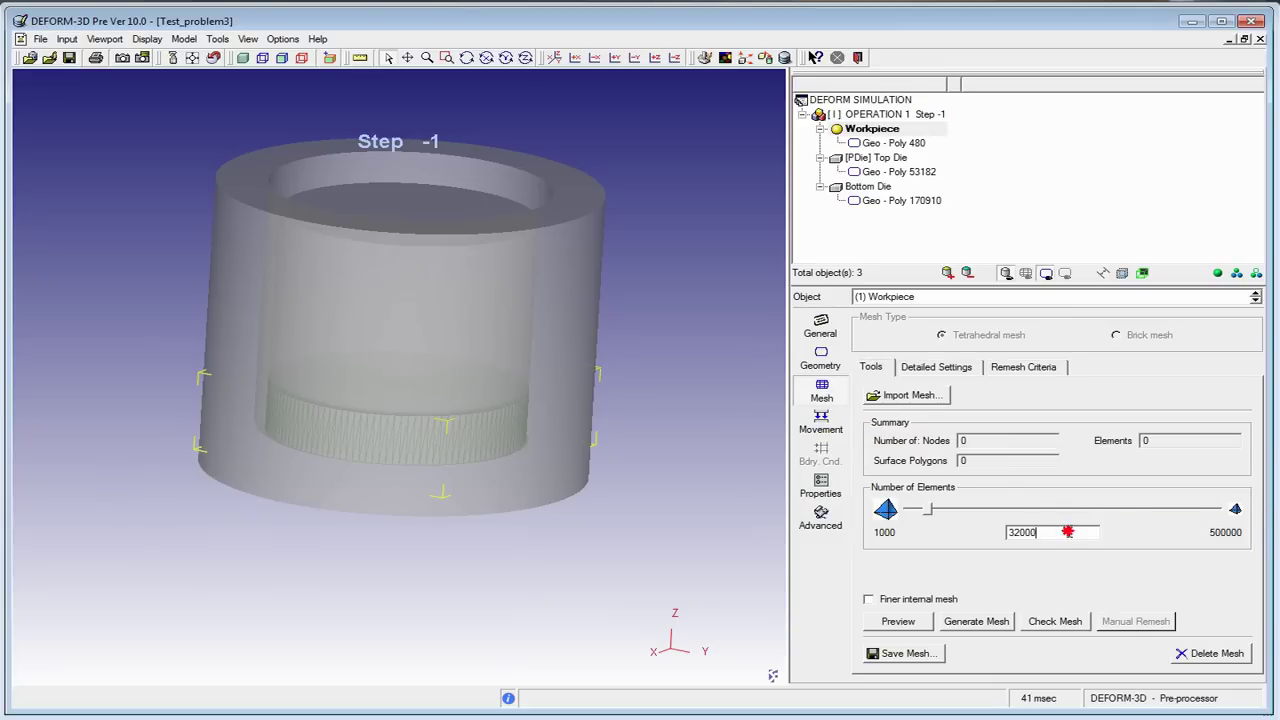
pyautogui.doubleClick(1068, 532)
pyautogui.click(1057, 528)
pyautogui.moveTo(1057, 528); pyautogui.dragTo(928, 527)
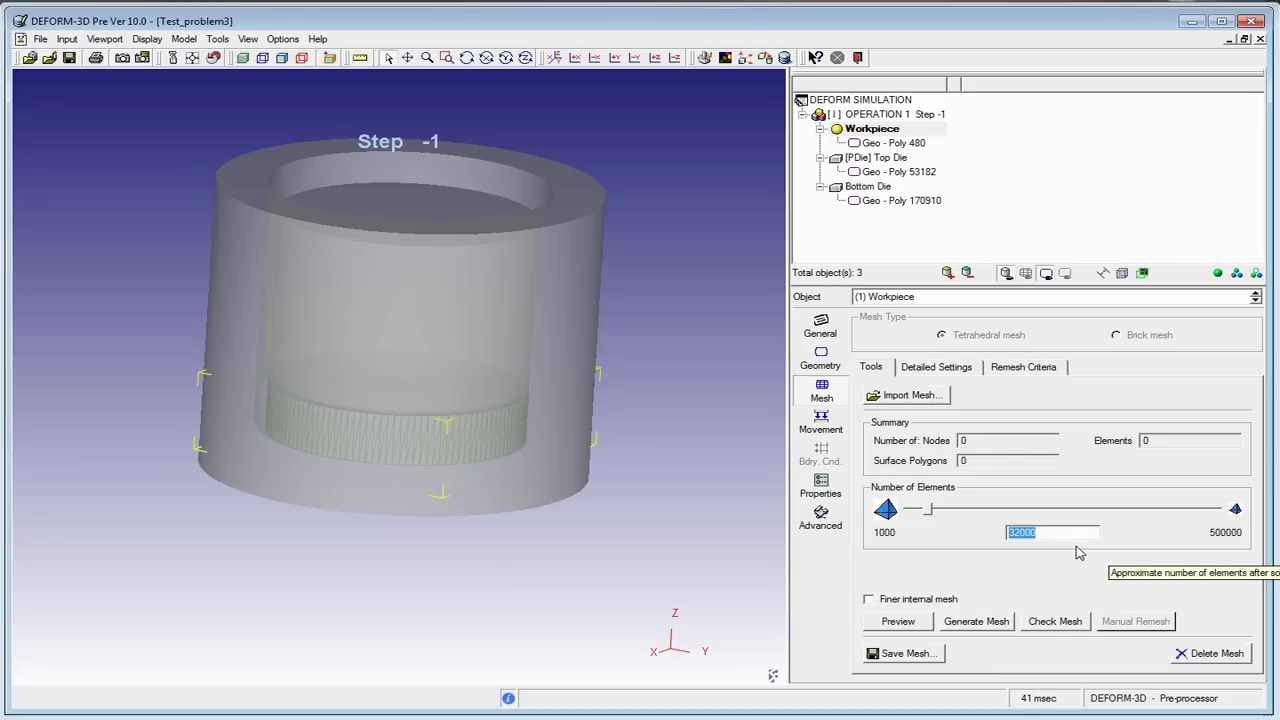
# Browse the detailed mesh weighting, coating and general sizing settings, keeping system-defined sizing
pyautogui.click(960, 369)
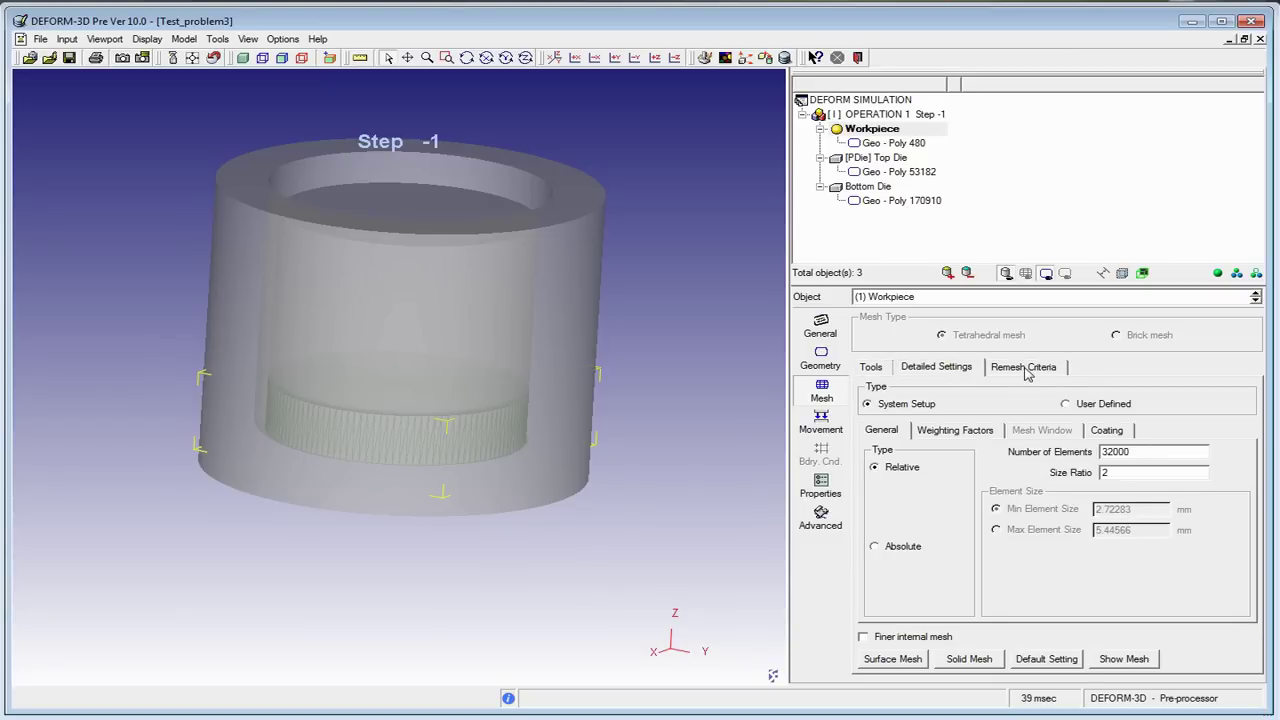
pyautogui.click(975, 430)
pyautogui.click(1124, 430)
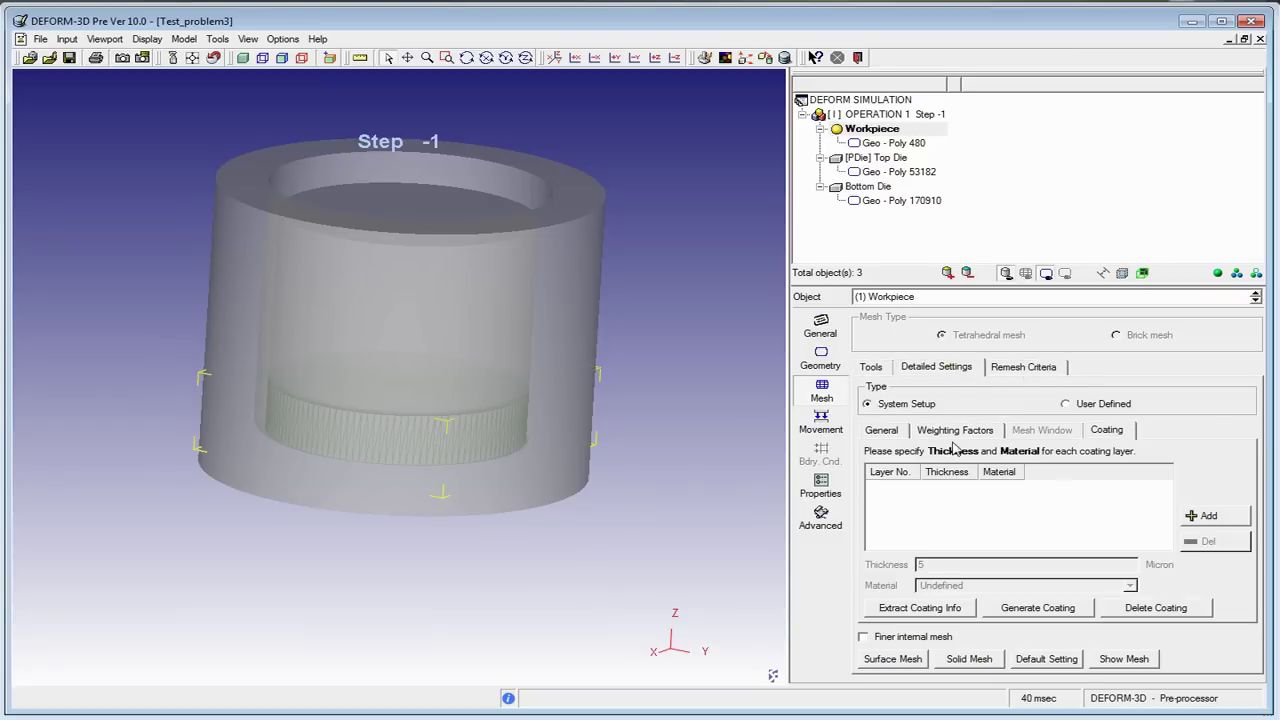
pyautogui.click(897, 441)
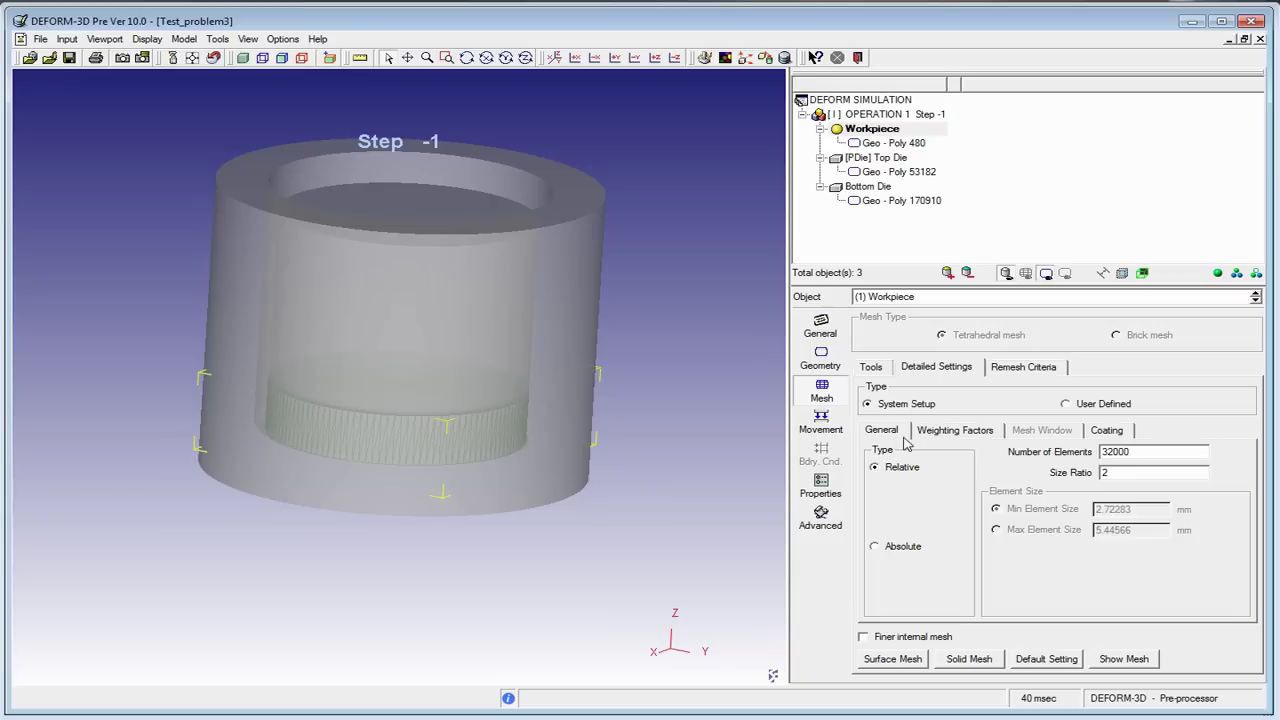
pyautogui.click(1086, 408)
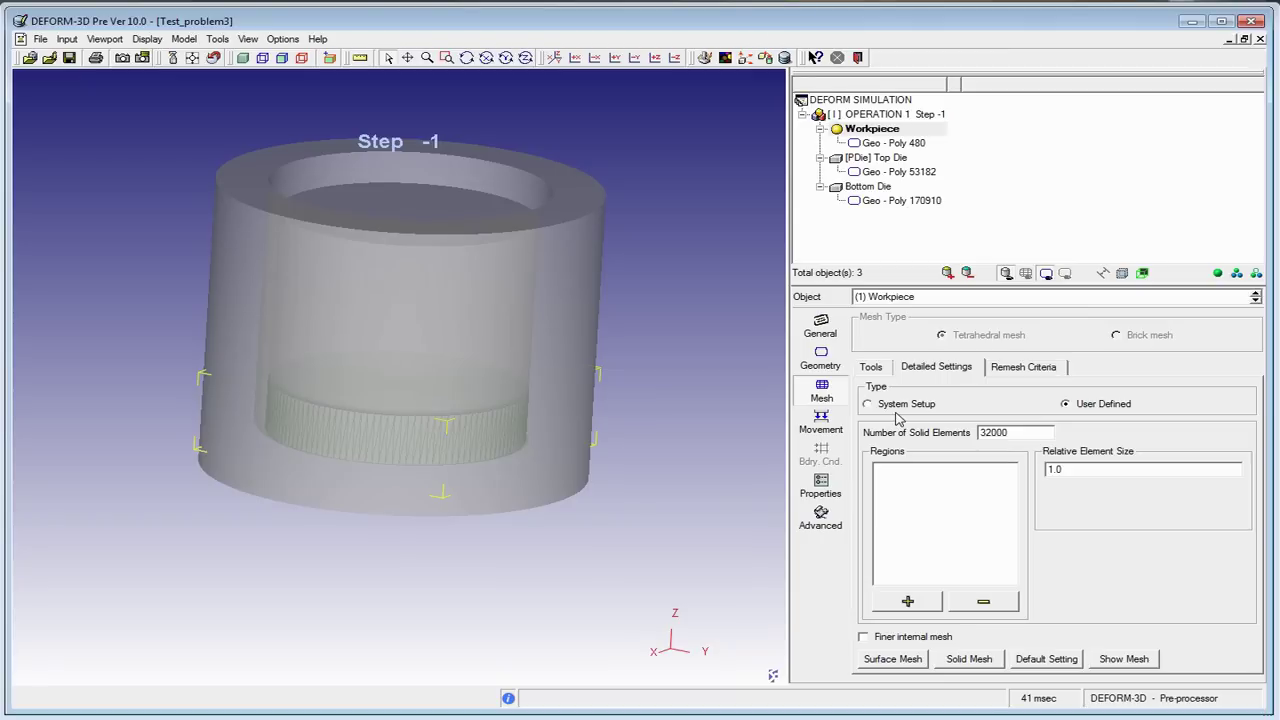
pyautogui.click(918, 405)
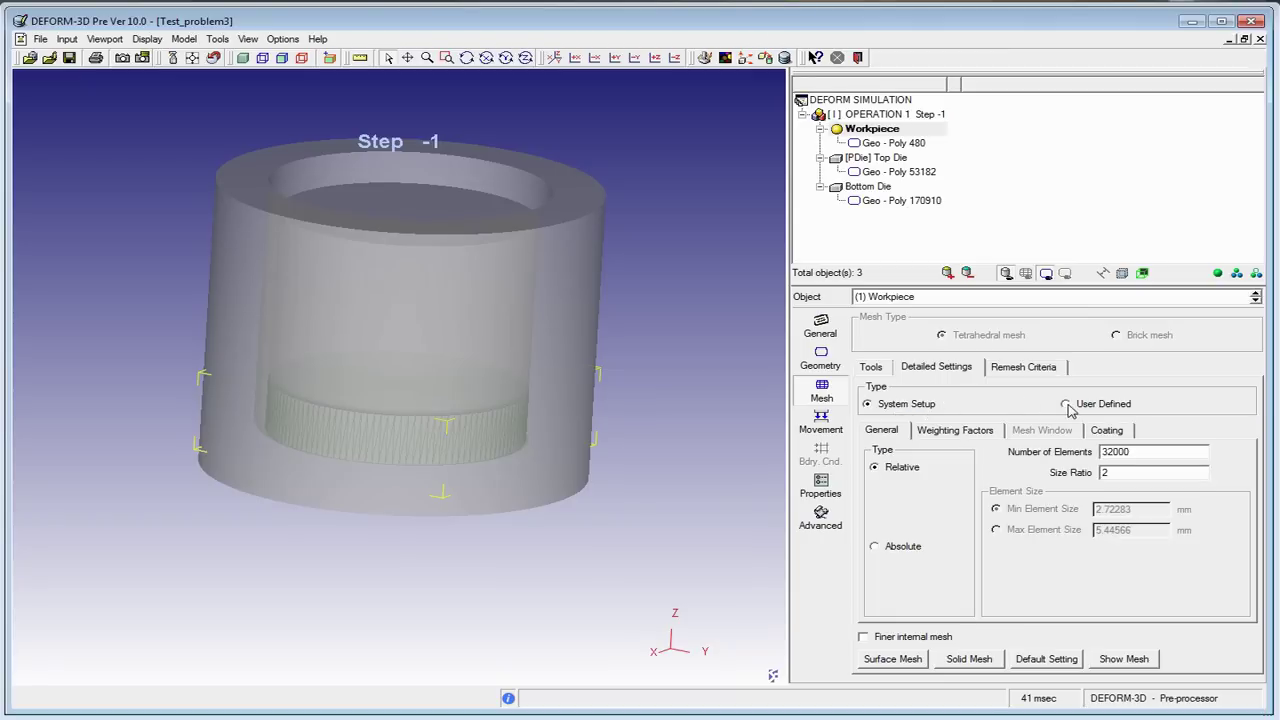
# Review remeshing criteria and user-defined sizing (relative size 1.0), then revert to system-defined sizing
pyautogui.click(1021, 368)
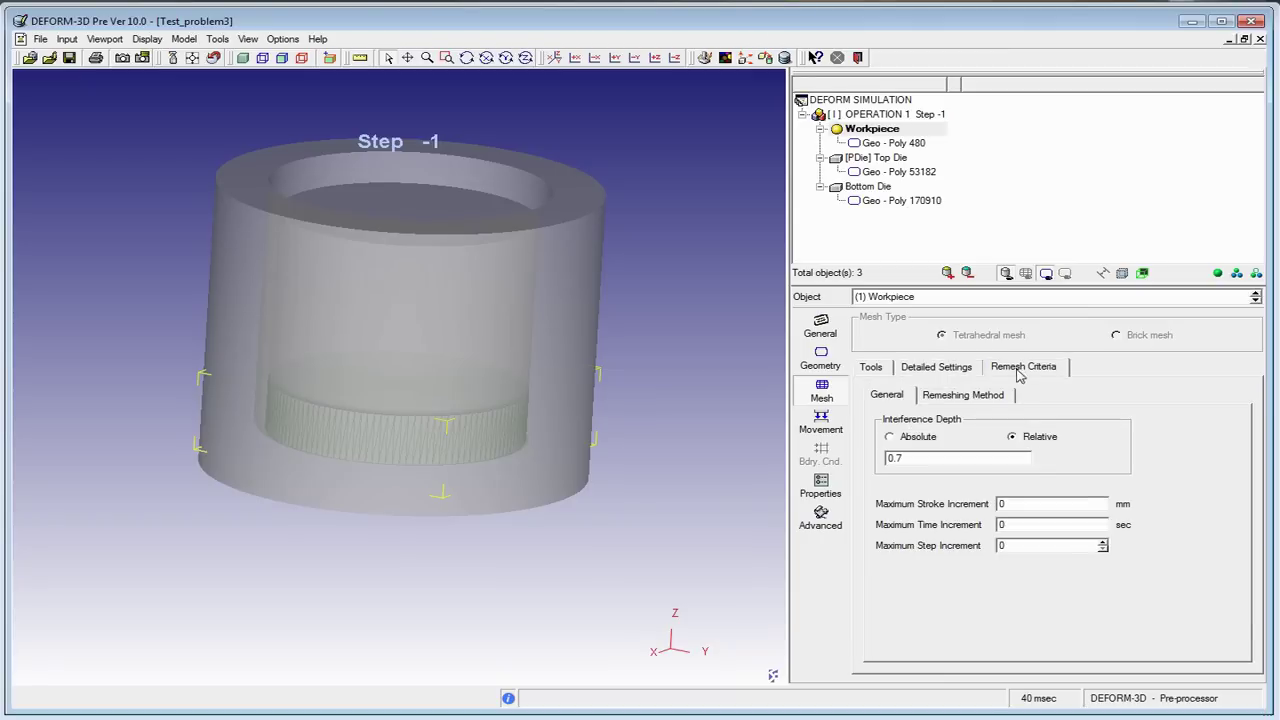
pyautogui.click(936, 368)
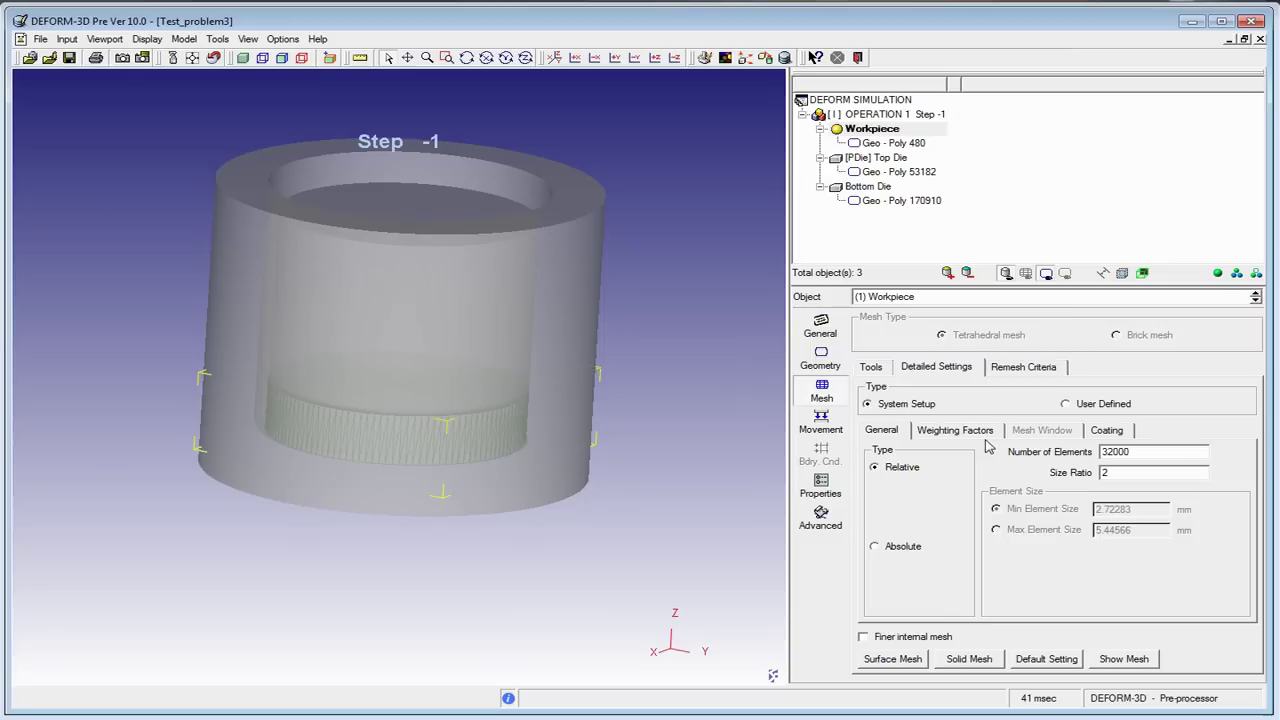
pyautogui.click(944, 433)
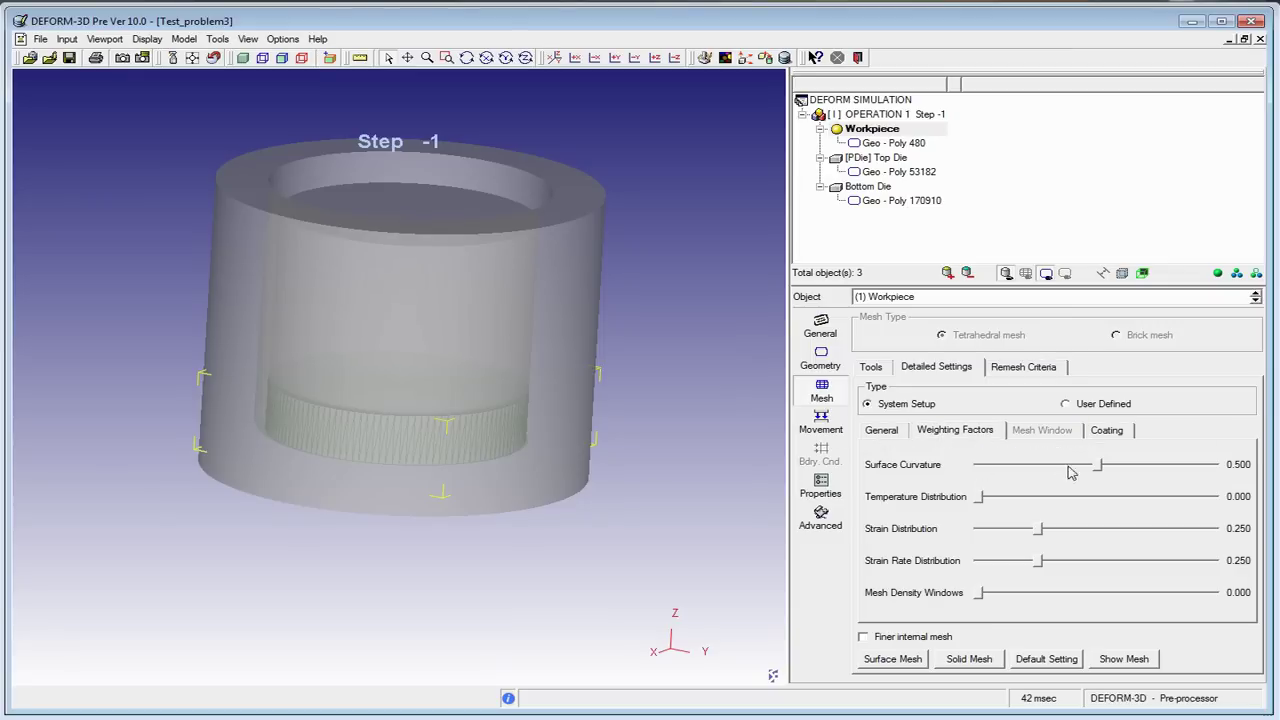
pyautogui.click(902, 434)
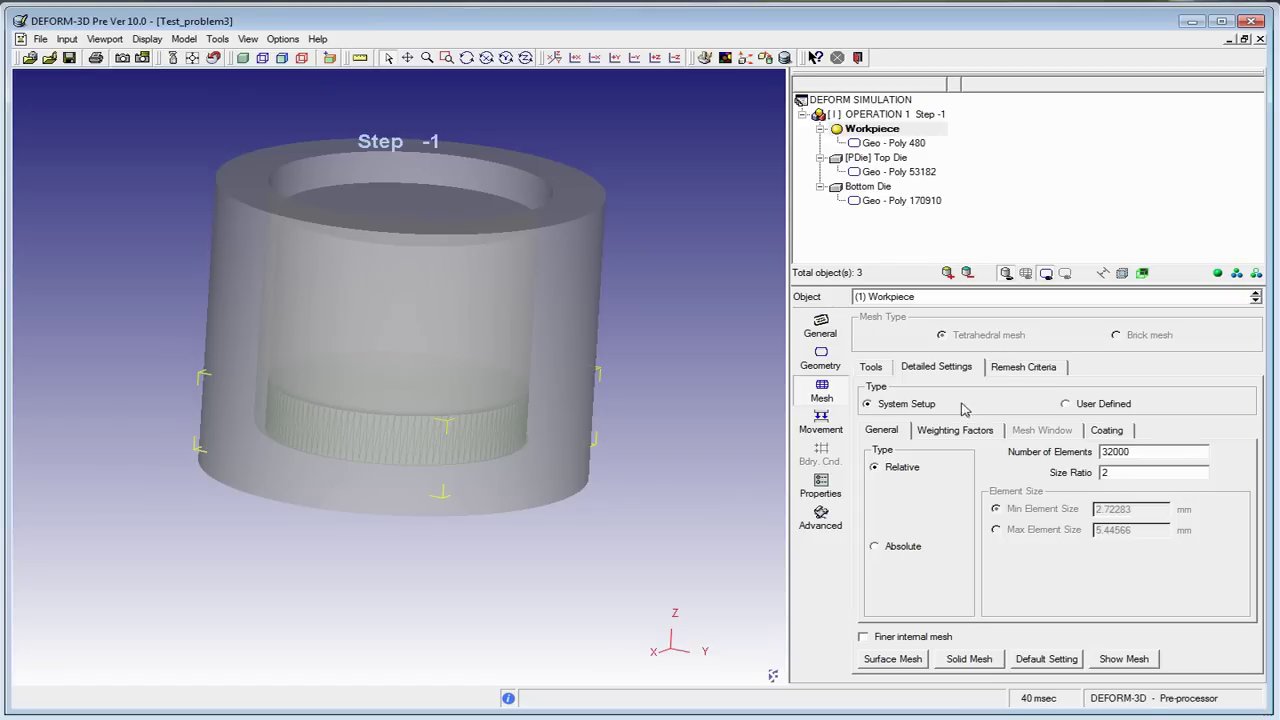
pyautogui.click(1070, 406)
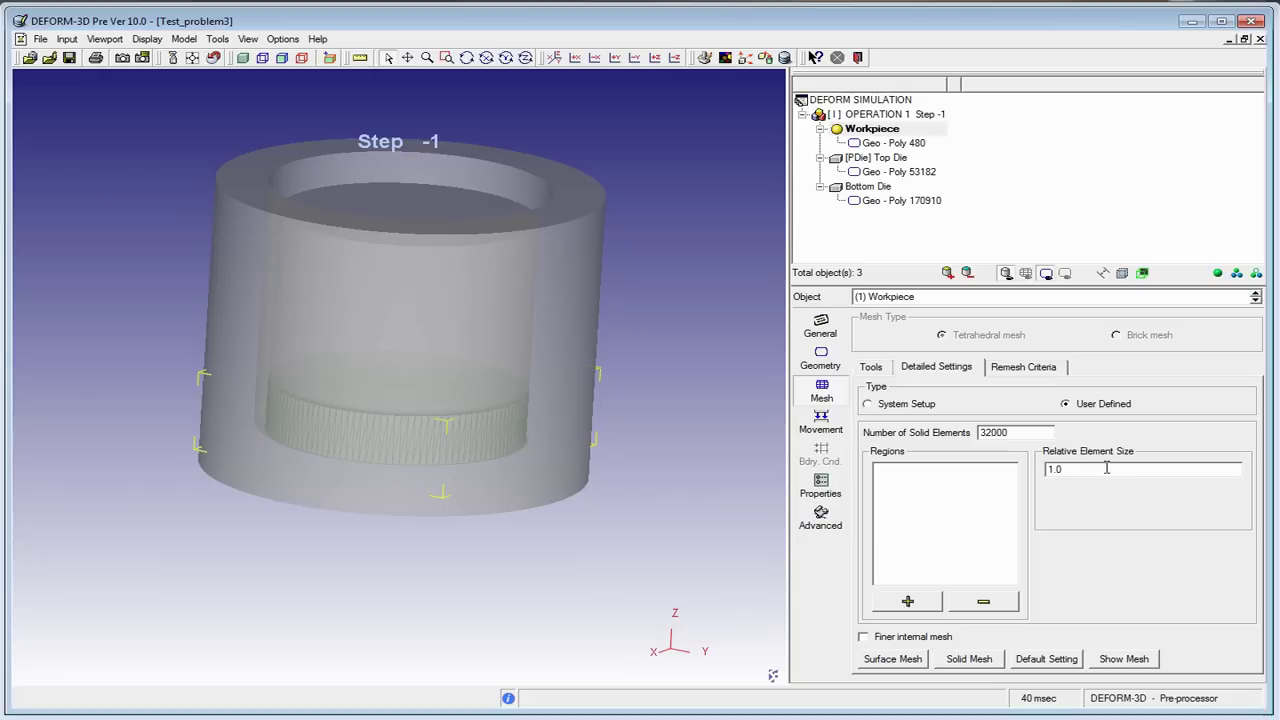
pyautogui.moveTo(1064, 469); pyautogui.dragTo(1046, 470)
pyautogui.click(905, 406)
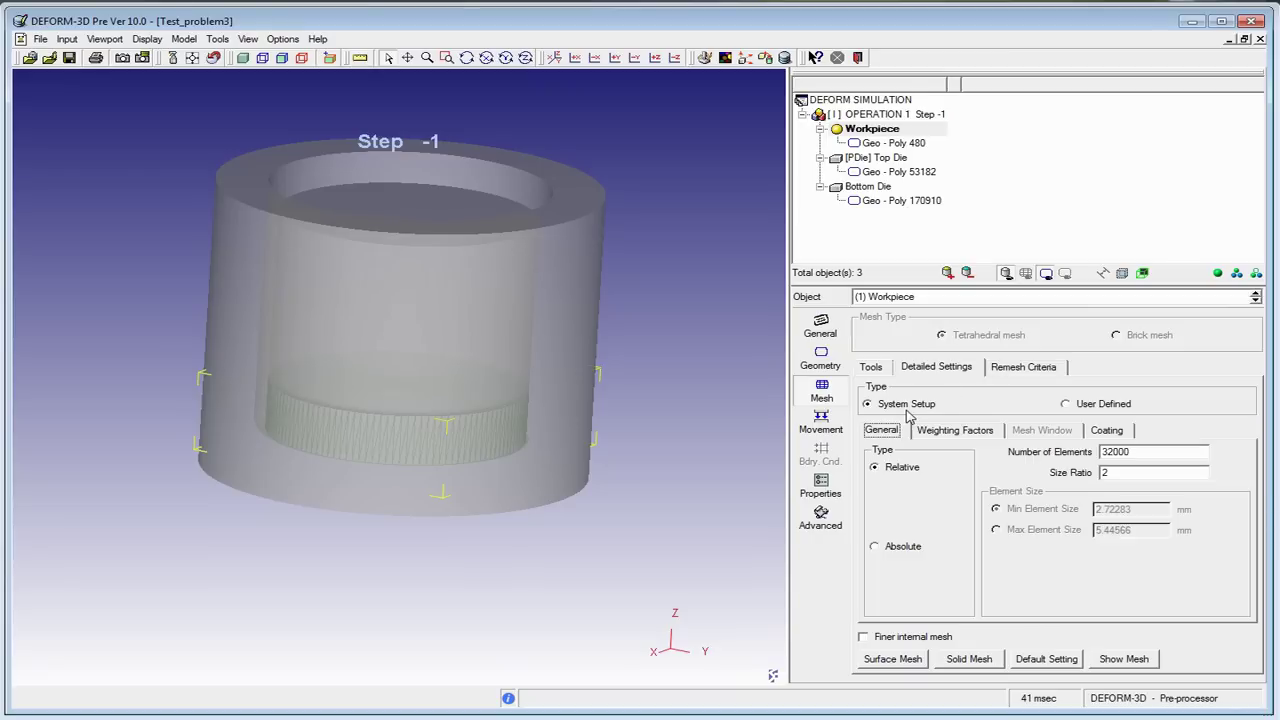
pyautogui.click(892, 368)
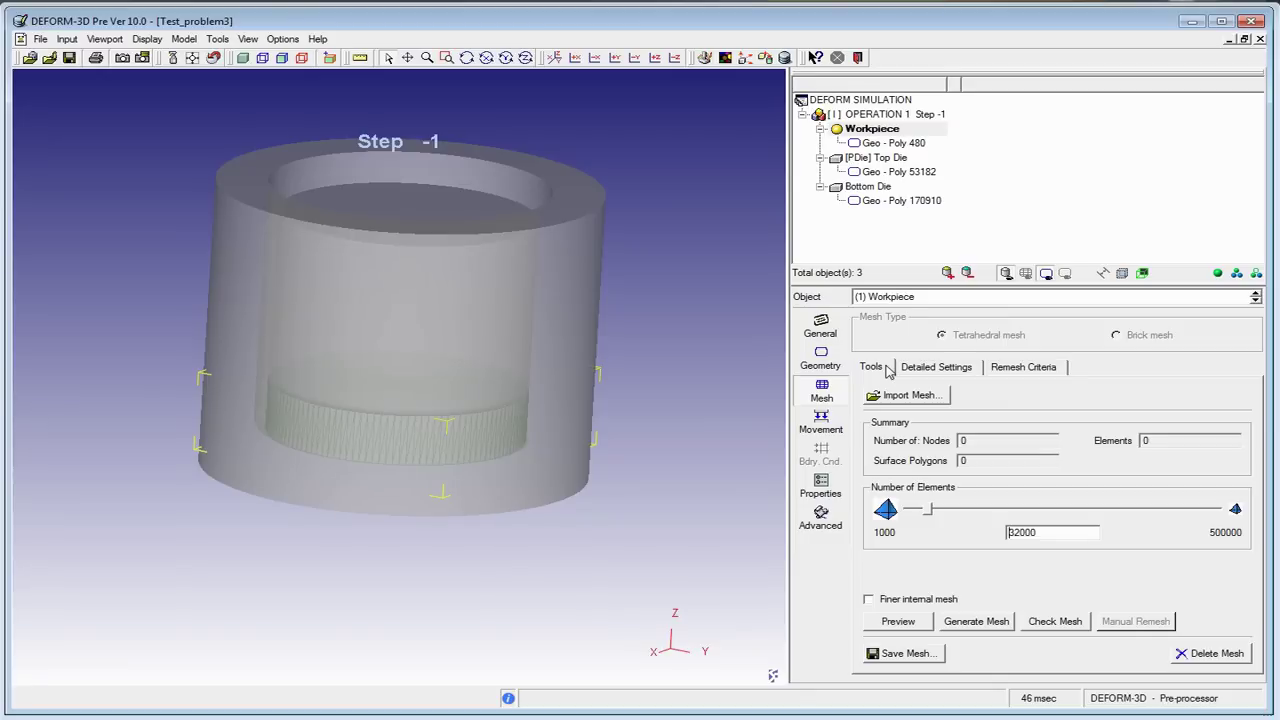
# Preview the workpiece's surface mesh and inspect it from several angles
pyautogui.click(898, 621)
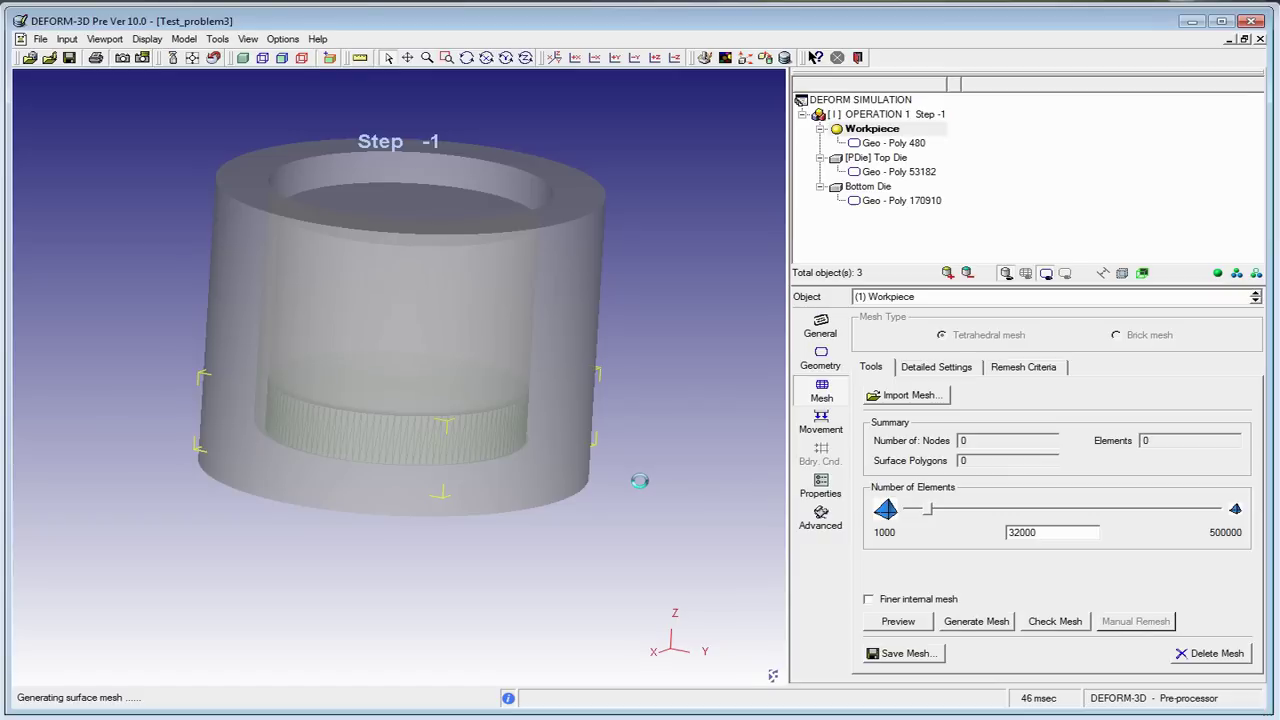
pyautogui.moveTo(486, 486)
pyautogui.mouseDown()
pyautogui.moveTo(505, 488)
pyautogui.moveTo(509, 603)
pyautogui.moveTo(491, 517)
pyautogui.moveTo(443, 634)
pyautogui.moveTo(357, 638)
pyautogui.moveTo(383, 669)
pyautogui.moveTo(409, 437)
pyautogui.moveTo(423, 469)
pyautogui.moveTo(404, 476)
pyautogui.moveTo(405, 498)
pyautogui.mouseUp()
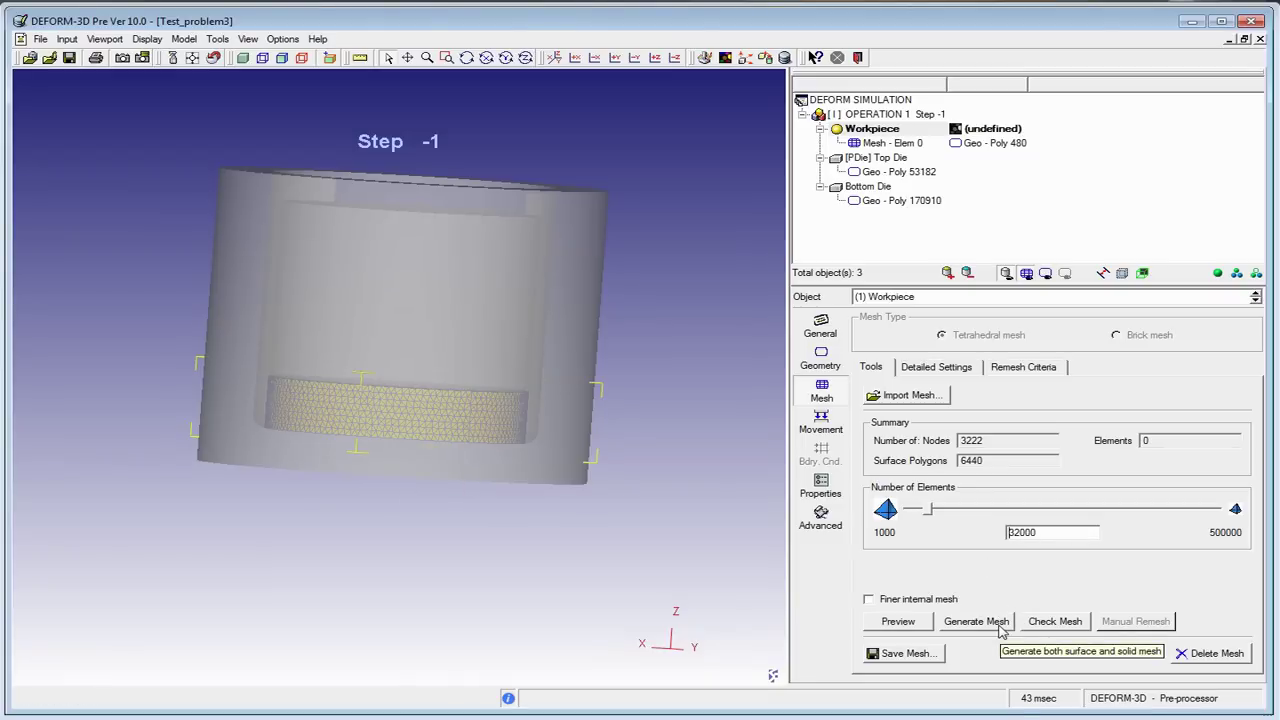
pyautogui.moveTo(377, 380); pyautogui.dragTo(369, 610)
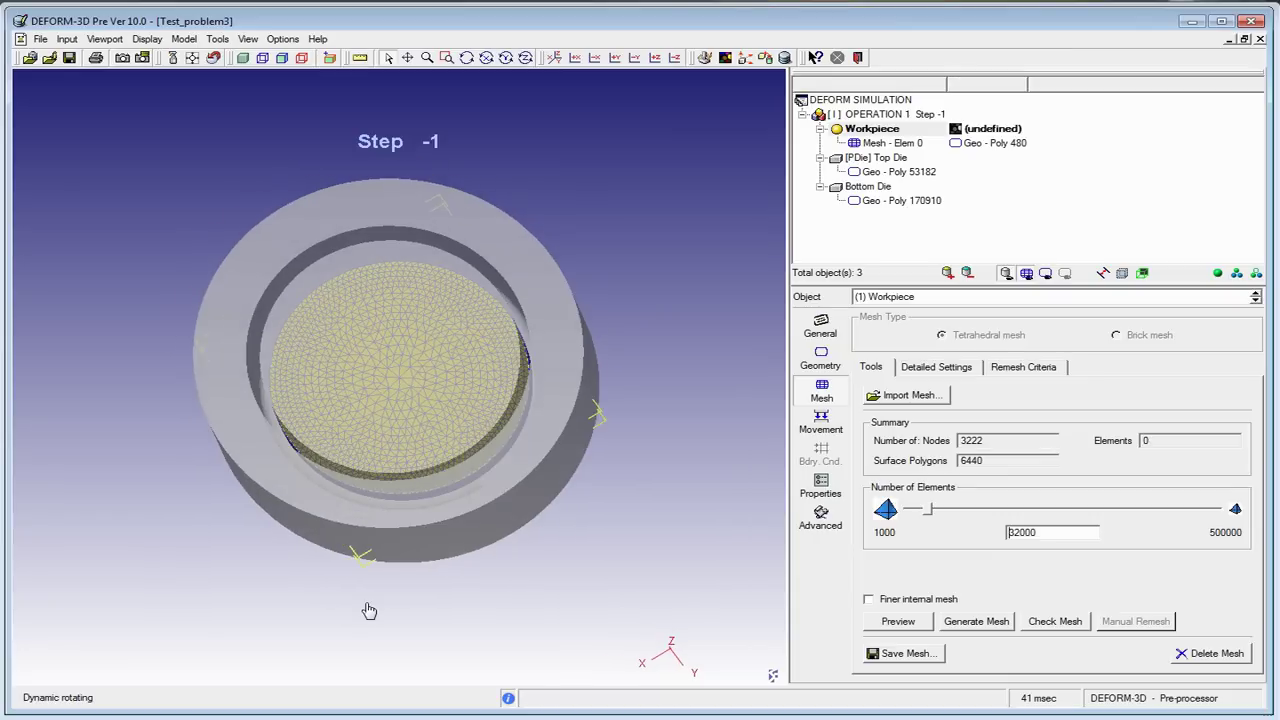
pyautogui.moveTo(392, 566)
pyautogui.mouseDown()
pyautogui.moveTo(408, 403)
pyautogui.moveTo(391, 237)
pyautogui.mouseUp()
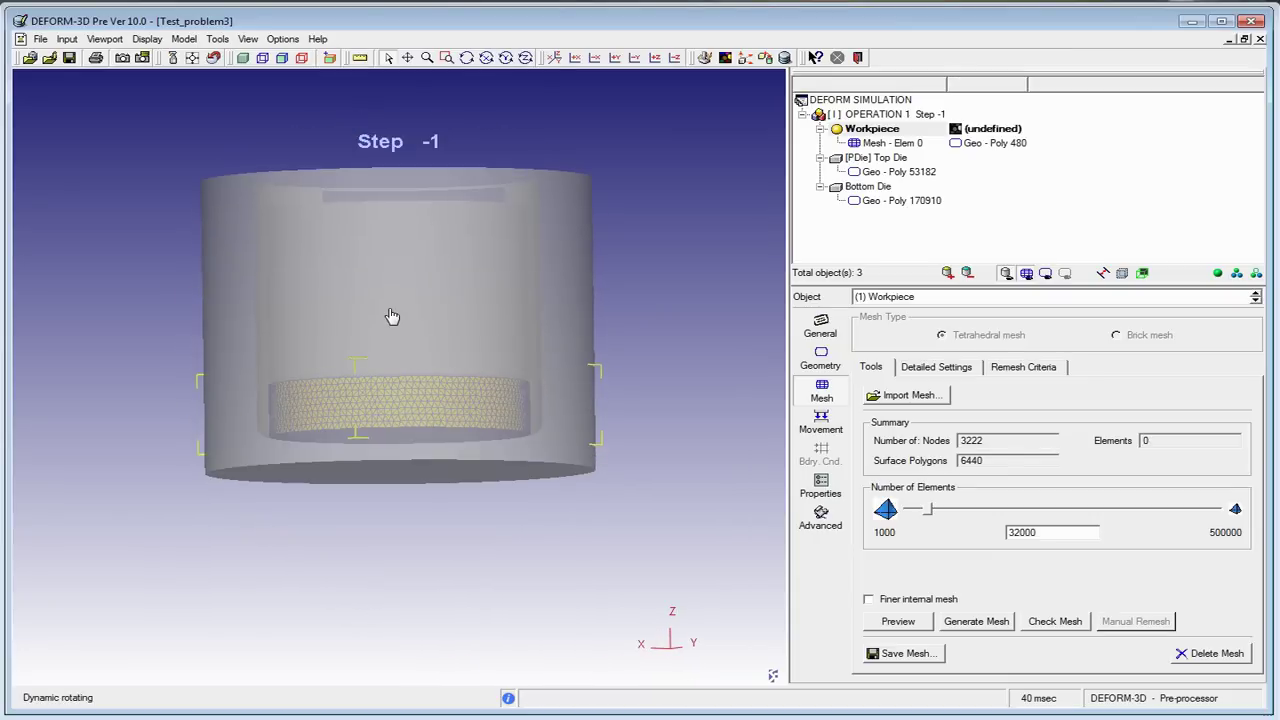
# Generate the 27847-element mesh and confirm the mesh check reports it valid
pyautogui.click(1011, 621)
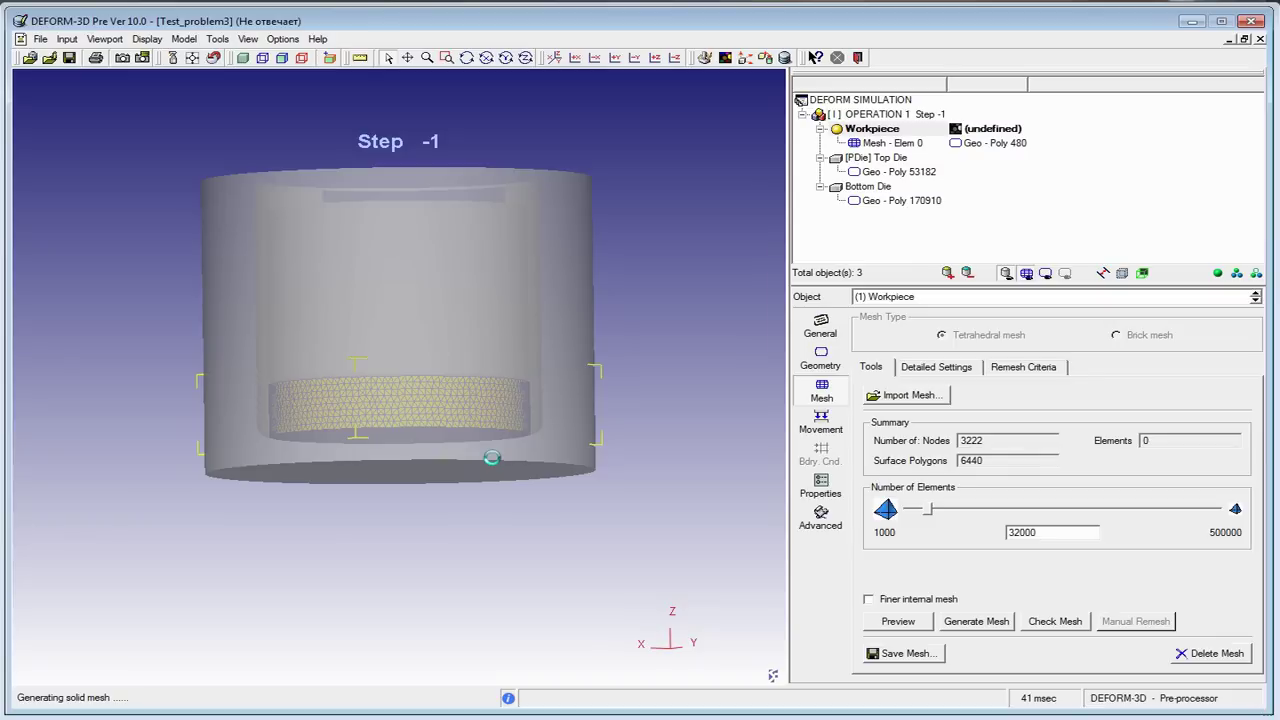
pyautogui.moveTo(512, 391)
pyautogui.mouseDown()
pyautogui.moveTo(490, 480)
pyautogui.moveTo(357, 594)
pyautogui.moveTo(423, 474)
pyautogui.moveTo(421, 443)
pyautogui.mouseUp()
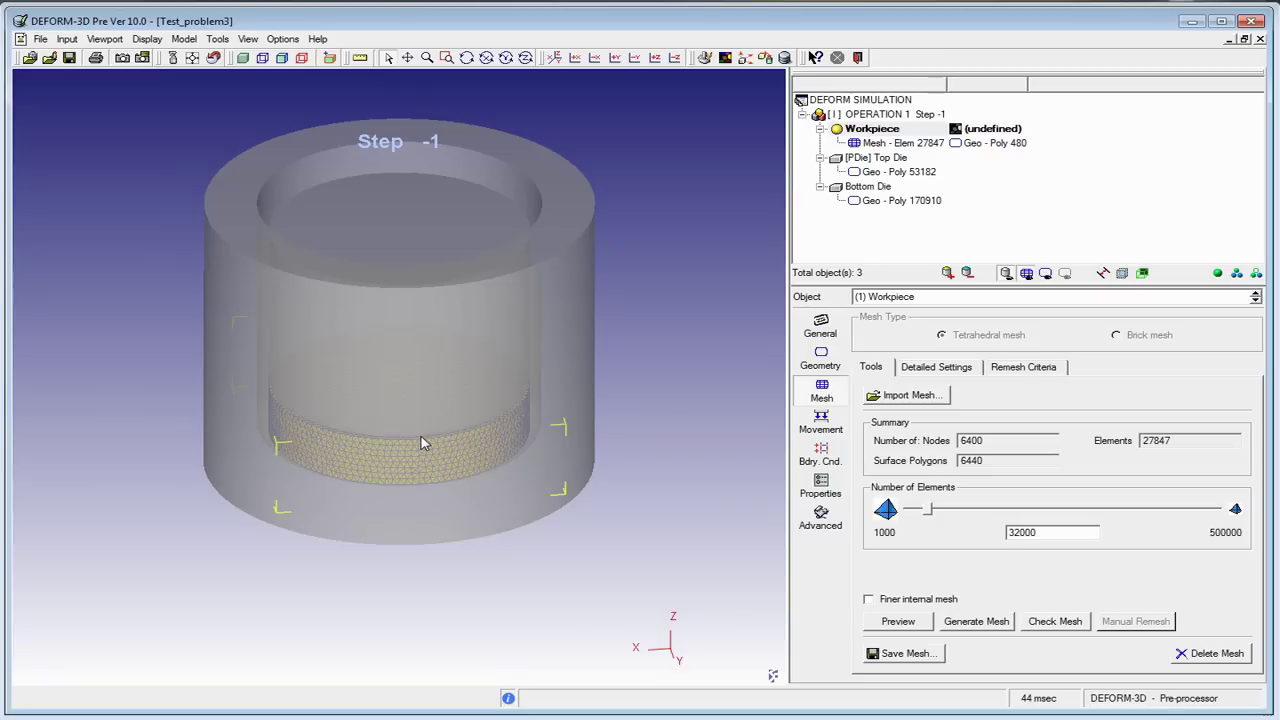
pyautogui.click(1047, 621)
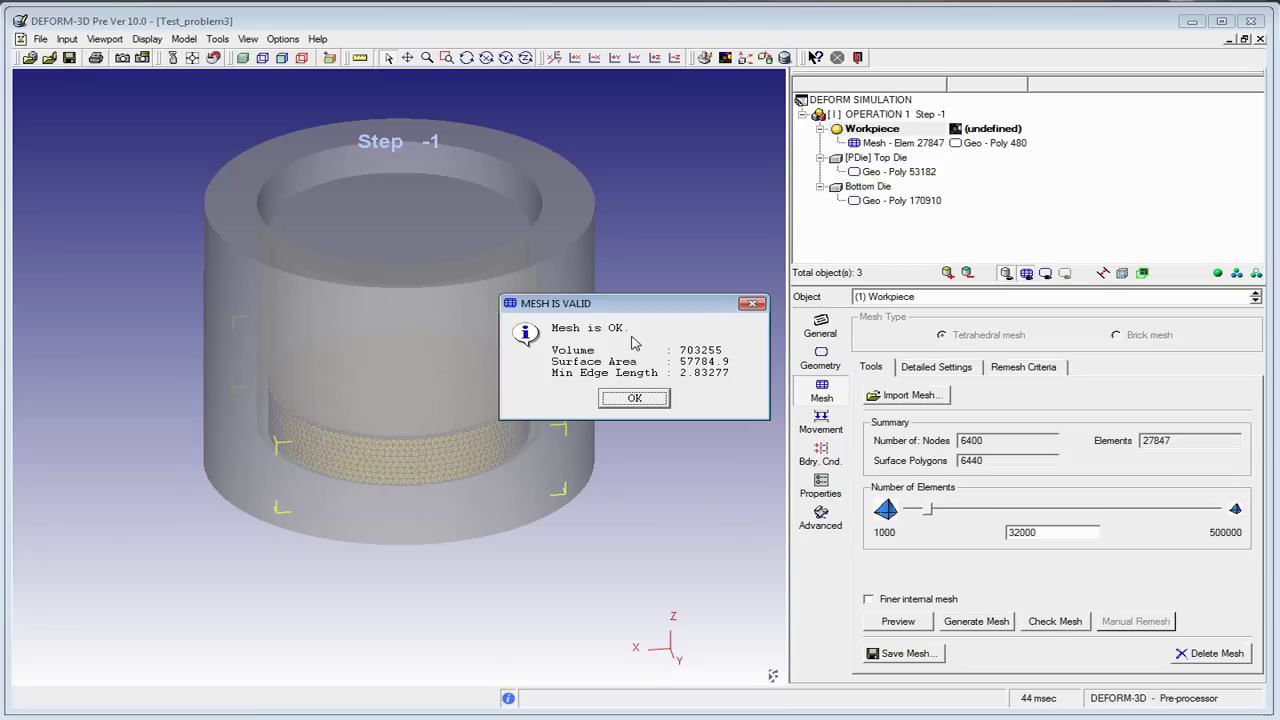
pyautogui.click(607, 400)
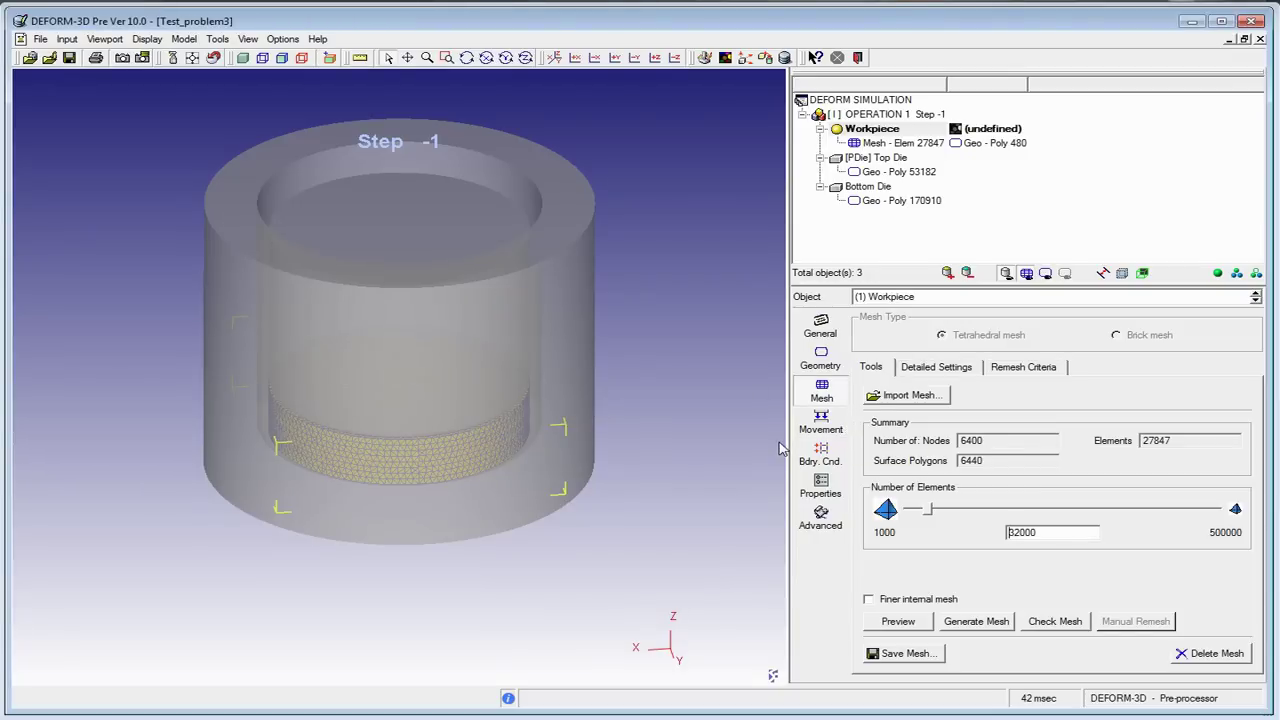
pyautogui.moveTo(550, 358); pyautogui.dragTo(560, 466, button='middle')
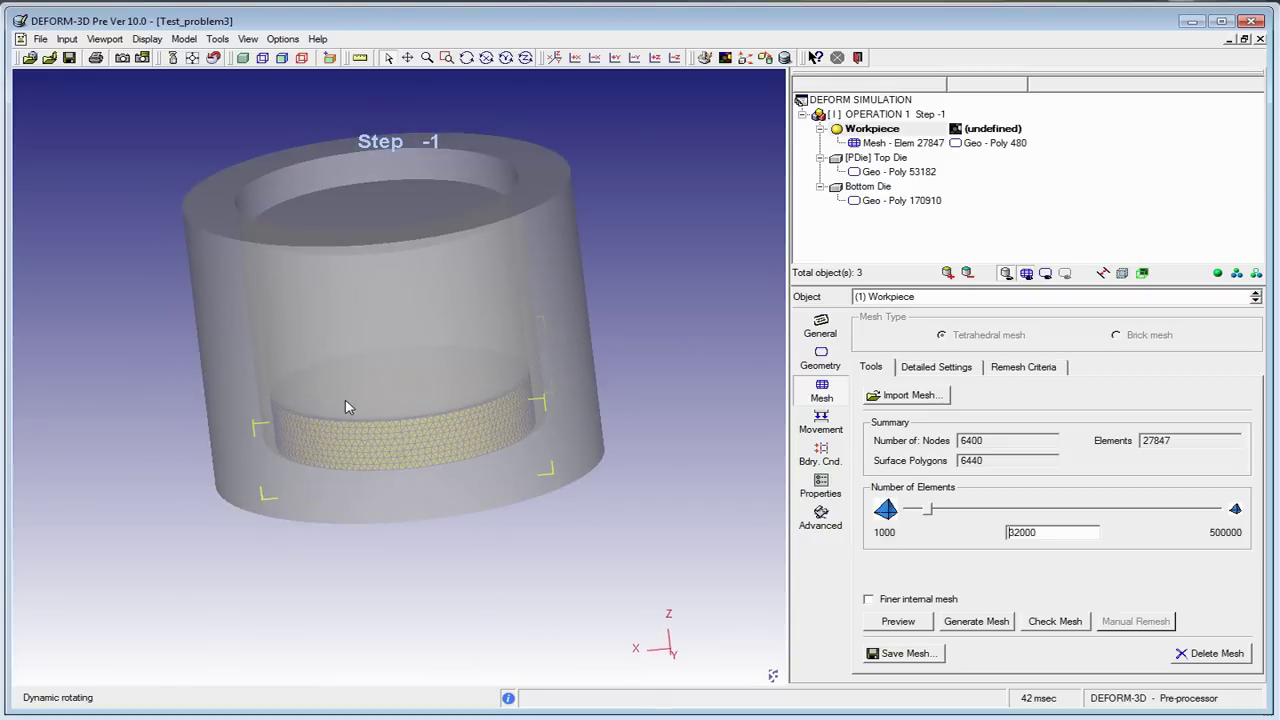
# Select the Top Die and dismiss the note that rigid dies need no mesh
pyautogui.click(899, 160)
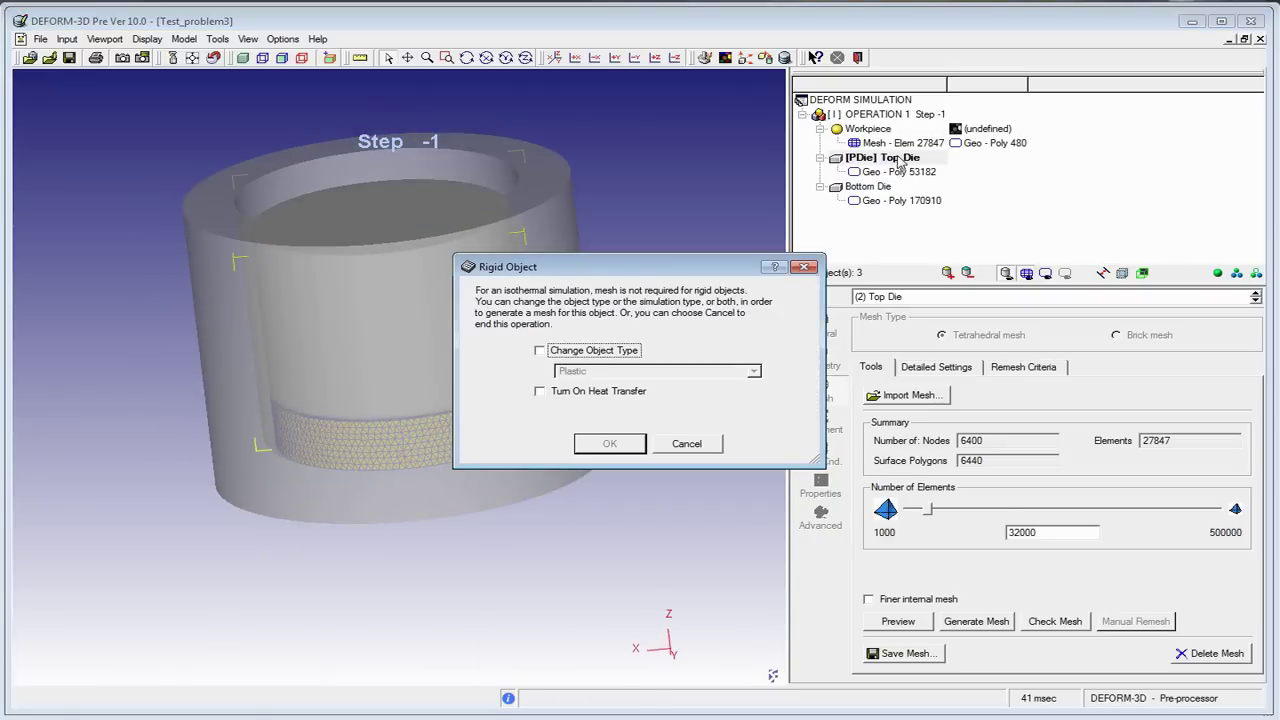
pyautogui.click(695, 445)
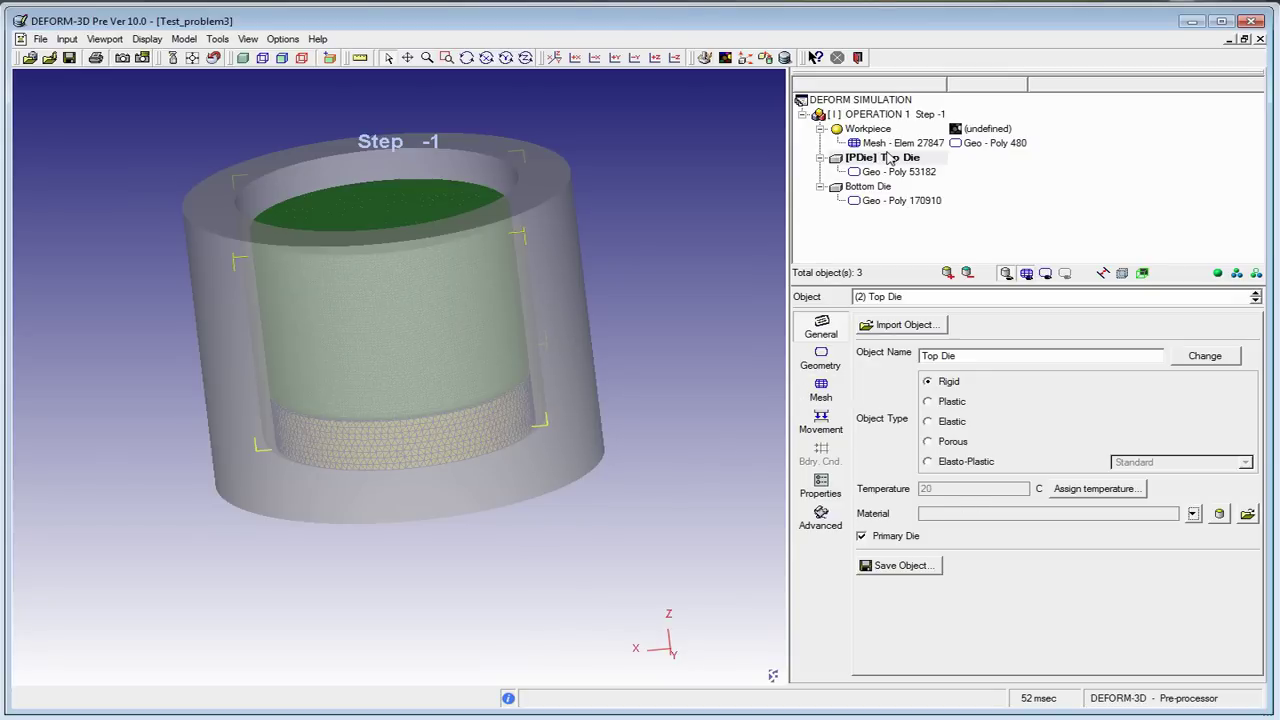
pyautogui.moveTo(257, 389)
pyautogui.mouseDown(button='middle')
pyautogui.moveTo(309, 510)
pyautogui.moveTo(346, 346)
pyautogui.mouseUp(button='middle')
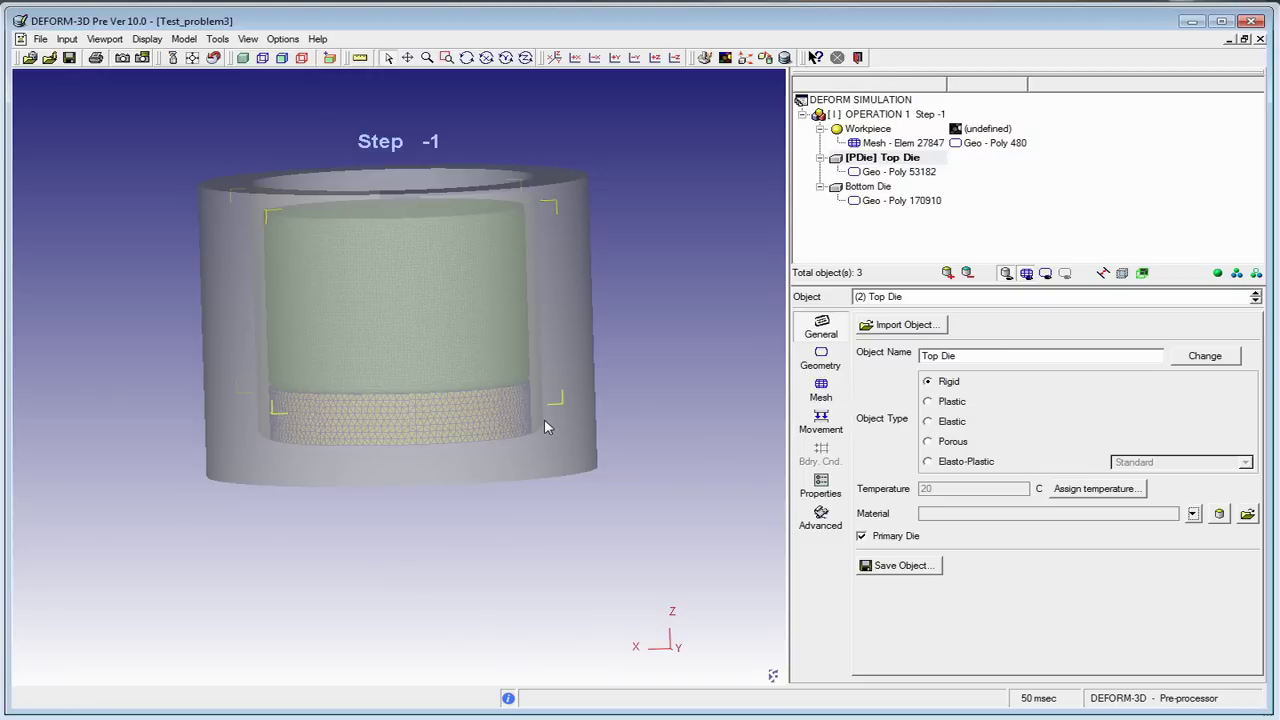
# Toggle the Top Die's object type and heat transfer options, then cancel, leaving it Rigid
pyautogui.click(819, 389)
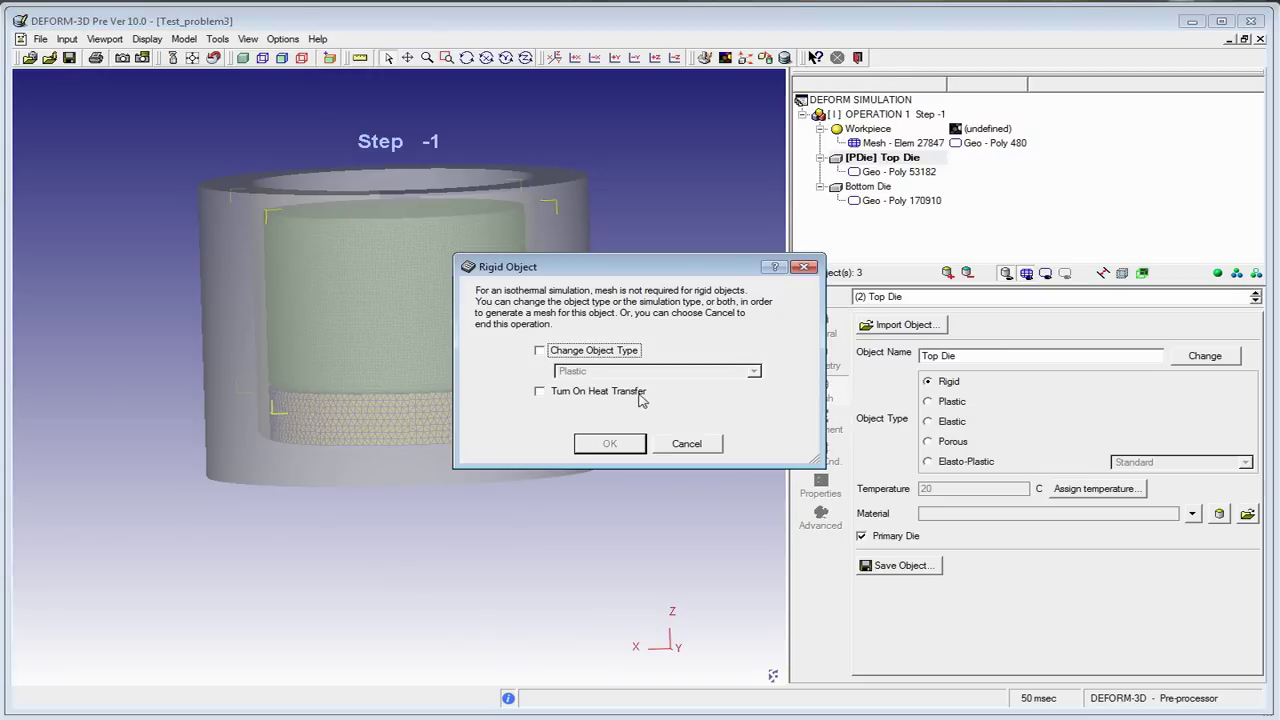
pyautogui.click(594, 352)
pyautogui.click(620, 371)
pyautogui.click(630, 381)
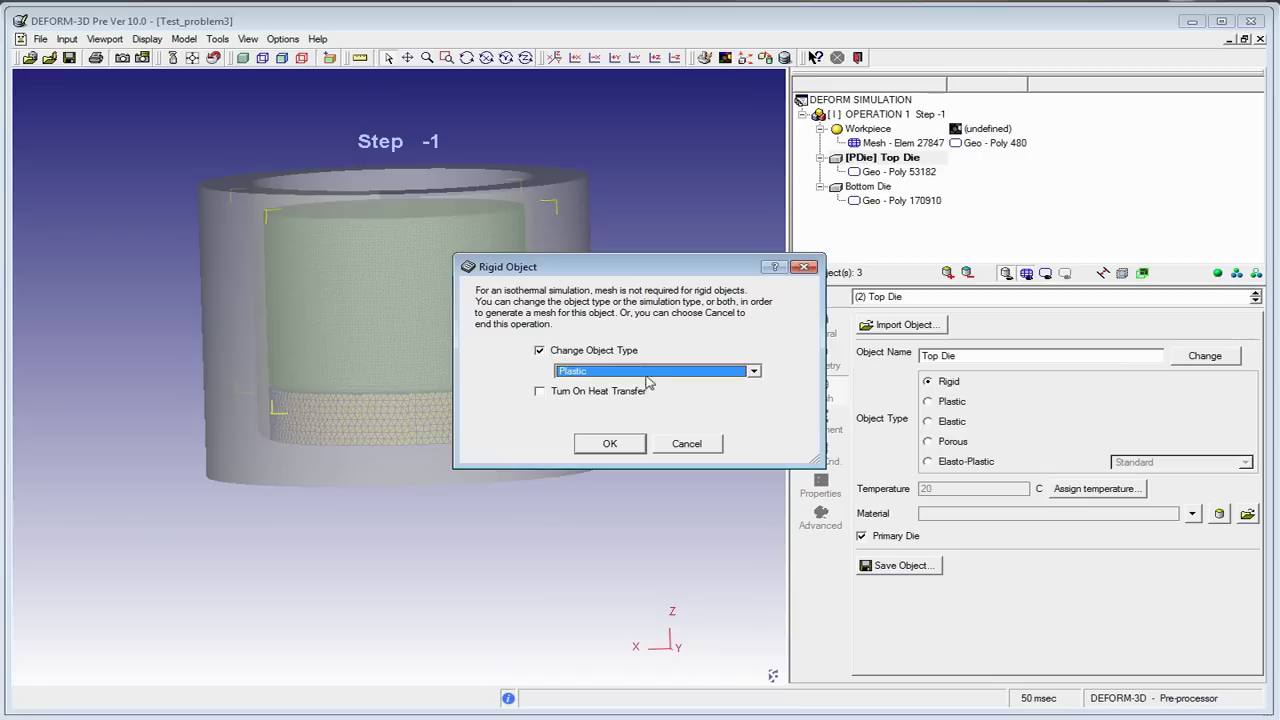
pyautogui.click(594, 352)
pyautogui.click(561, 393)
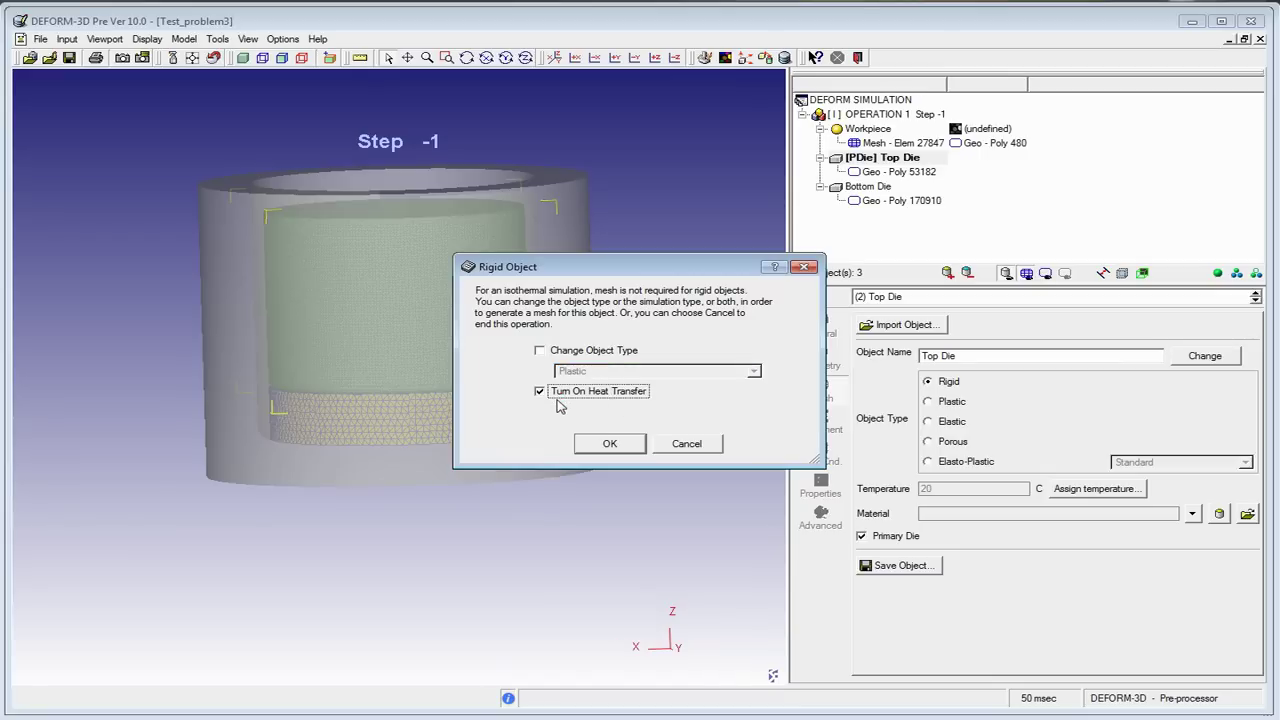
pyautogui.click(561, 397)
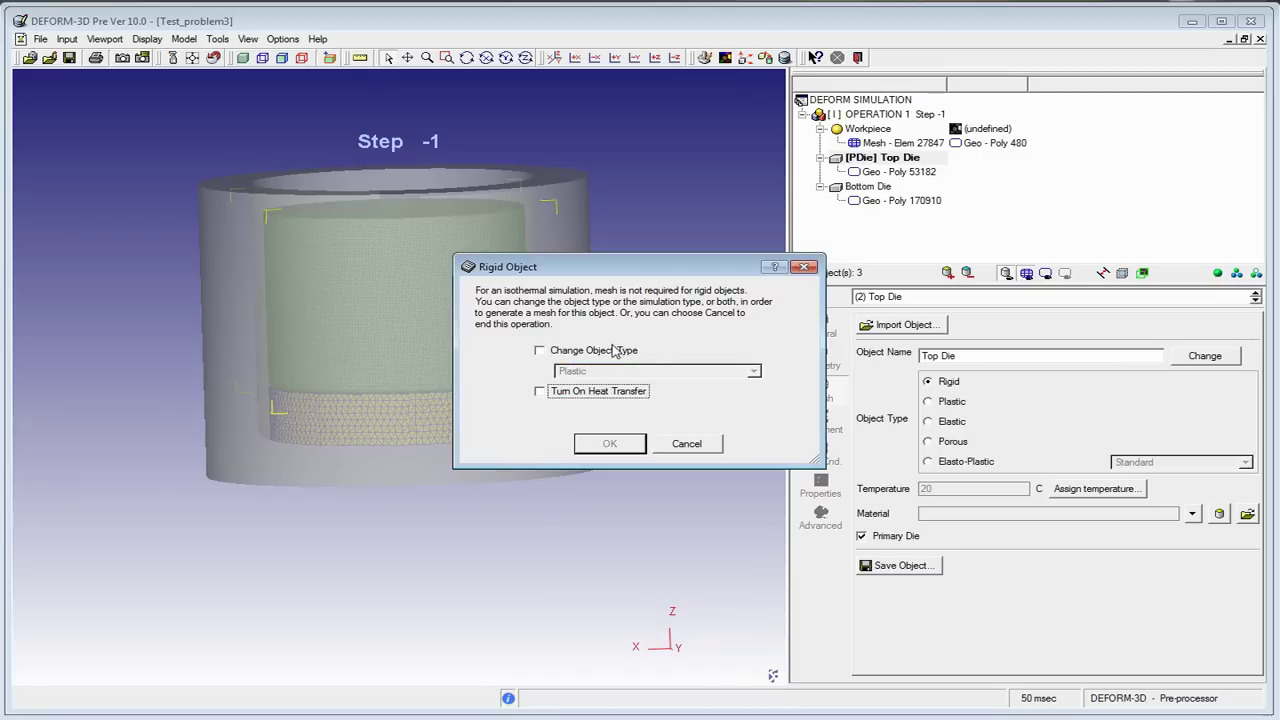
pyautogui.click(680, 446)
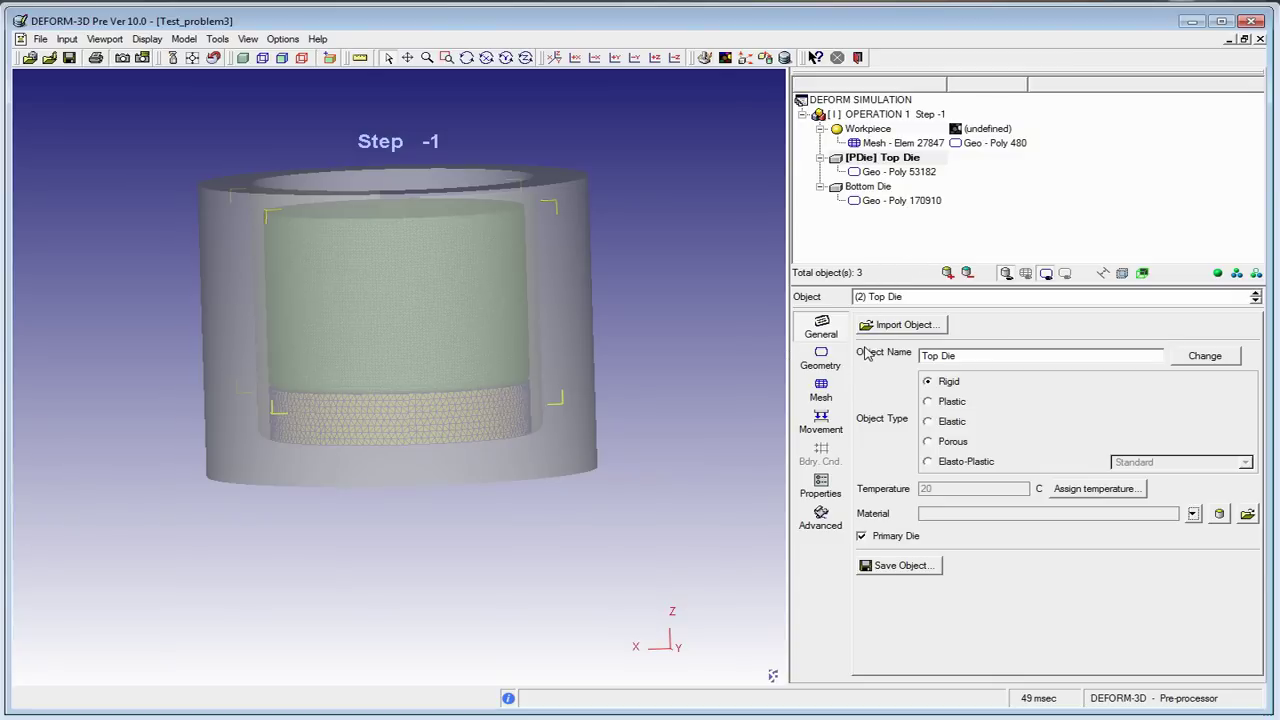
# Give the Top Die a constant translation speed of 10 mm/sec in the -Z direction
pyautogui.click(817, 437)
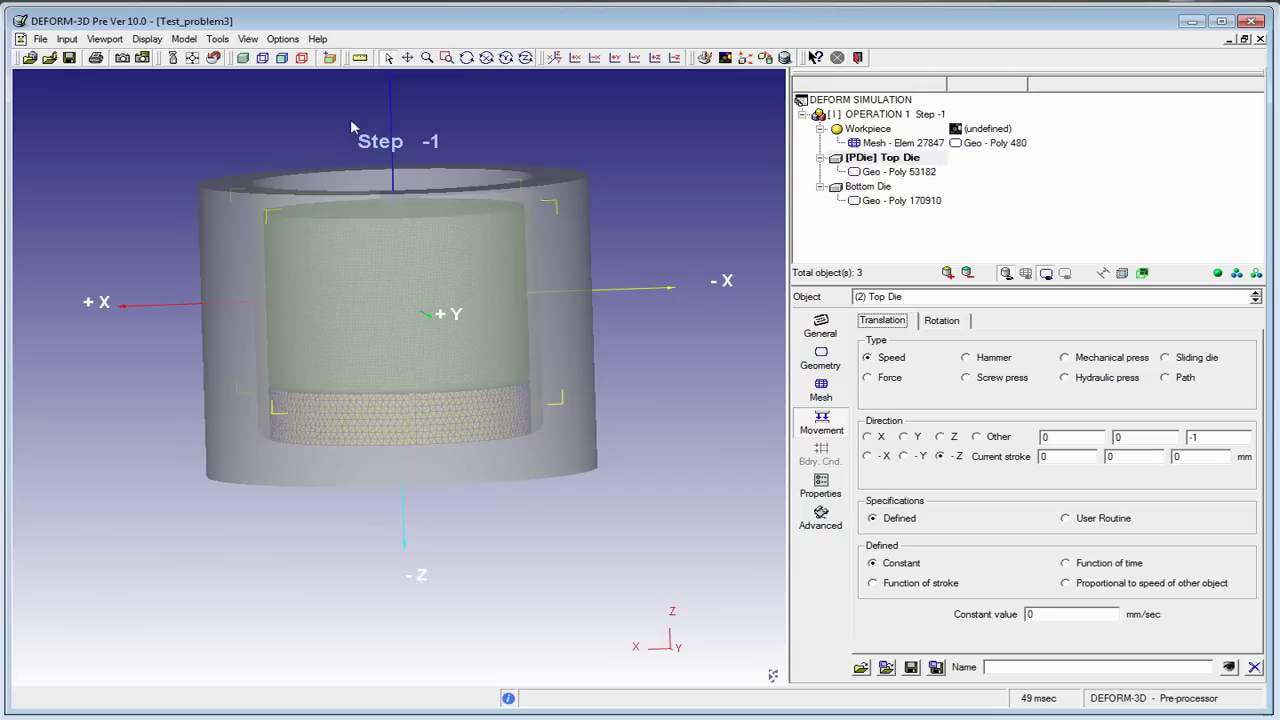
pyautogui.doubleClick(1090, 616)
pyautogui.write('1')
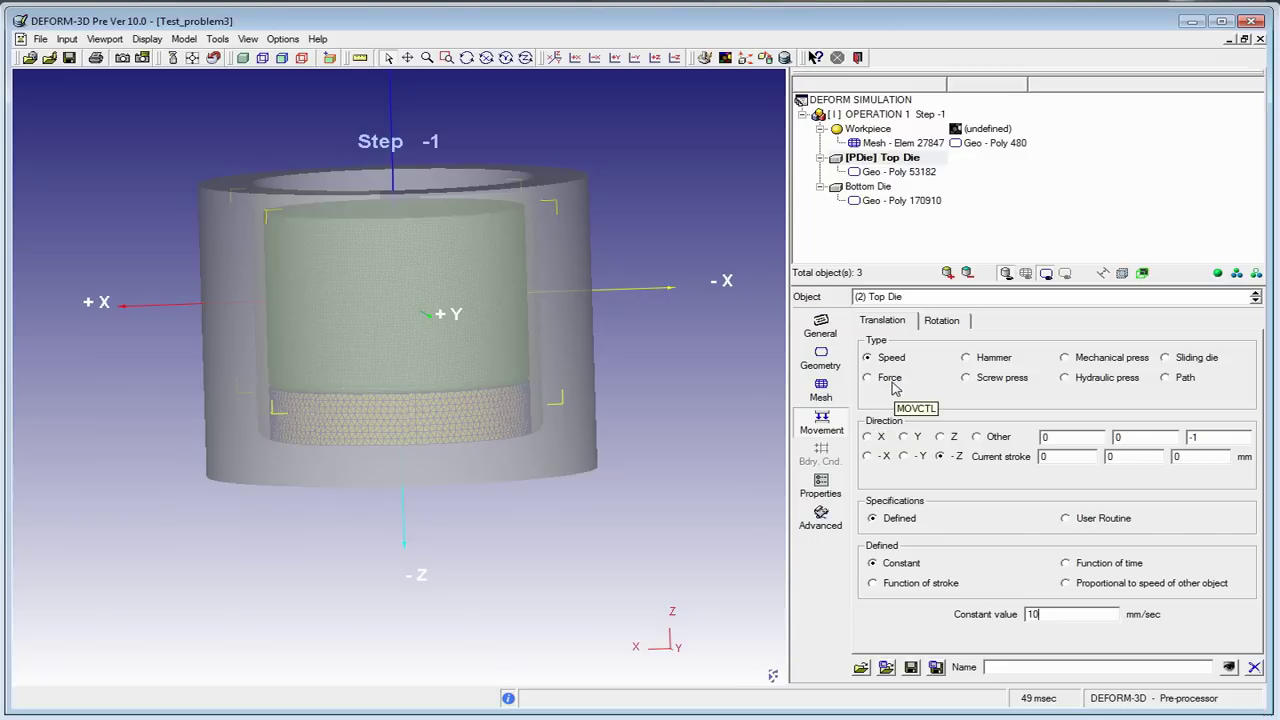
pyautogui.click(889, 378)
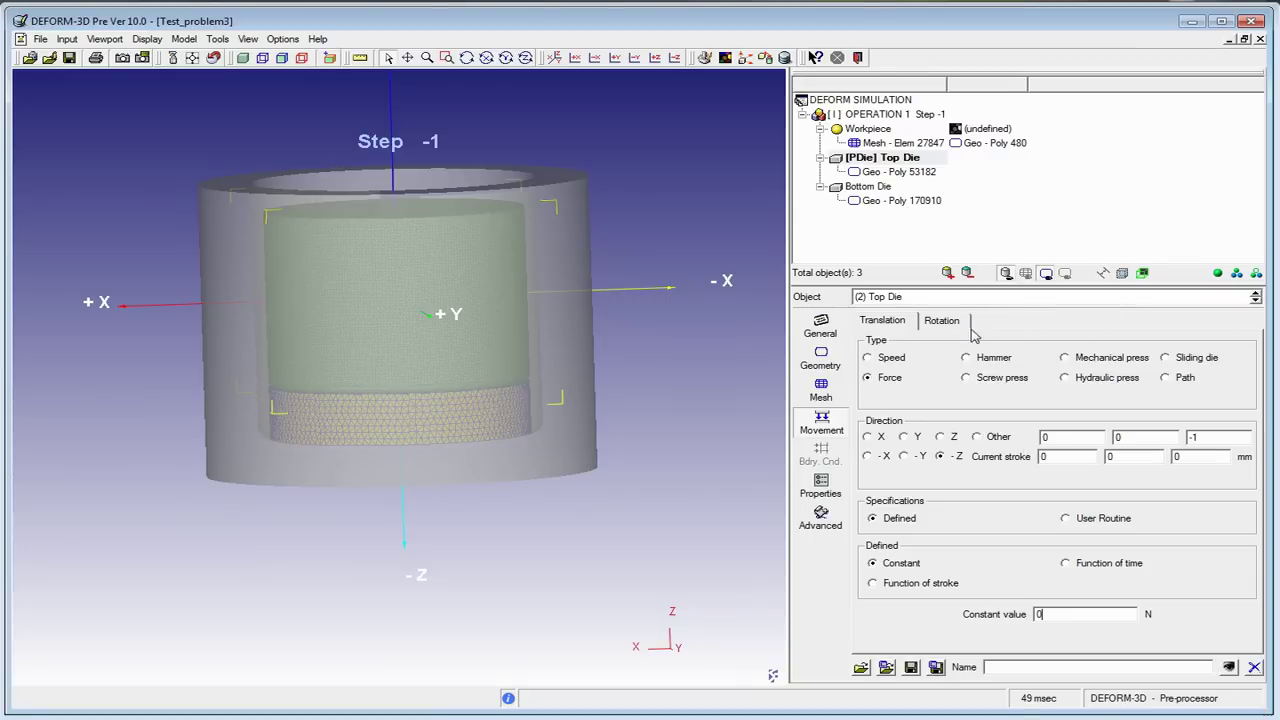
pyautogui.click(867, 357)
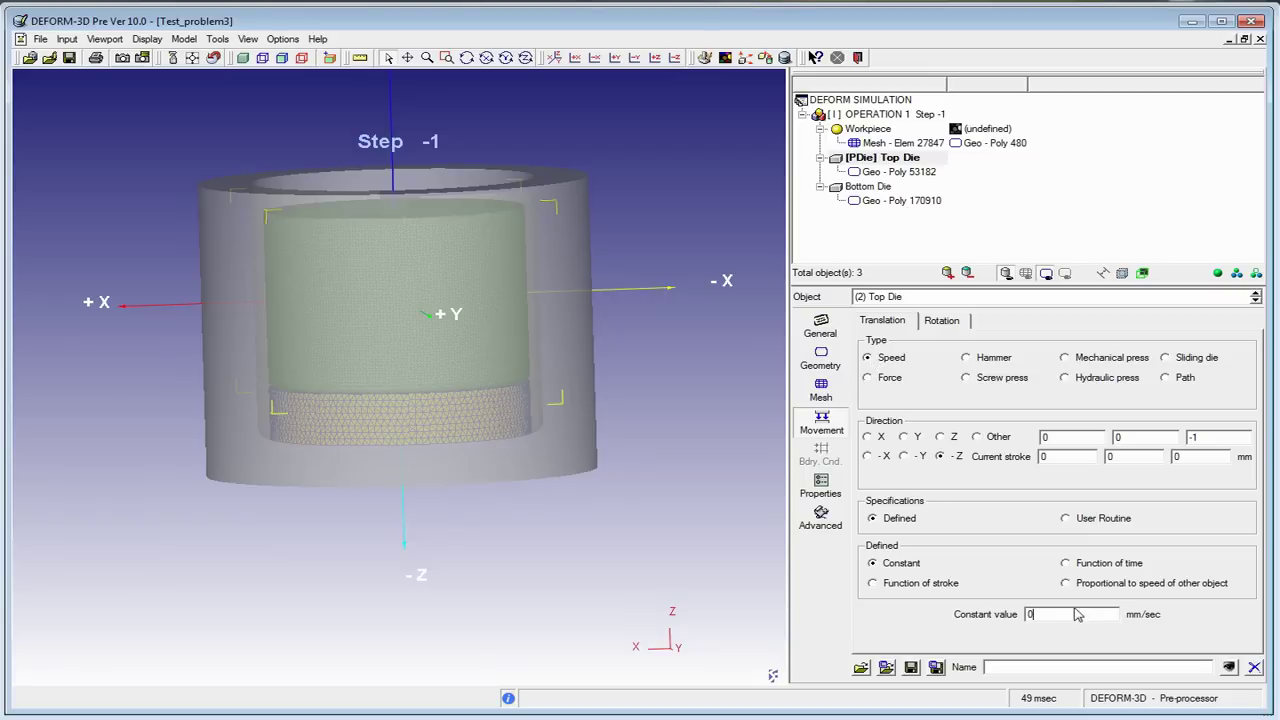
pyautogui.doubleClick(1085, 613)
pyautogui.write('10')
pyautogui.click(951, 457)
# Glance at the Top Die's rotation settings, then view the Bottom Die's movement settings
pyautogui.click(952, 322)
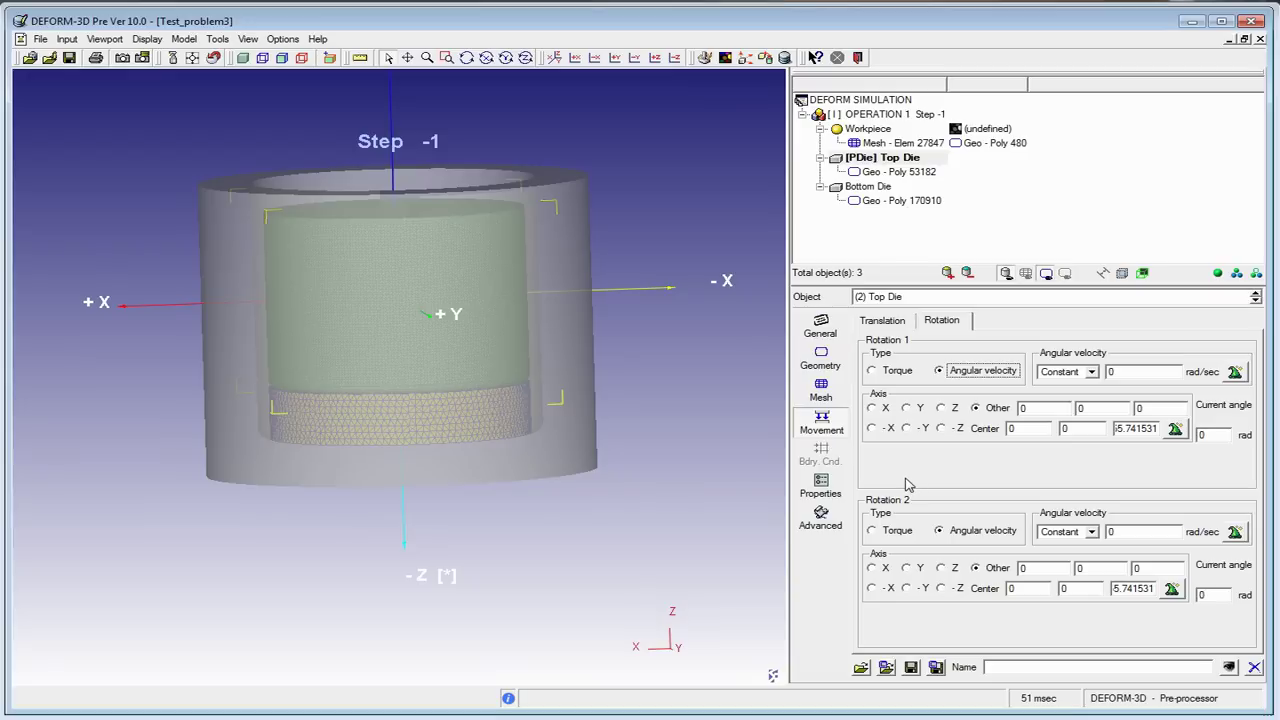
pyautogui.click(898, 324)
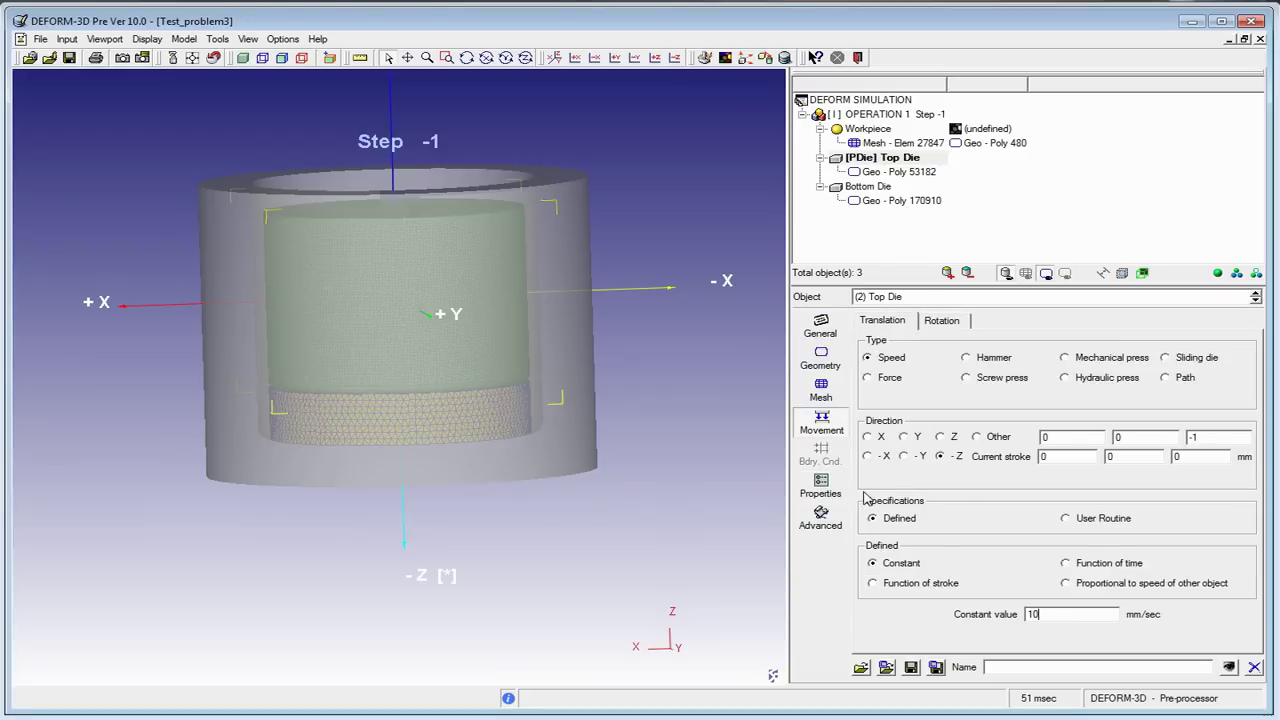
pyautogui.click(872, 189)
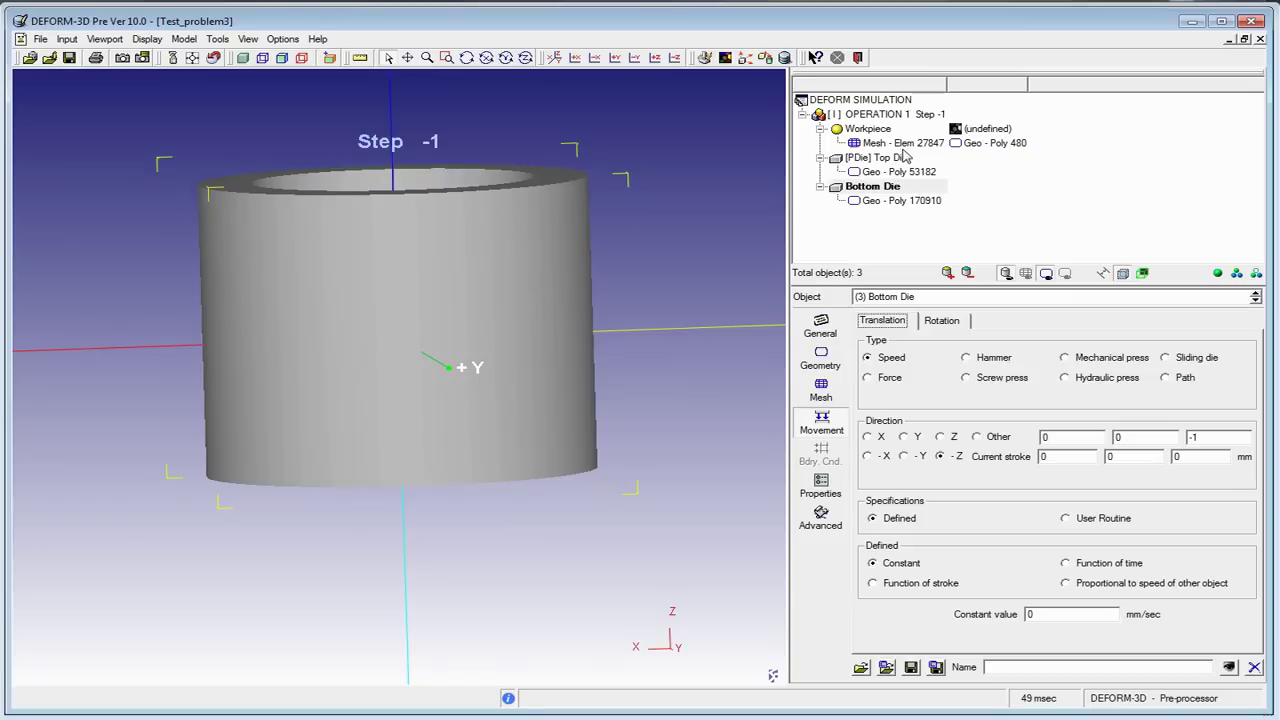
pyautogui.moveTo(882, 158)
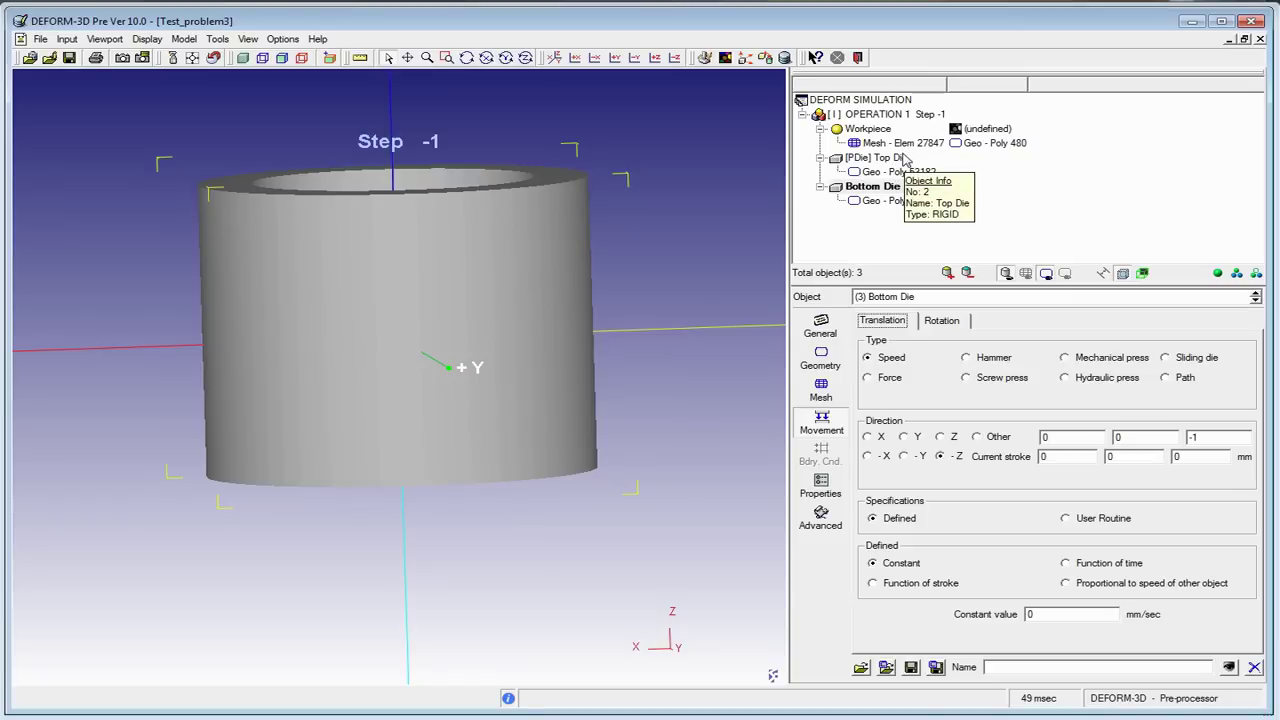
# Make the Workpiece's target volume active in FEM + meshing, using the calculated 703395 mm^3
pyautogui.click(900, 158)
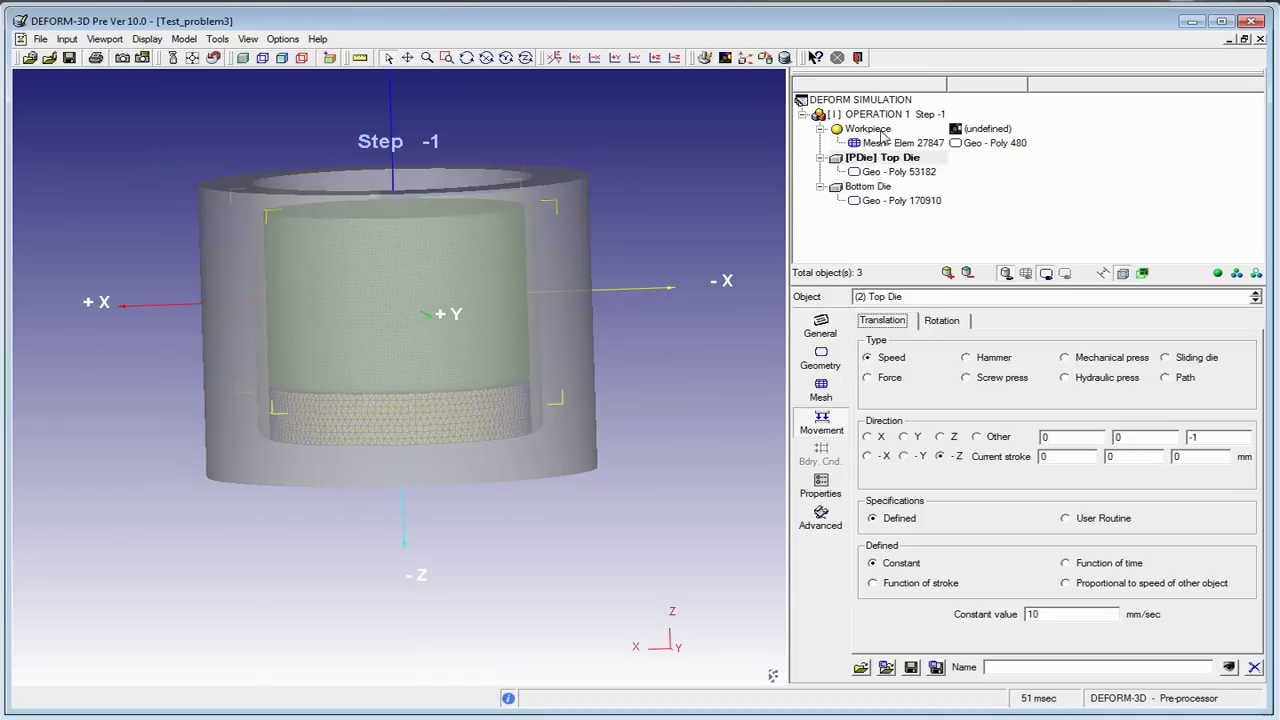
pyautogui.click(870, 129)
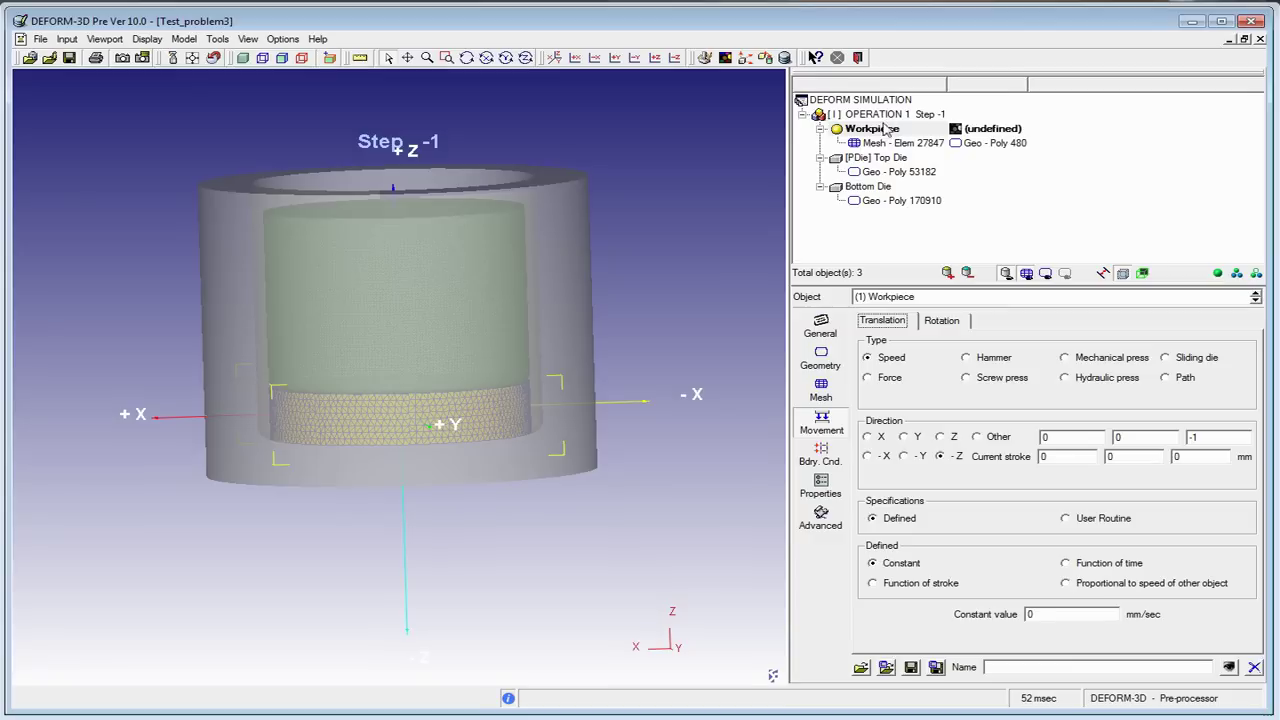
pyautogui.click(822, 487)
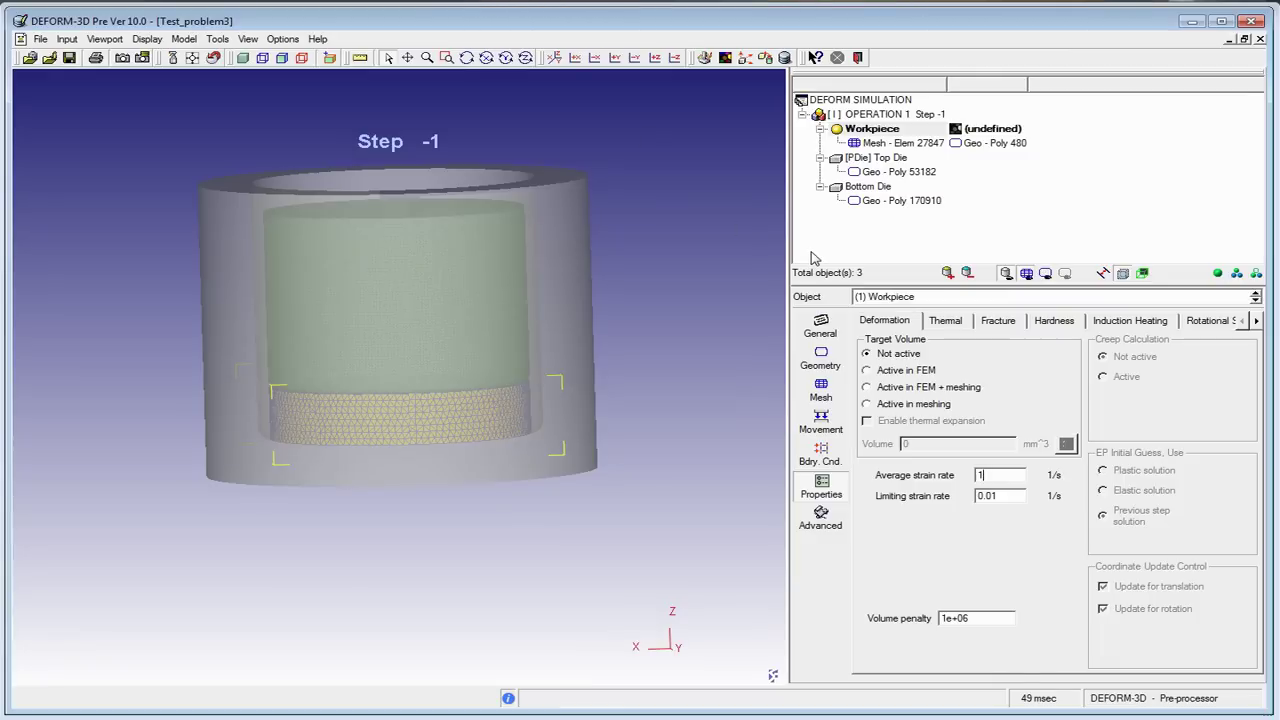
pyautogui.click(940, 388)
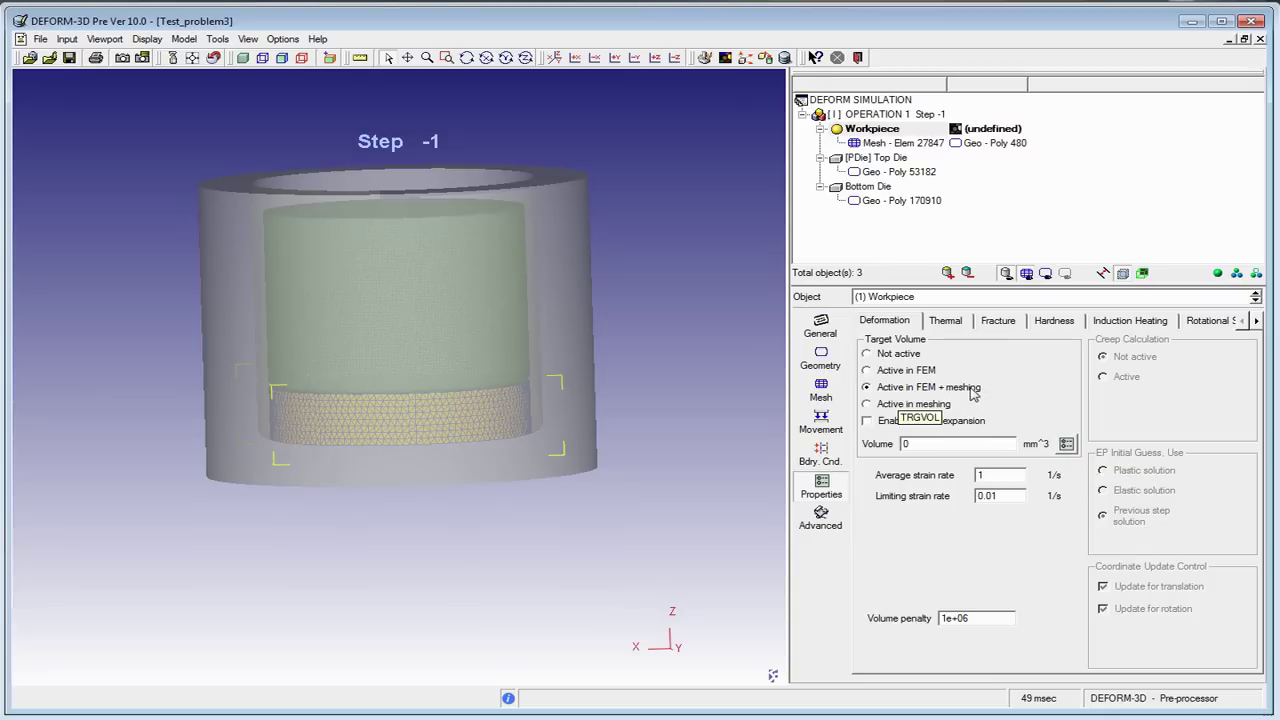
pyautogui.click(1067, 446)
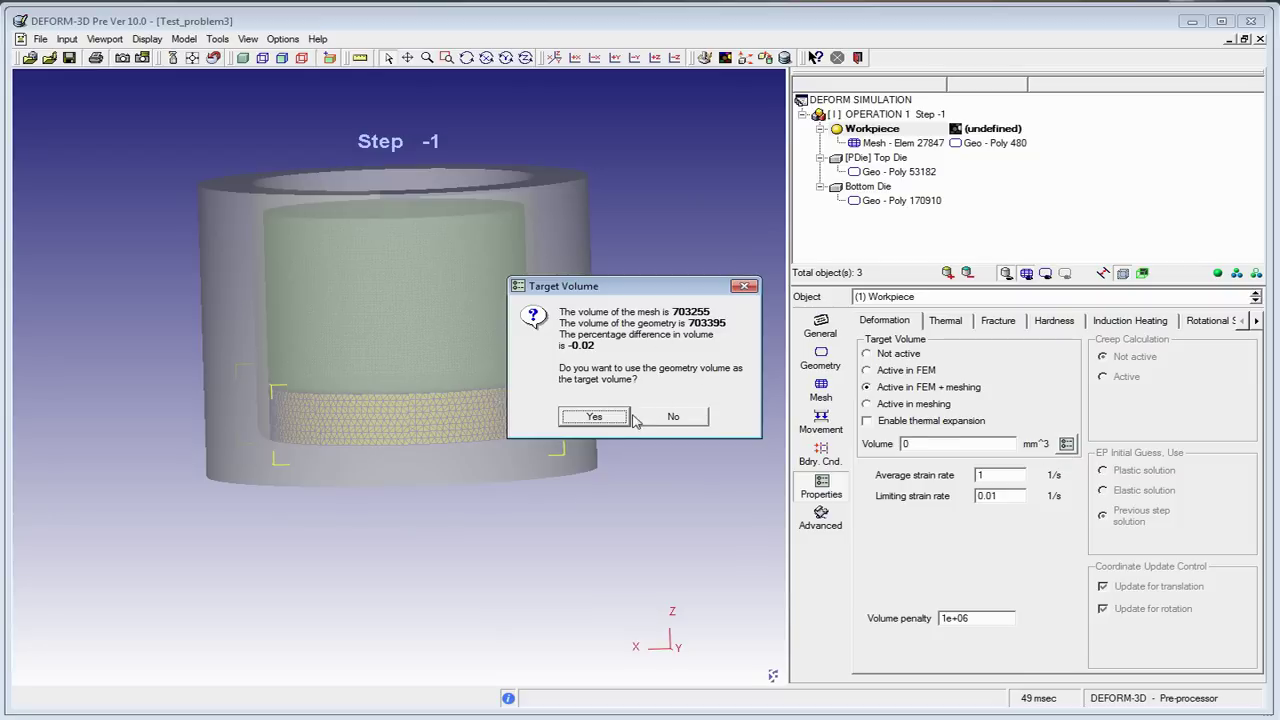
pyautogui.click(594, 416)
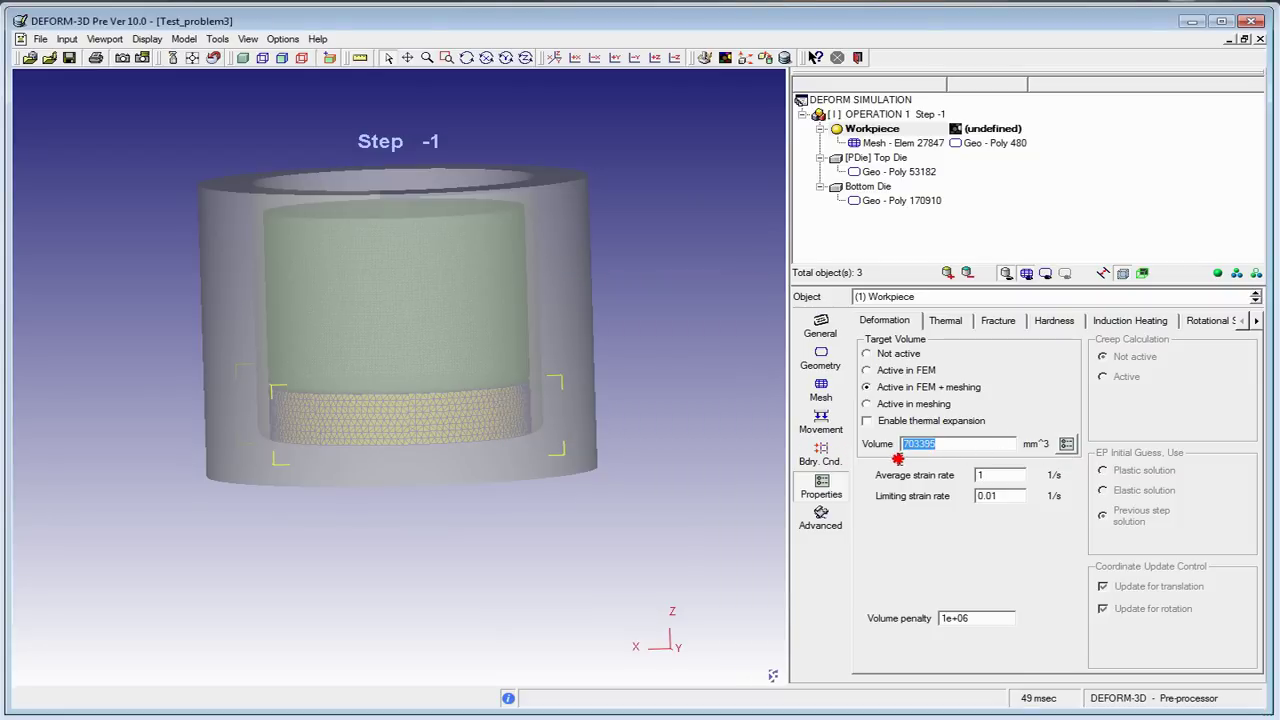
pyautogui.moveTo(937, 445); pyautogui.dragTo(926, 445)
pyautogui.click(960, 449)
pyautogui.click(833, 338)
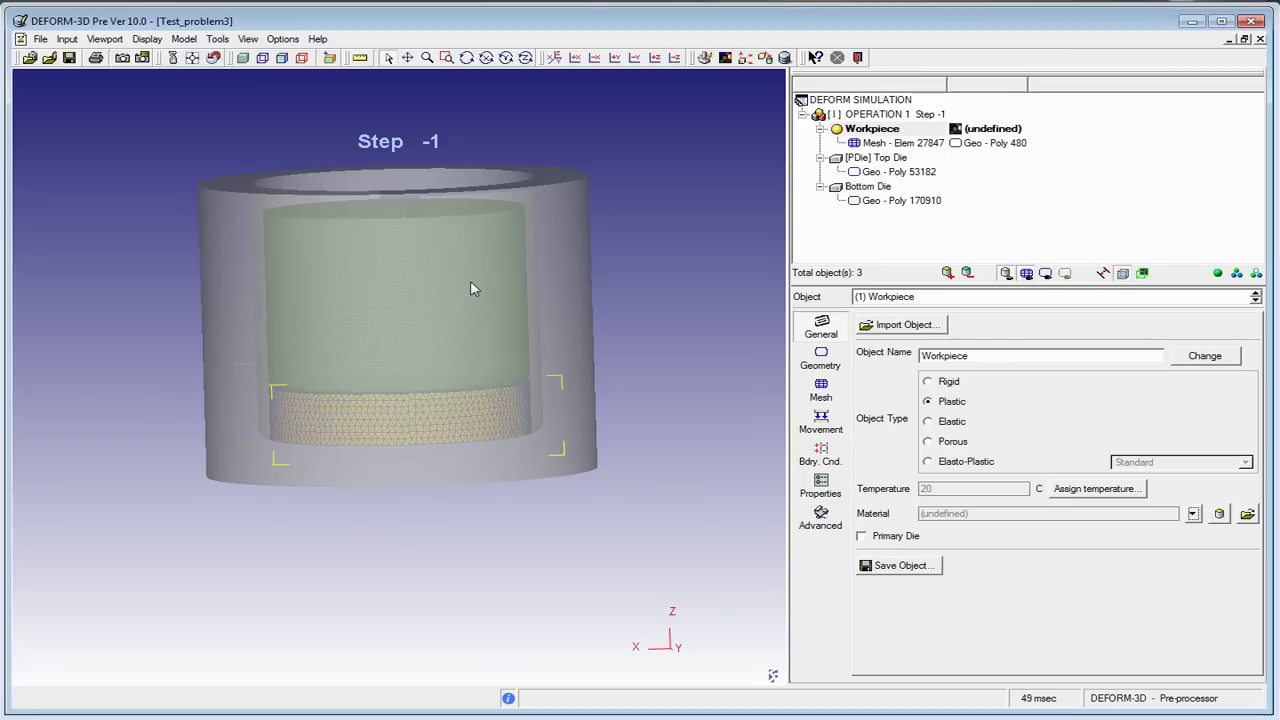
# Load AISI-1016[1650-2200F(900-1200C)] from the material library's Steel category onto the workpiece
pyautogui.click(1221, 515)
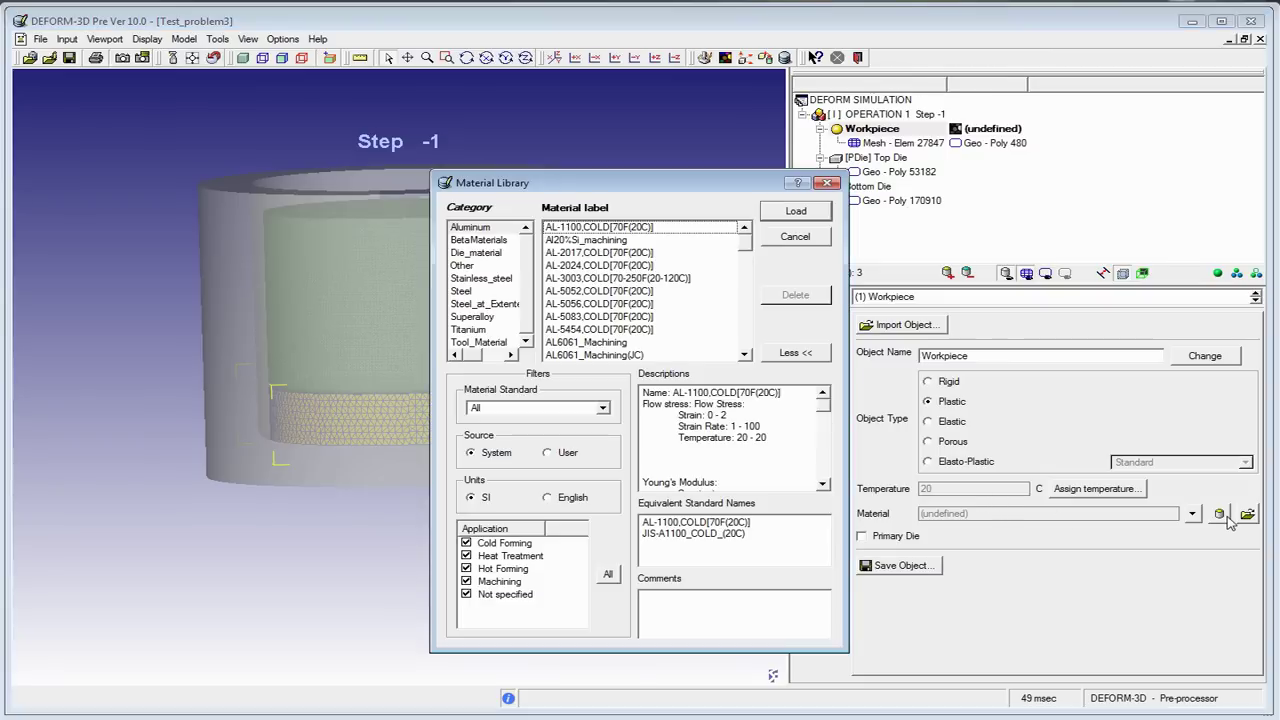
pyautogui.click(539, 323)
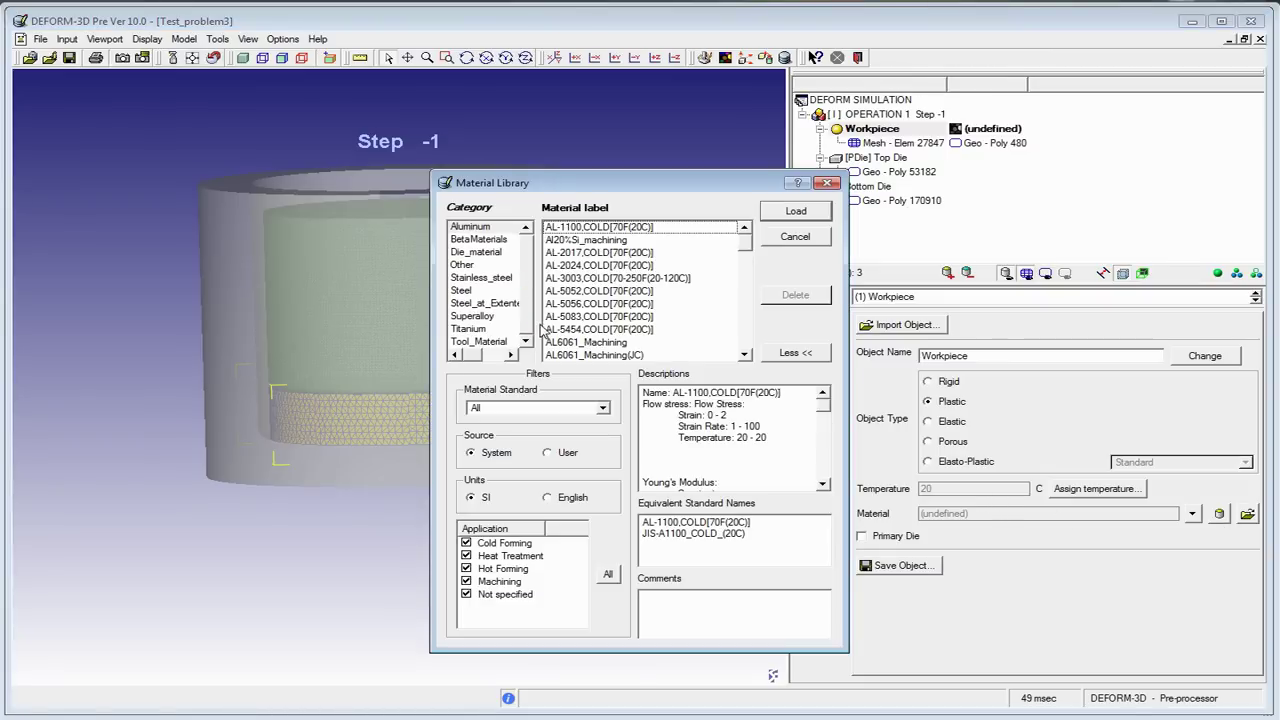
pyautogui.click(484, 291)
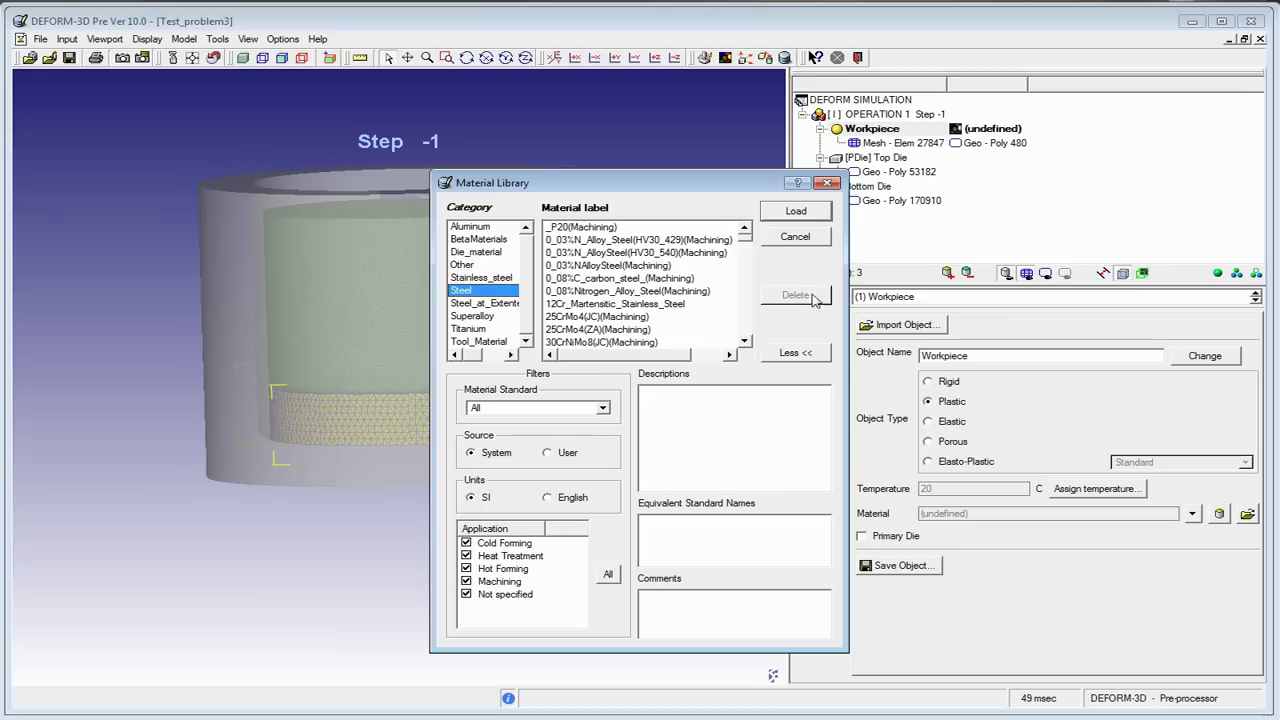
pyautogui.click(745, 341)
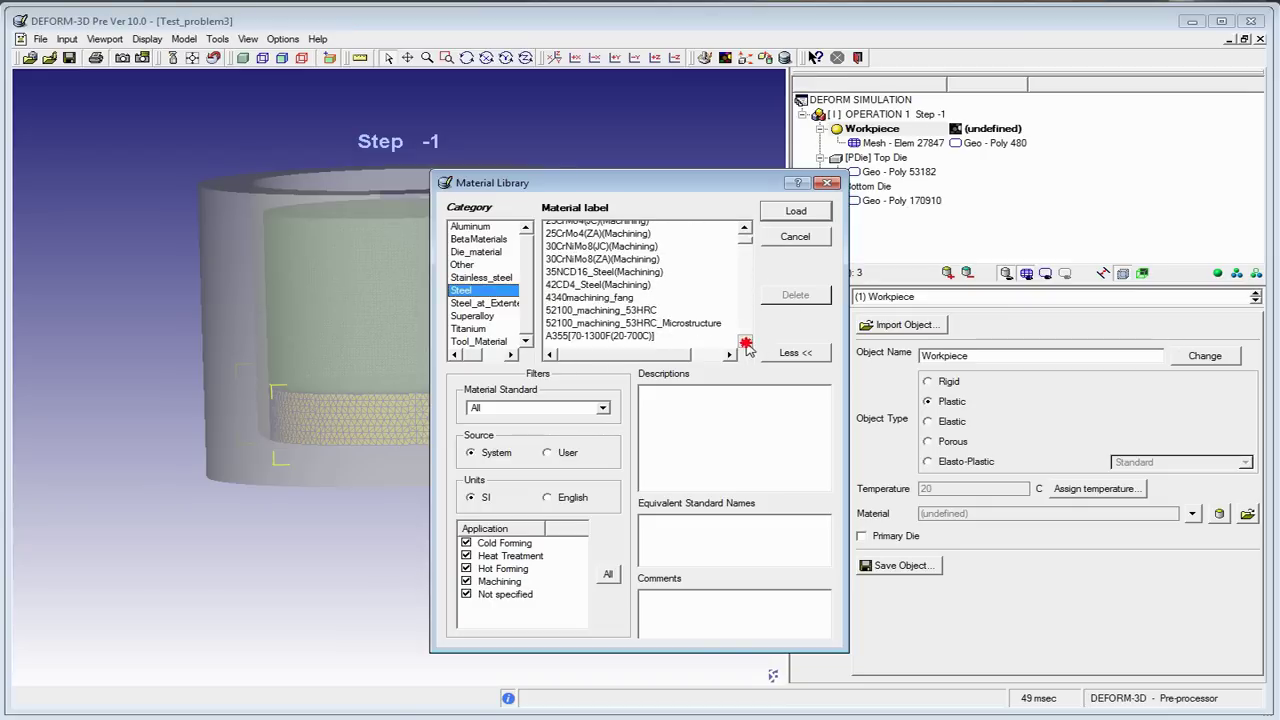
pyautogui.click(745, 341)
pyautogui.click(745, 341)
pyautogui.click(745, 341)
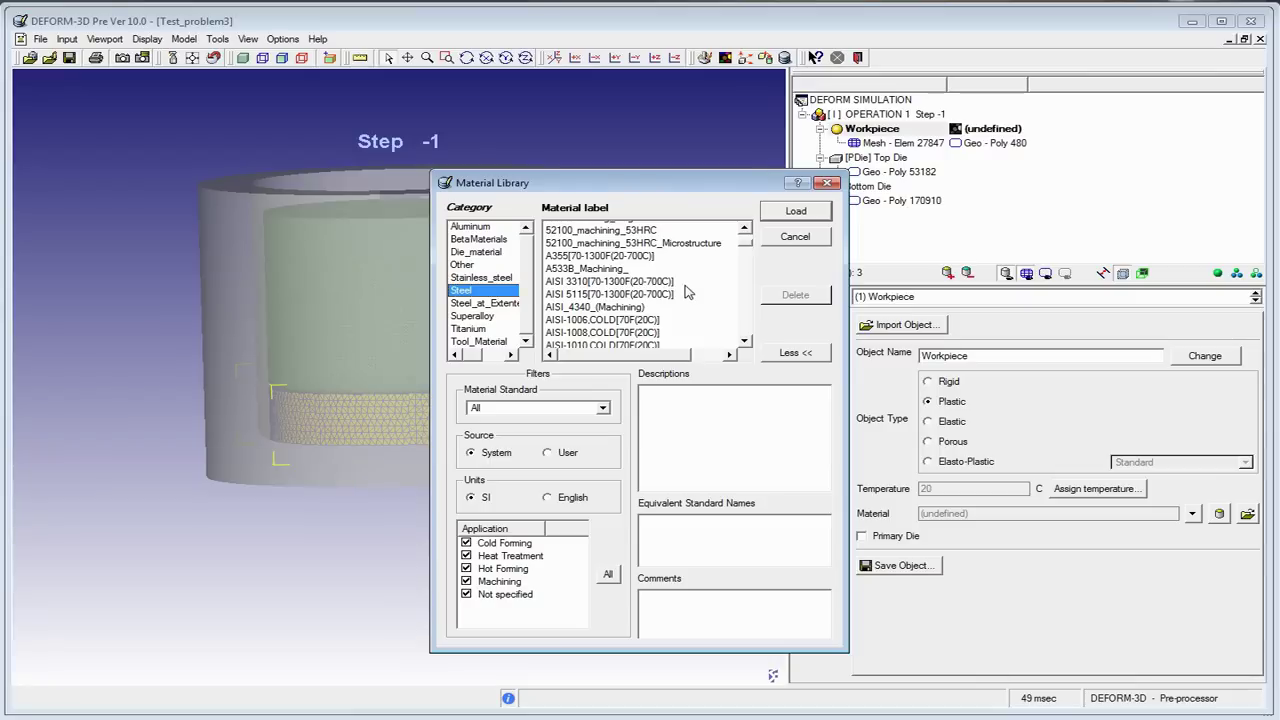
pyautogui.scroll(-1, 690, 291)
pyautogui.scroll(-1, 695, 291)
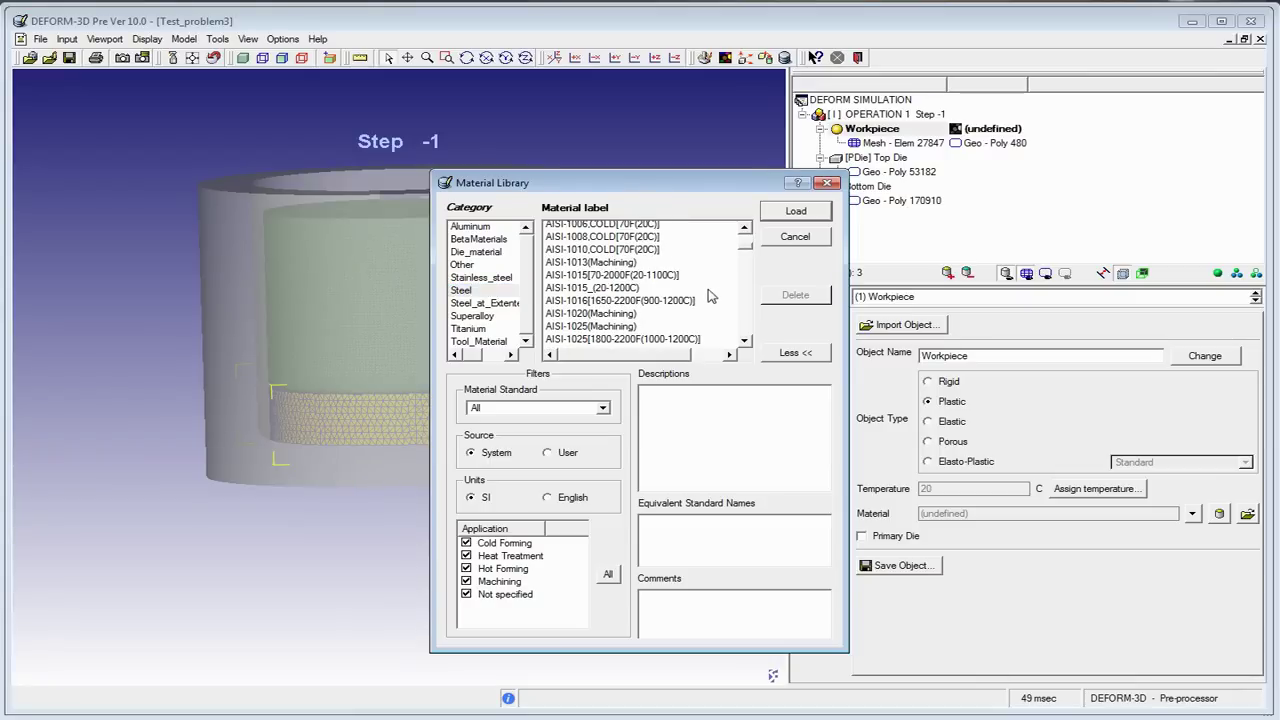
pyautogui.click(711, 300)
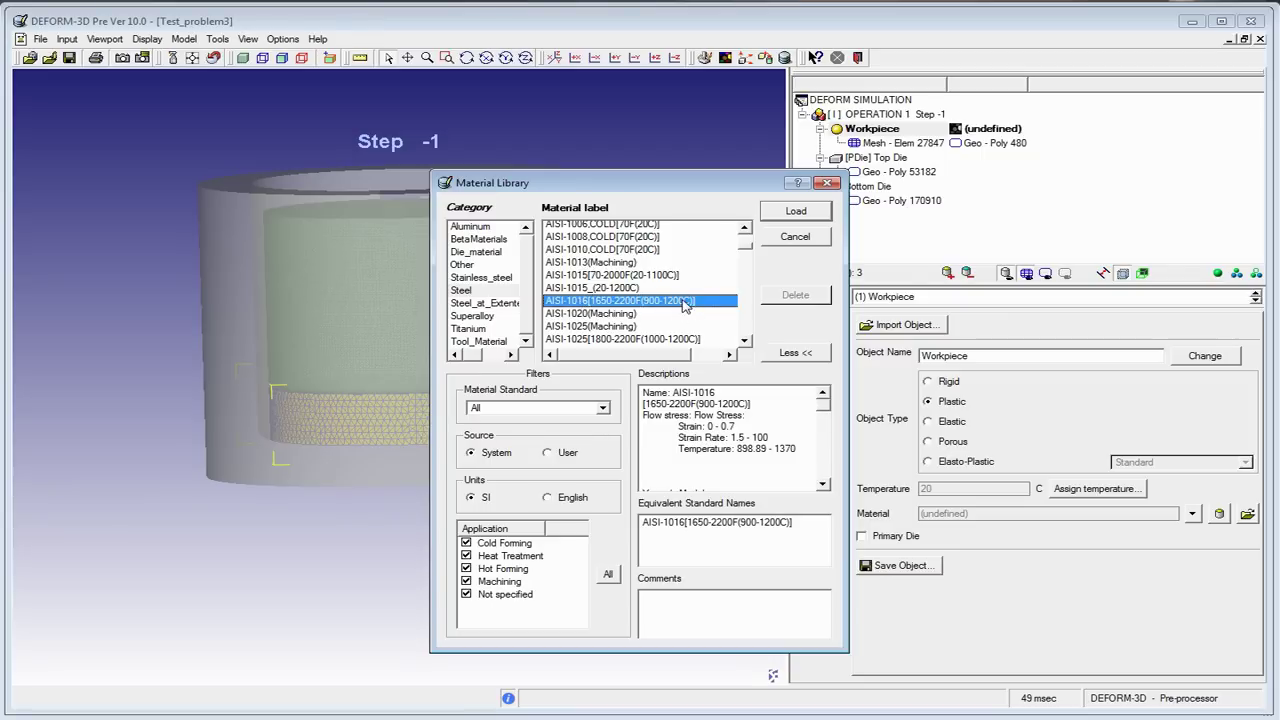
pyautogui.click(818, 218)
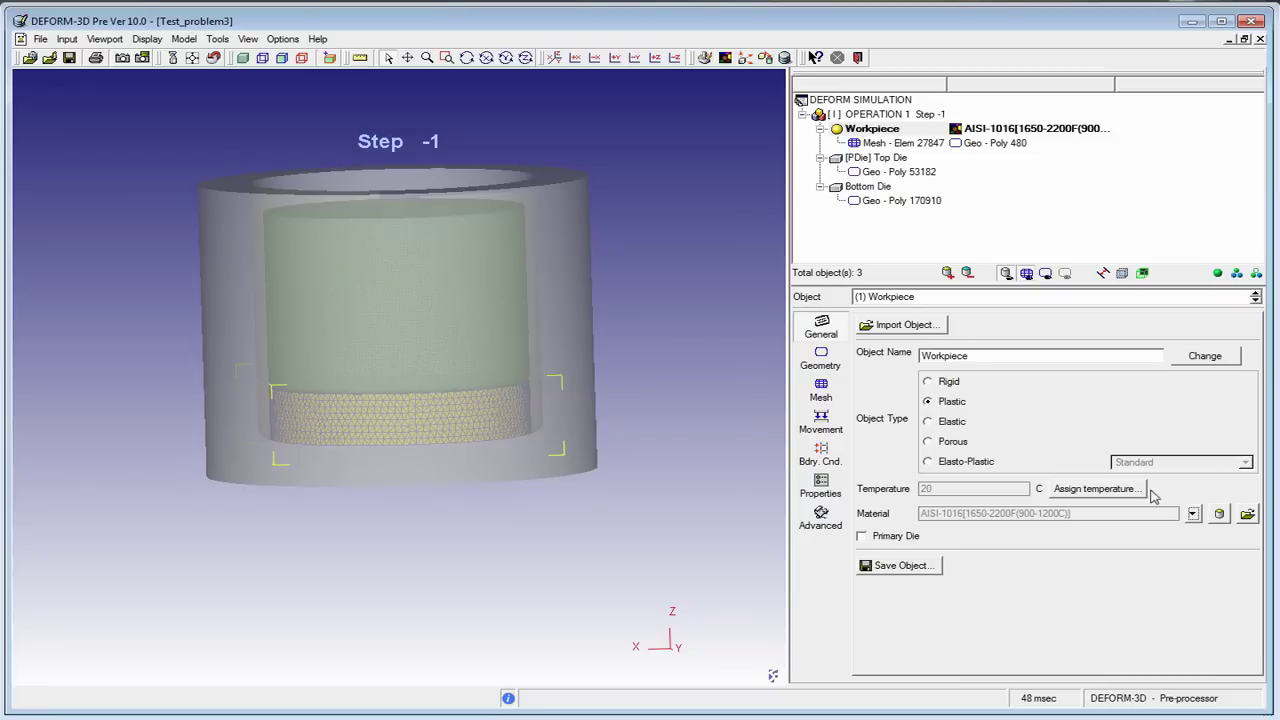
# Set the Workpiece and Top Die temperatures to 1100 C
pyautogui.click(1072, 490)
pyautogui.write('1100')
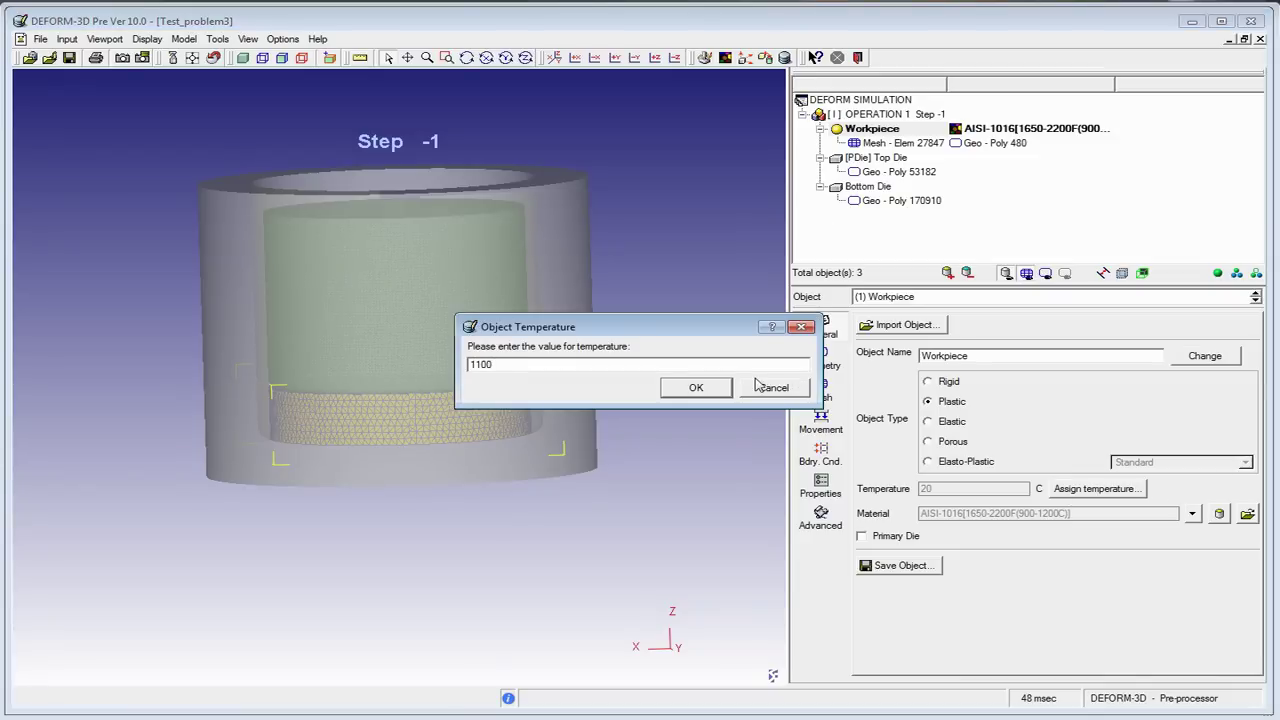
pyautogui.click(688, 392)
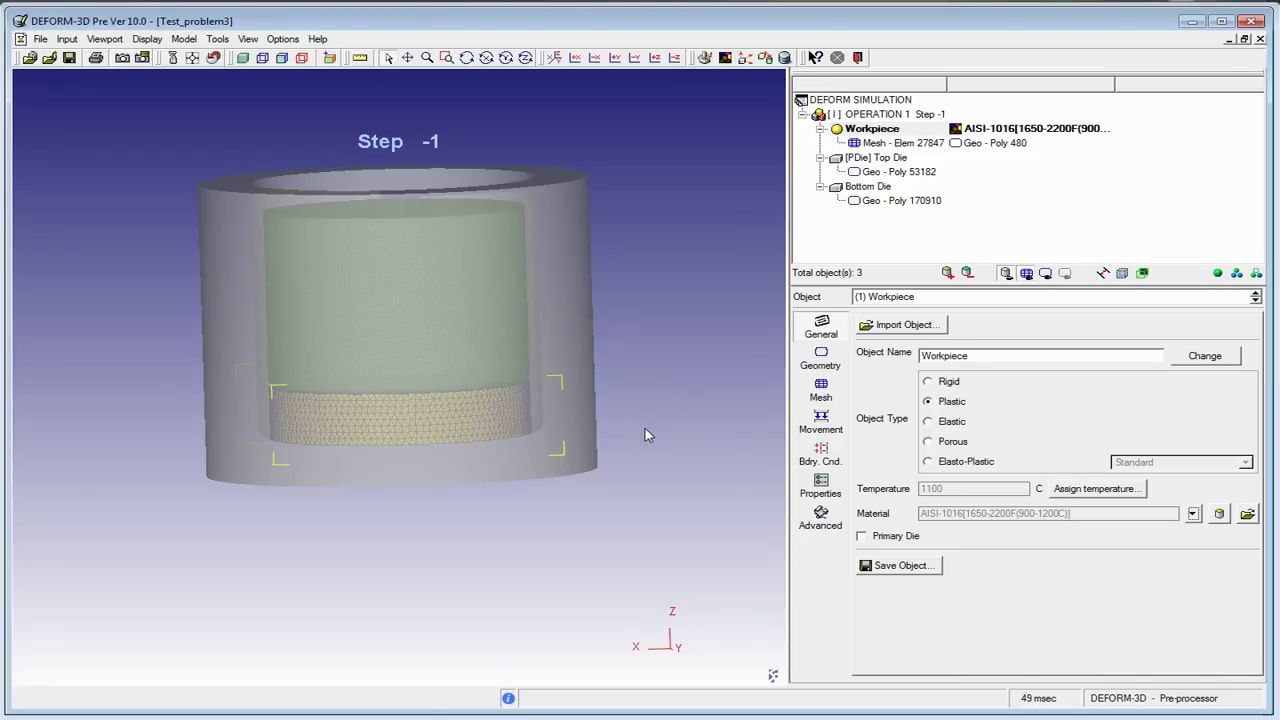
pyautogui.click(888, 159)
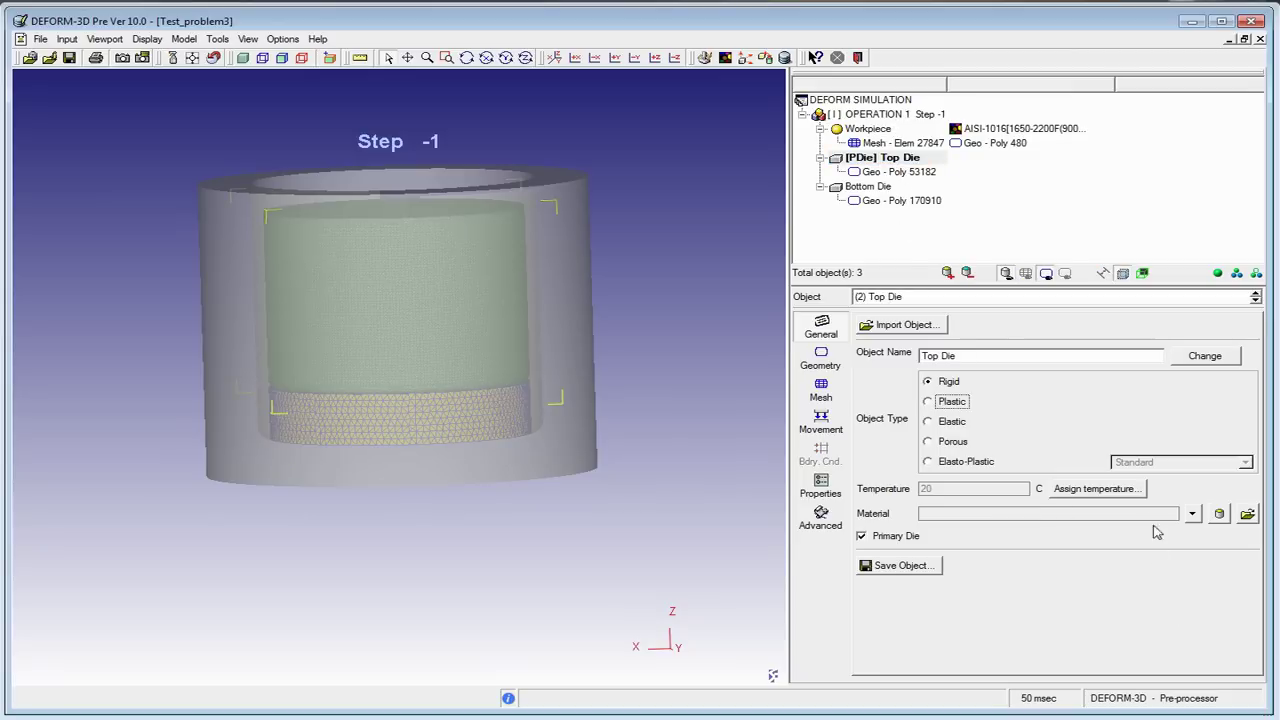
pyautogui.click(1140, 490)
pyautogui.write('1100')
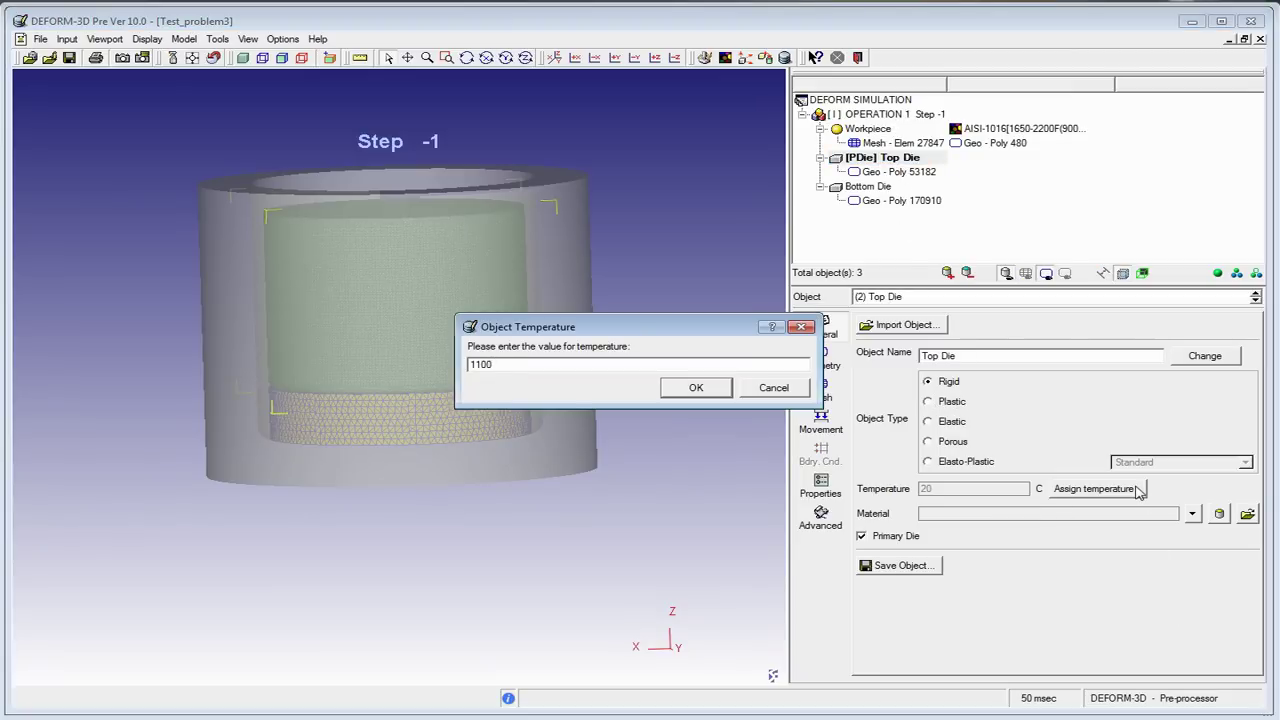
pyautogui.press('Return')
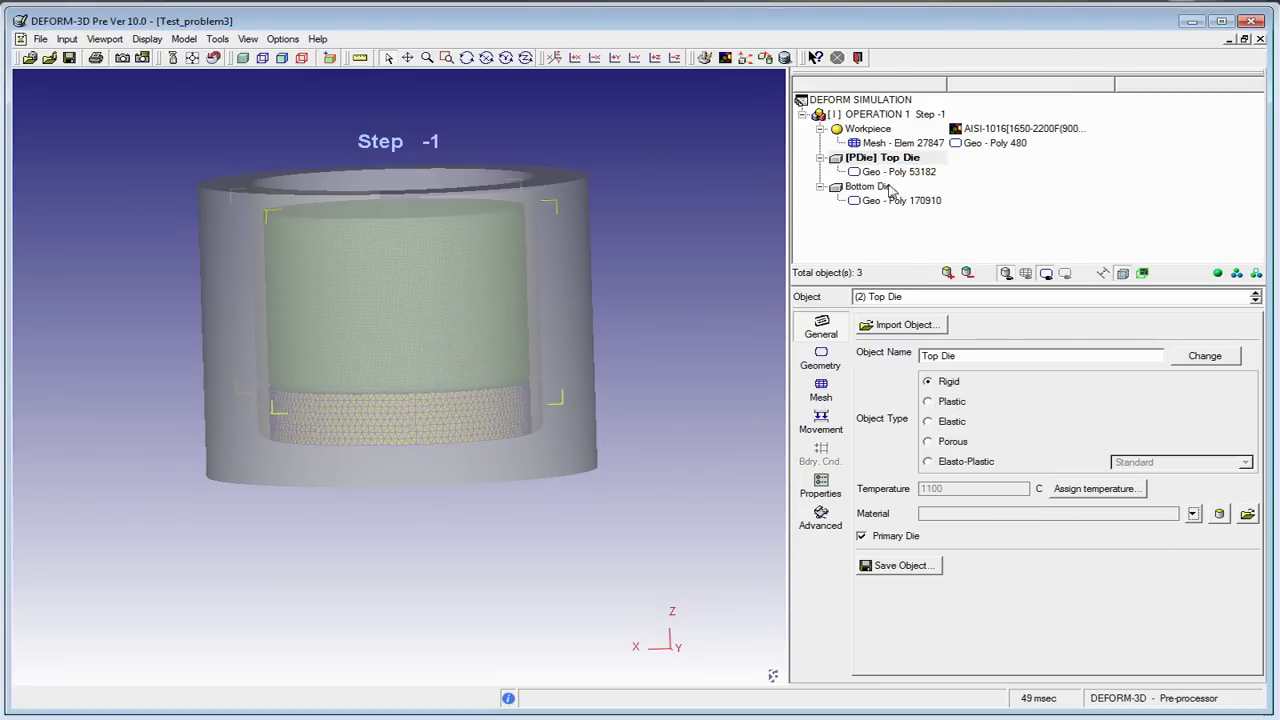
# Set the Bottom Die temperature to 1100 C and reselect the Workpiece
pyautogui.click(880, 188)
pyautogui.click(1106, 494)
pyautogui.write('1100')
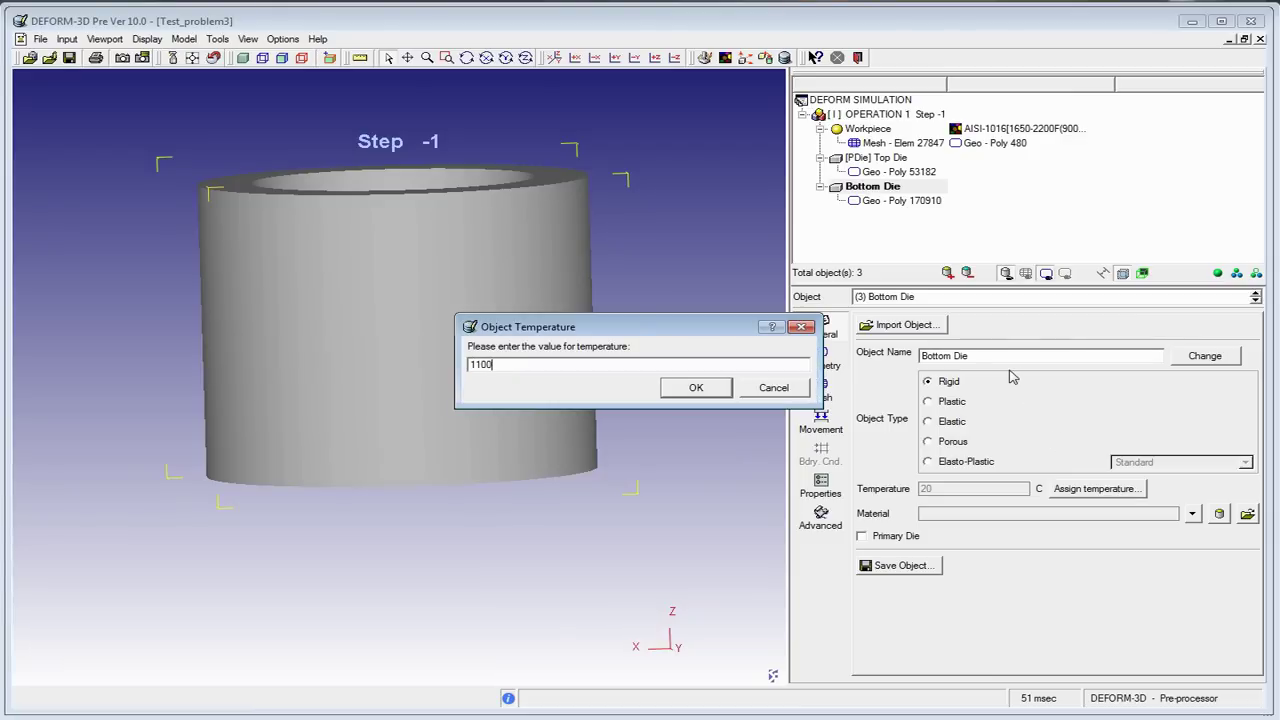
pyautogui.press('Return')
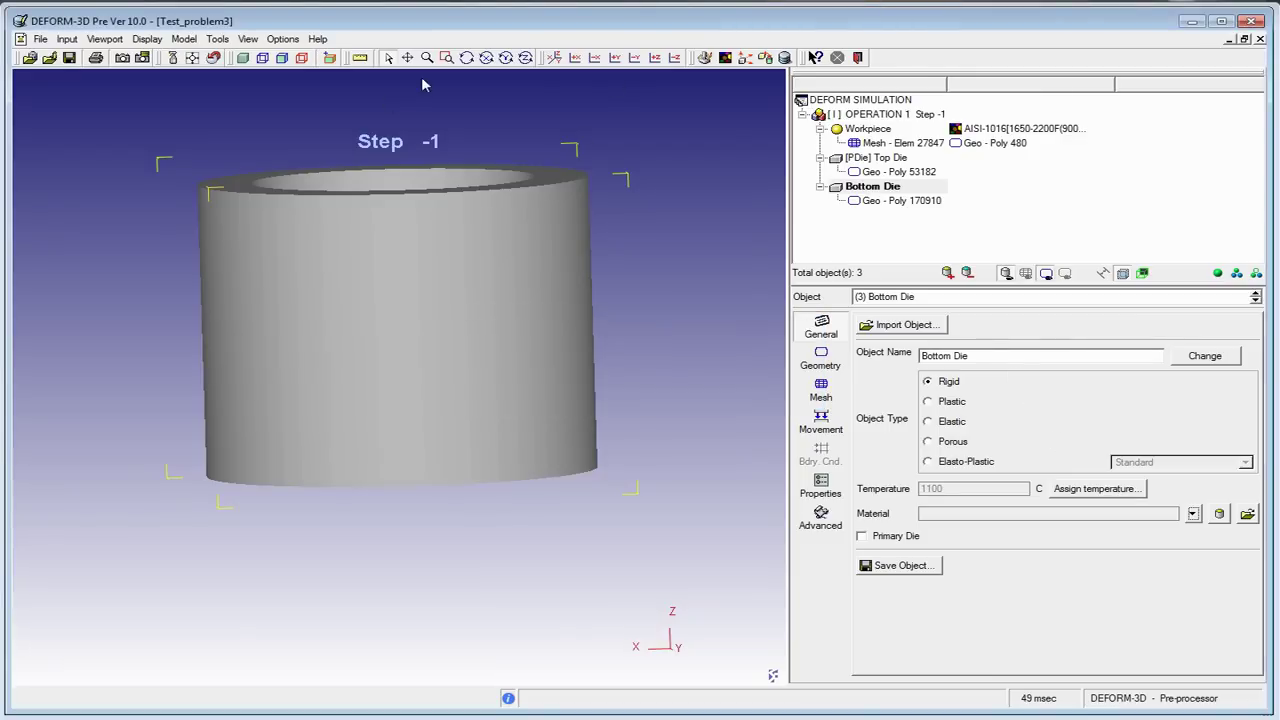
pyautogui.click(273, 40)
pyautogui.click(289, 24)
pyautogui.moveTo(600, 180)
pyautogui.mouseDown(button='middle')
pyautogui.moveTo(267, 418)
pyautogui.moveTo(280, 357)
pyautogui.moveTo(297, 470)
pyautogui.moveTo(309, 406)
pyautogui.moveTo(331, 500)
pyautogui.moveTo(417, 495)
pyautogui.moveTo(468, 404)
pyautogui.mouseUp(button='middle')
pyautogui.click(297, 470)
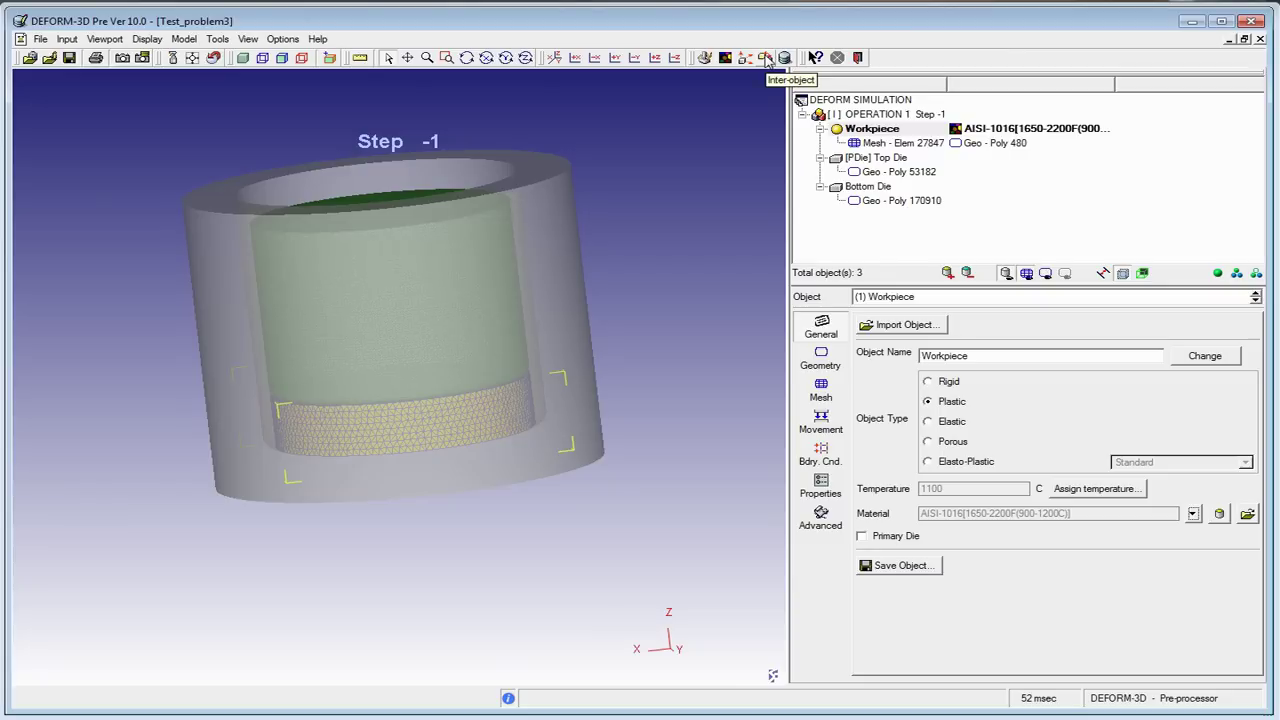
# Add default Top Die–Workpiece and Bottom Die–Workpiece contact relations and review both, each at shear friction 0
pyautogui.click(766, 58)
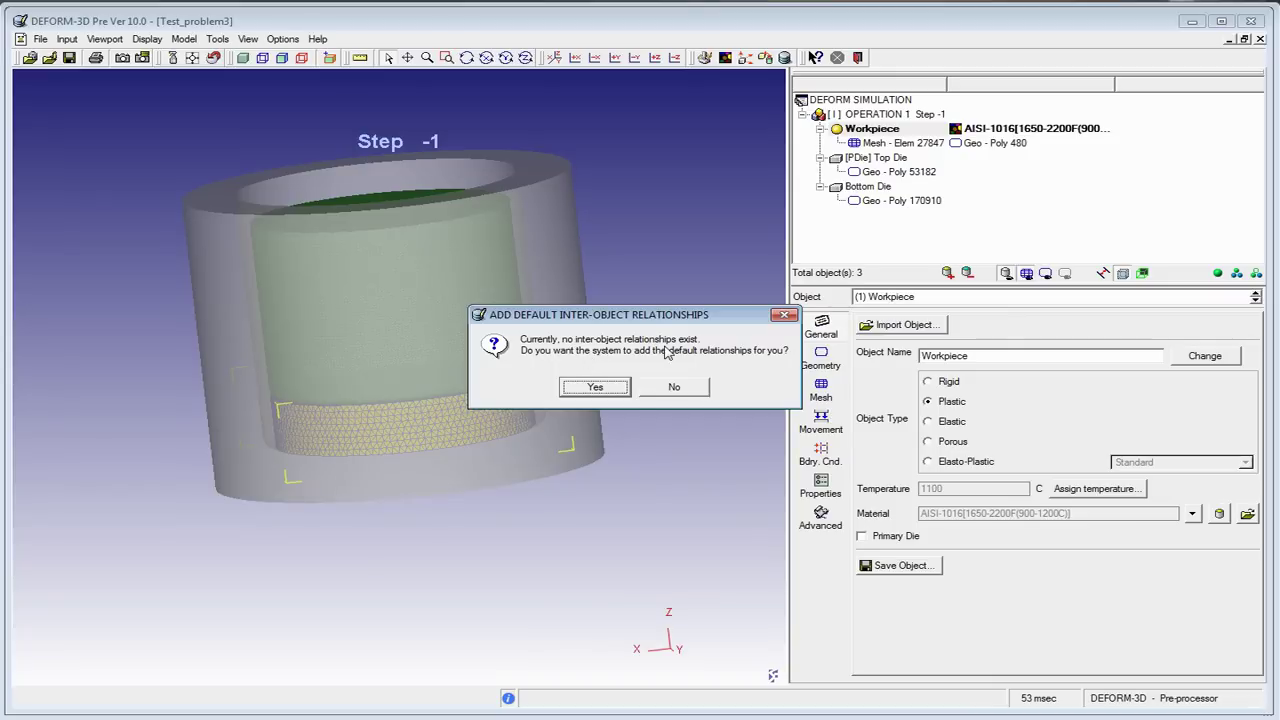
pyautogui.click(605, 390)
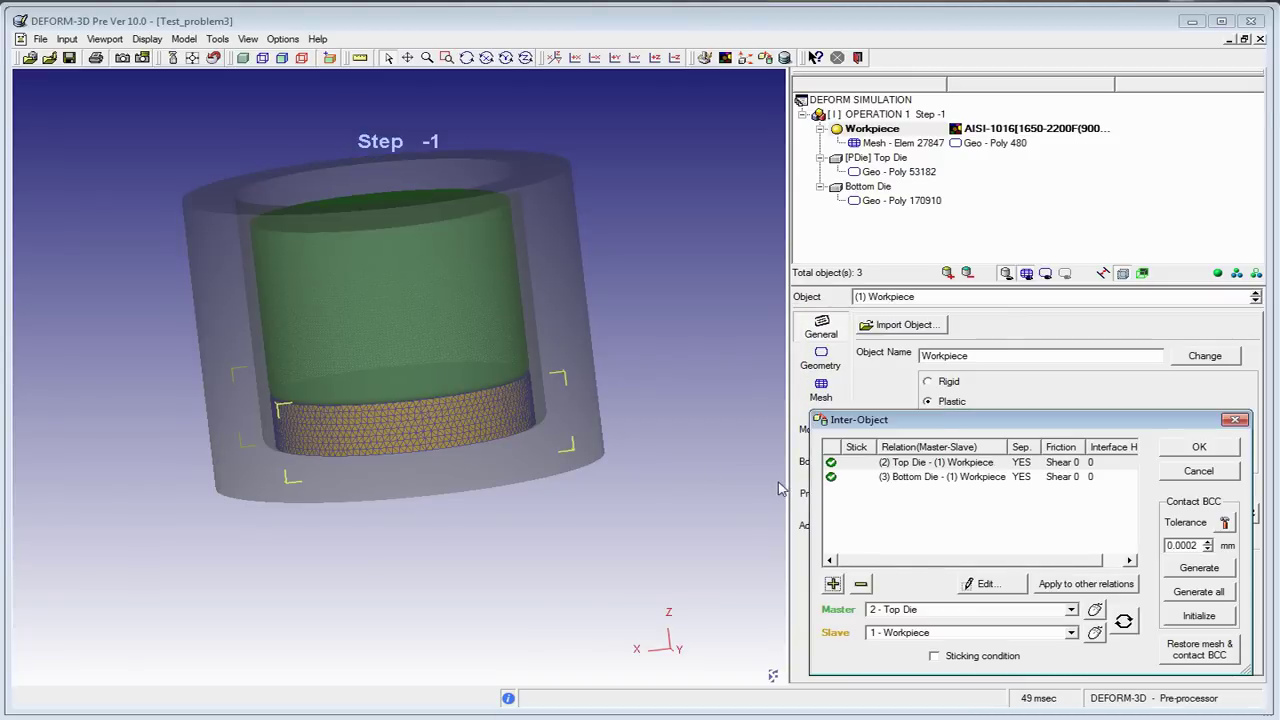
pyautogui.click(946, 477)
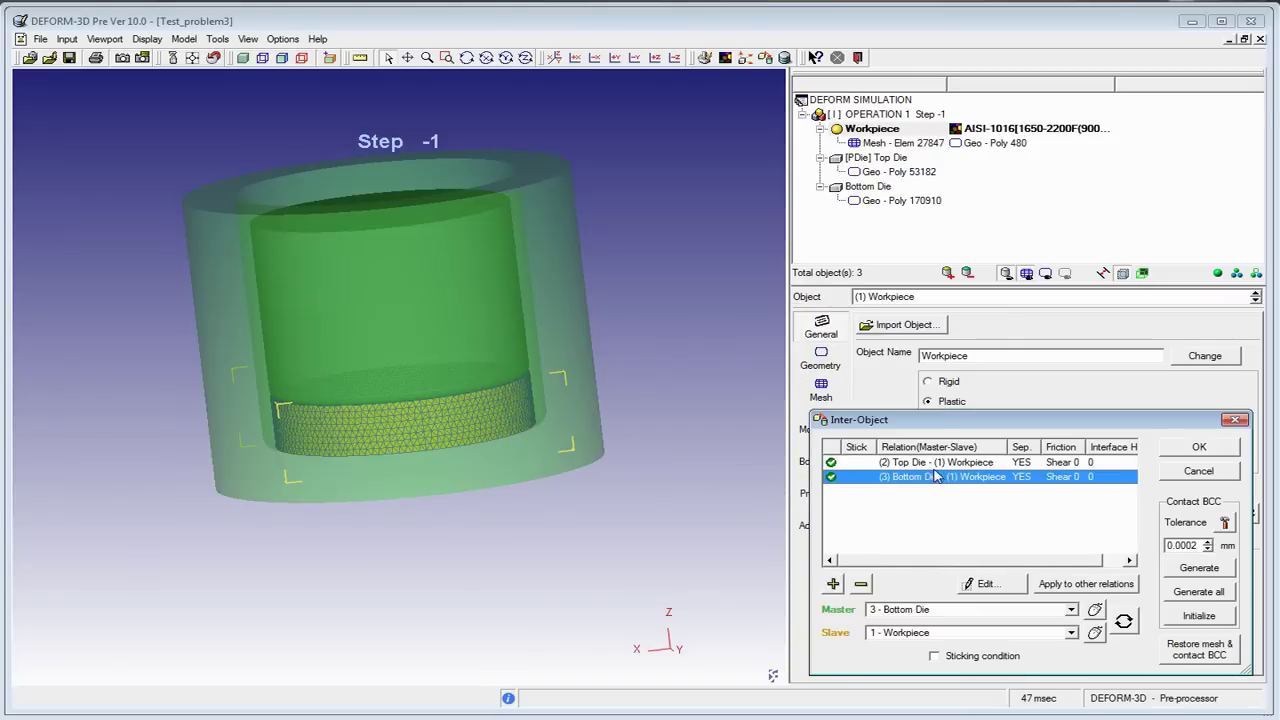
pyautogui.click(932, 464)
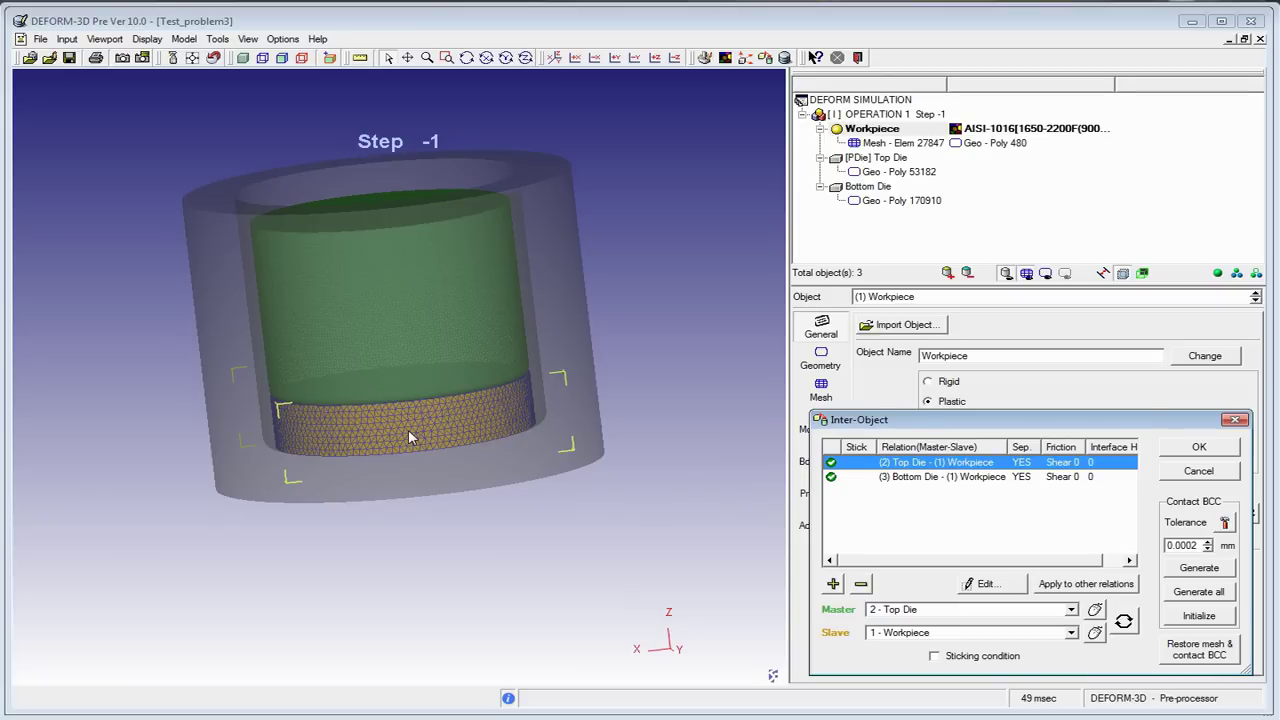
pyautogui.click(833, 584)
pyautogui.click(928, 609)
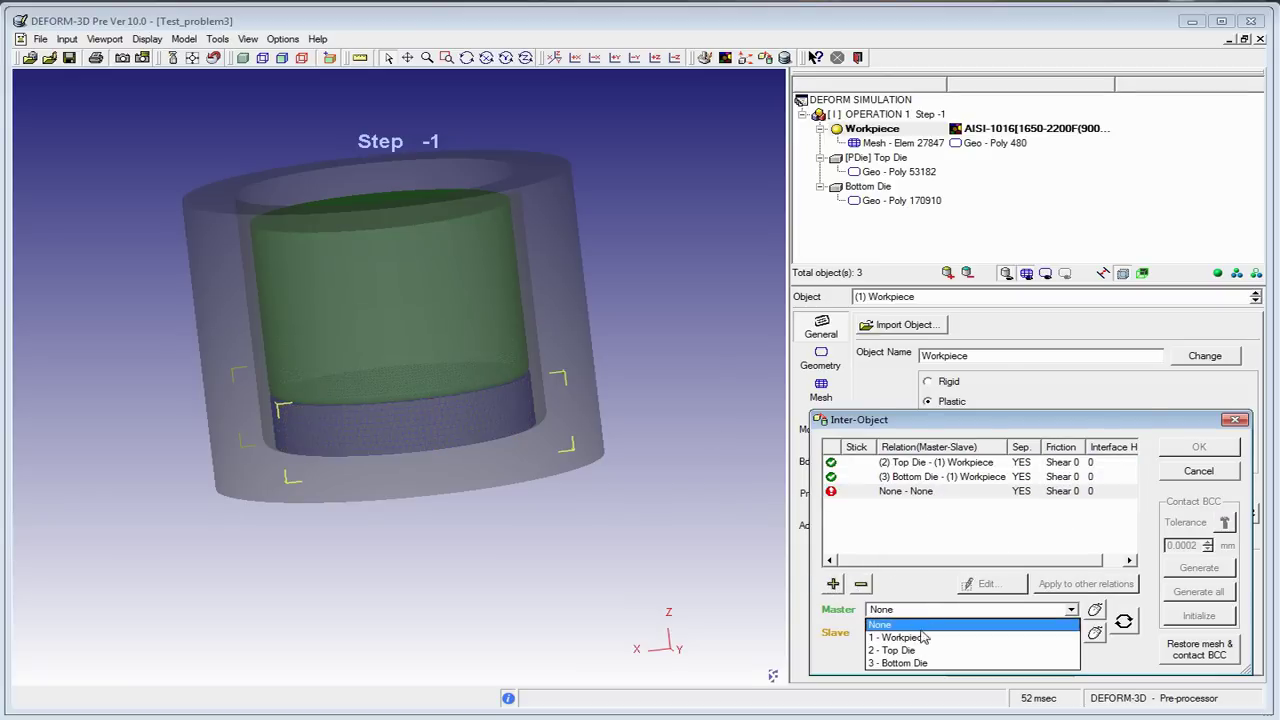
pyautogui.click(922, 638)
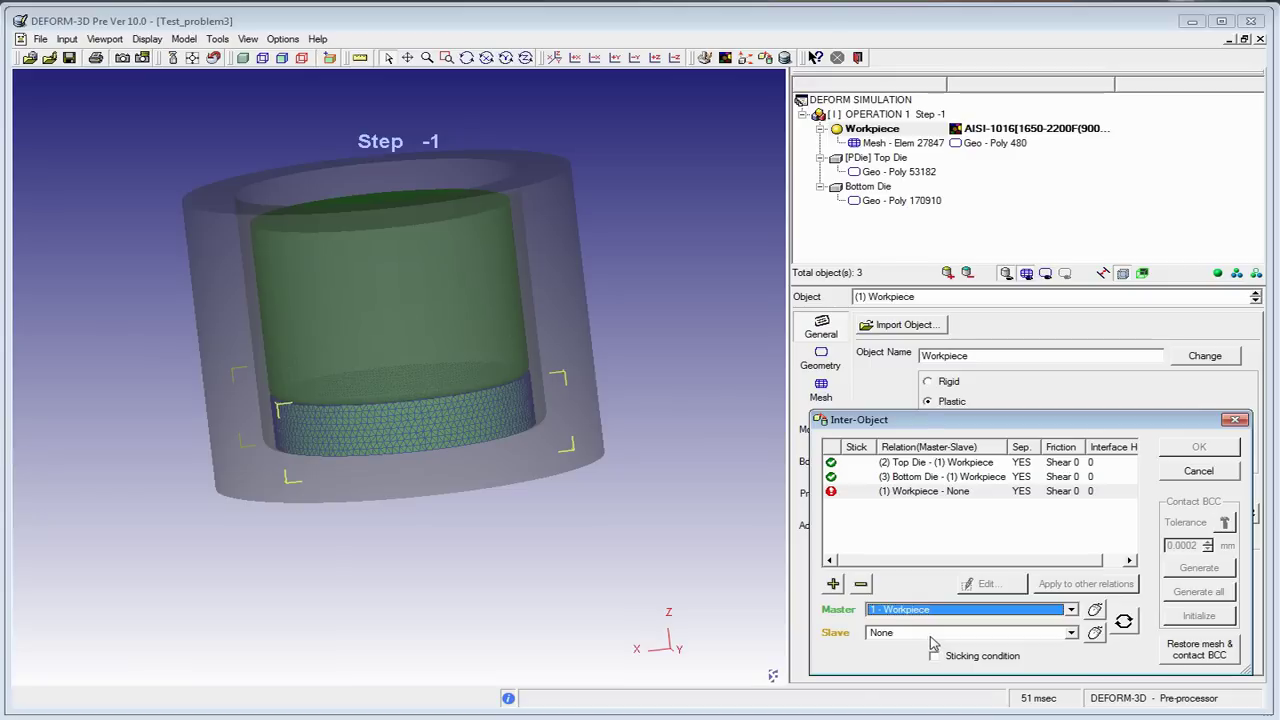
pyautogui.click(930, 633)
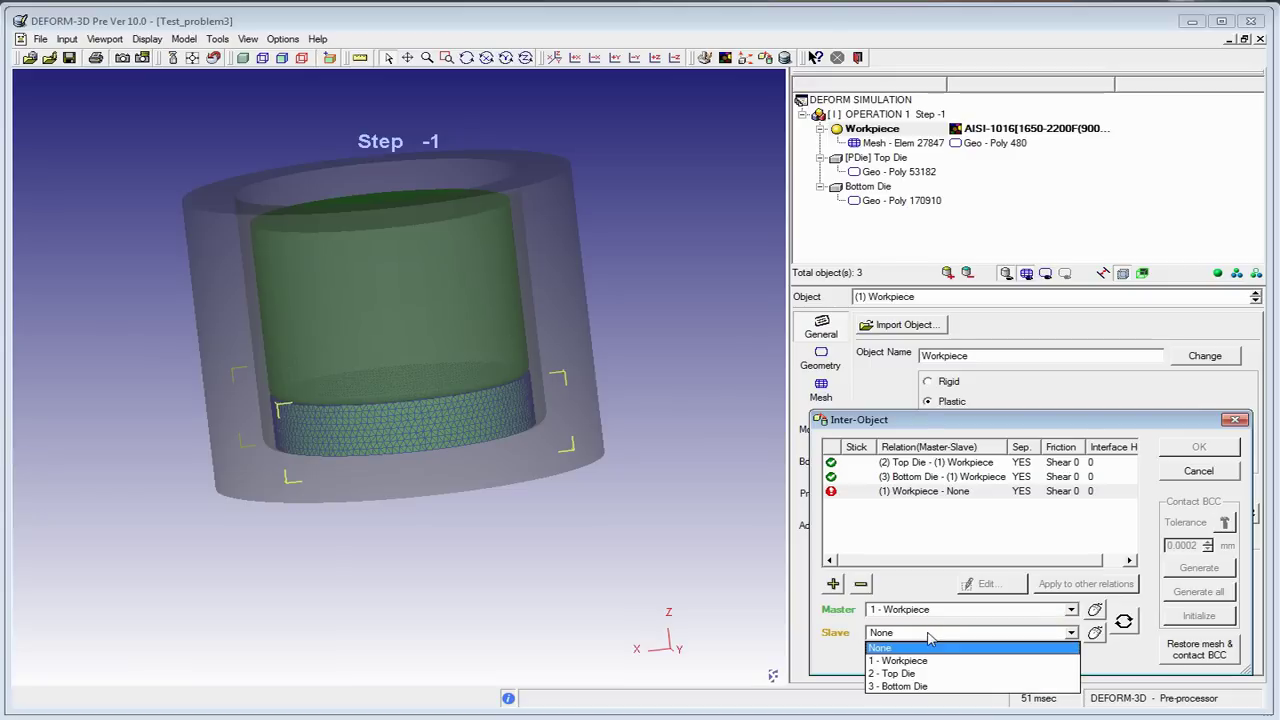
pyautogui.click(940, 687)
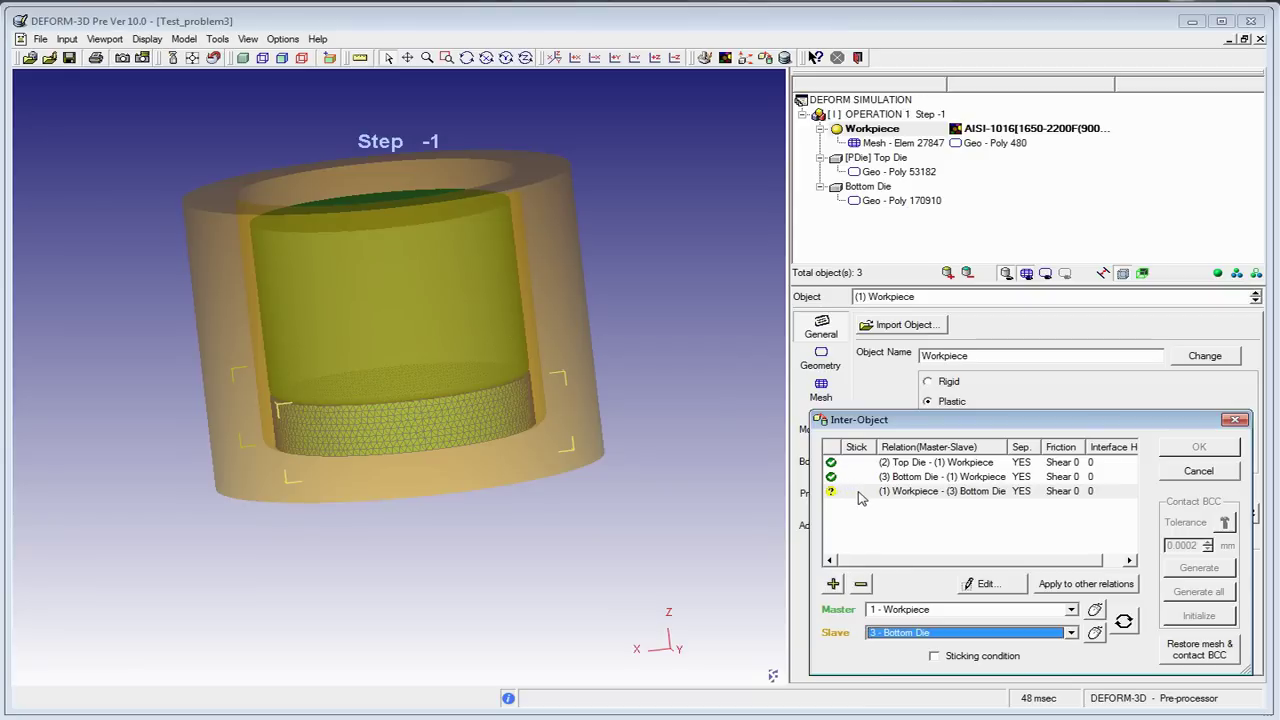
pyautogui.click(861, 585)
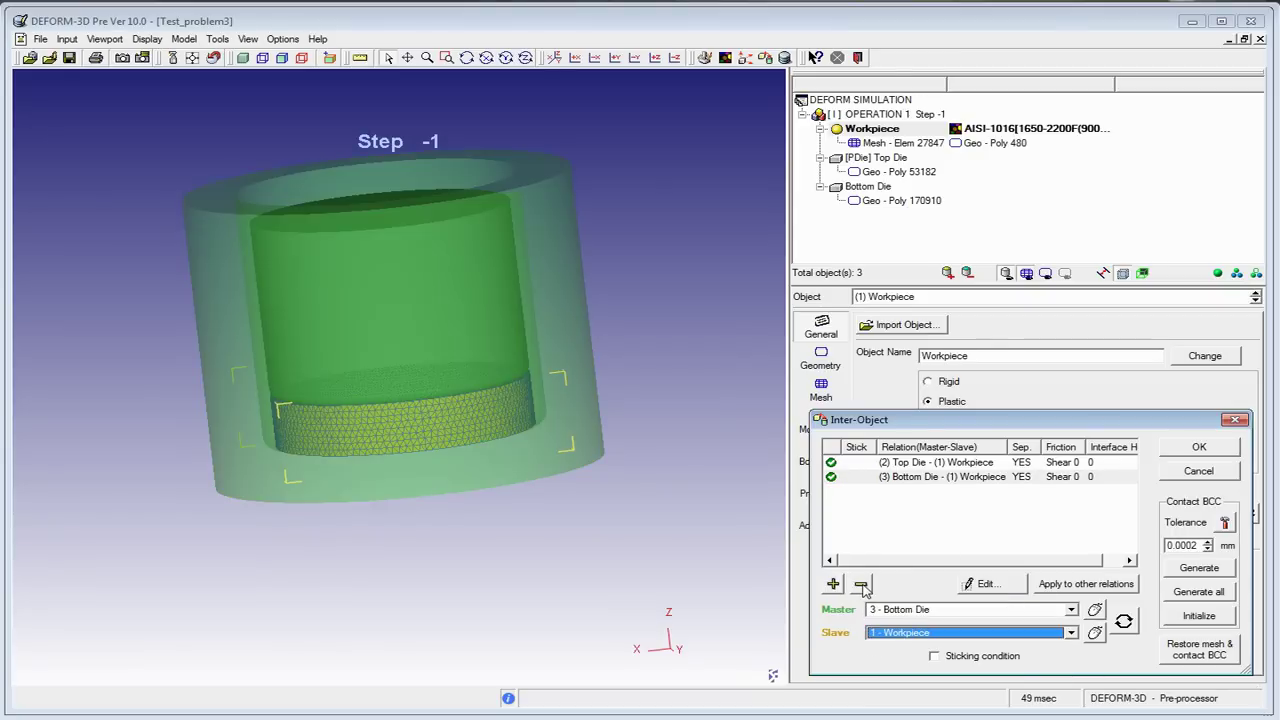
pyautogui.click(930, 481)
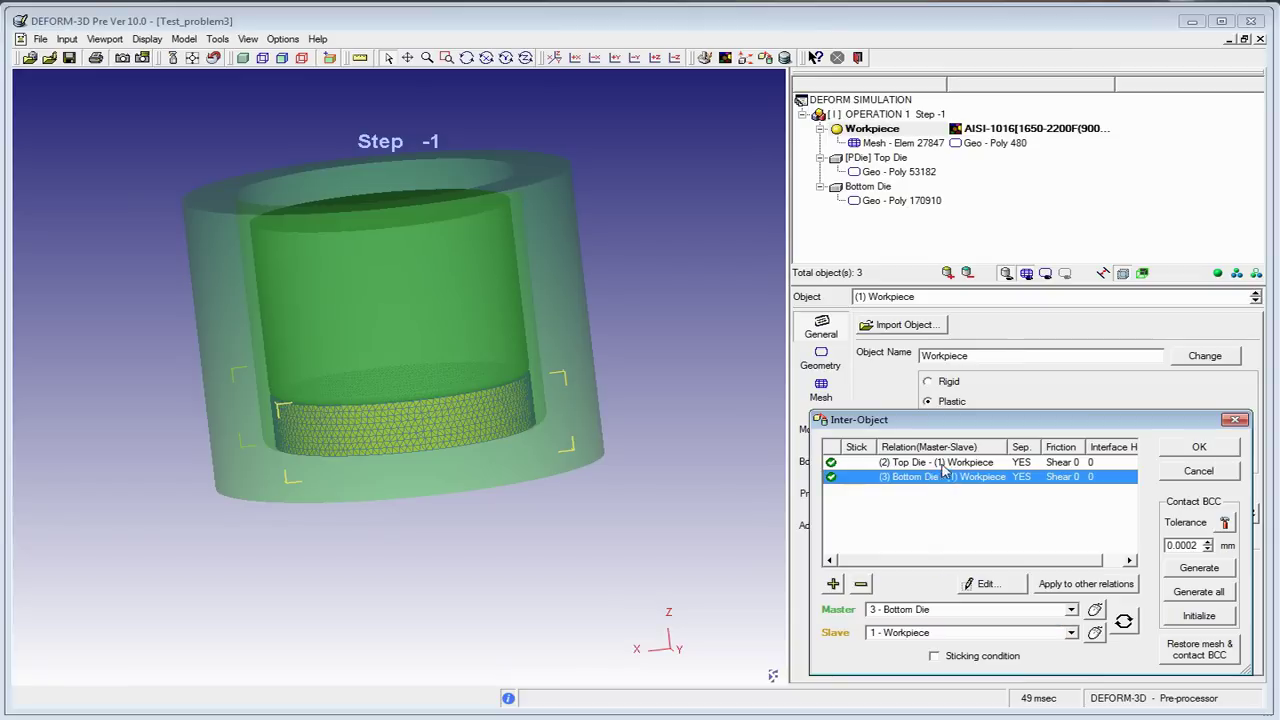
pyautogui.click(942, 465)
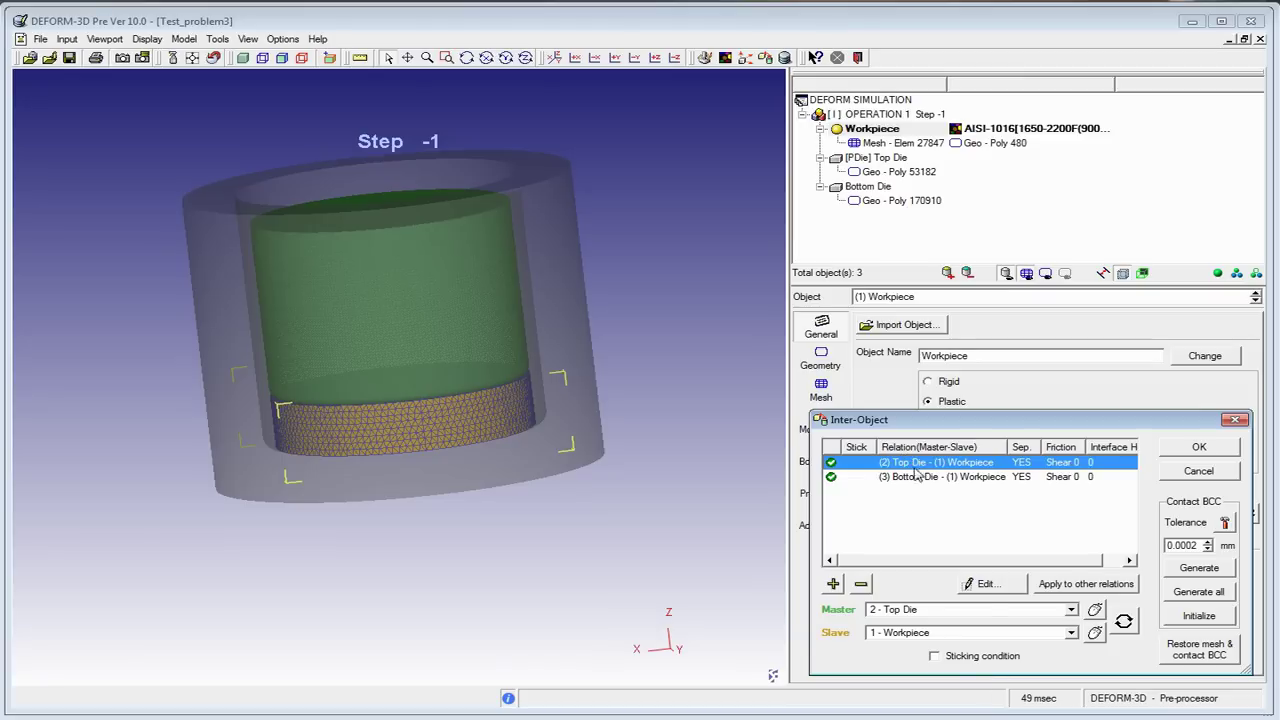
# Set the Top Die–Workpiece contact to shear friction 0.7 using the Hot forging (dry) preset
pyautogui.doubleClick(985, 466)
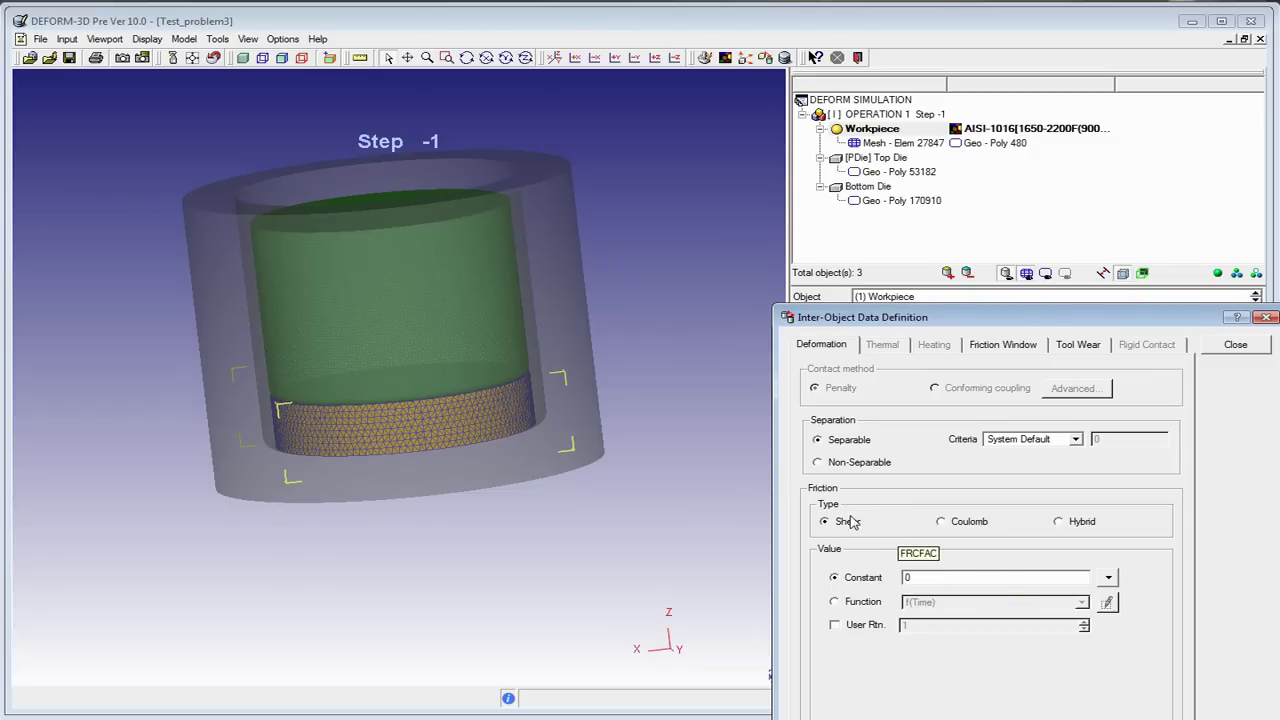
pyautogui.click(1108, 577)
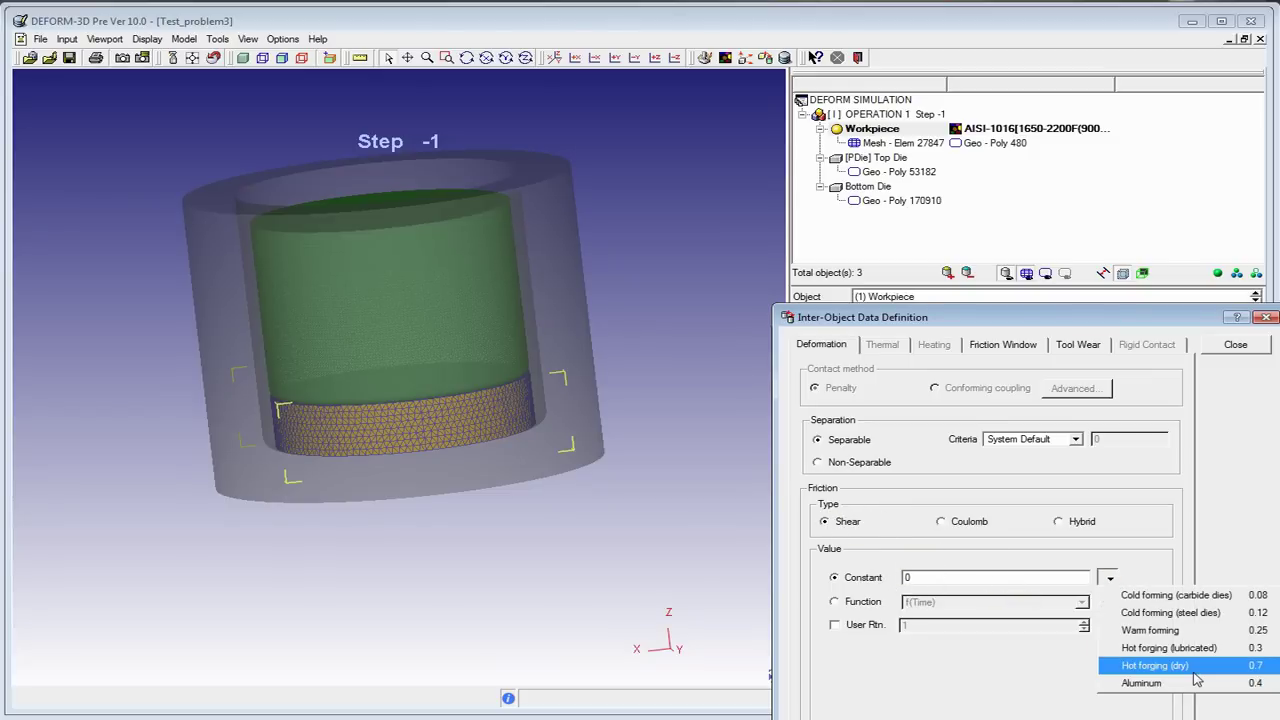
pyautogui.click(1193, 667)
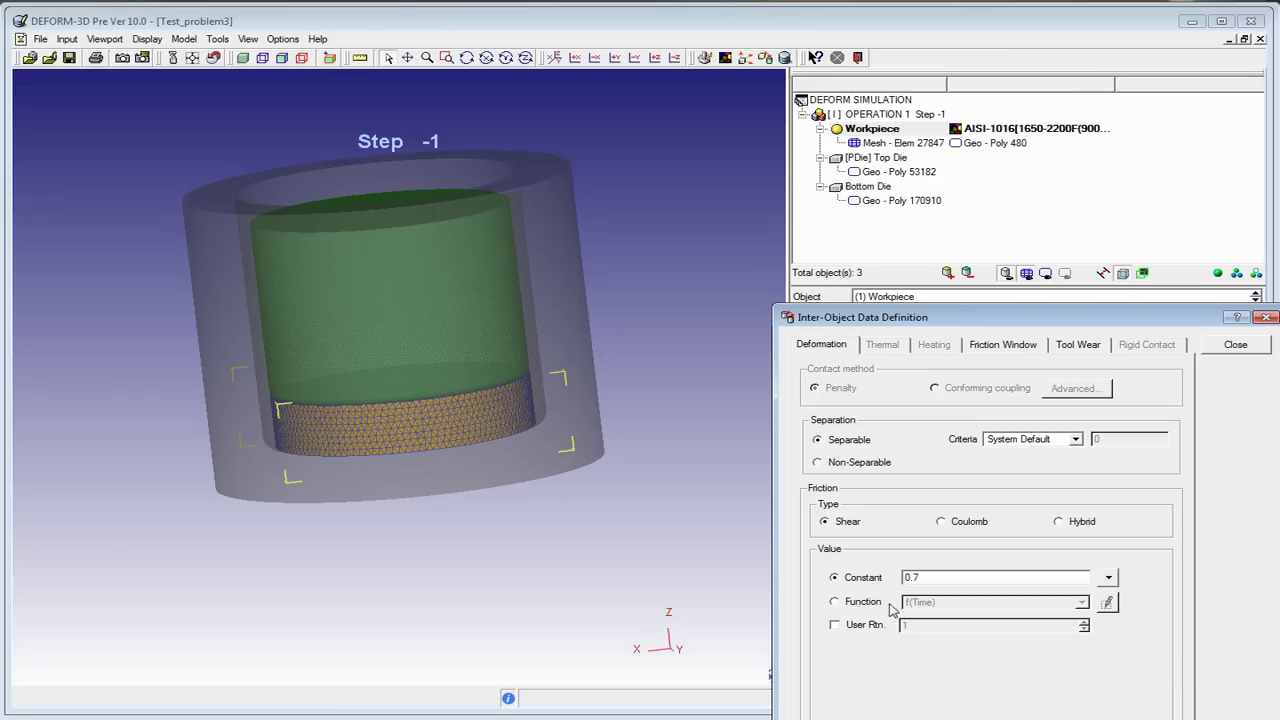
pyautogui.click(975, 581)
pyautogui.click(1020, 350)
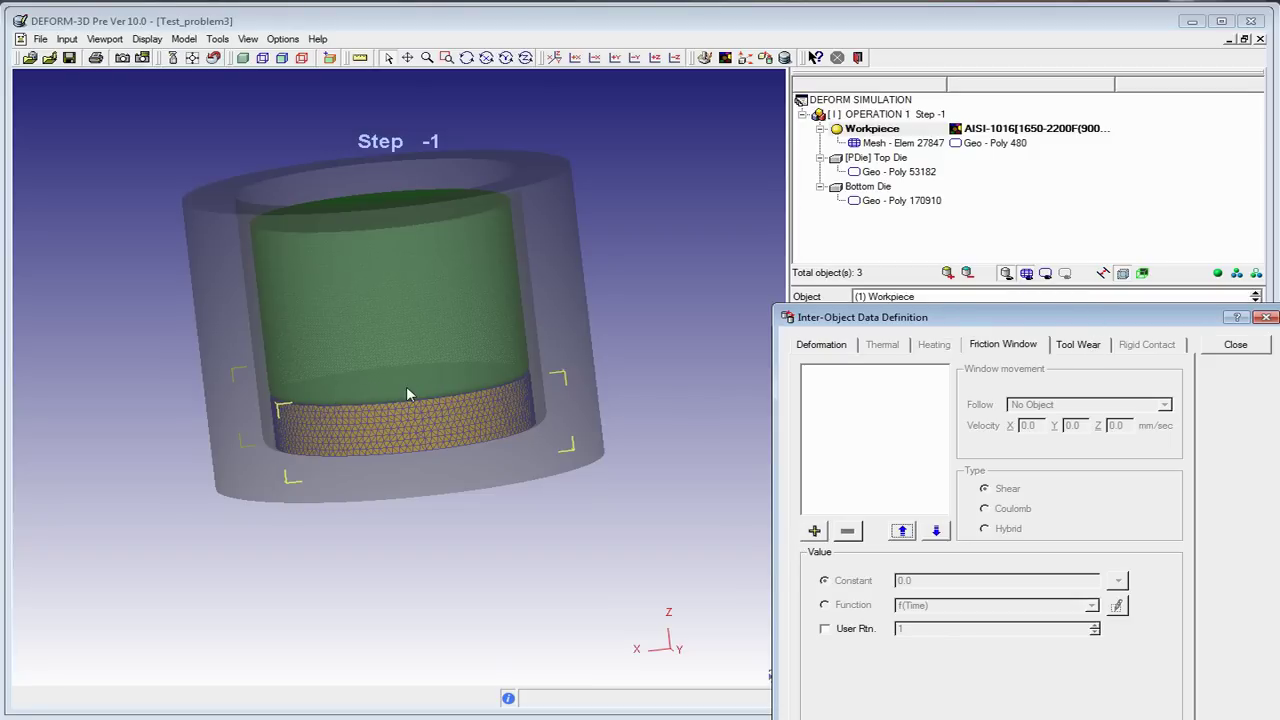
pyautogui.click(830, 344)
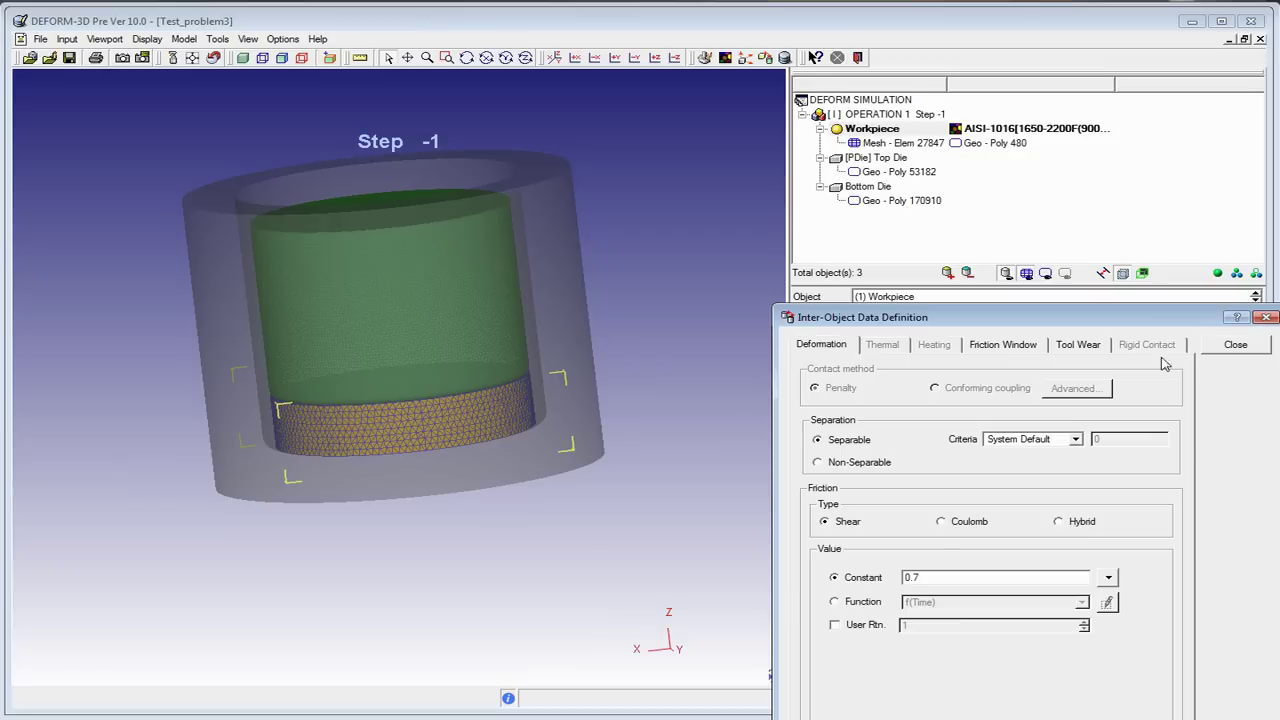
pyautogui.click(1108, 352)
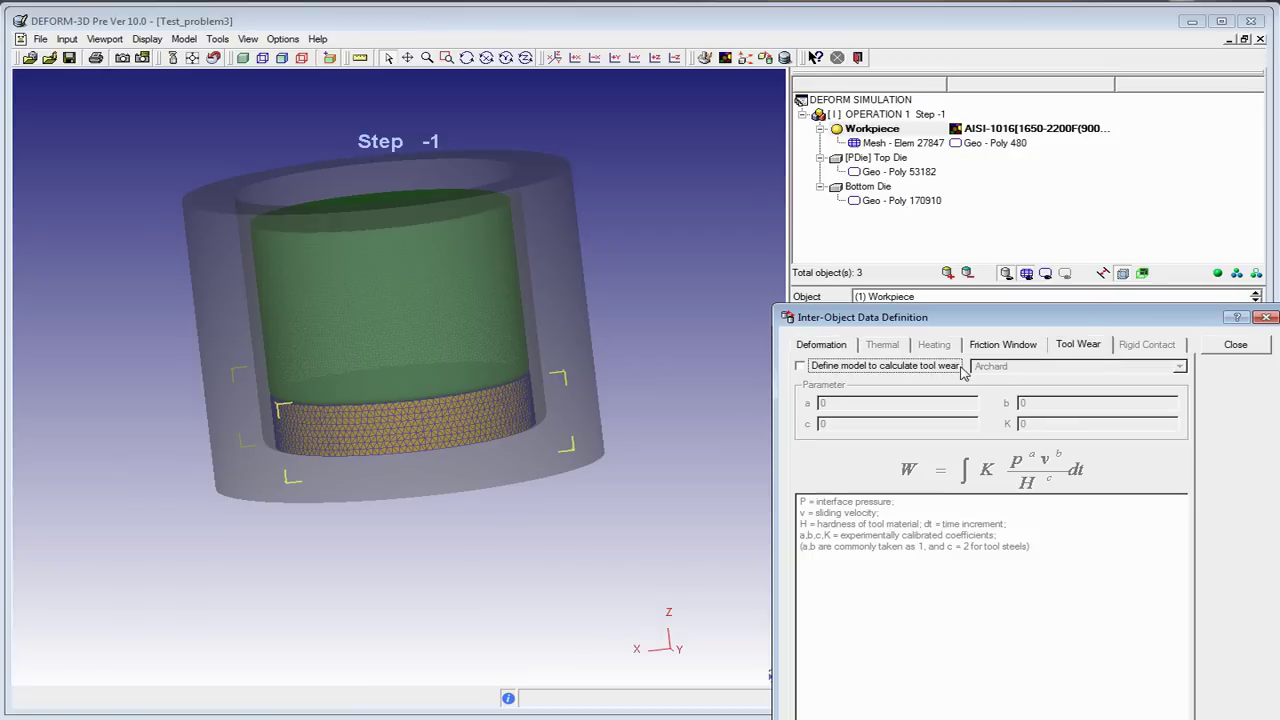
pyautogui.click(833, 346)
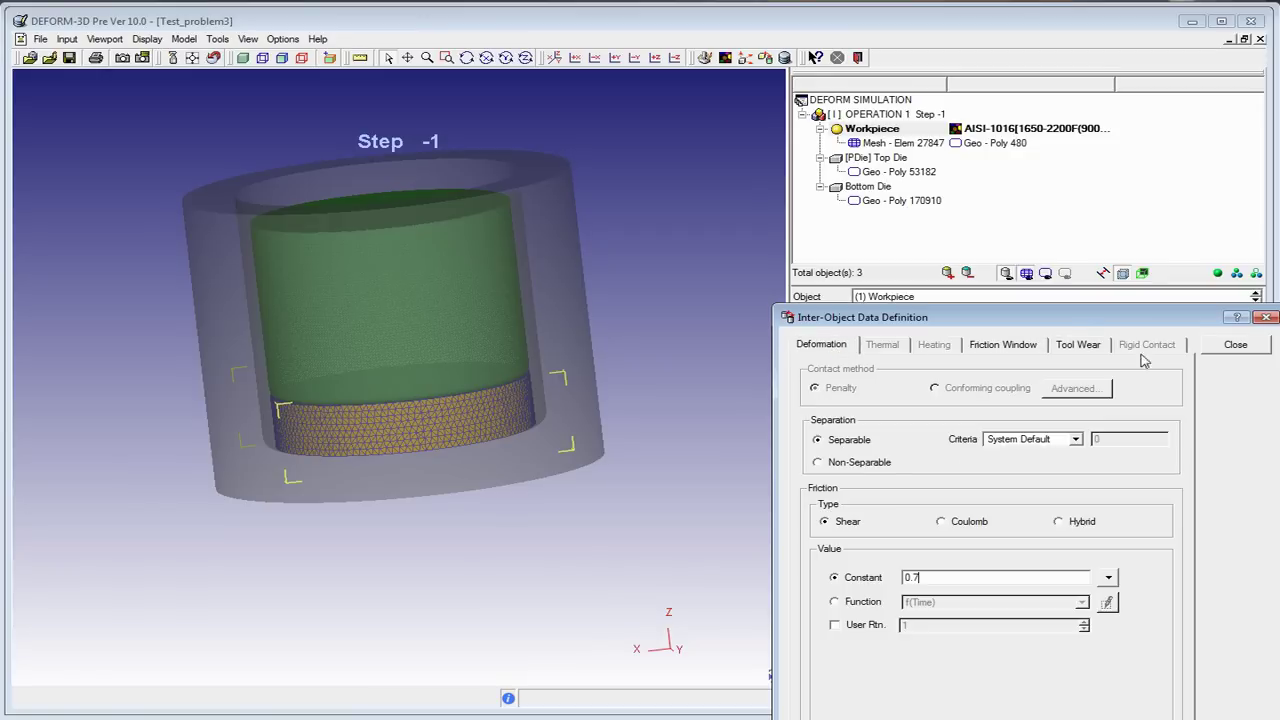
pyautogui.click(1236, 345)
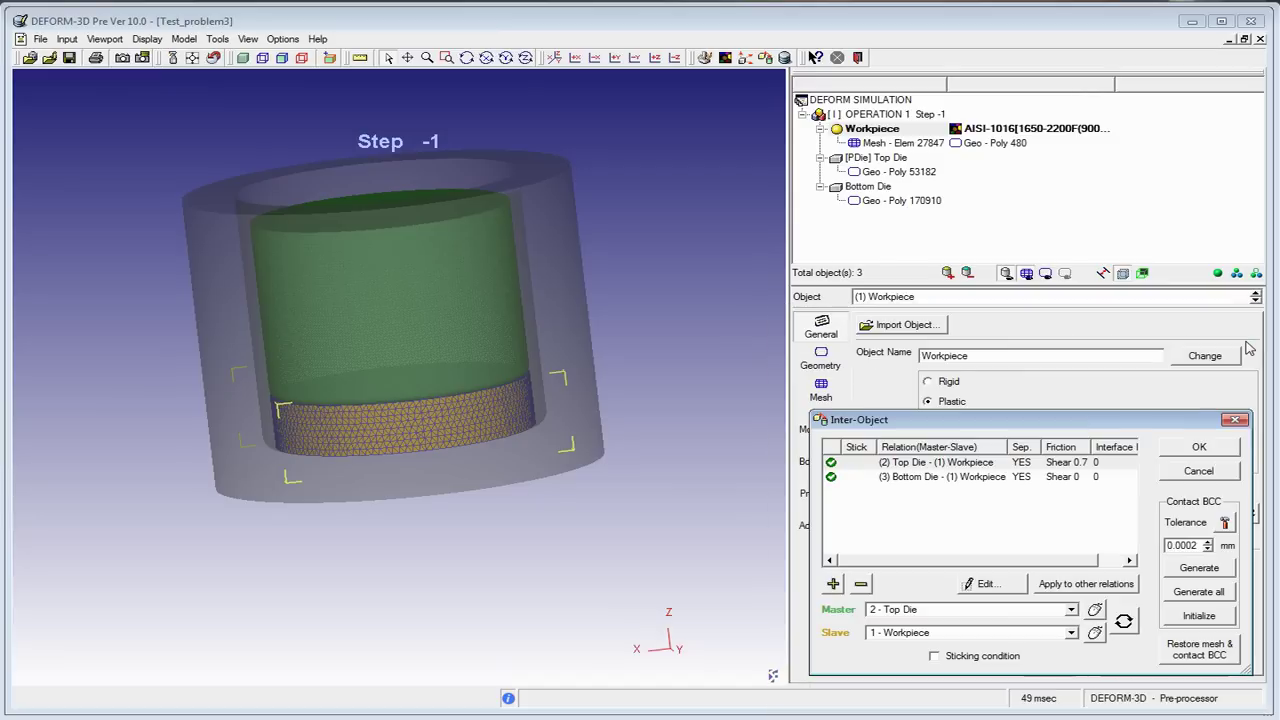
# Copy the 0.7 friction to Bottom Die–Workpiece, auto-calculate a 0.142 mm tolerance and generate all contacts
pyautogui.click(1086, 464)
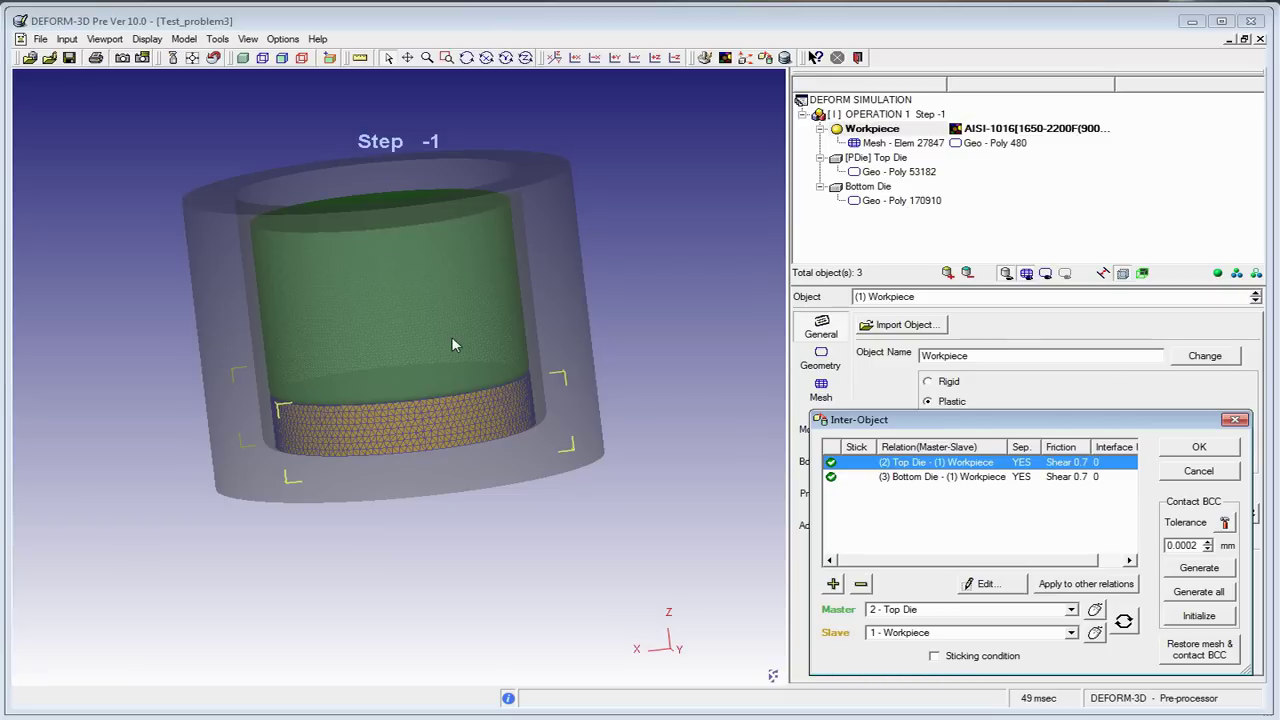
pyautogui.moveTo(451, 336)
pyautogui.mouseDown(button='middle')
pyautogui.moveTo(449, 417)
pyautogui.moveTo(455, 325)
pyautogui.mouseUp(button='middle')
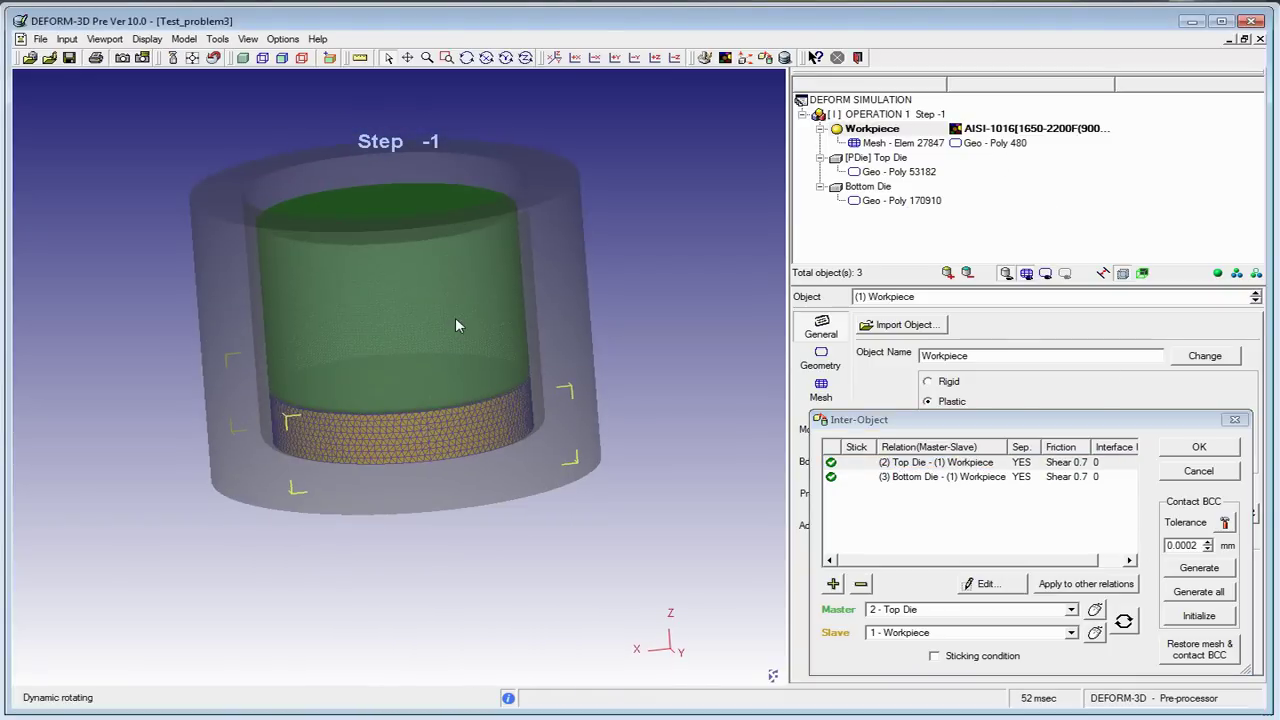
pyautogui.click(1228, 523)
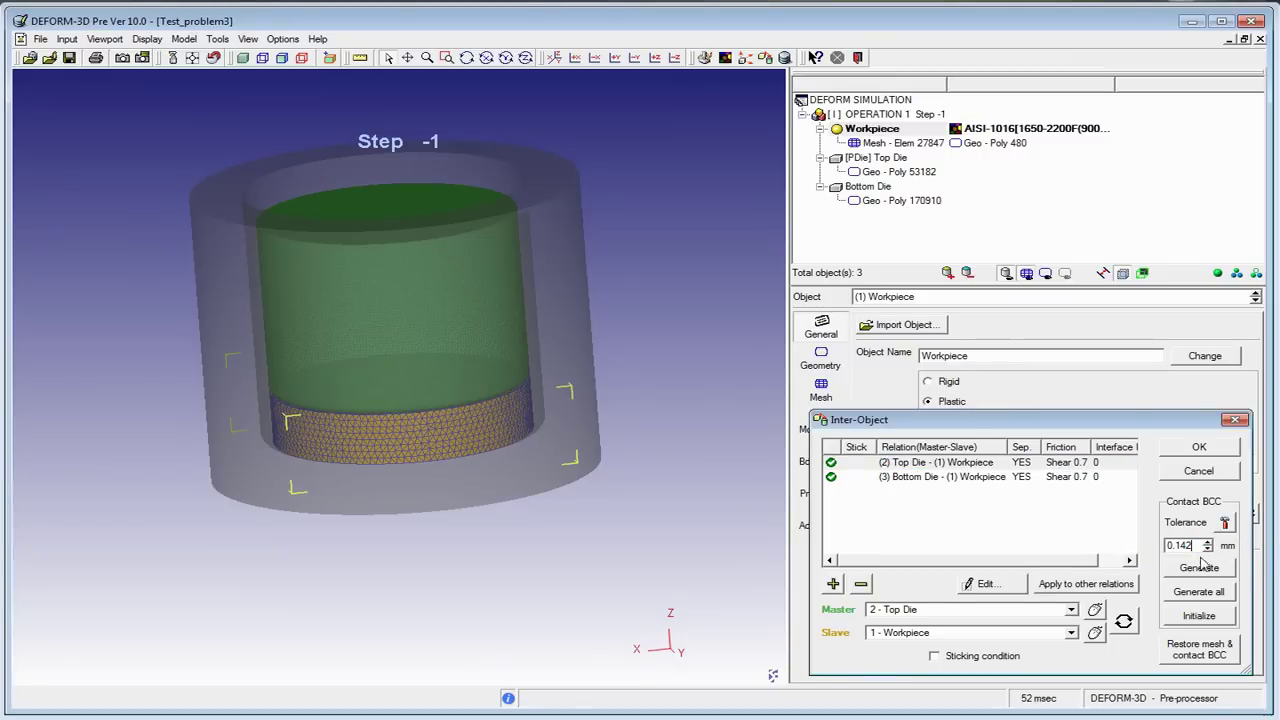
pyautogui.click(1212, 591)
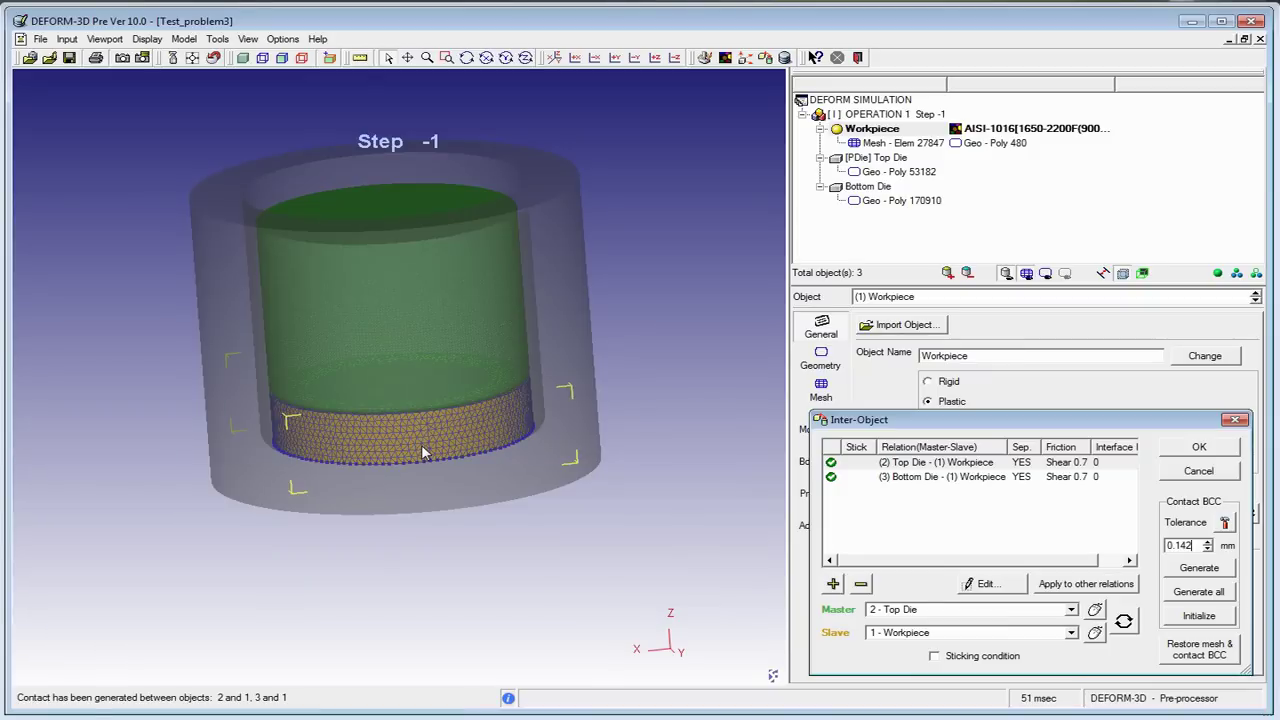
# Inspect the generated contact nodes on the workpiece from several angles, then close the relations list
pyautogui.moveTo(434, 363)
pyautogui.mouseDown()
pyautogui.moveTo(403, 526)
pyautogui.moveTo(376, 401)
pyautogui.mouseUp()
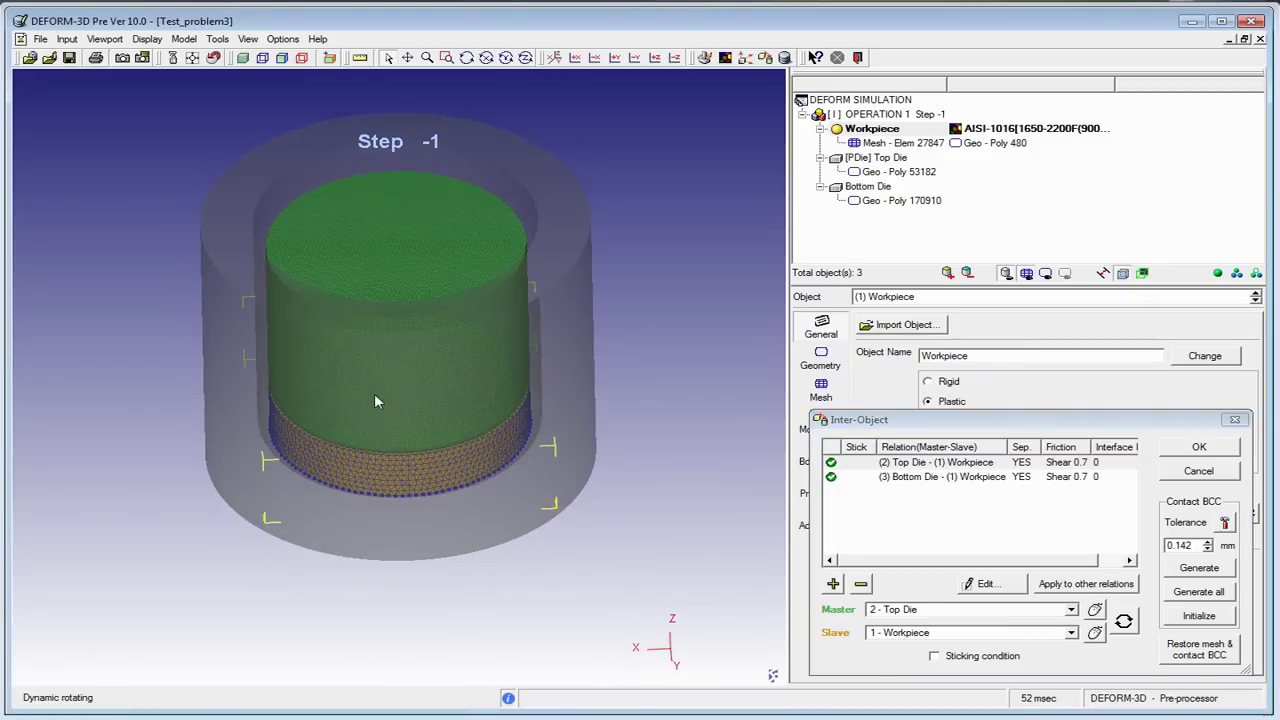
pyautogui.click(427, 57)
pyautogui.moveTo(451, 443)
pyautogui.mouseDown()
pyautogui.moveTo(399, 289)
pyautogui.moveTo(417, 551)
pyautogui.moveTo(417, 363)
pyautogui.mouseUp()
pyautogui.click(940, 477)
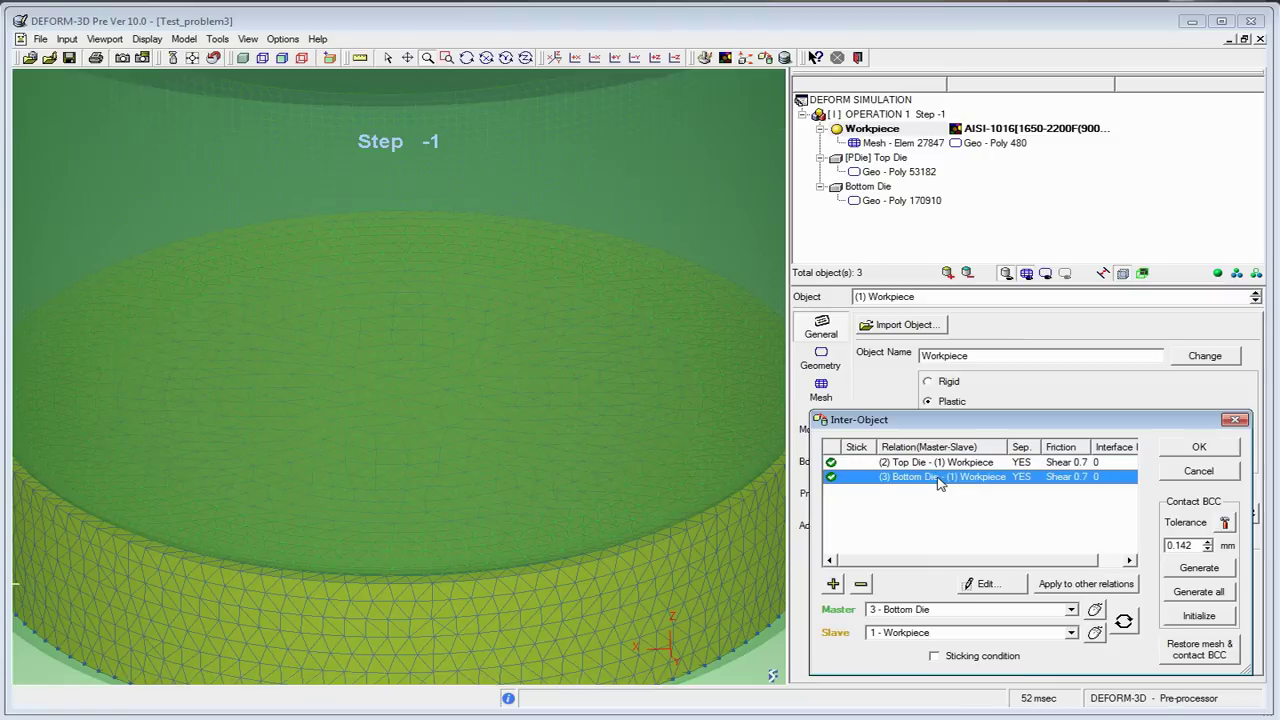
pyautogui.click(940, 463)
pyautogui.moveTo(451, 583)
pyautogui.mouseDown()
pyautogui.moveTo(462, 244)
pyautogui.moveTo(451, 289)
pyautogui.moveTo(446, 229)
pyautogui.moveTo(406, 586)
pyautogui.moveTo(463, 509)
pyautogui.moveTo(517, 634)
pyautogui.moveTo(466, 518)
pyautogui.moveTo(434, 343)
pyautogui.moveTo(437, 486)
pyautogui.mouseUp()
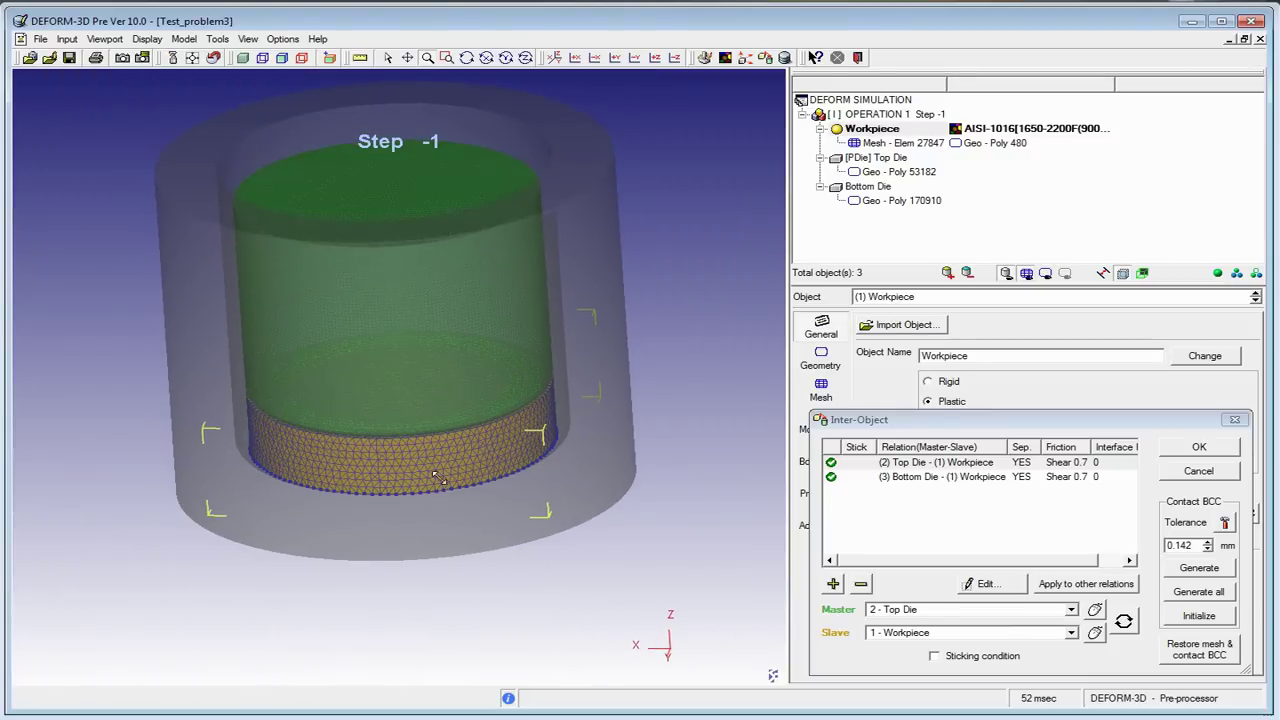
pyautogui.moveTo(518, 424)
pyautogui.mouseDown()
pyautogui.moveTo(488, 437)
pyautogui.moveTo(472, 397)
pyautogui.mouseUp()
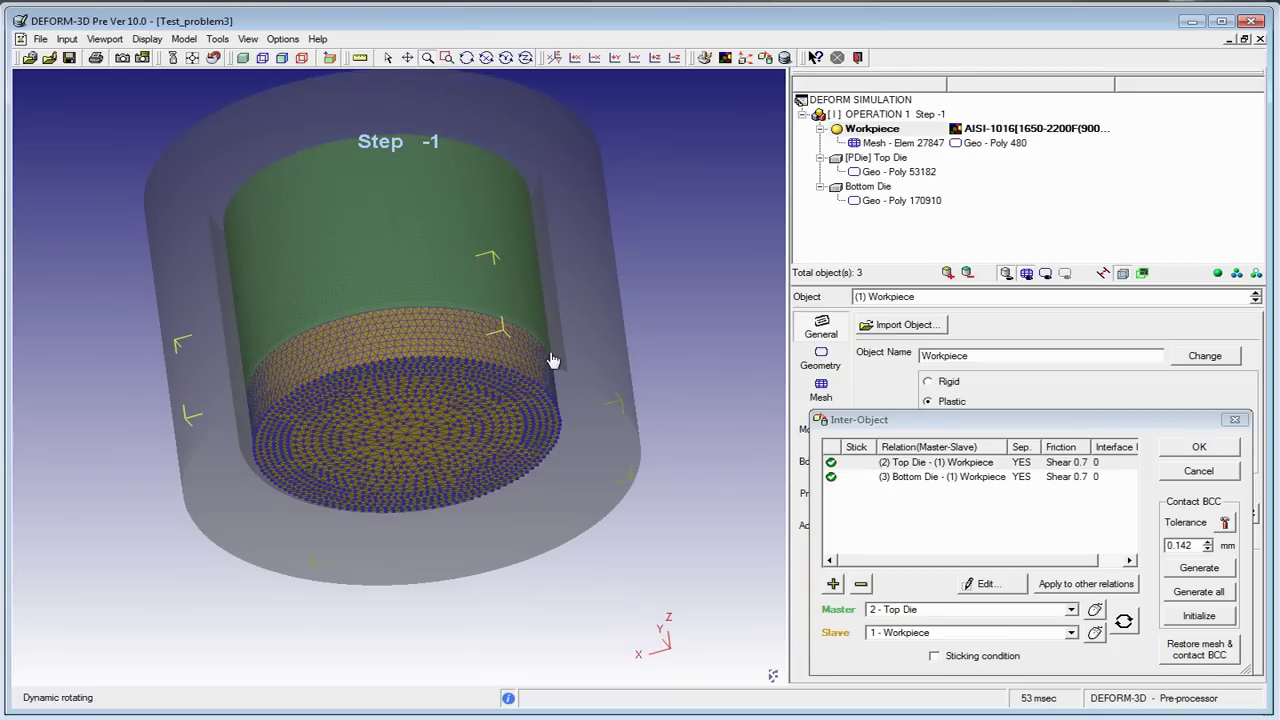
pyautogui.moveTo(551, 360)
pyautogui.mouseDown()
pyautogui.moveTo(397, 297)
pyautogui.moveTo(535, 422)
pyautogui.moveTo(457, 423)
pyautogui.moveTo(457, 409)
pyautogui.moveTo(505, 498)
pyautogui.mouseUp()
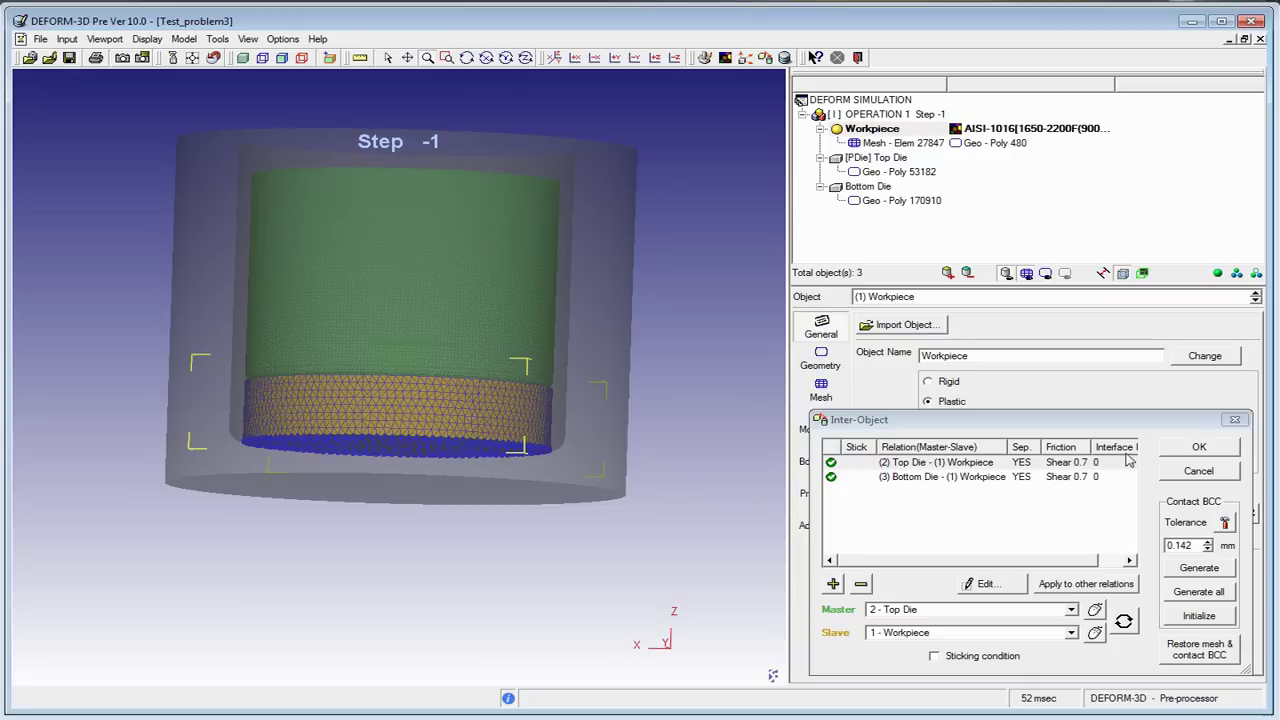
pyautogui.click(1180, 450)
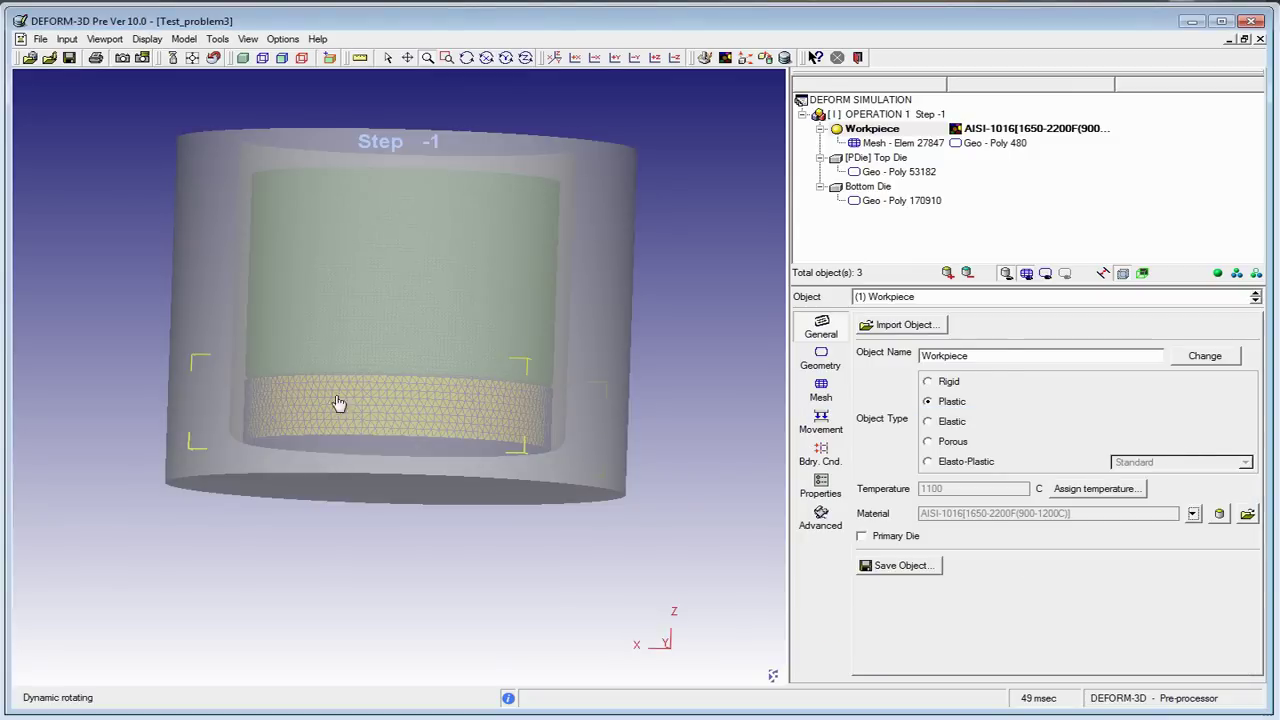
# Select the Workpiece, its mesh and the Top Die in the object tree
pyautogui.moveTo(335, 404); pyautogui.dragTo(333, 409)
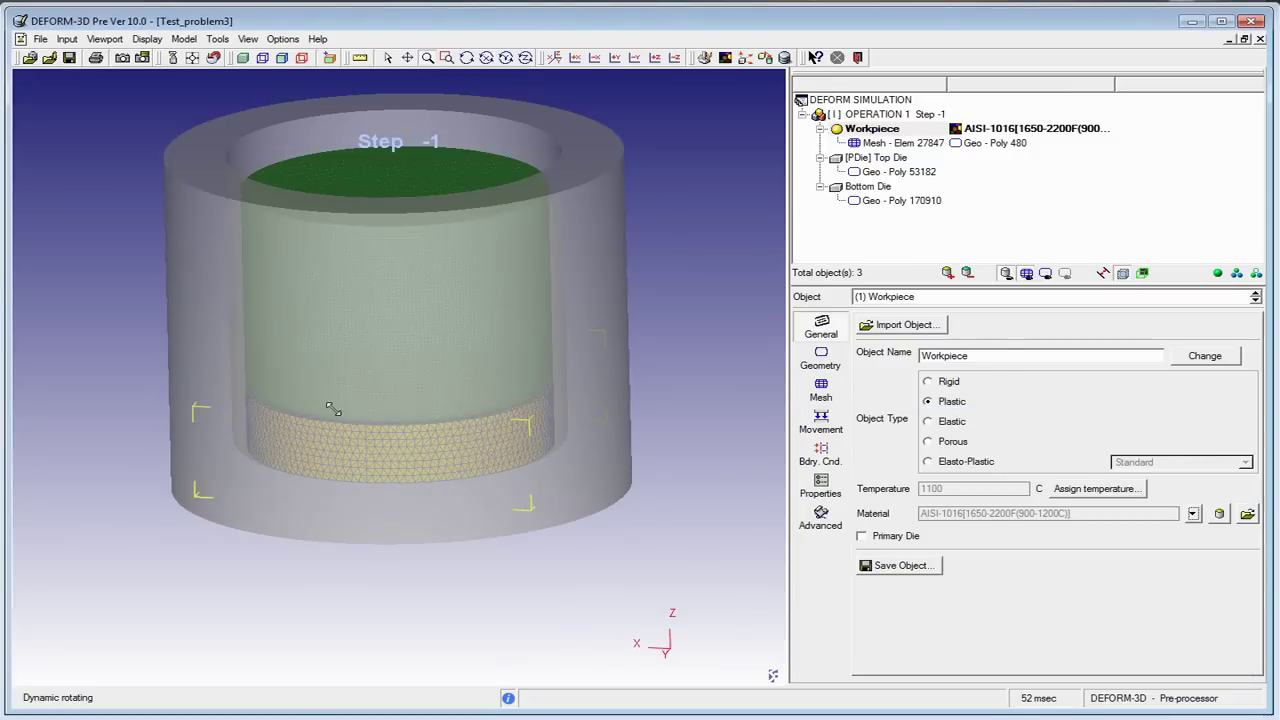
pyautogui.click(1012, 130)
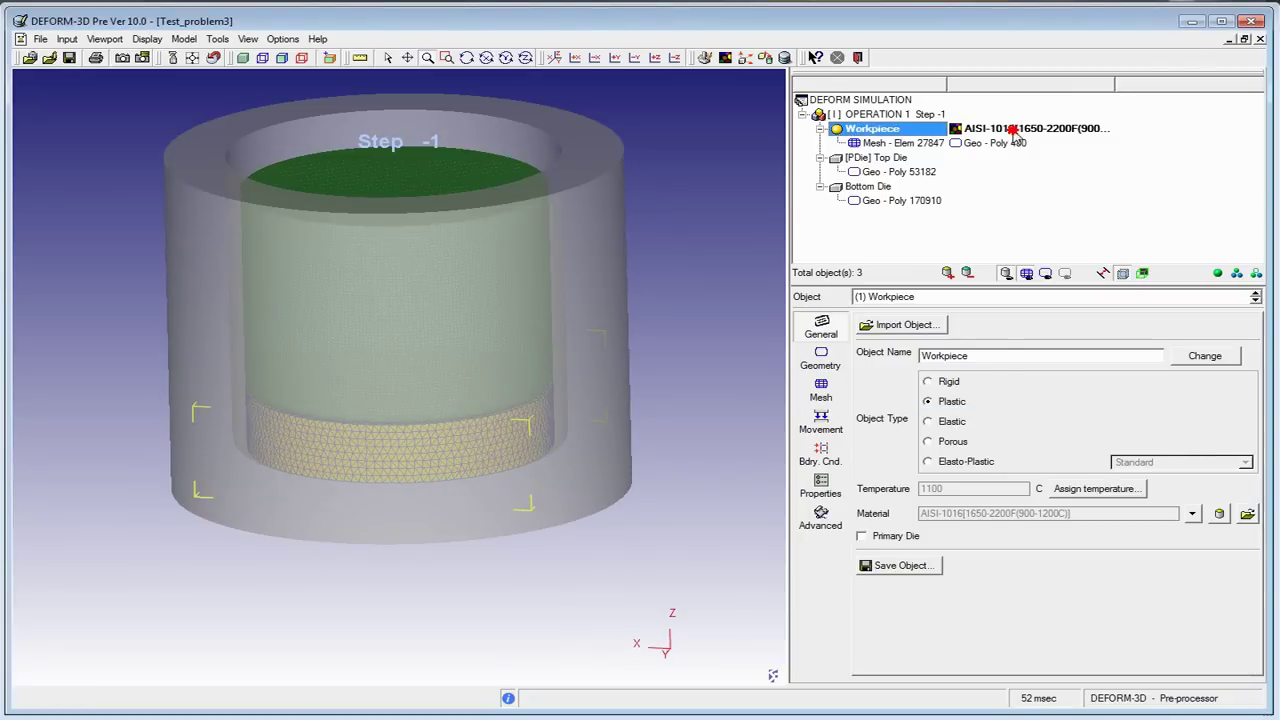
pyautogui.click(864, 144)
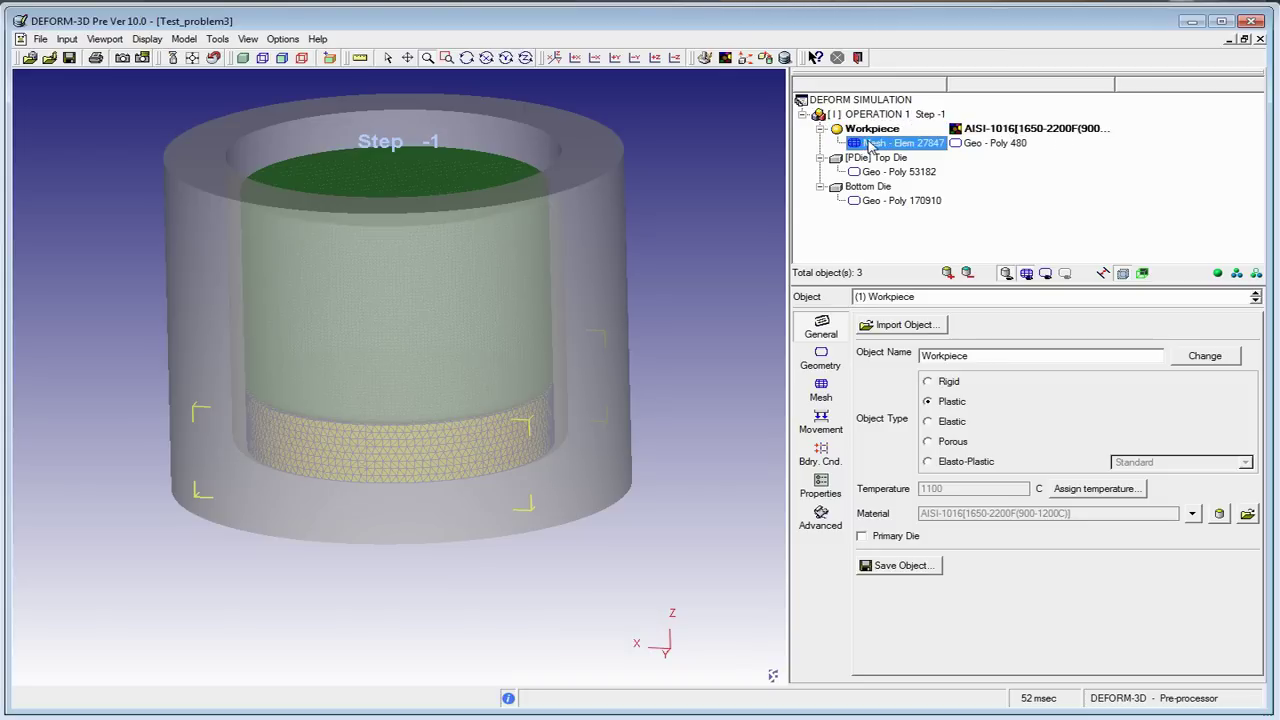
pyautogui.click(878, 160)
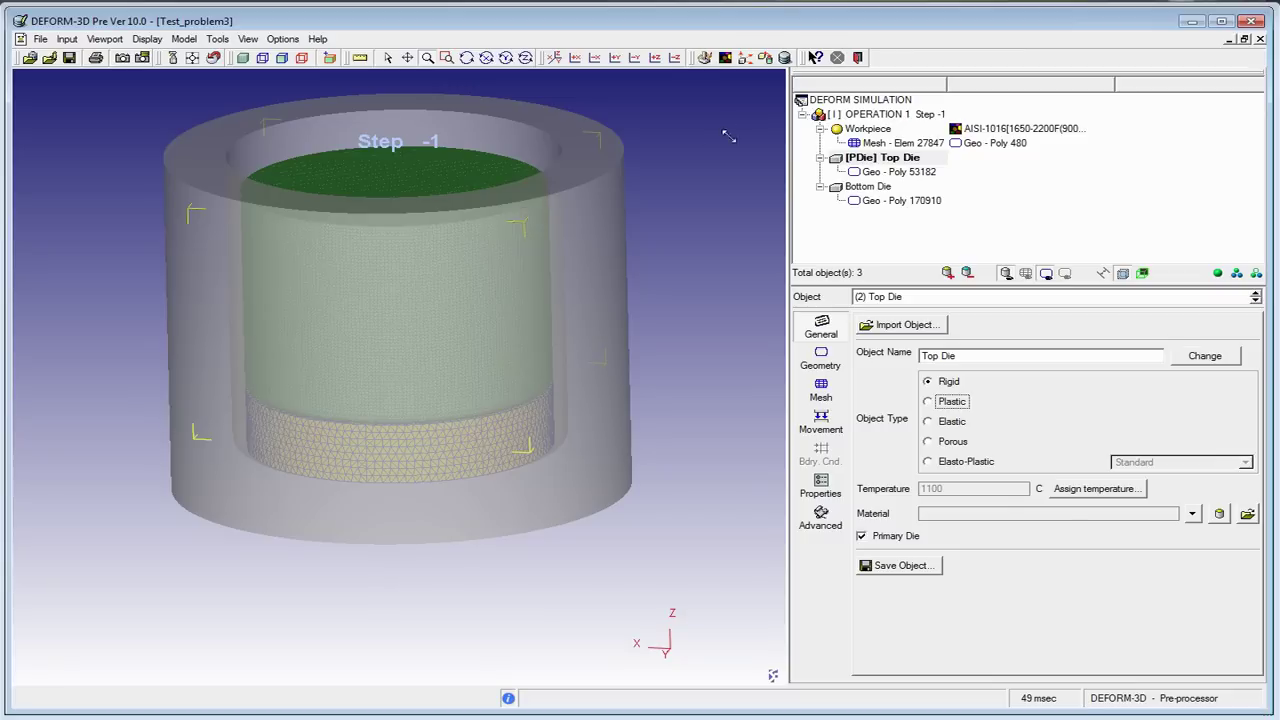
# Rename the simulation title to Simulatus and the operation to Oneandonly, then reopen Simulation Controls
pyautogui.click(704, 58)
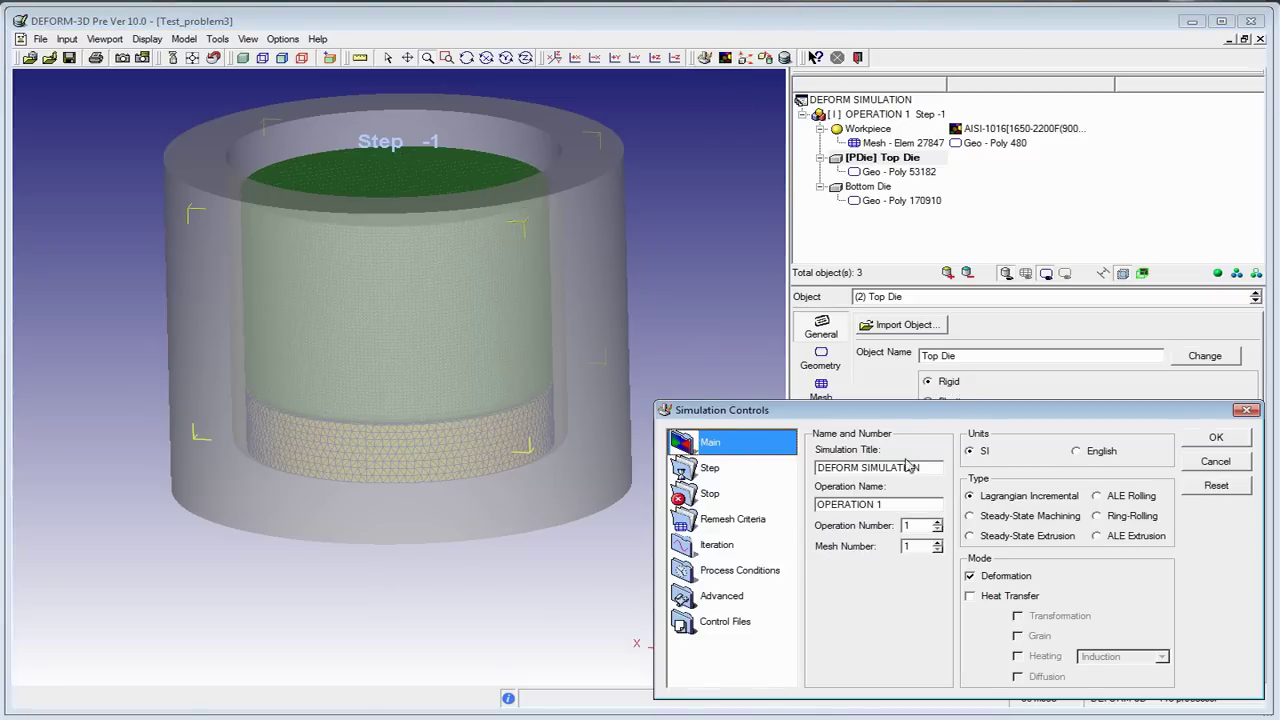
pyautogui.moveTo(926, 468); pyautogui.dragTo(795, 441)
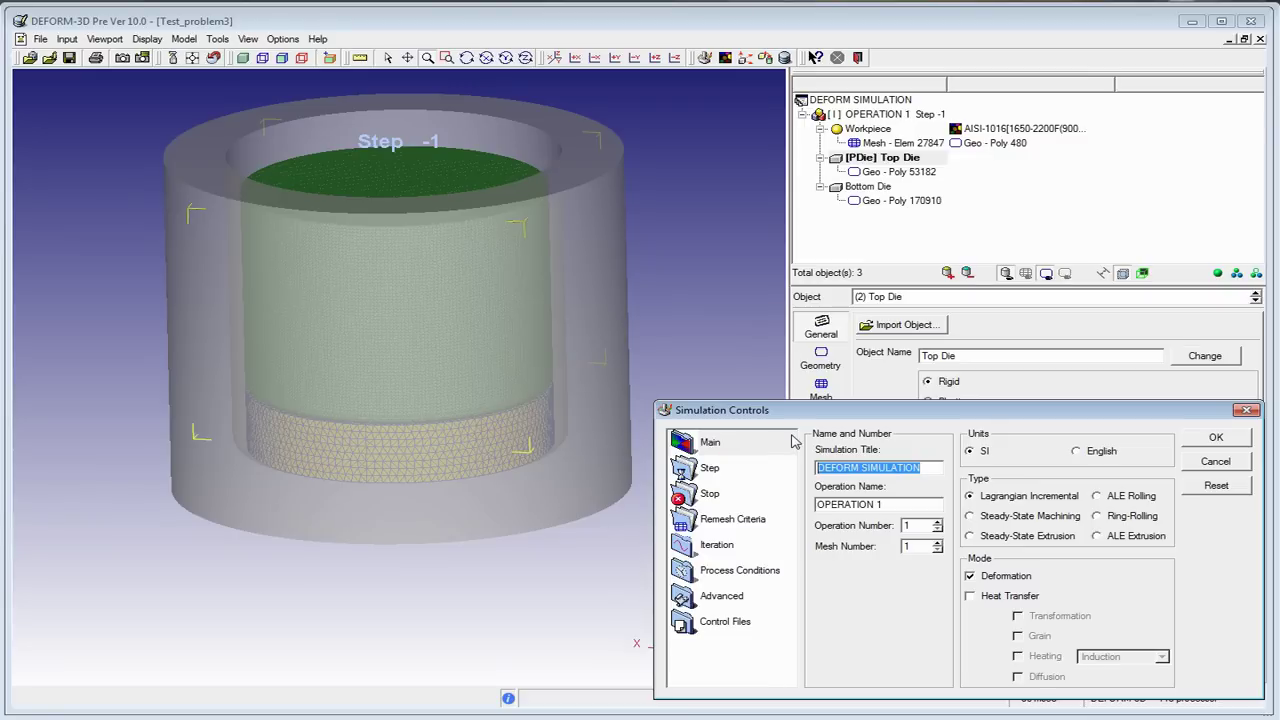
pyautogui.write('Simulatus')
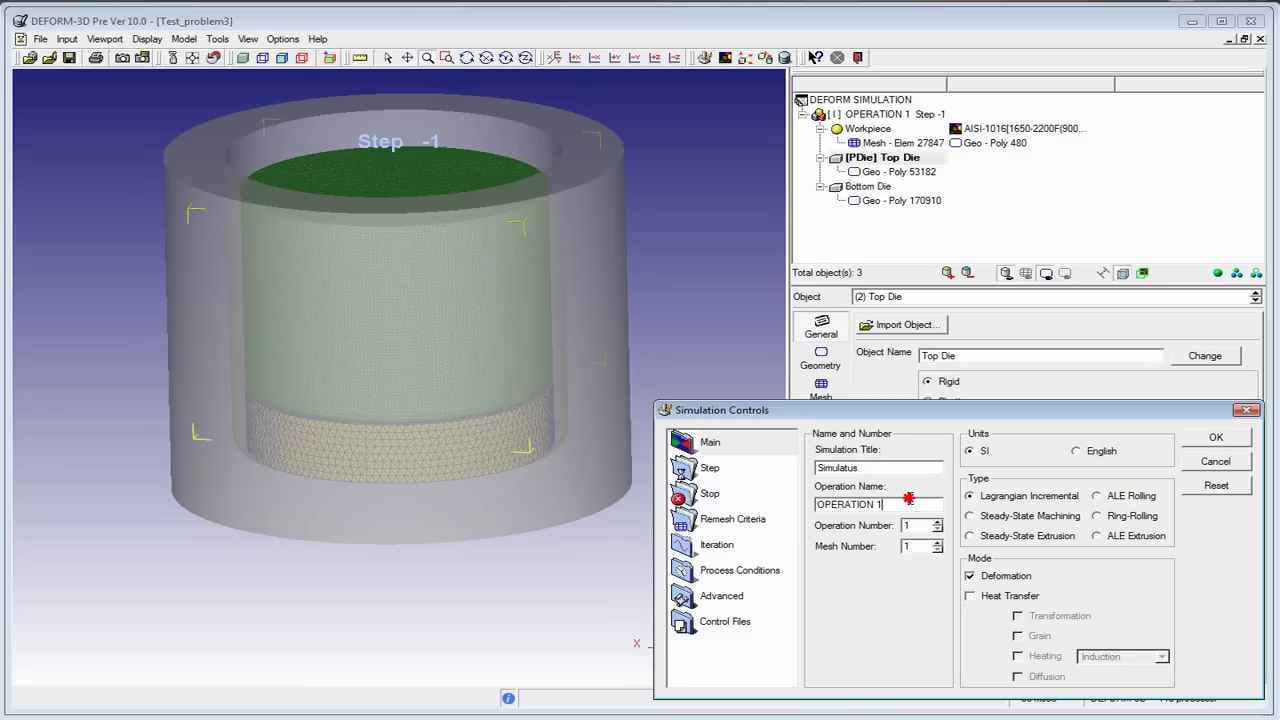
pyautogui.moveTo(906, 504); pyautogui.dragTo(782, 498)
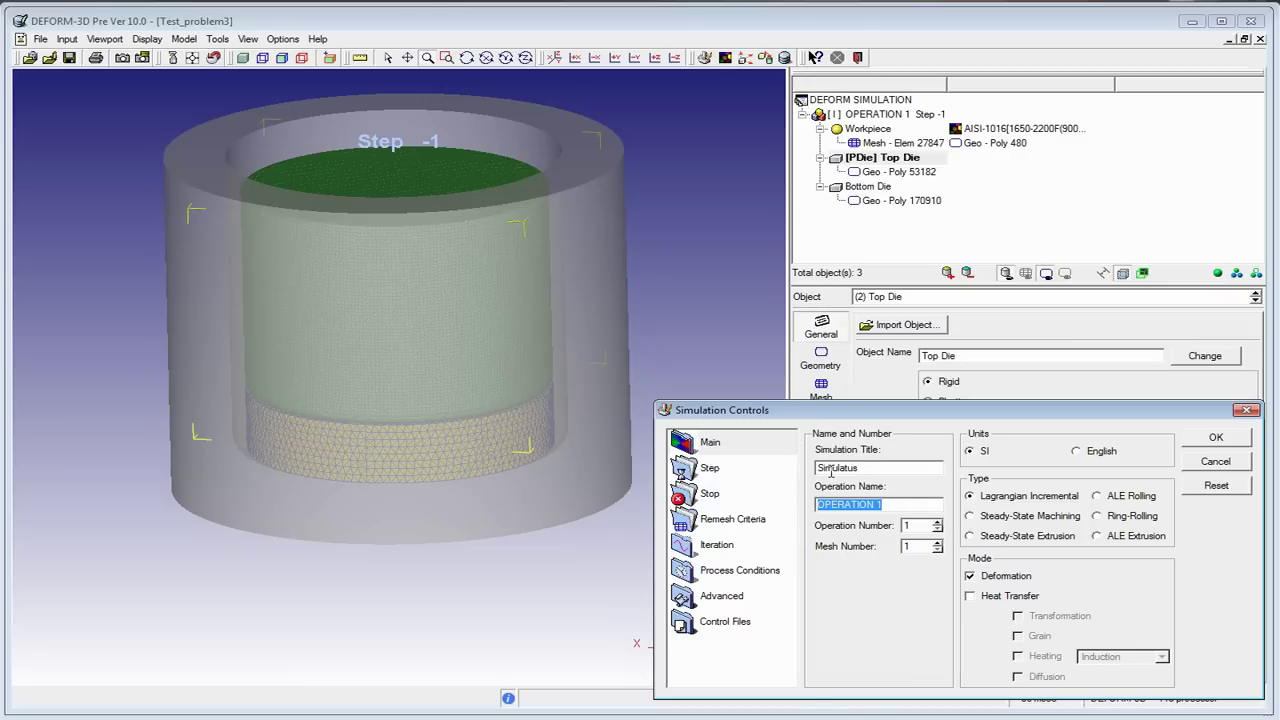
pyautogui.write('Oneando')
pyautogui.write('nly')
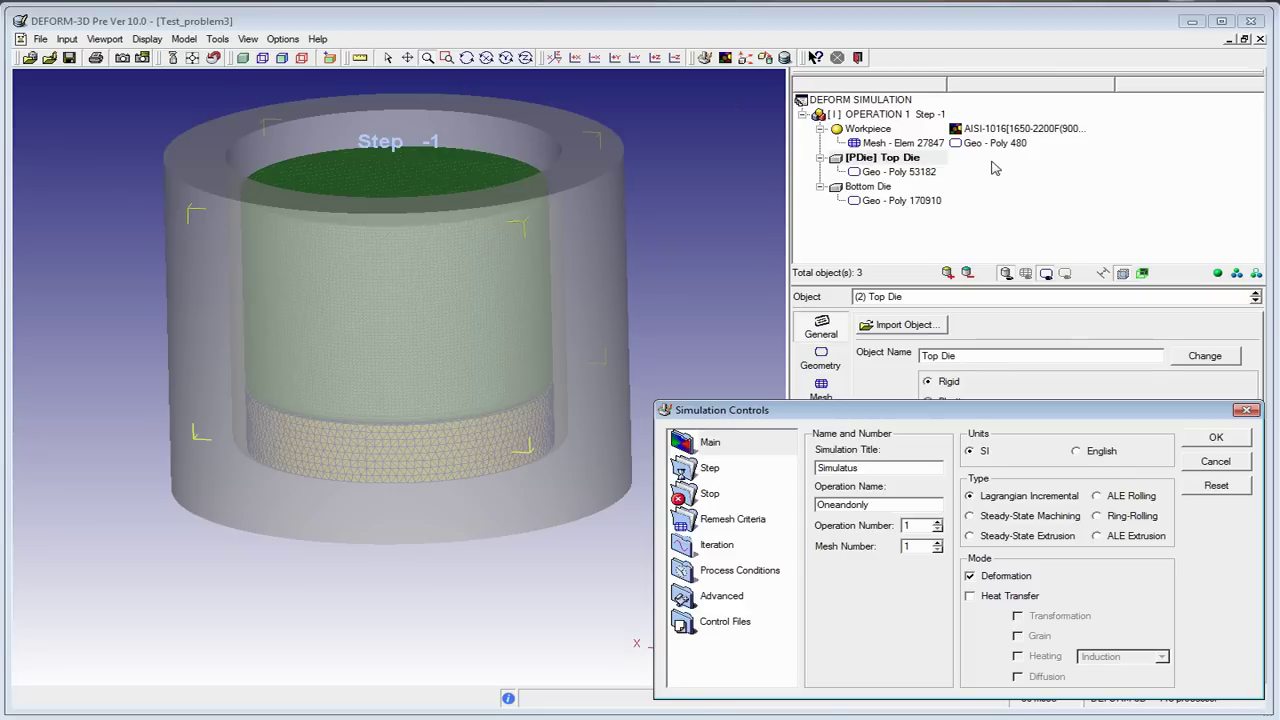
pyautogui.click(1216, 438)
pyautogui.click(813, 101)
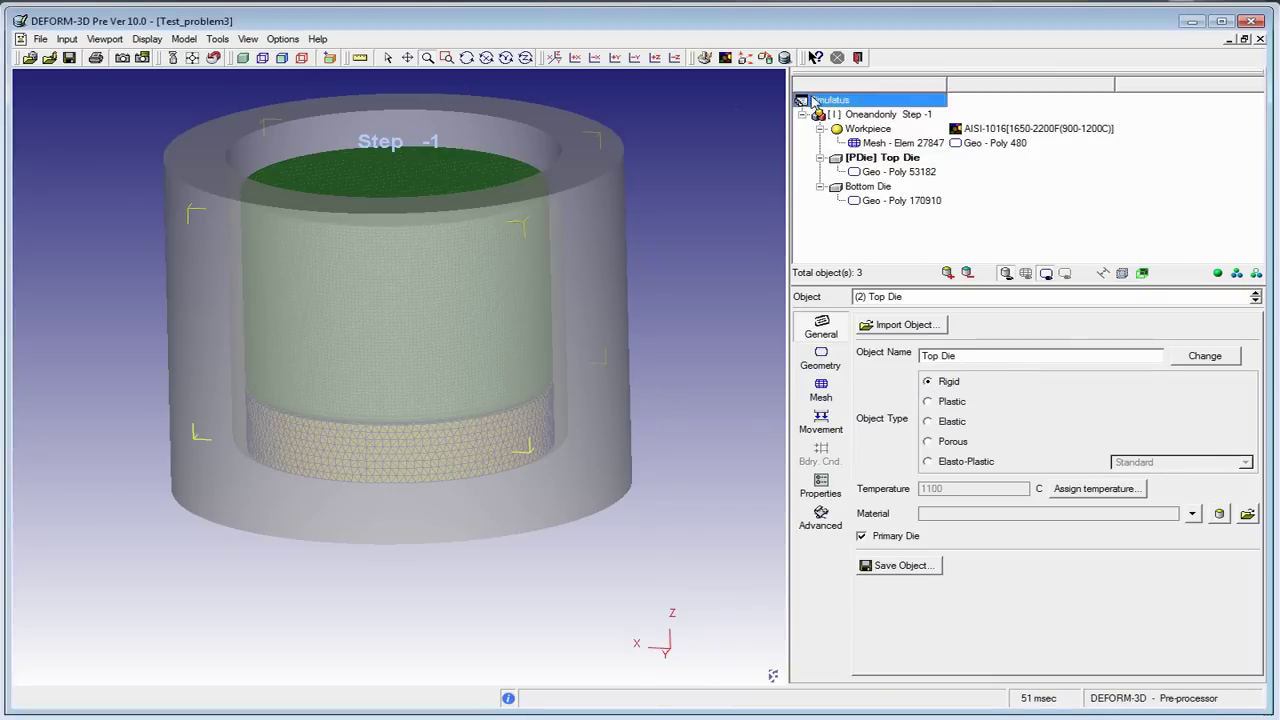
pyautogui.click(872, 116)
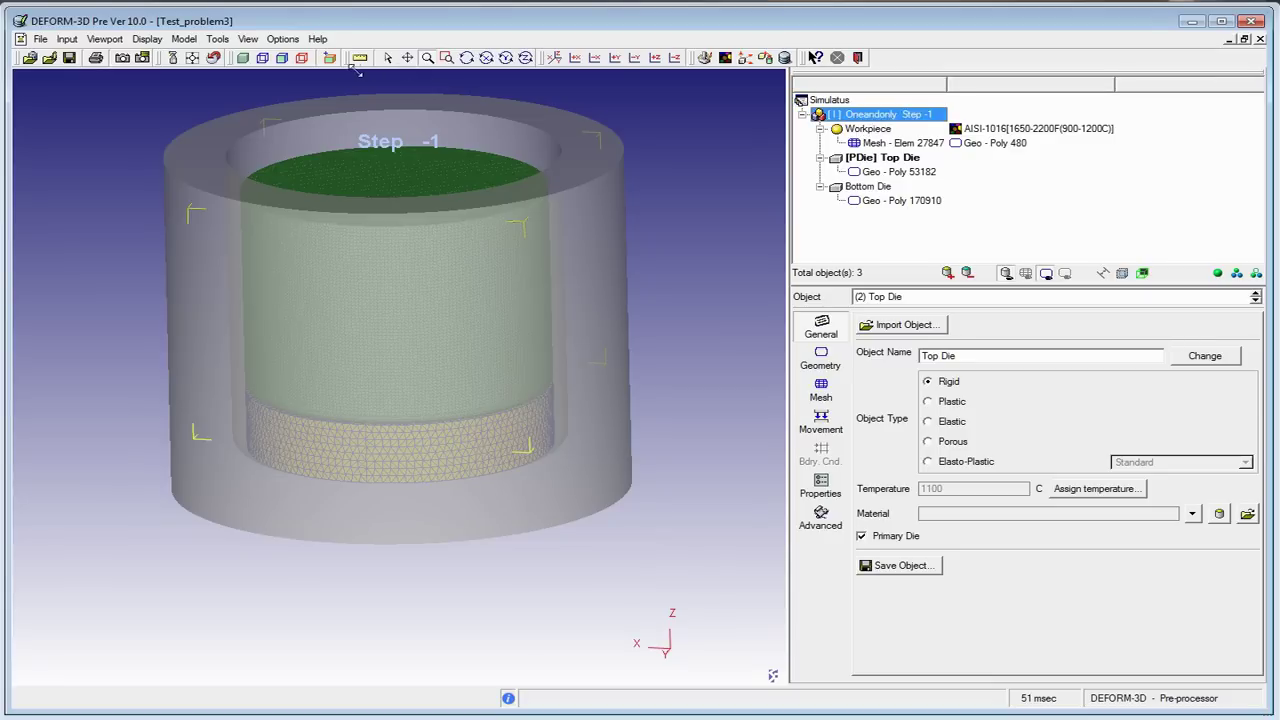
pyautogui.click(704, 57)
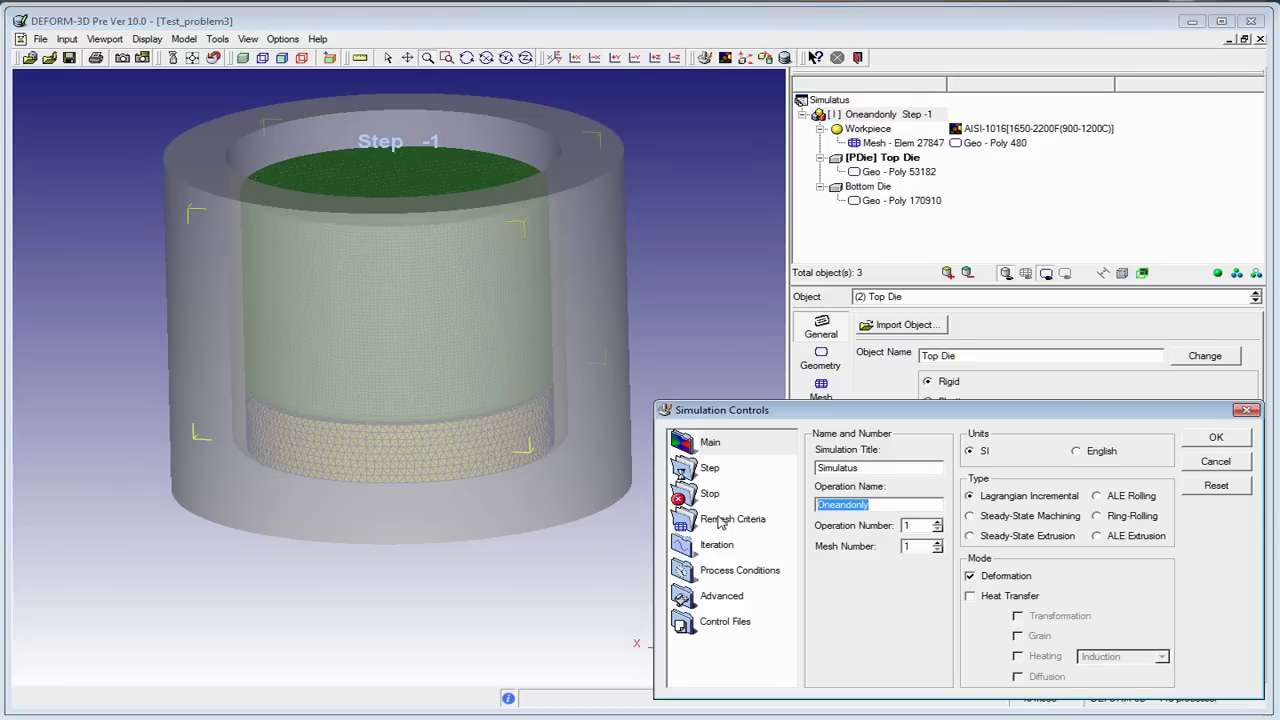
# Set the step increment to save to 5, keeping 100 simulation steps
pyautogui.click(733, 470)
pyautogui.click(730, 446)
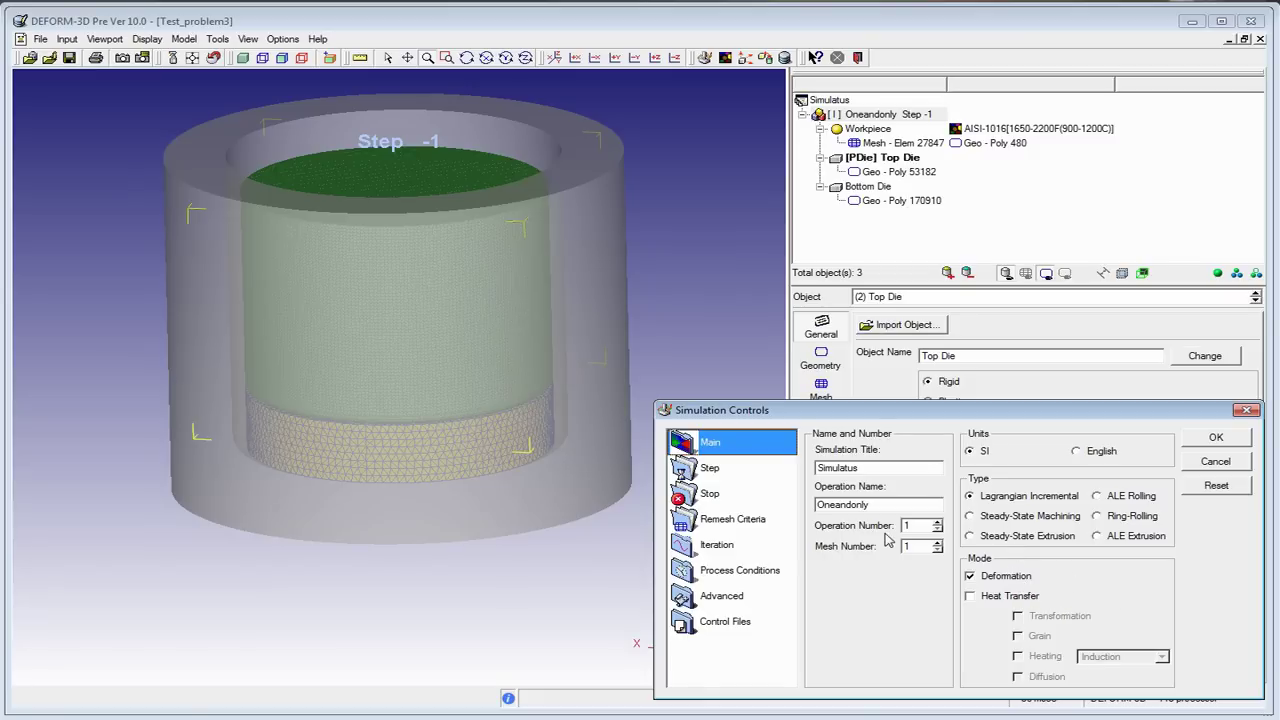
pyautogui.click(746, 479)
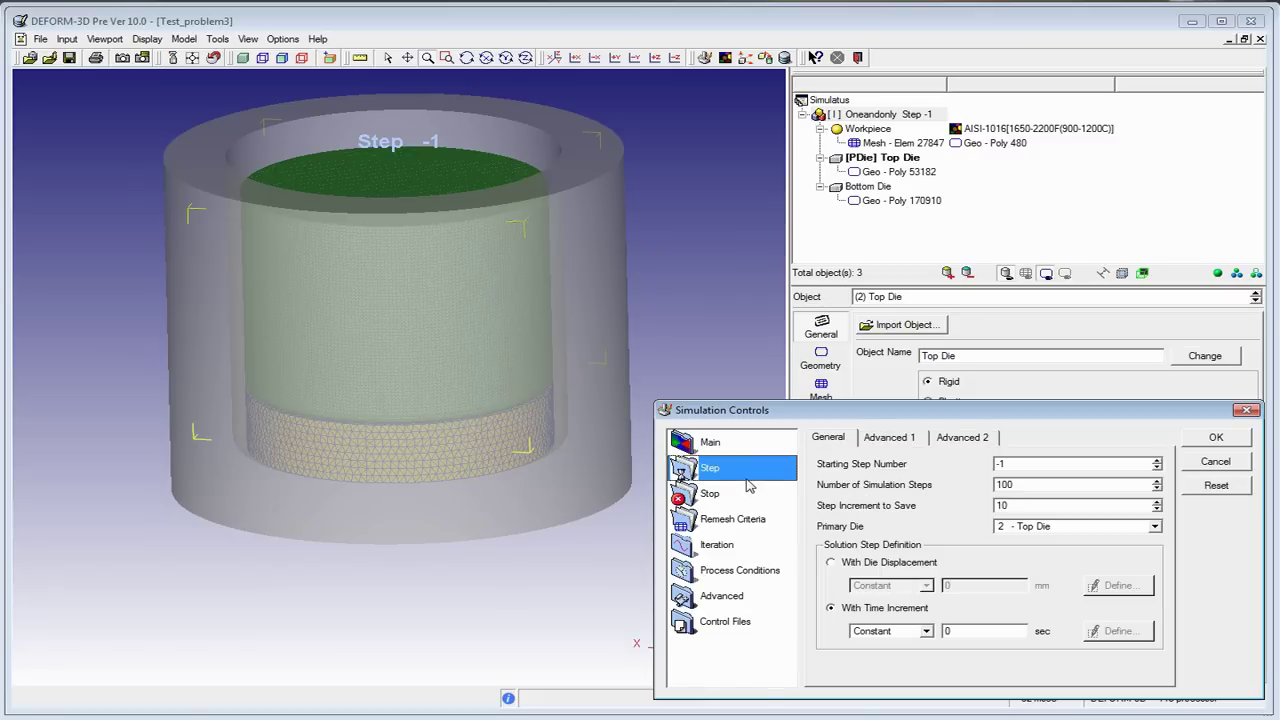
pyautogui.doubleClick(1045, 507)
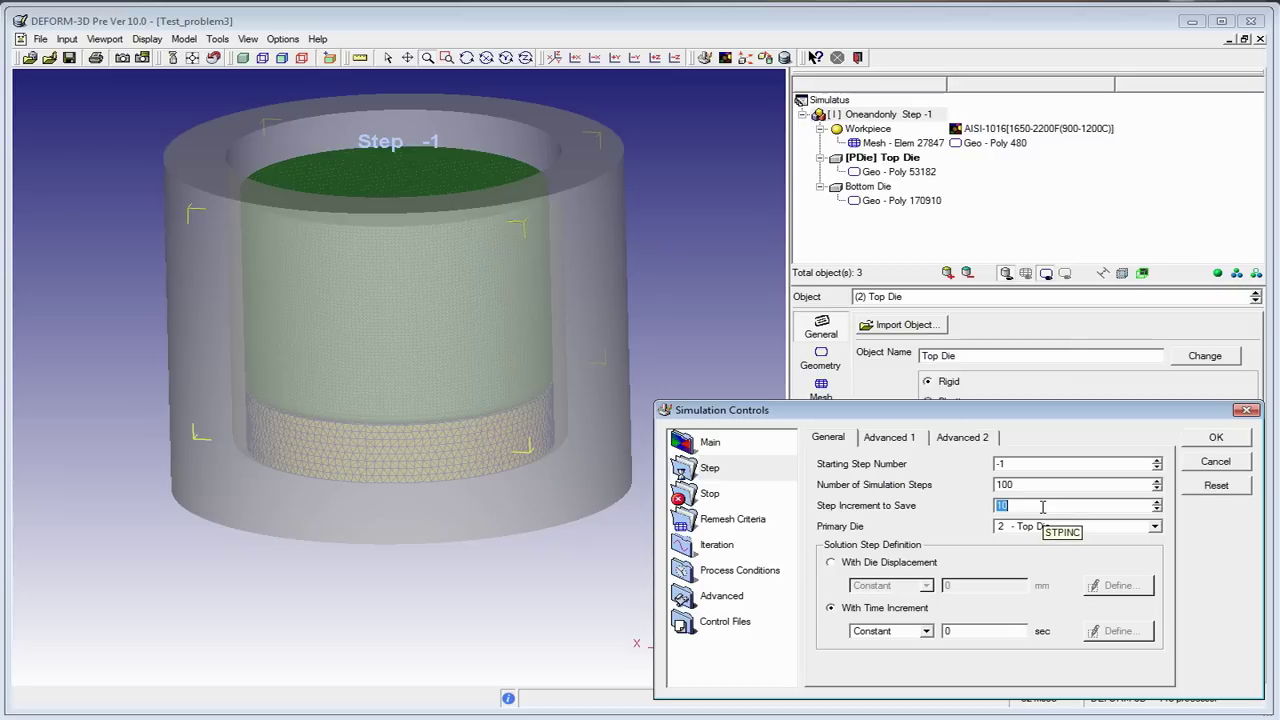
pyautogui.write('5')
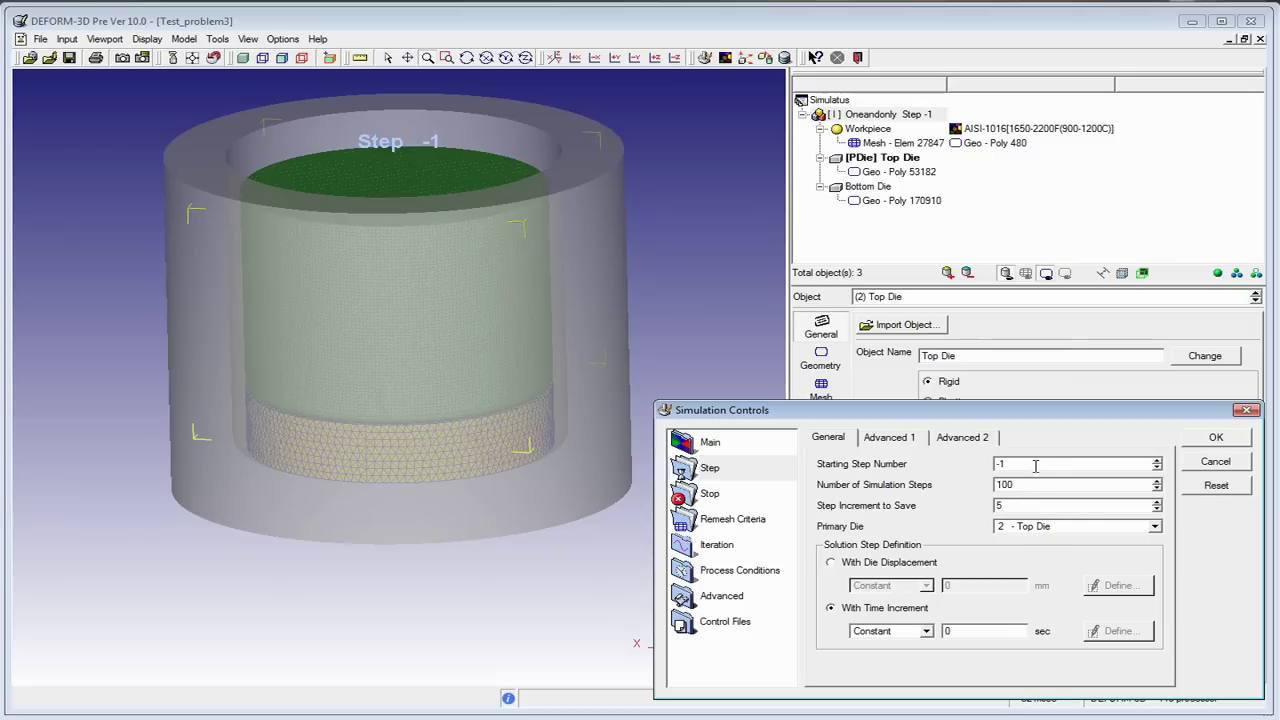
pyautogui.click(1000, 463)
pyautogui.doubleClick(1027, 484)
pyautogui.click(1005, 484)
pyautogui.moveTo(1024, 484); pyautogui.dragTo(959, 488)
pyautogui.click(1020, 485)
pyautogui.click(1001, 503)
# Stop at 30 mm primary die Z displacement and advance each step by 0.34 mm die displacement
pyautogui.click(744, 492)
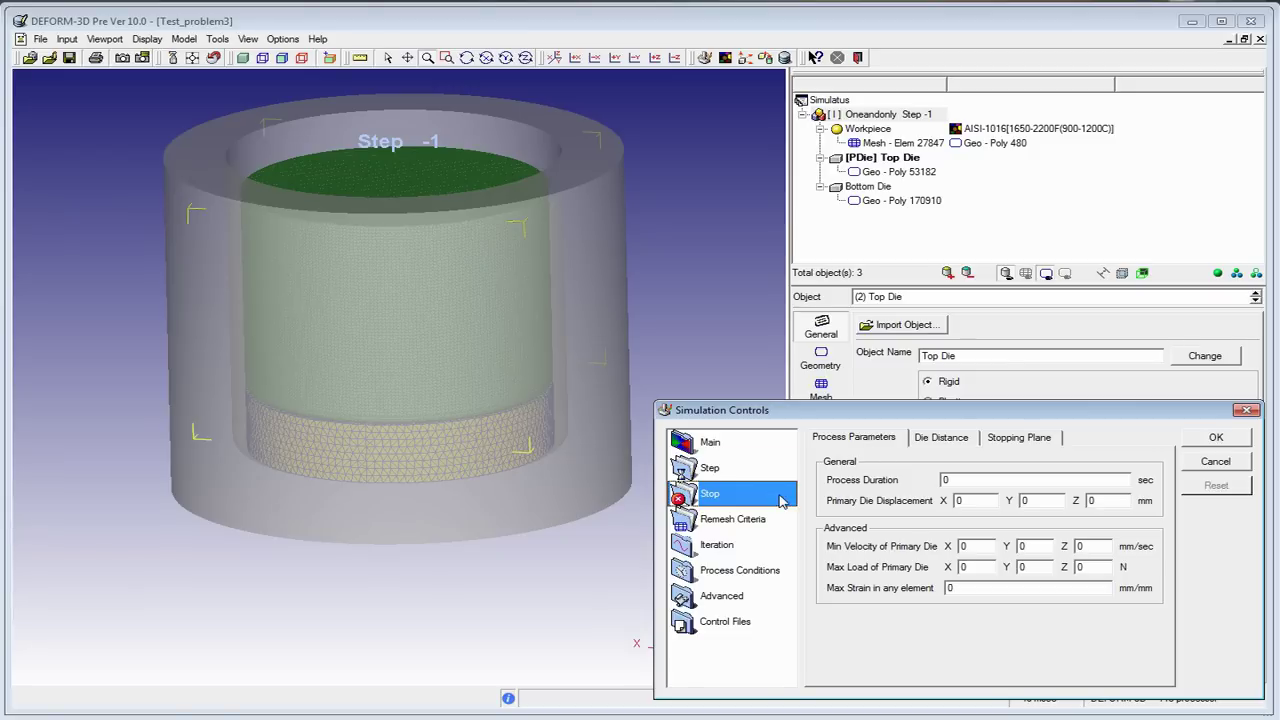
pyautogui.doubleClick(1130, 503)
pyautogui.write('30')
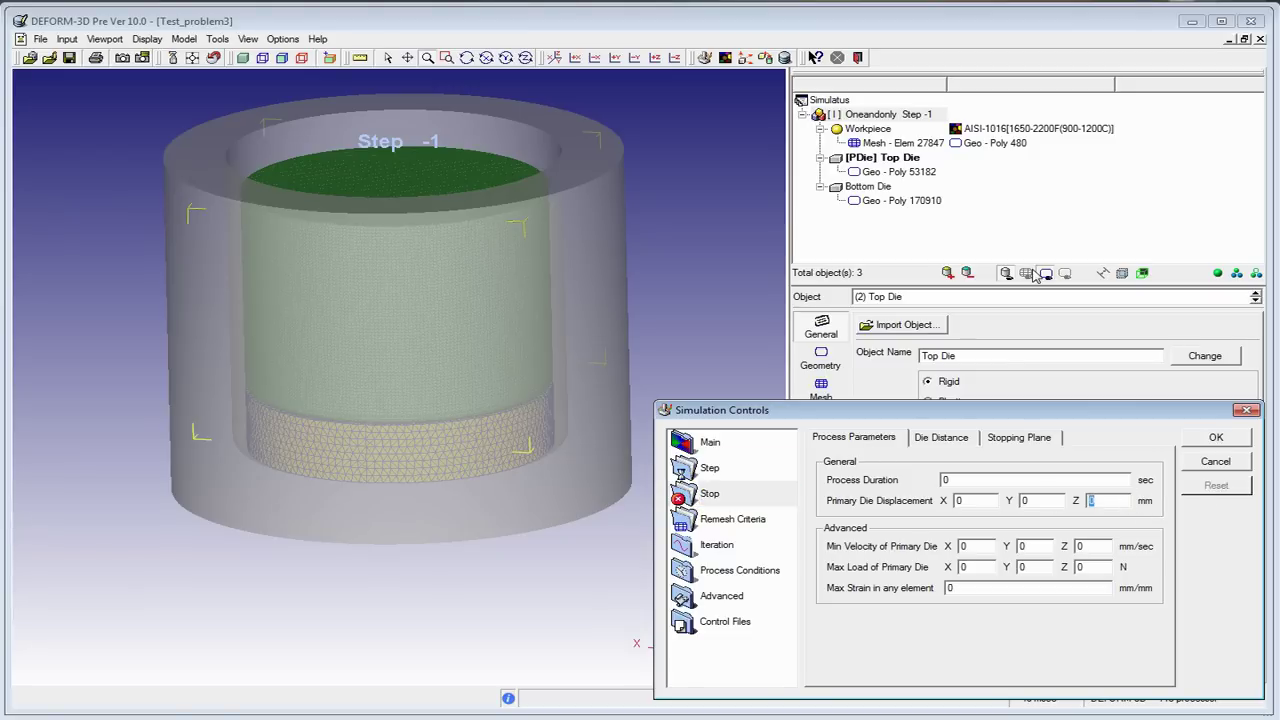
pyautogui.click(736, 492)
pyautogui.click(733, 470)
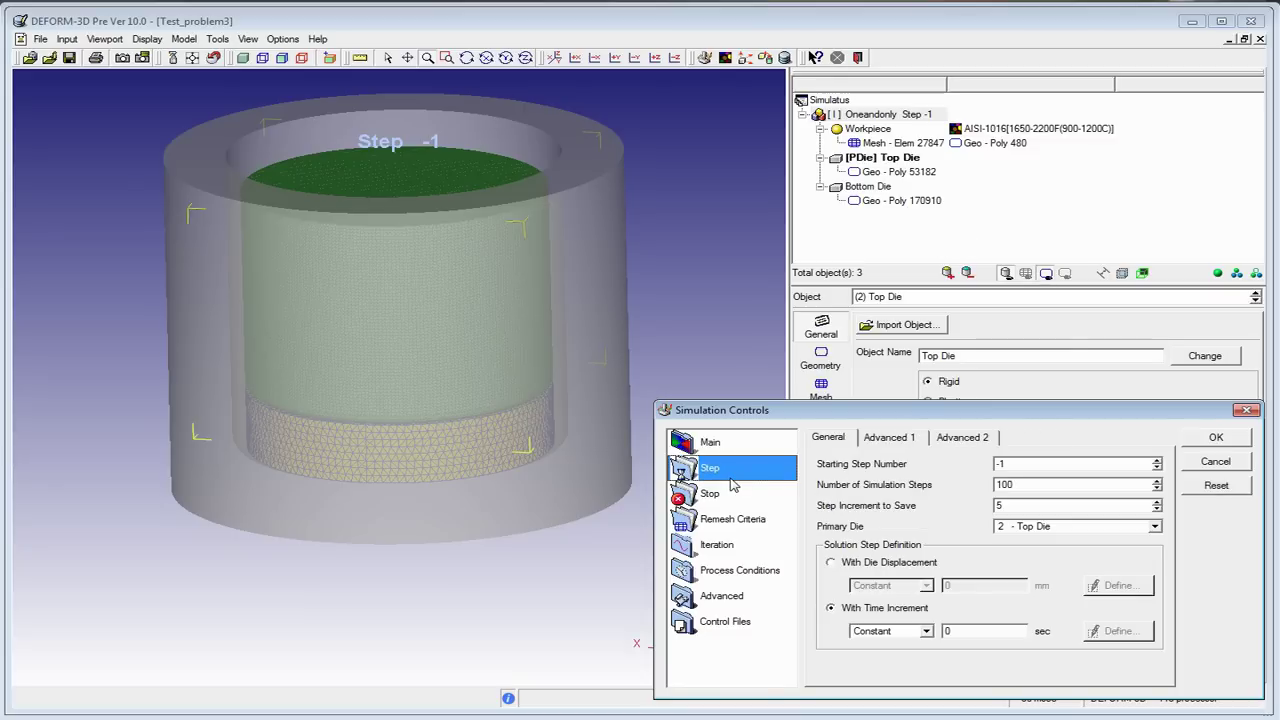
pyautogui.click(881, 563)
pyautogui.click(997, 588)
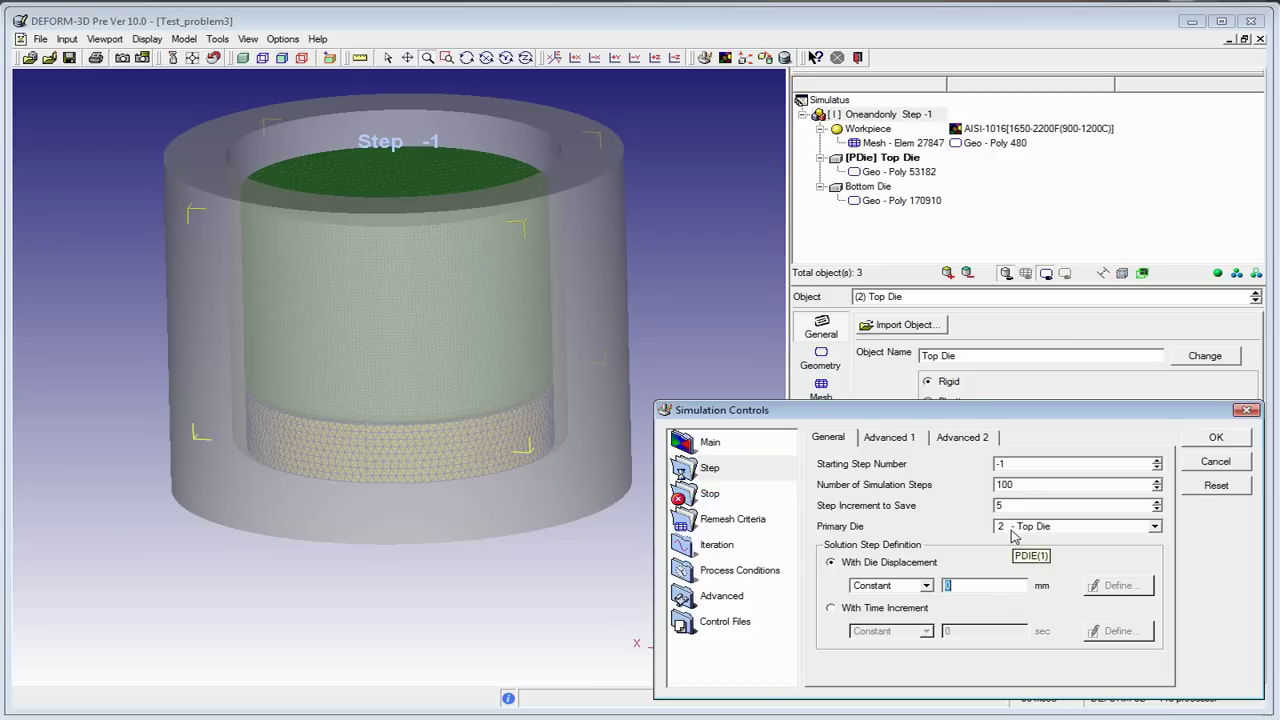
pyautogui.write('0')
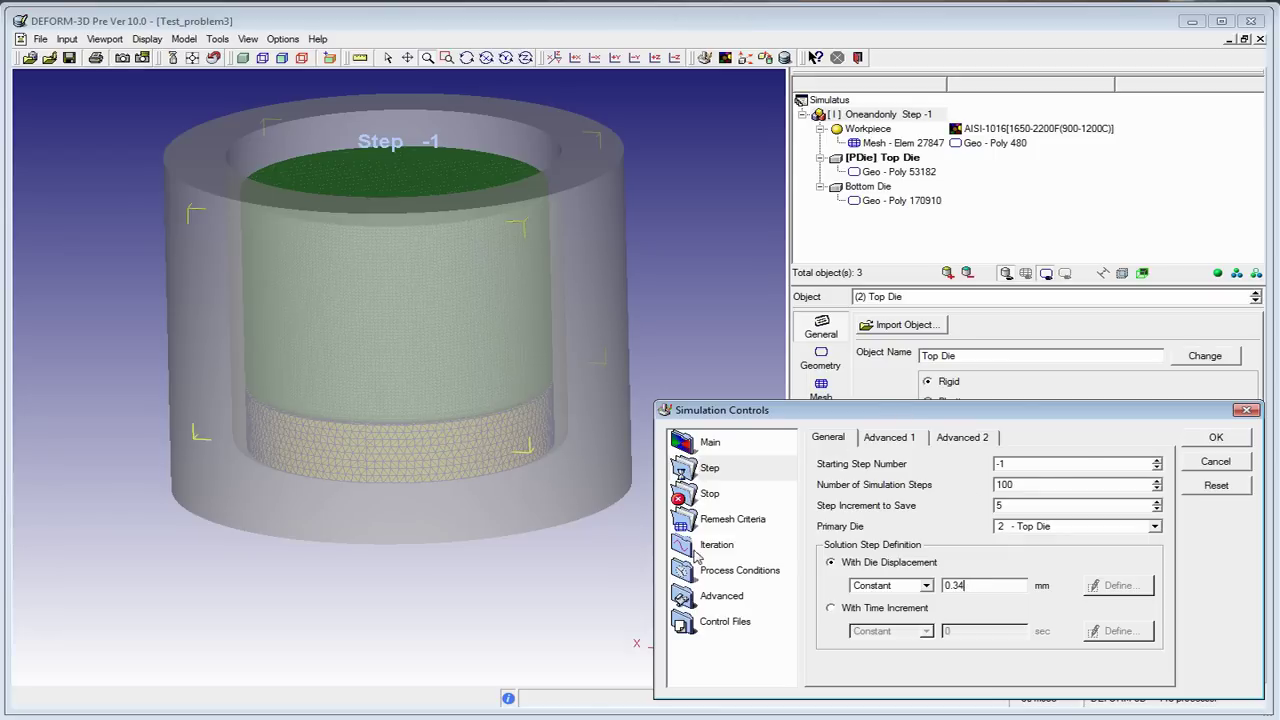
pyautogui.click(737, 467)
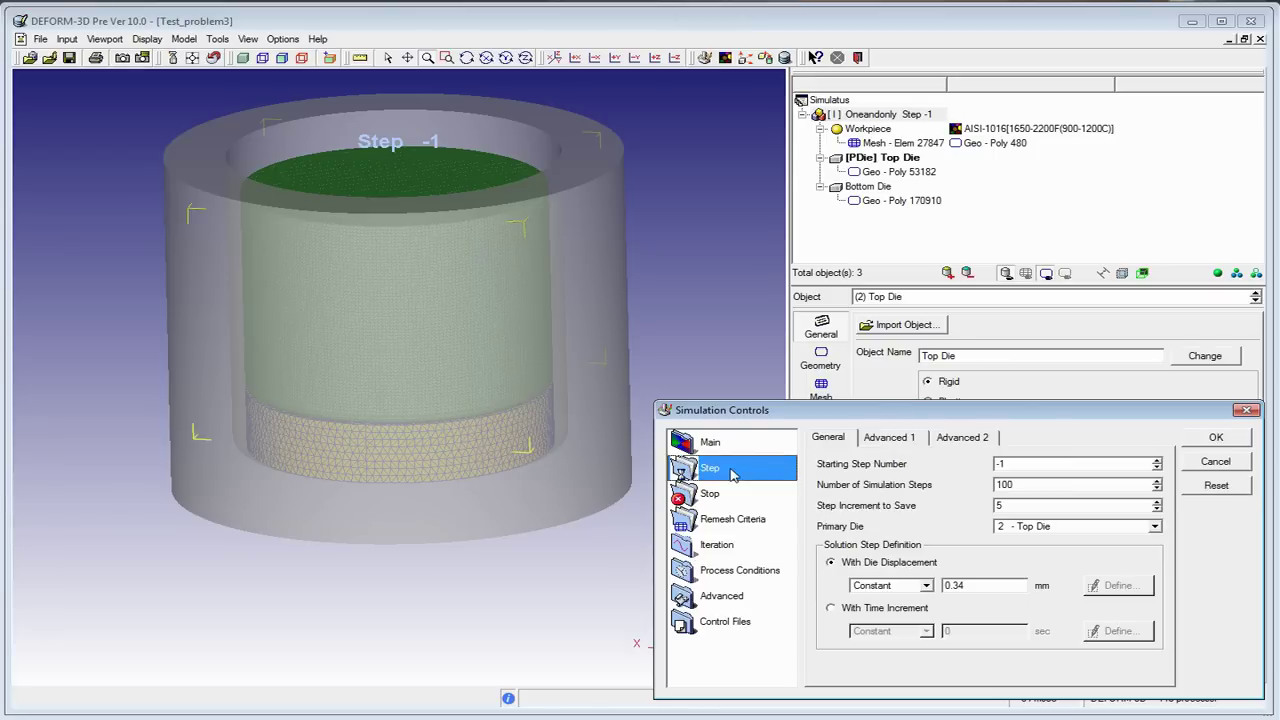
pyautogui.click(724, 497)
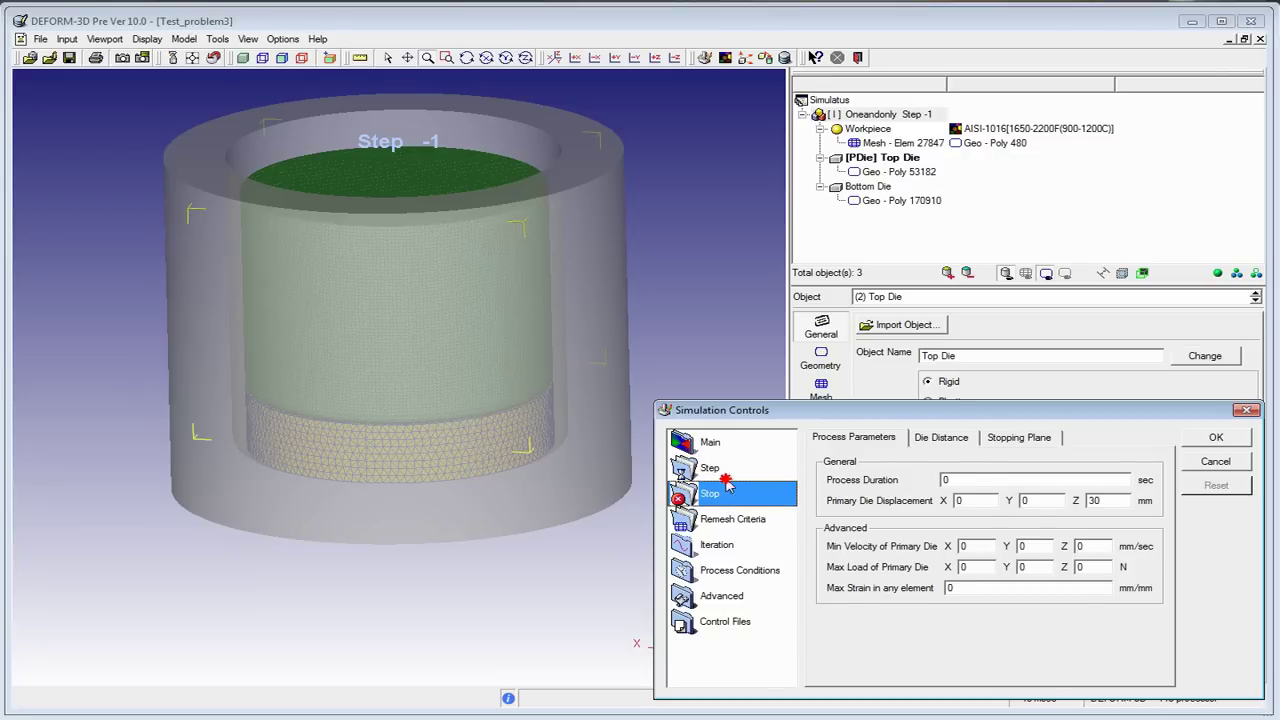
# Review the Step, Process Conditions (1100 °C environment) and Remesh pages, then apply with OK
pyautogui.click(728, 470)
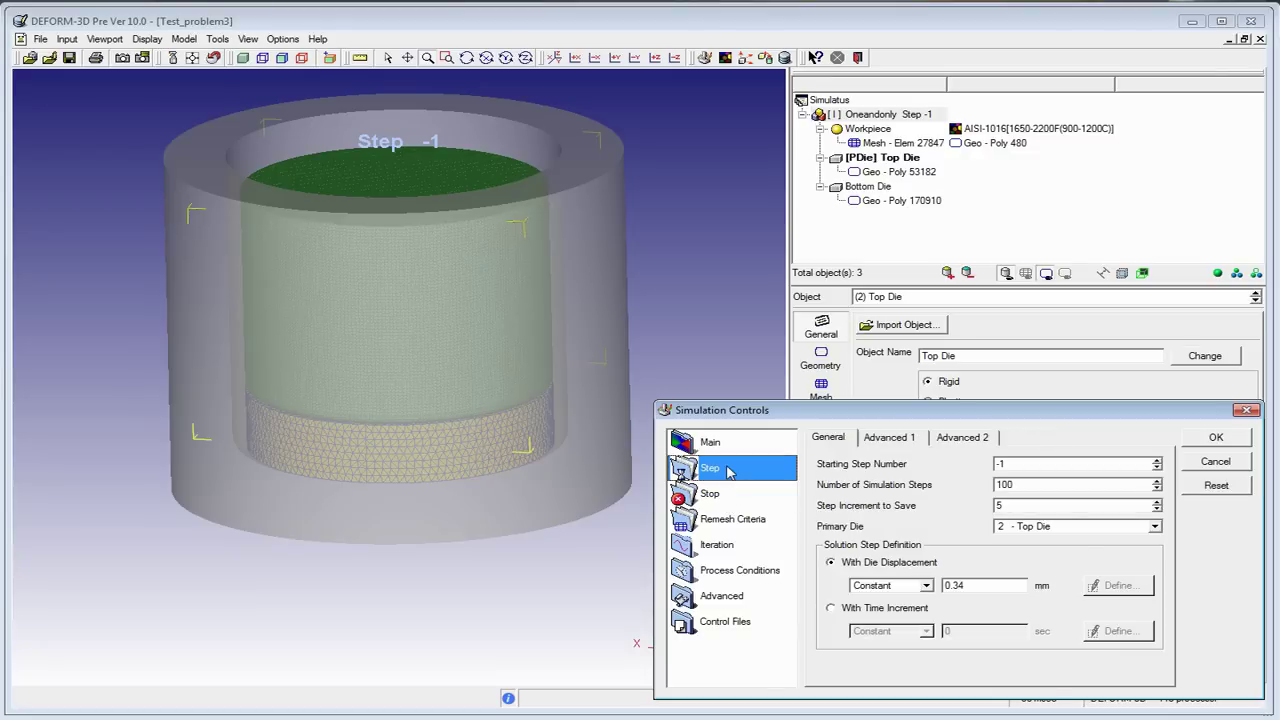
pyautogui.click(742, 575)
pyautogui.doubleClick(940, 480)
pyautogui.write('1100')
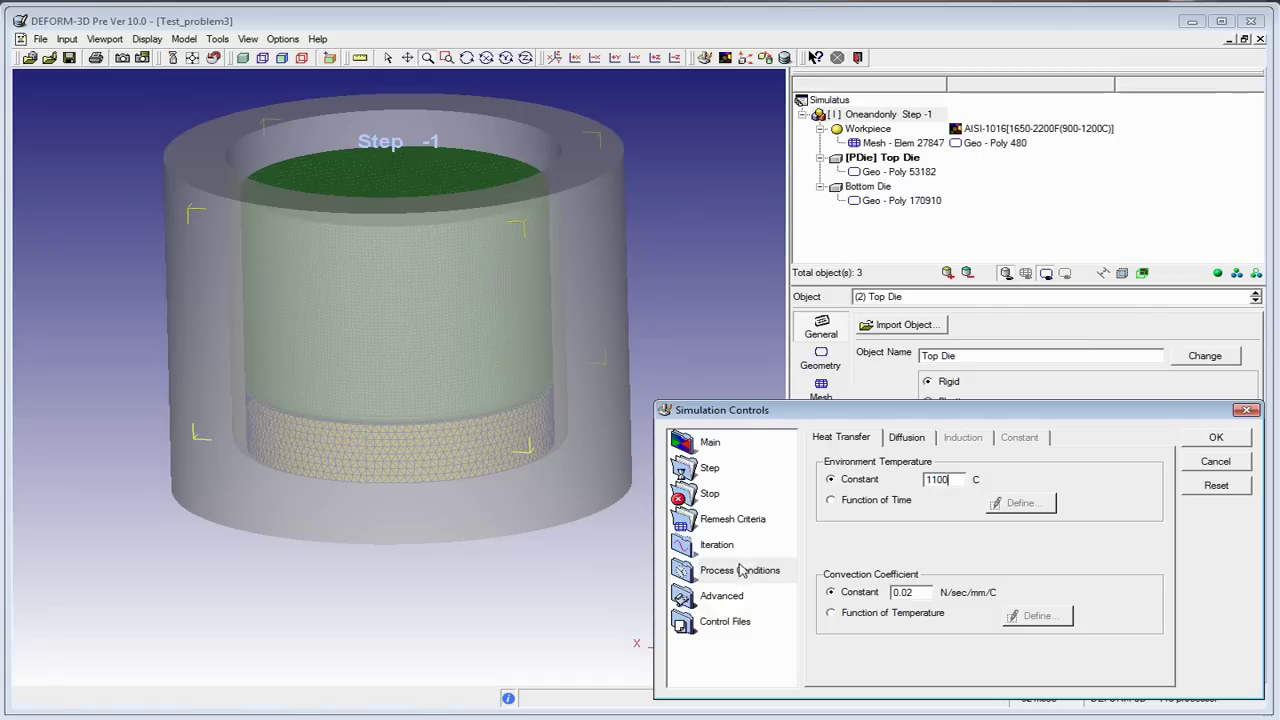
pyautogui.click(730, 520)
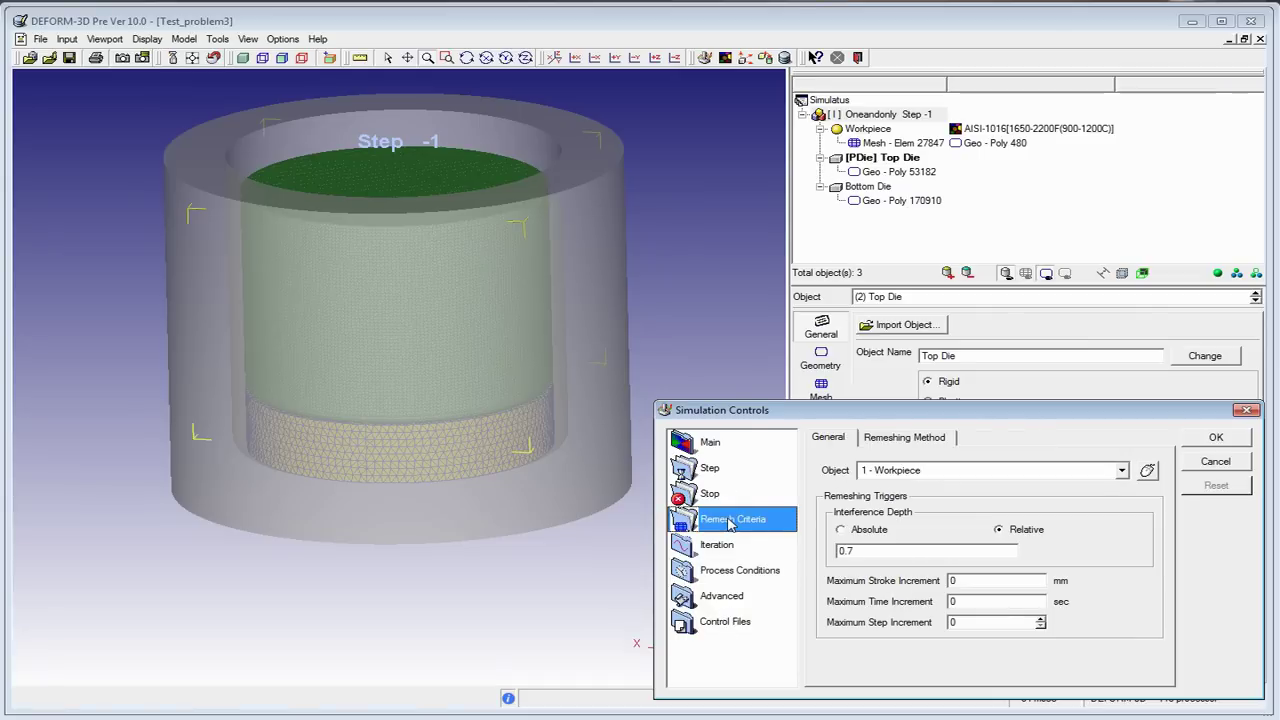
pyautogui.click(1215, 438)
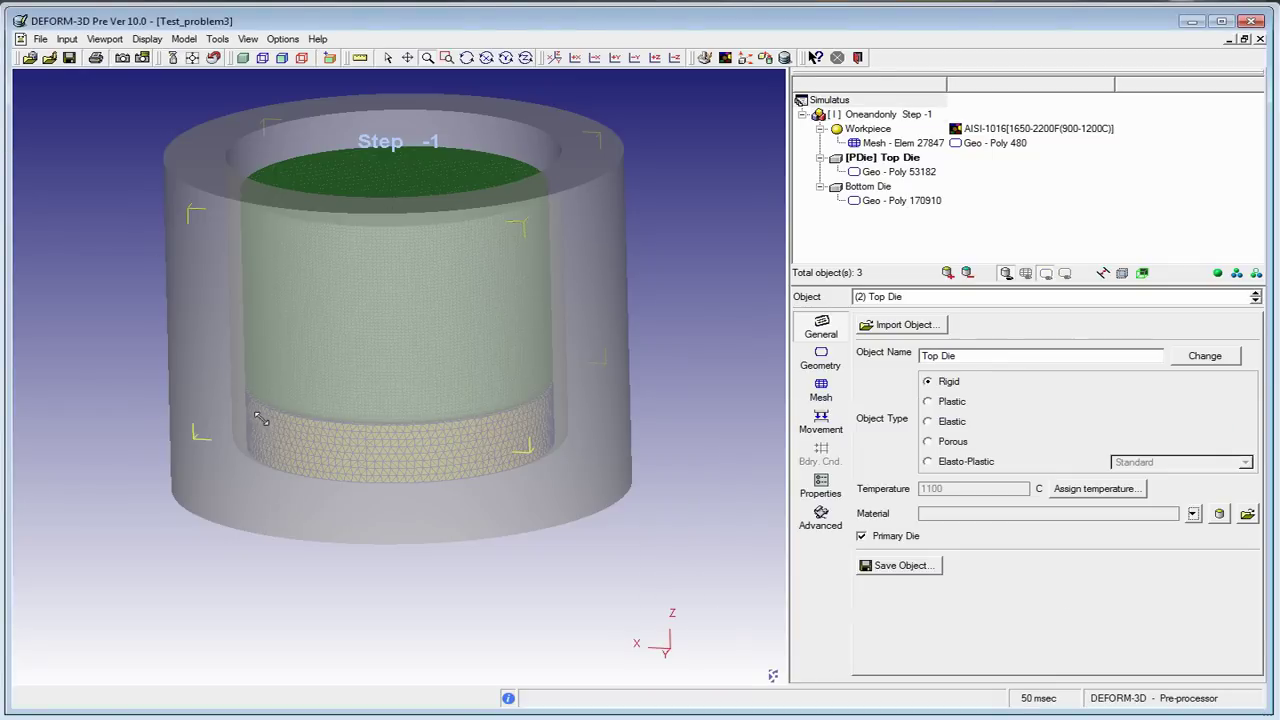
# Run the database data check and confirm all relation checks pass
pyautogui.moveTo(300, 412)
pyautogui.mouseDown()
pyautogui.moveTo(320, 337)
pyautogui.moveTo(371, 400)
pyautogui.mouseUp()
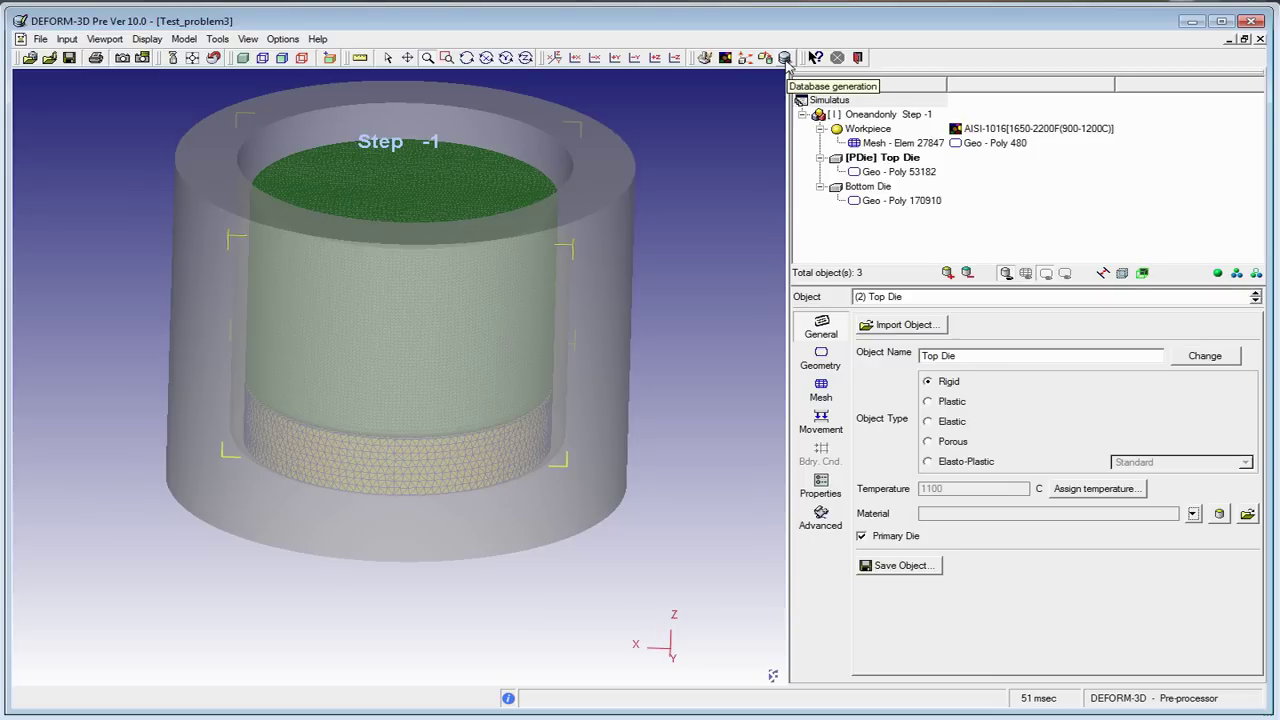
pyautogui.click(785, 58)
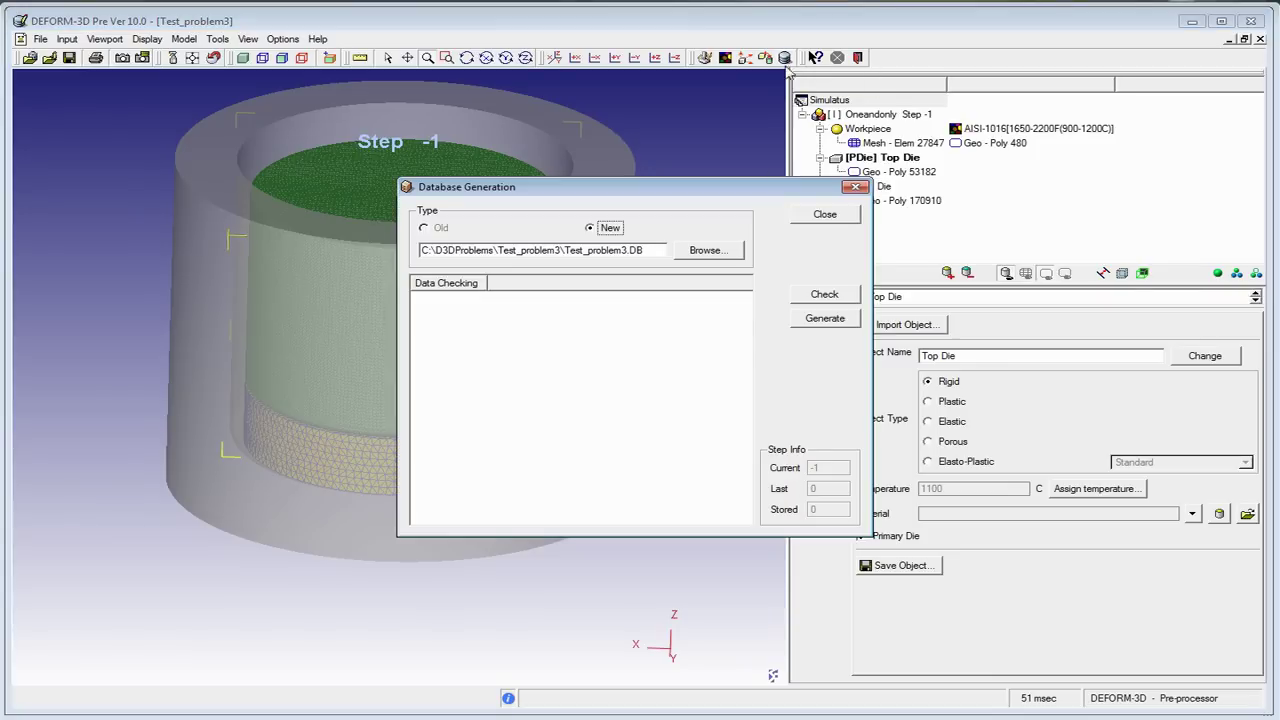
pyautogui.click(822, 296)
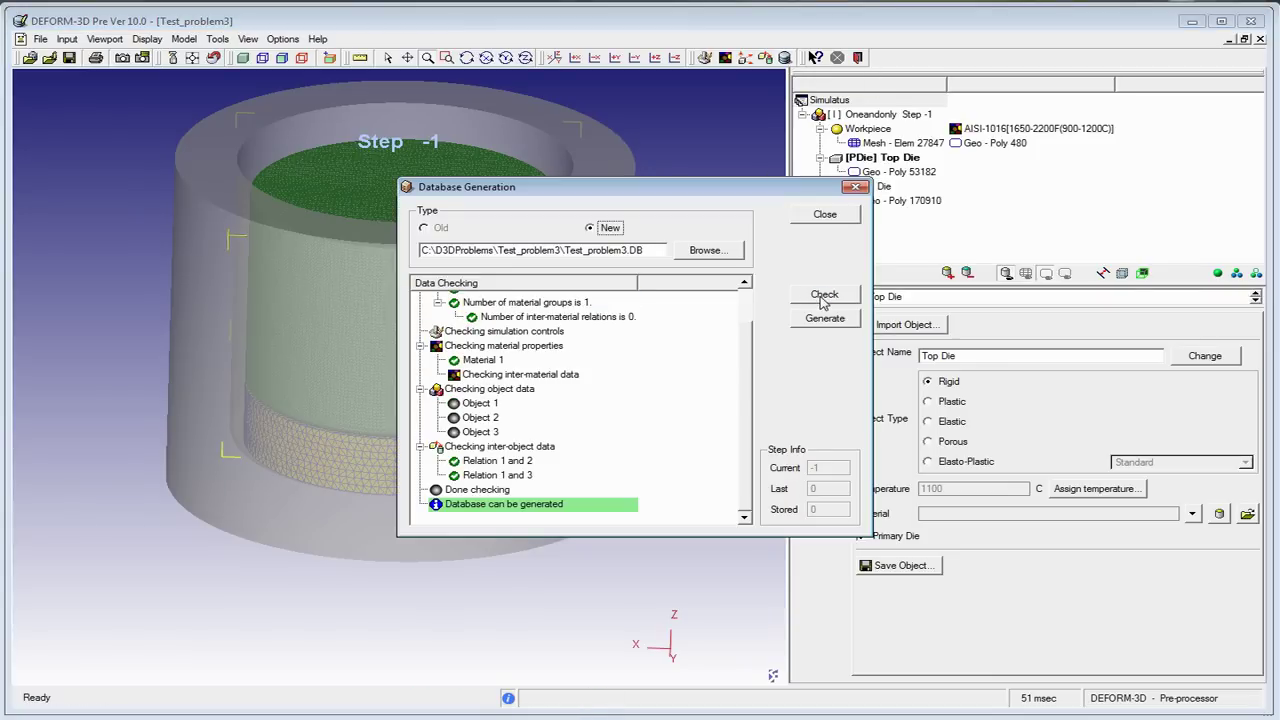
pyautogui.scroll(1, 745, 487)
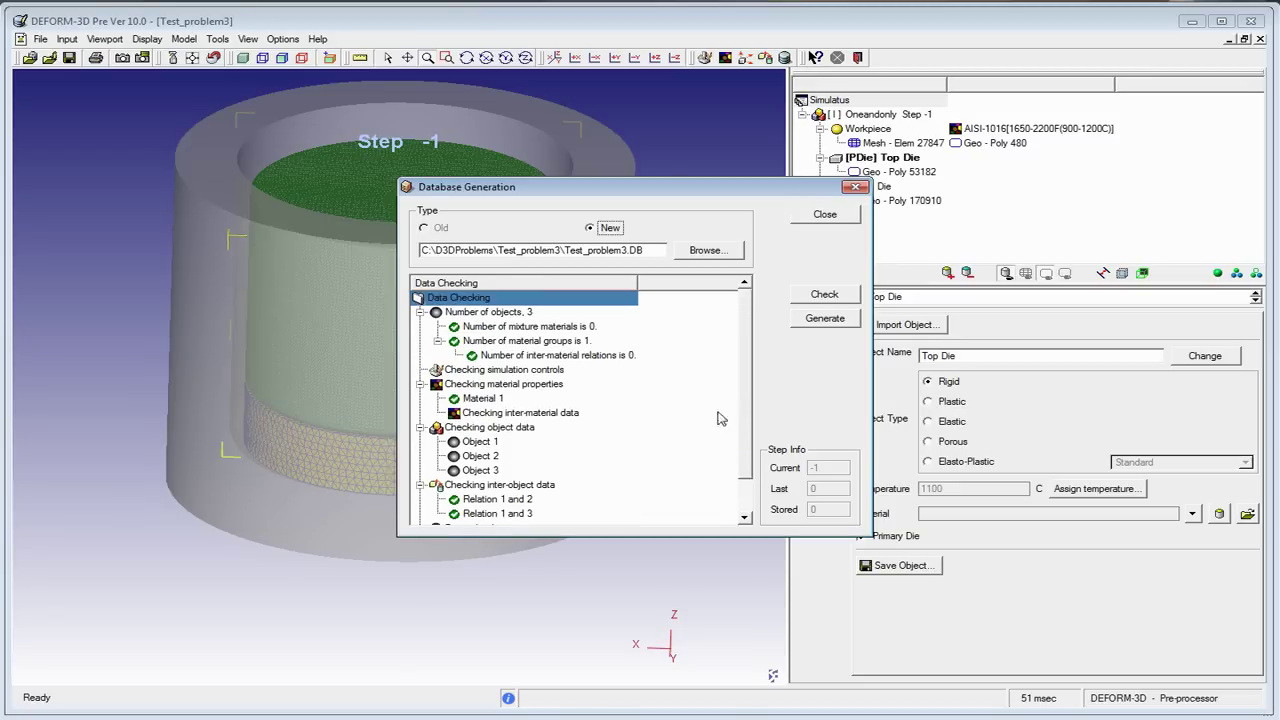
pyautogui.scroll(-1, 466, 412)
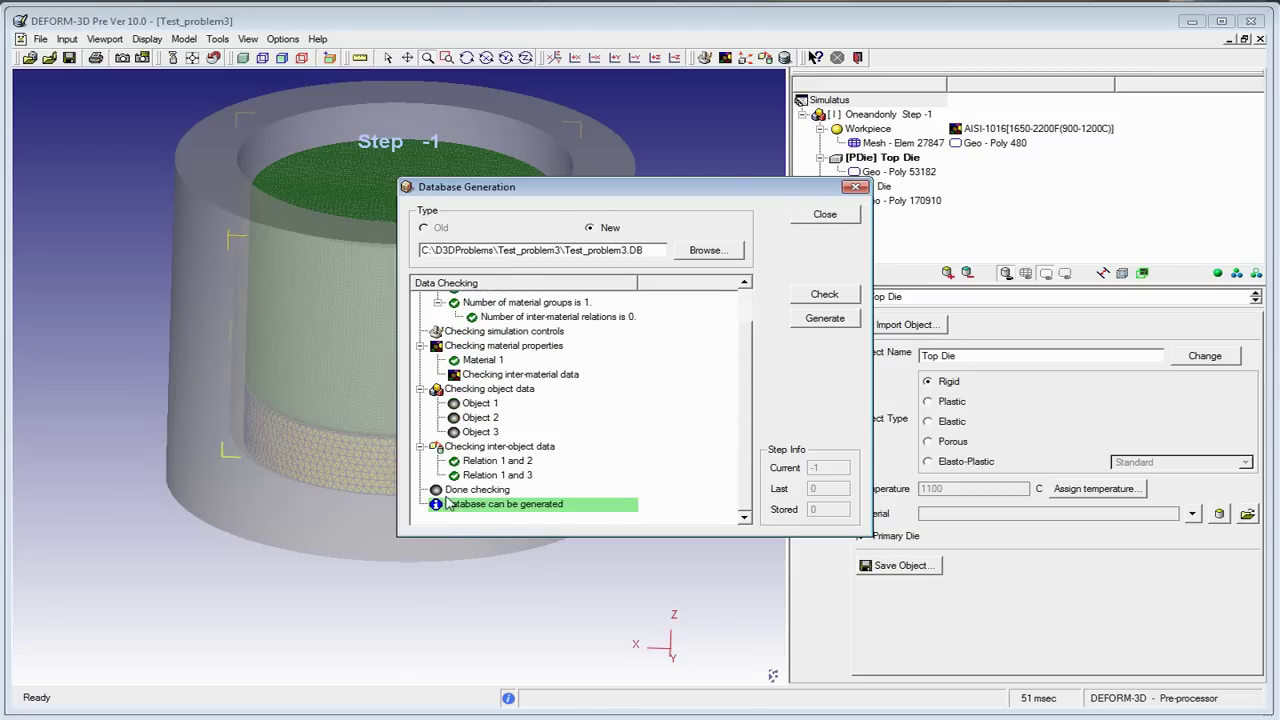
pyautogui.click(480, 472)
pyautogui.click(505, 489)
pyautogui.click(506, 475)
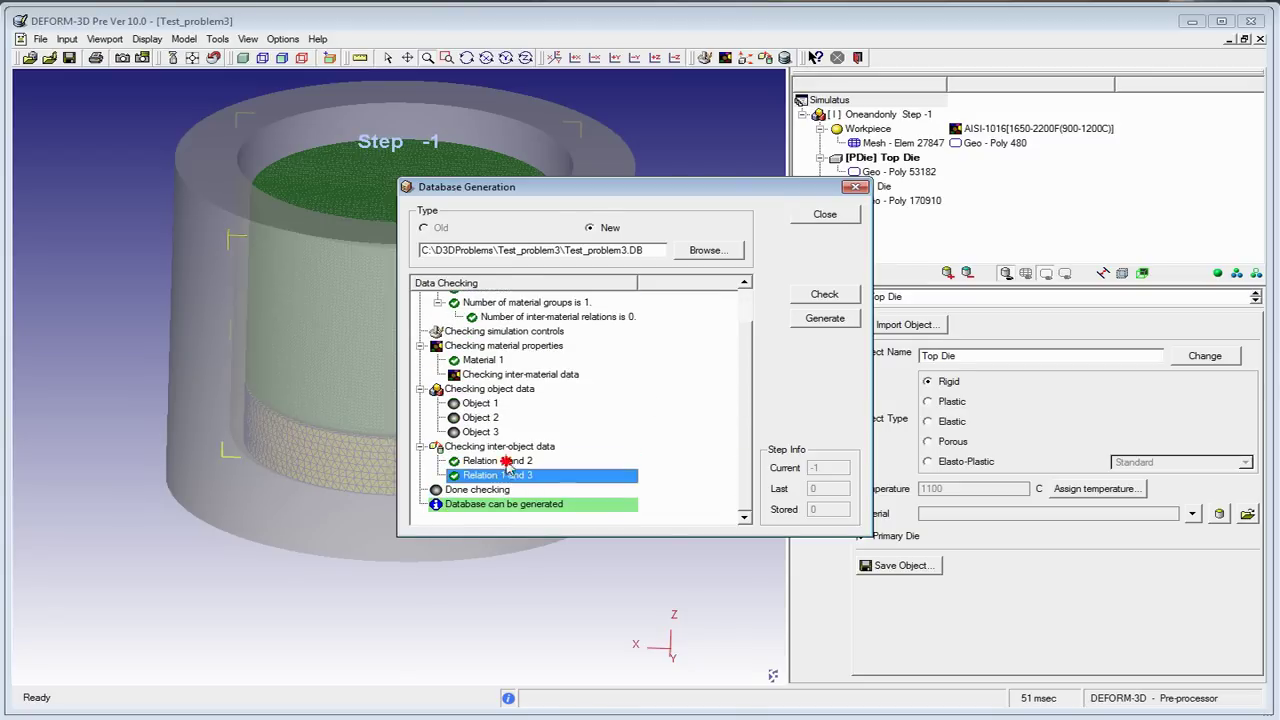
pyautogui.click(506, 462)
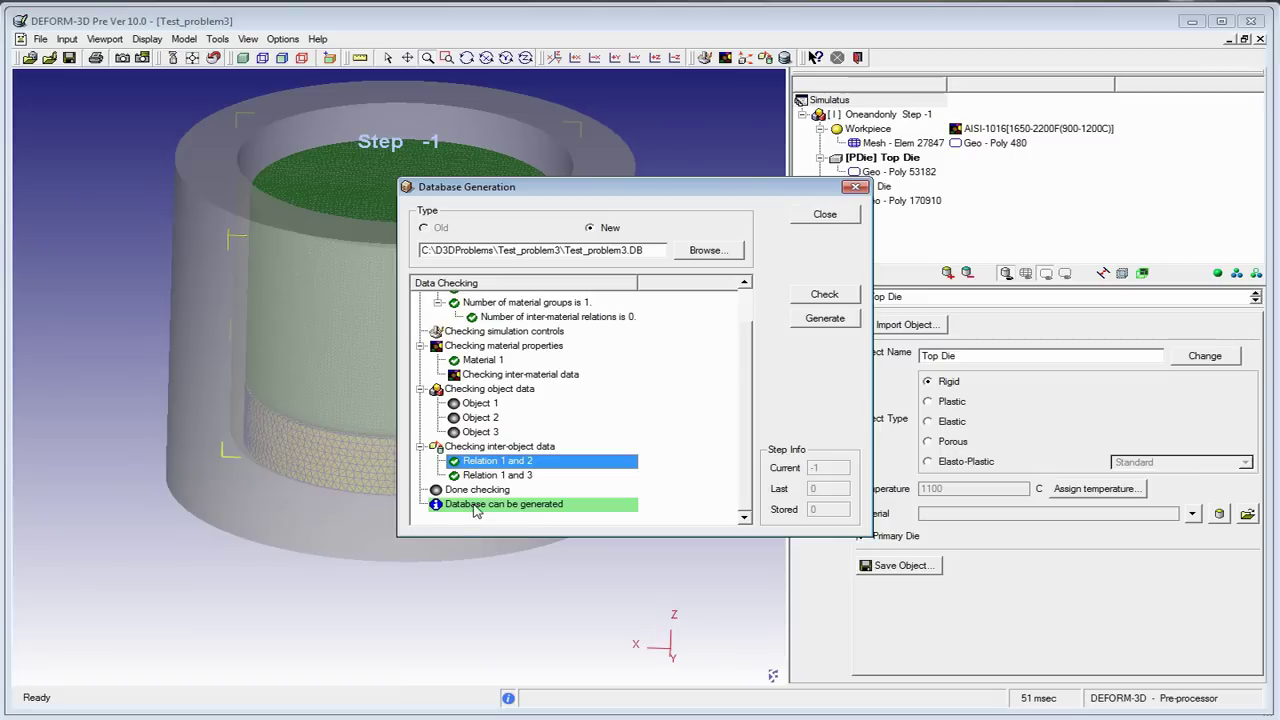
pyautogui.click(476, 508)
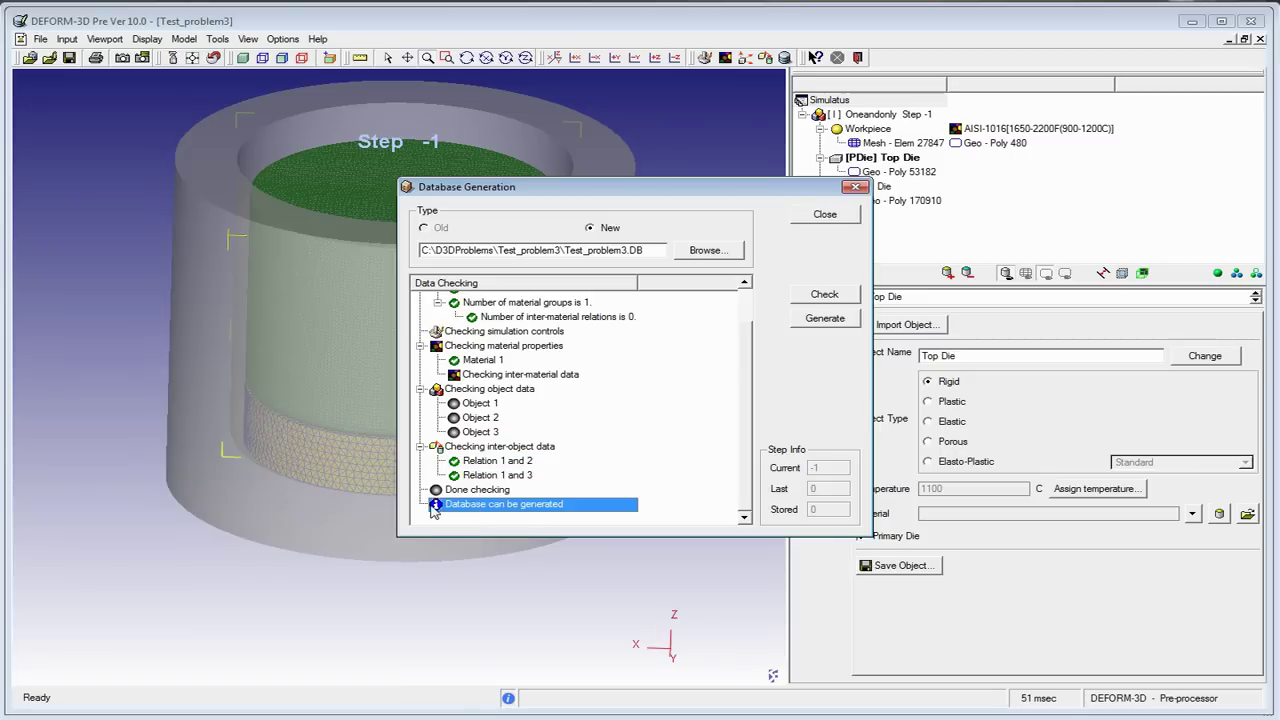
pyautogui.click(565, 481)
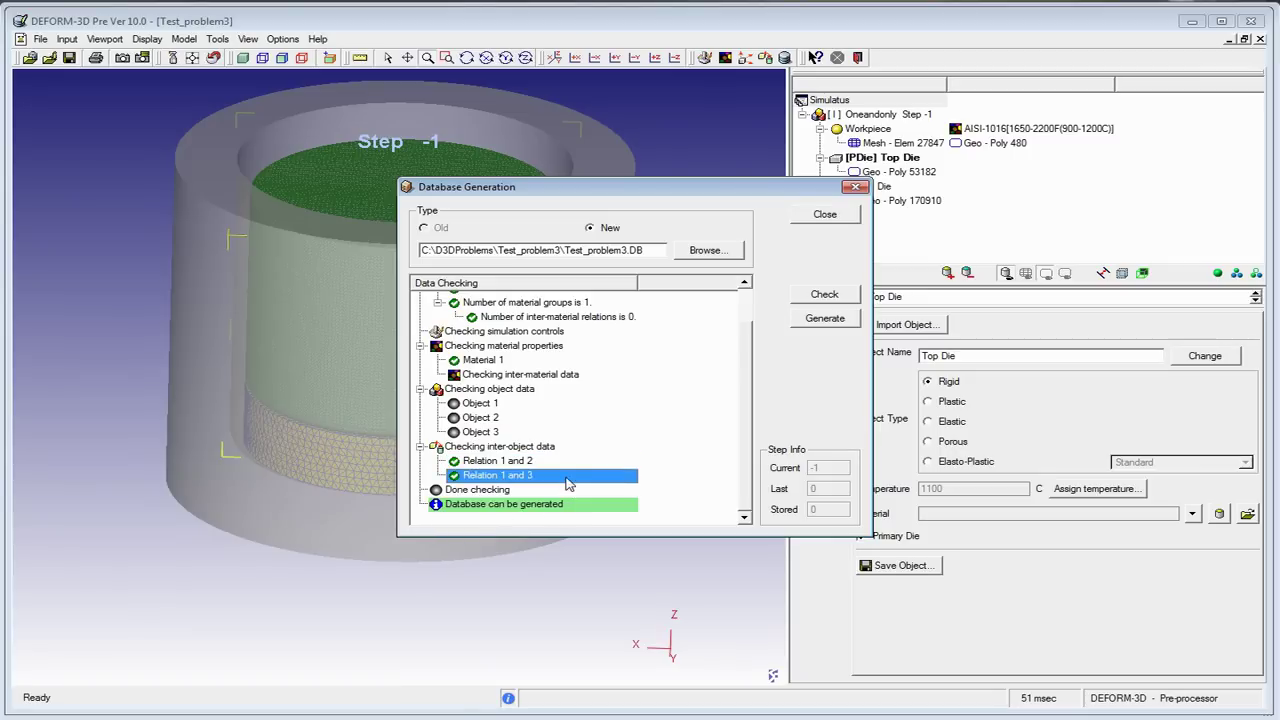
# Generate the Test_problem3.DB database and review the finished generation log
pyautogui.click(812, 320)
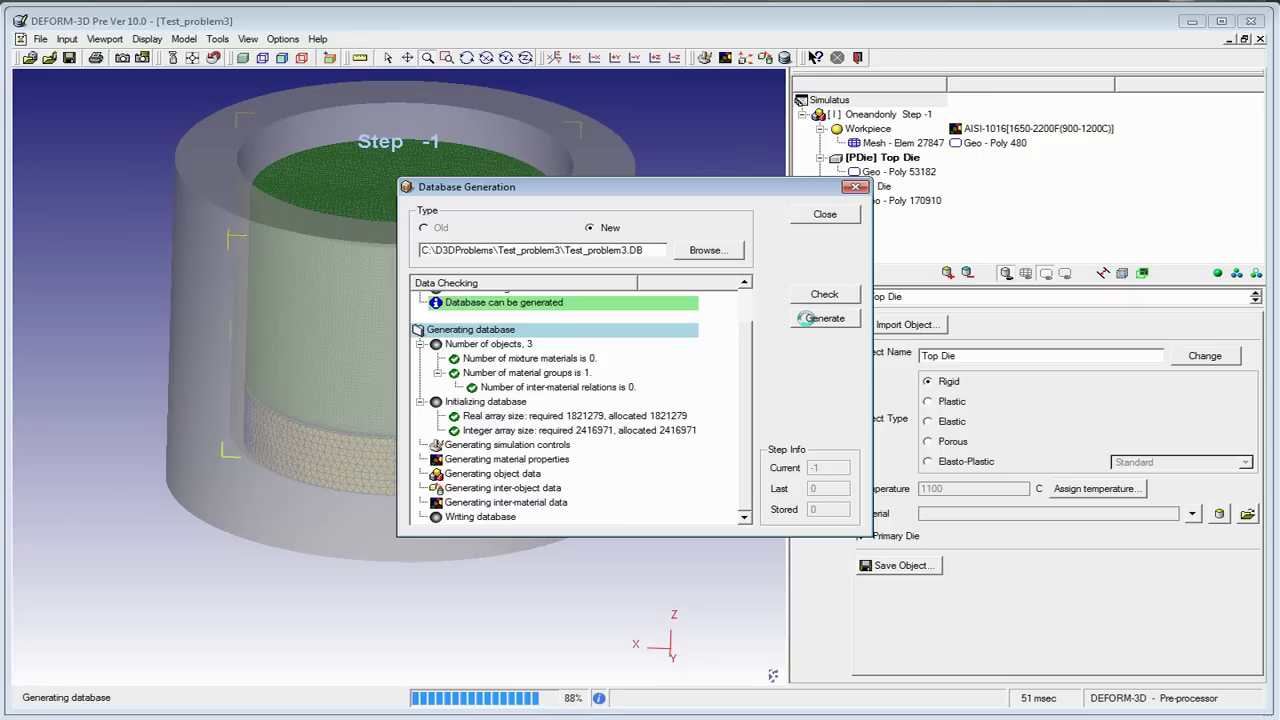
pyautogui.click(460, 516)
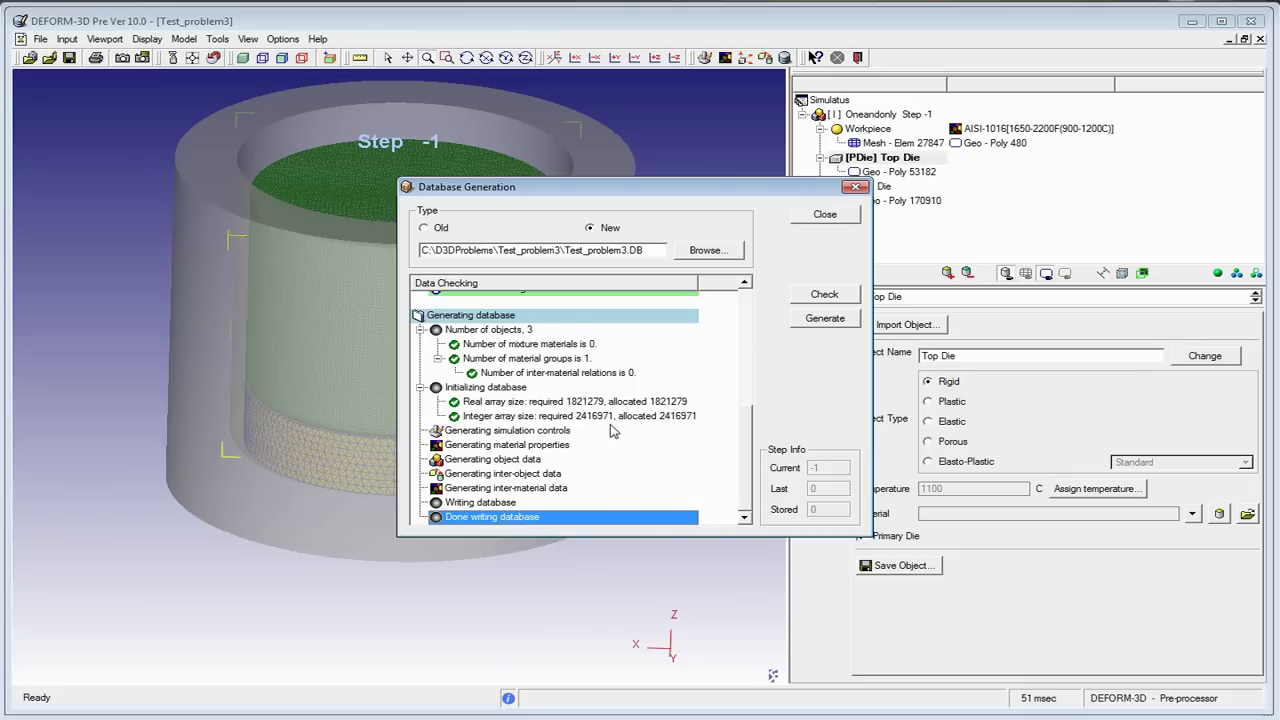
pyautogui.moveTo(650, 250); pyautogui.dragTo(550, 258)
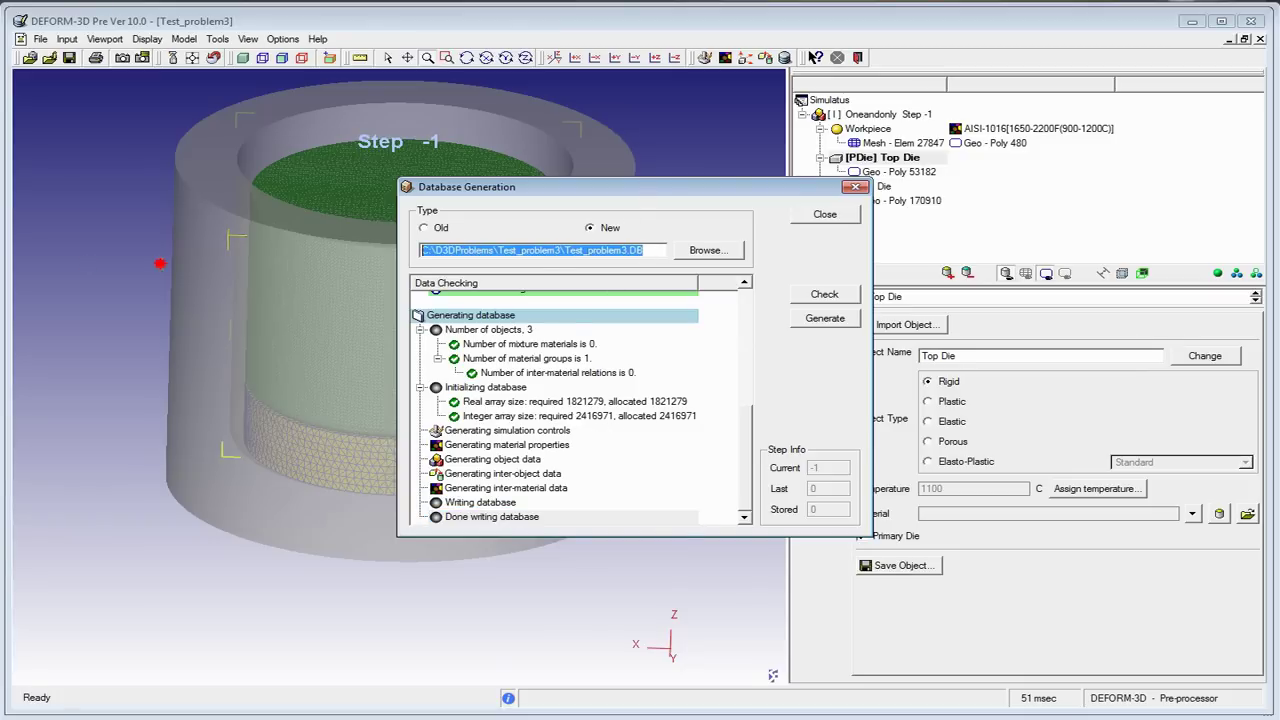
pyautogui.click(660, 252)
# Close database generation, save the Test_problem3 keyword file and confirm quitting the pre-processor
pyautogui.click(826, 215)
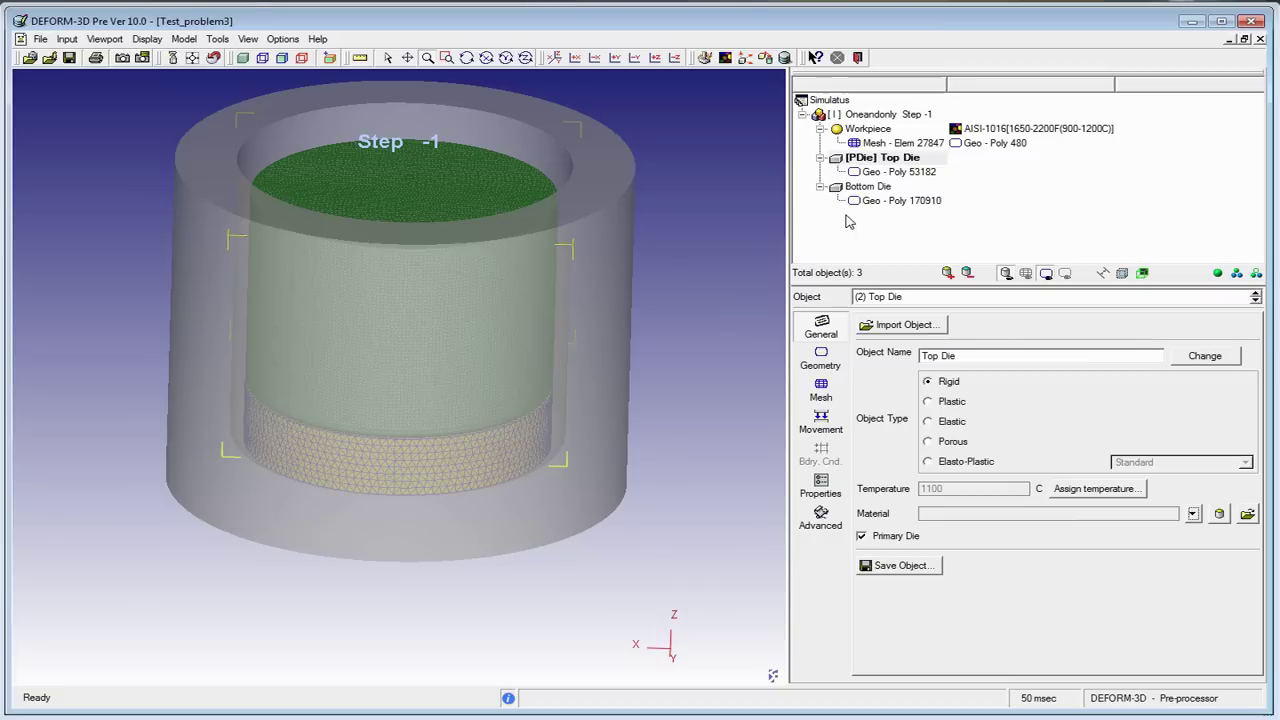
pyautogui.moveTo(505, 320); pyautogui.dragTo(493, 313)
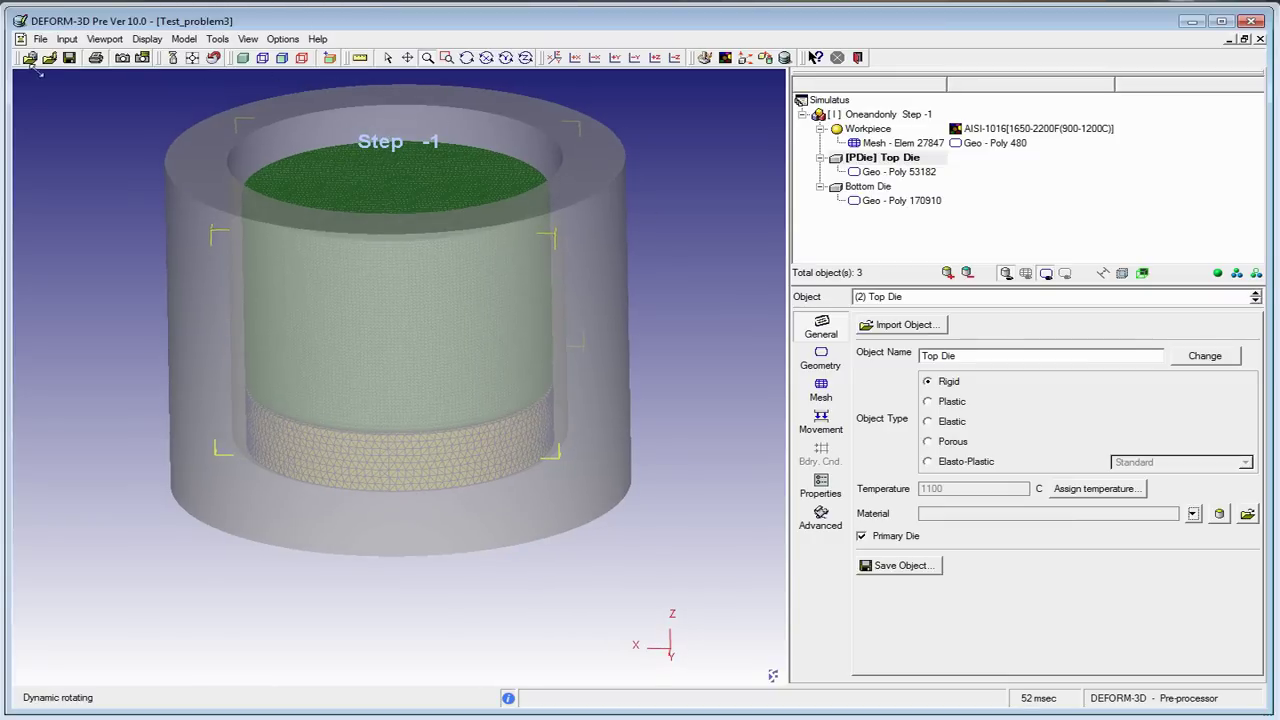
pyautogui.click(68, 57)
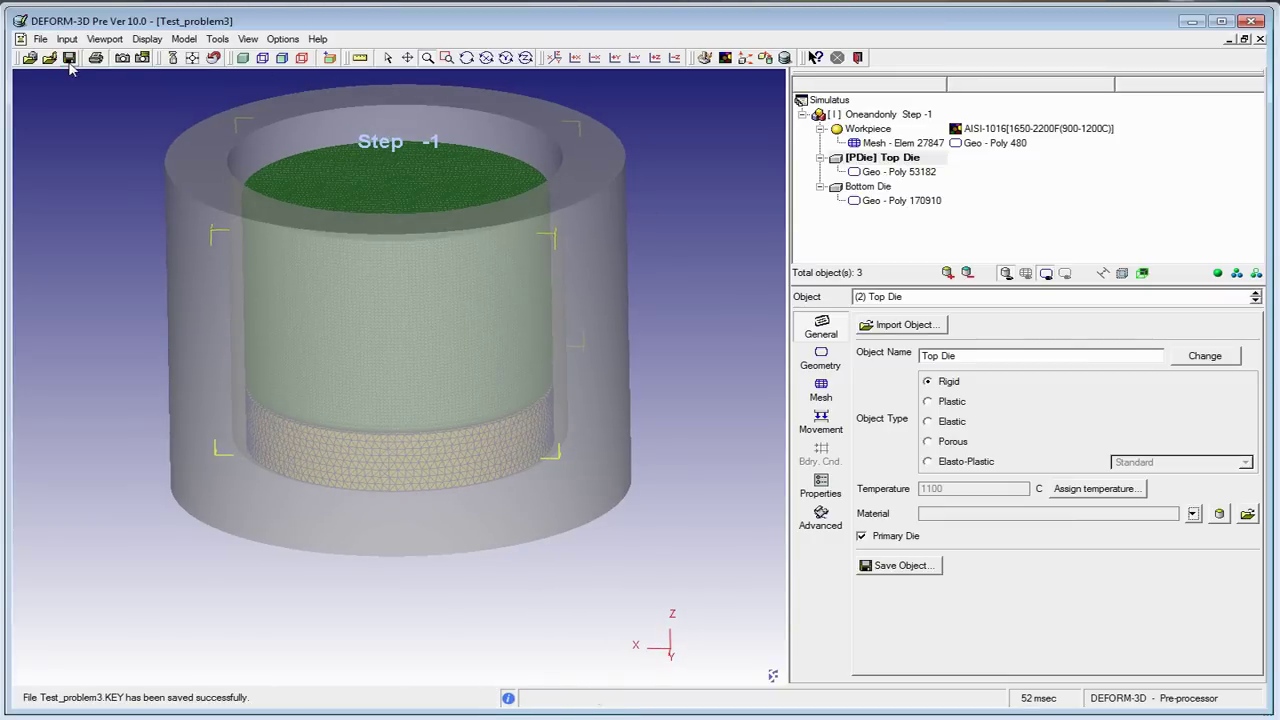
pyautogui.click(857, 58)
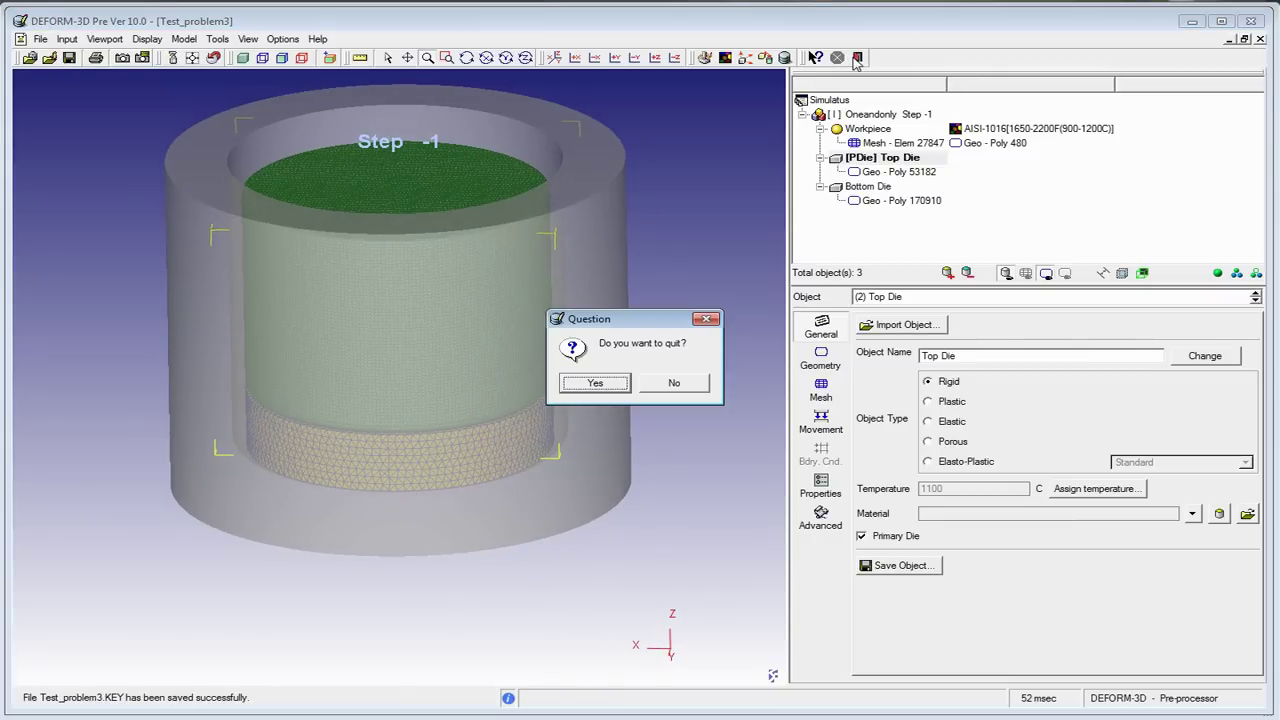
pyautogui.click(610, 382)
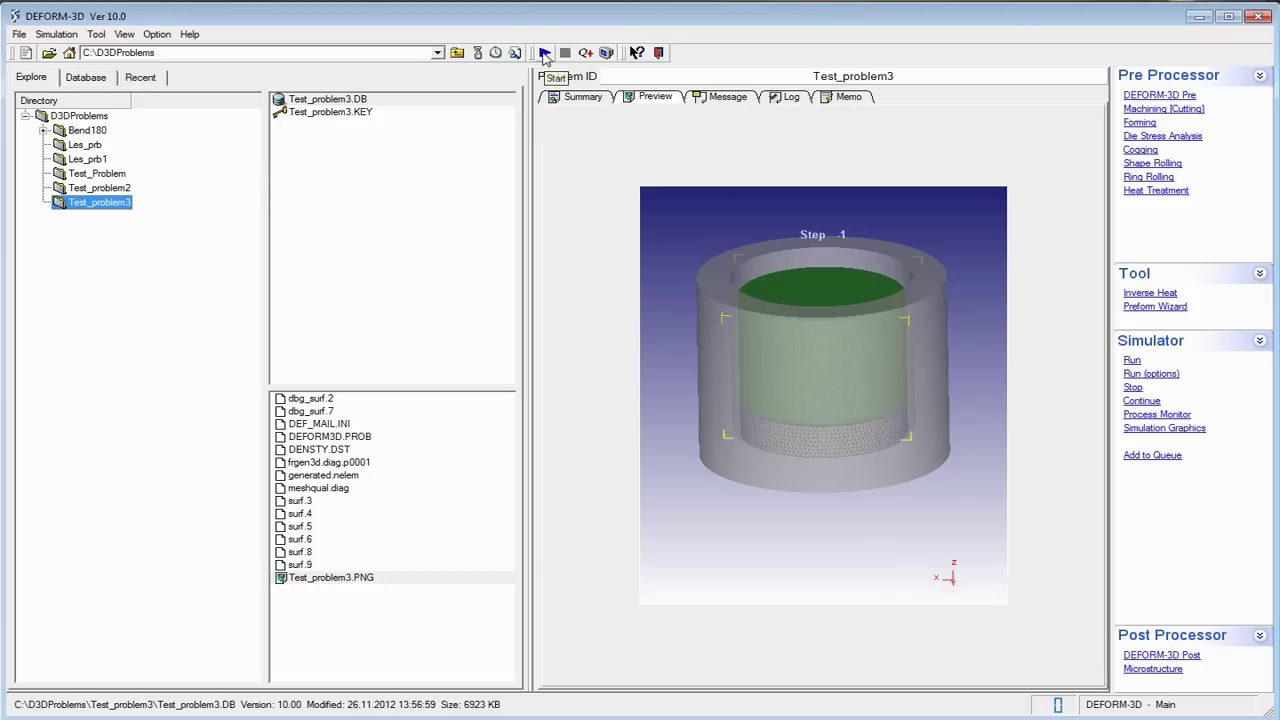
# Run the Test_problem3 simulation and acknowledge the submission message
pyautogui.click(1131, 362)
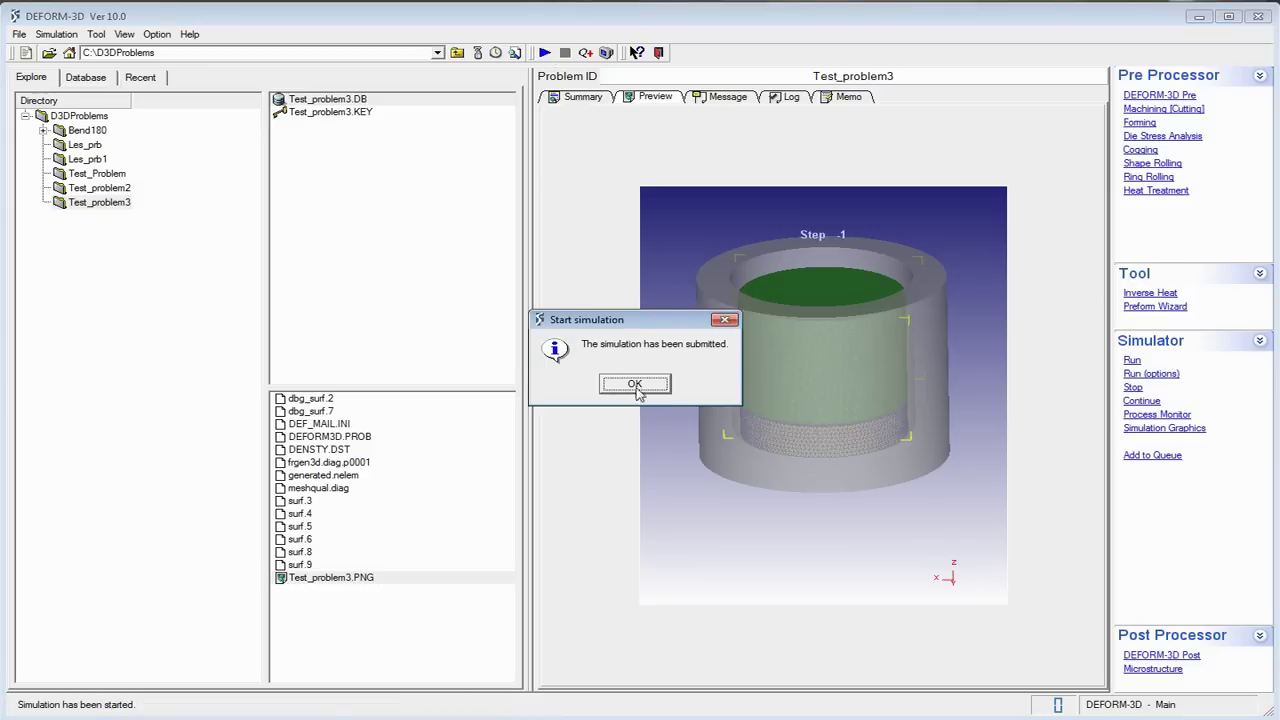
pyautogui.click(635, 385)
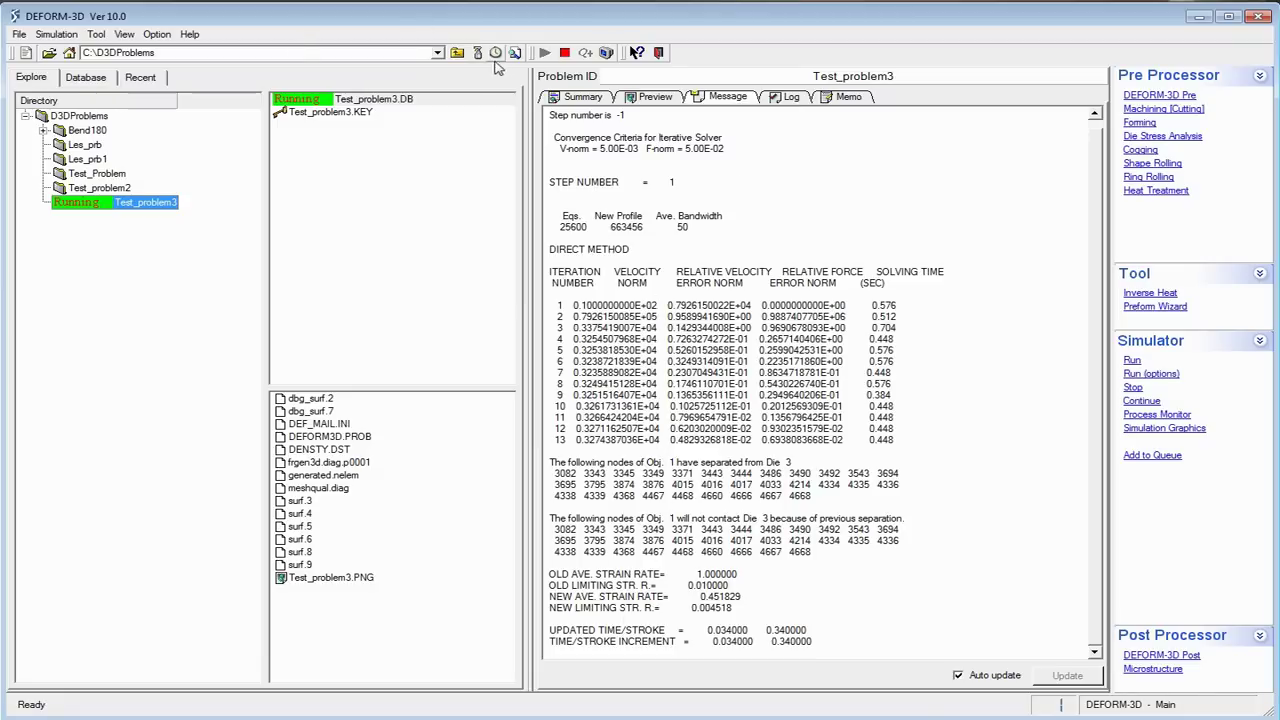
pyautogui.click(76, 36)
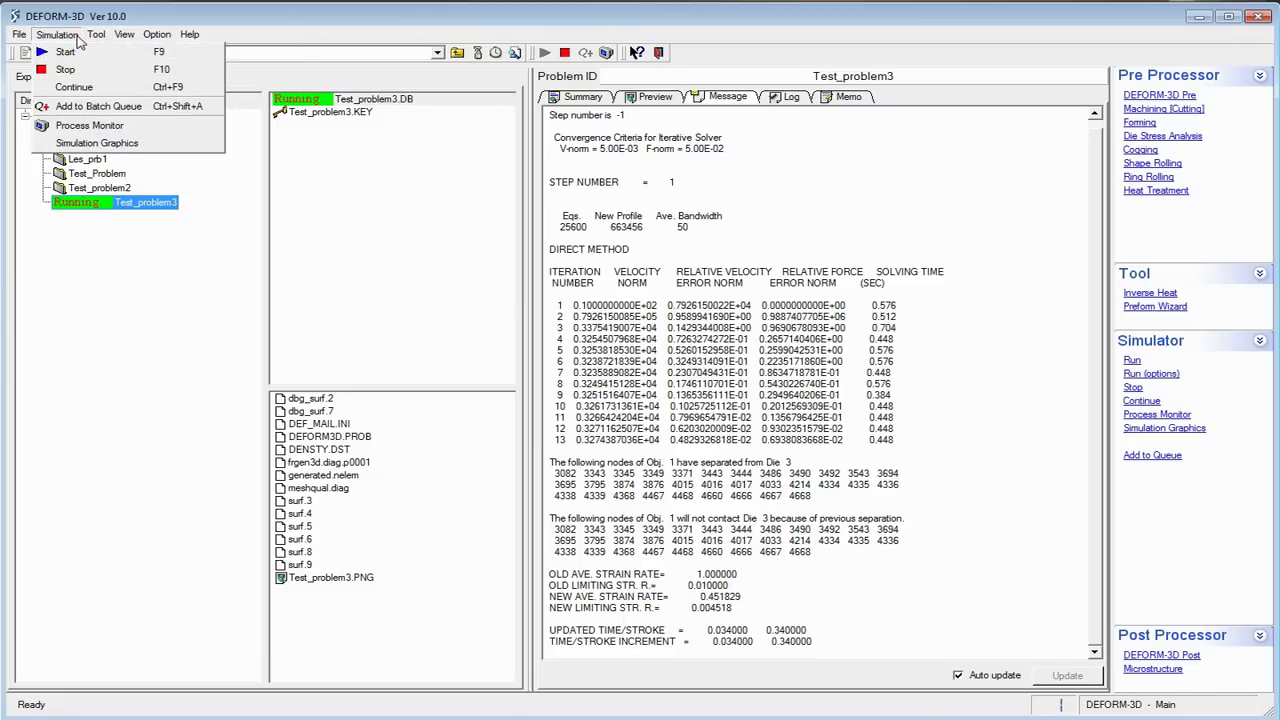
# Open the live simulation graphics with the Bottom Die hidden and load a saved step
pyautogui.click(96, 145)
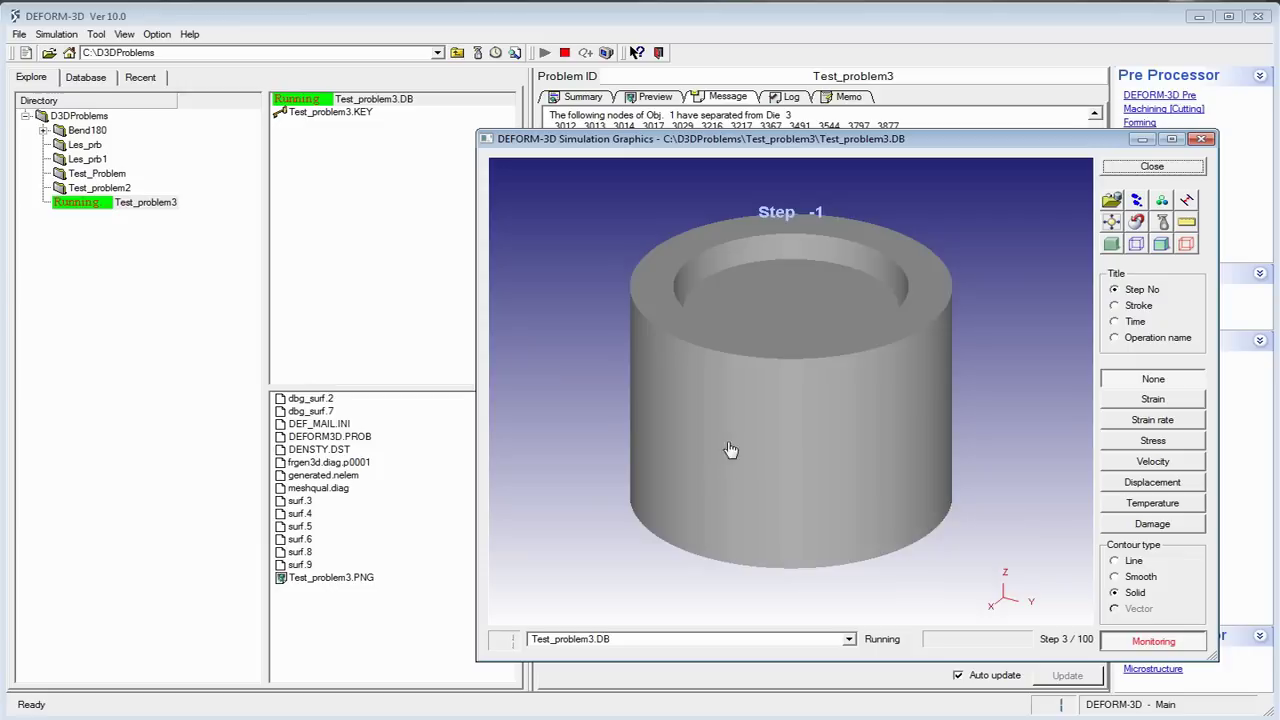
pyautogui.moveTo(731, 451)
pyautogui.mouseDown()
pyautogui.moveTo(763, 331)
pyautogui.moveTo(763, 489)
pyautogui.moveTo(756, 461)
pyautogui.mouseUp()
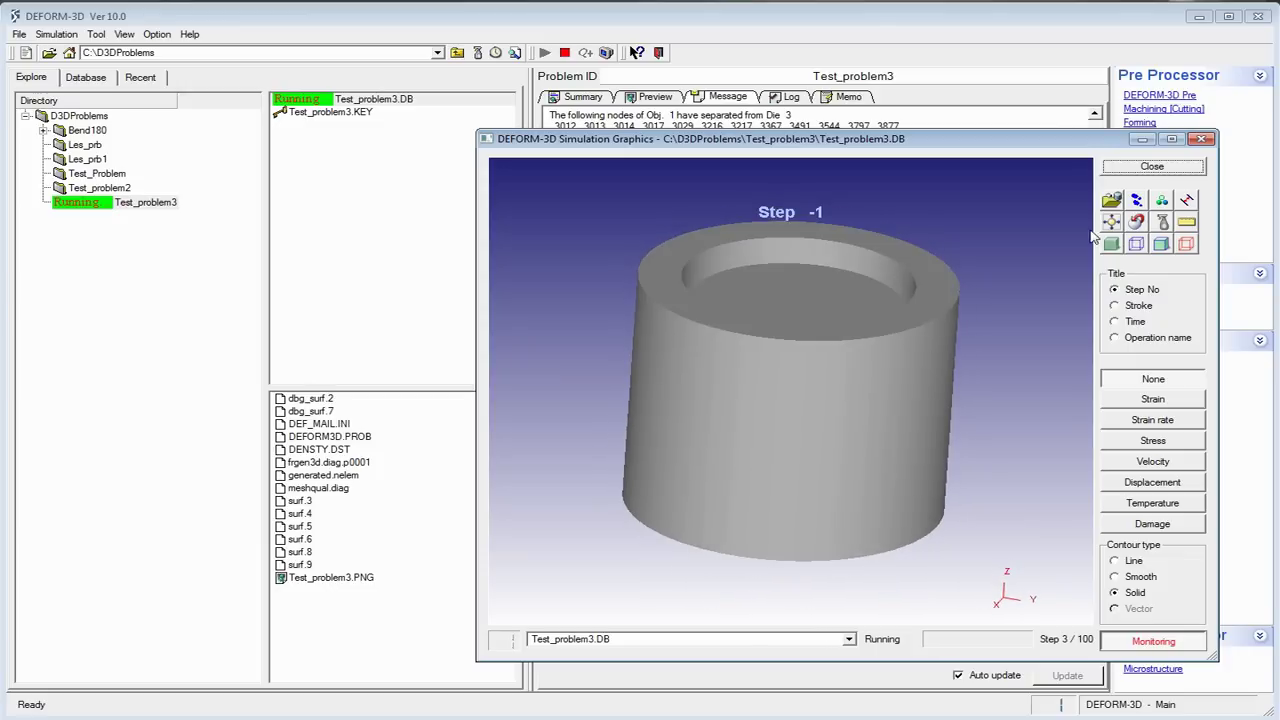
pyautogui.click(1161, 201)
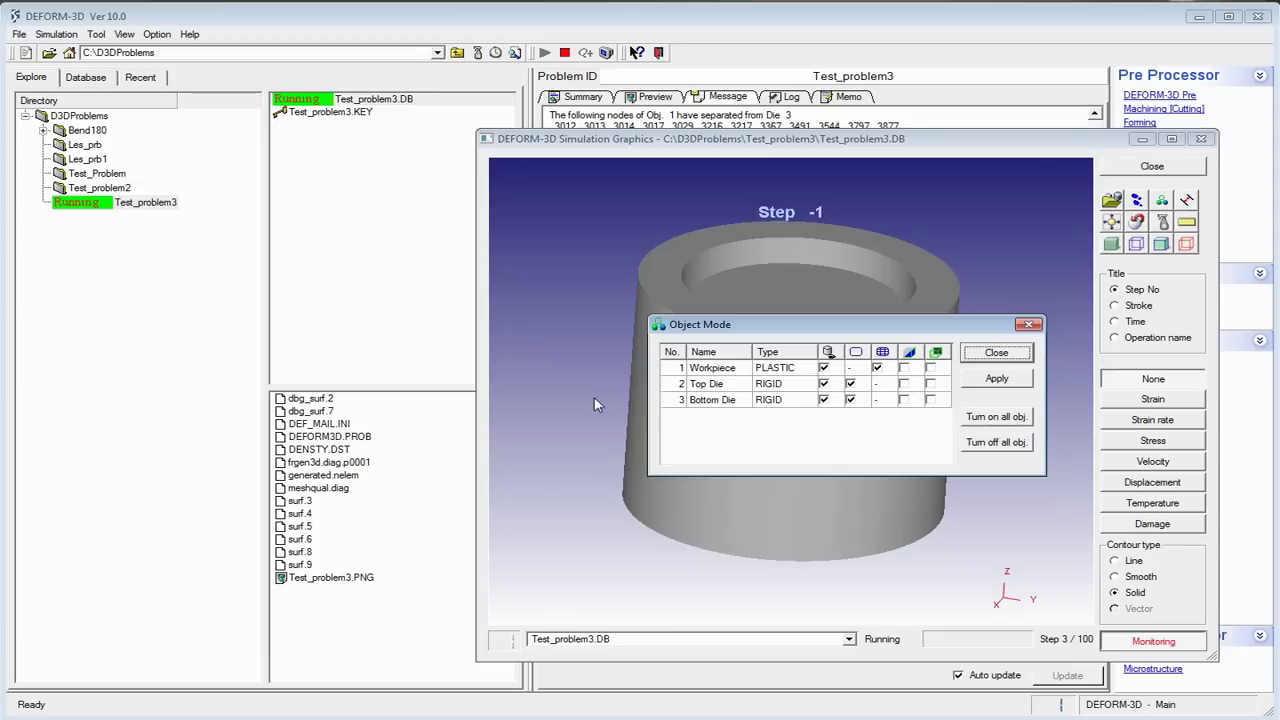
pyautogui.click(825, 399)
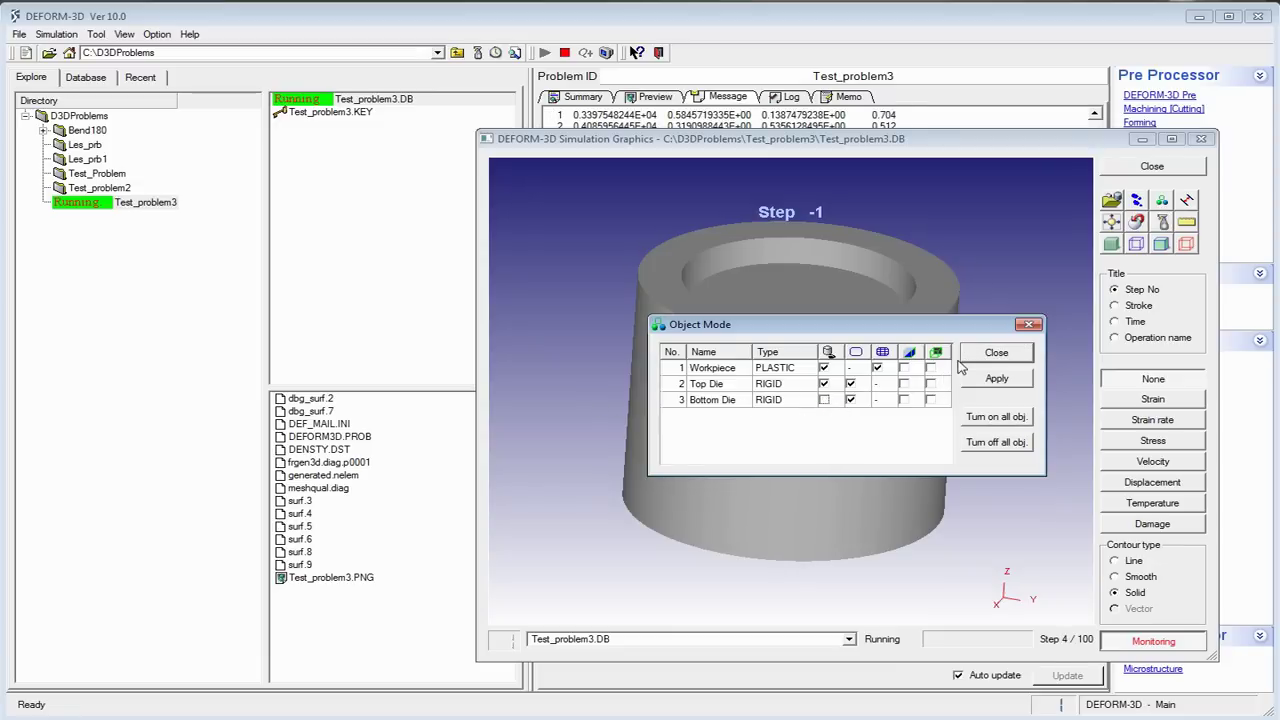
pyautogui.click(990, 357)
pyautogui.moveTo(1000, 363)
pyautogui.mouseDown()
pyautogui.moveTo(826, 457)
pyautogui.moveTo(858, 442)
pyautogui.moveTo(843, 455)
pyautogui.mouseUp()
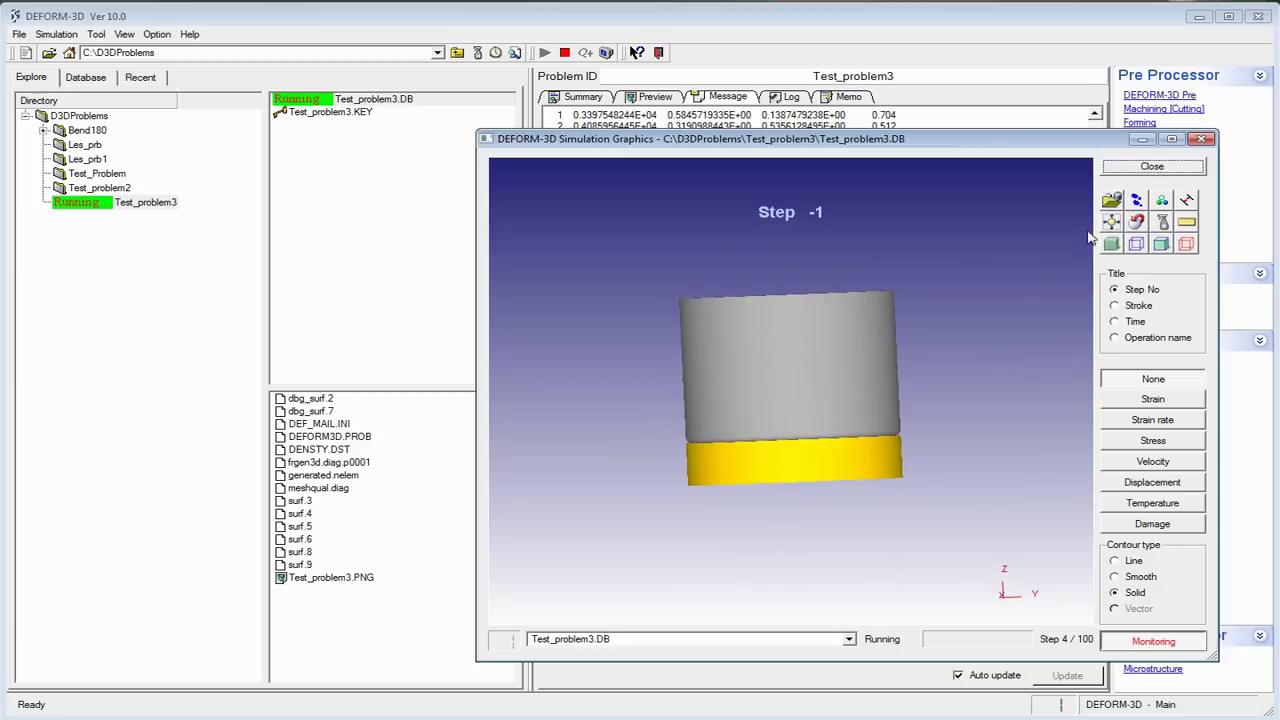
pyautogui.click(1136, 200)
pyautogui.click(922, 293)
pyautogui.moveTo(833, 340)
pyautogui.mouseDown()
pyautogui.moveTo(826, 389)
pyautogui.moveTo(820, 372)
pyautogui.mouseUp()
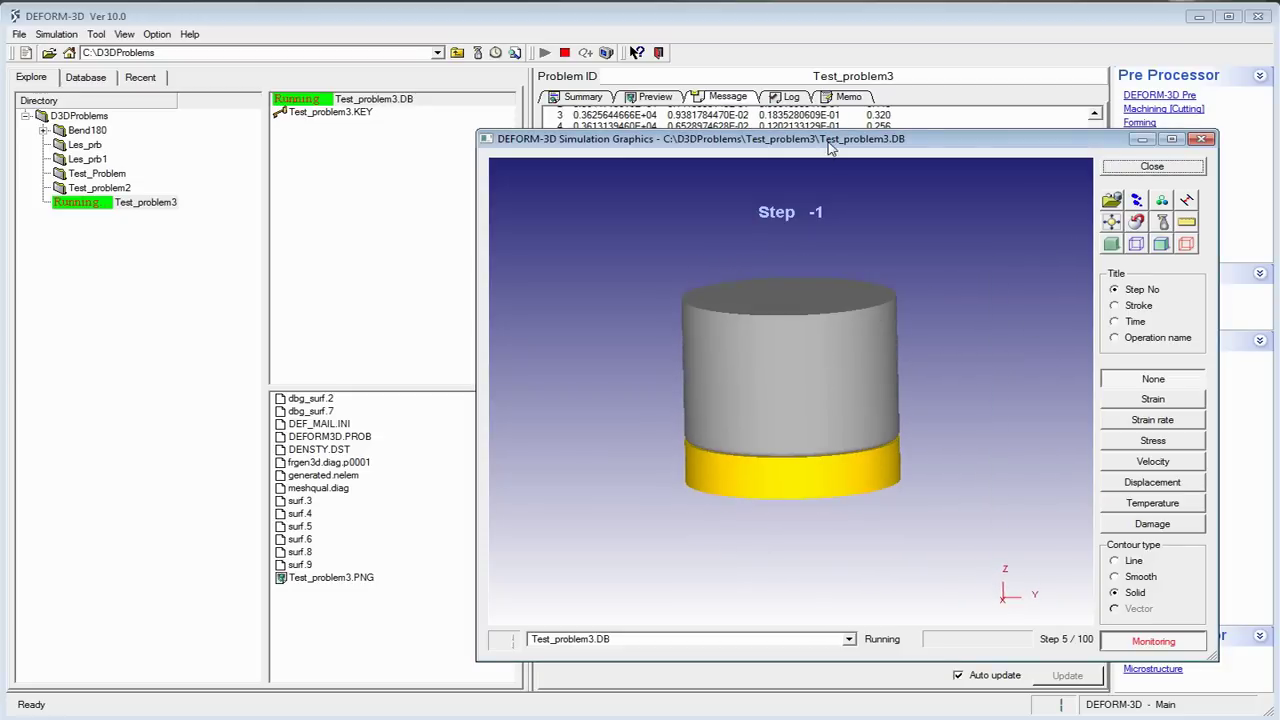
pyautogui.moveTo(828, 148)
pyautogui.mouseDown()
pyautogui.moveTo(438, 124)
pyautogui.moveTo(1279, 186)
pyautogui.mouseUp()
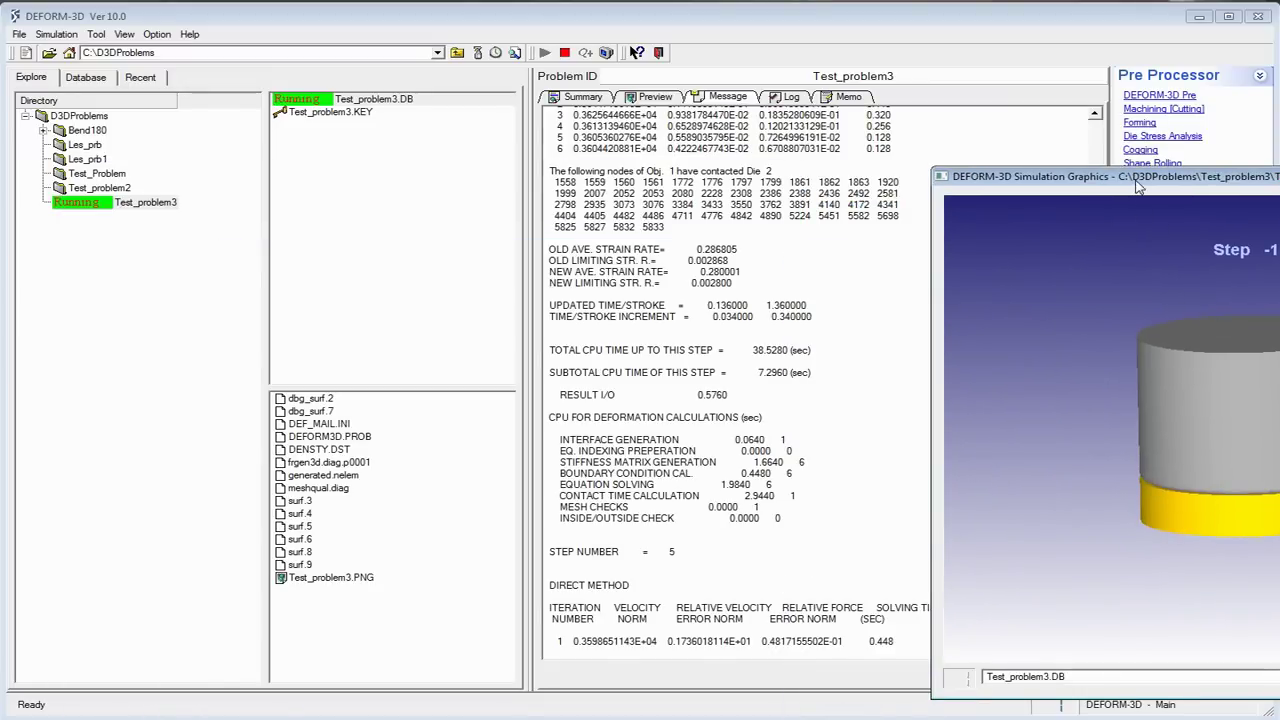
pyautogui.moveTo(1139, 182); pyautogui.dragTo(533, 140)
# View the forging at Steps 4 and 5, then close the graphics and stop the simulation
pyautogui.click(988, 196)
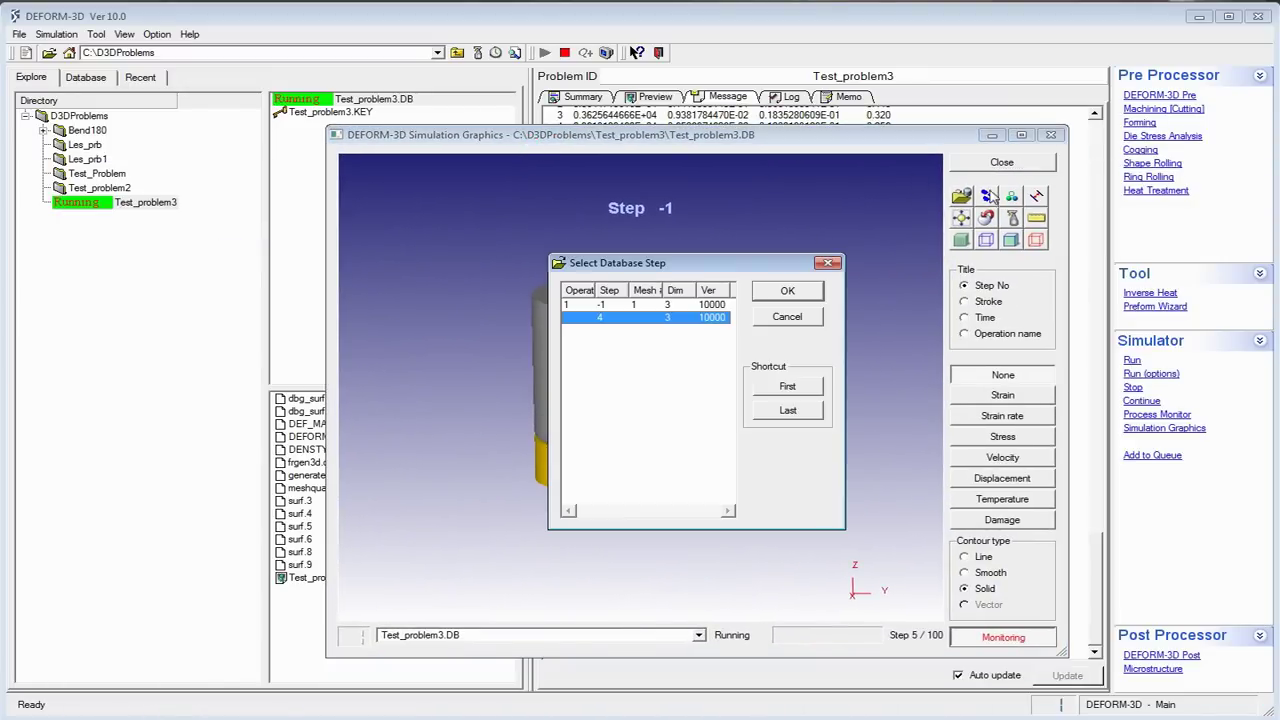
pyautogui.doubleClick(652, 318)
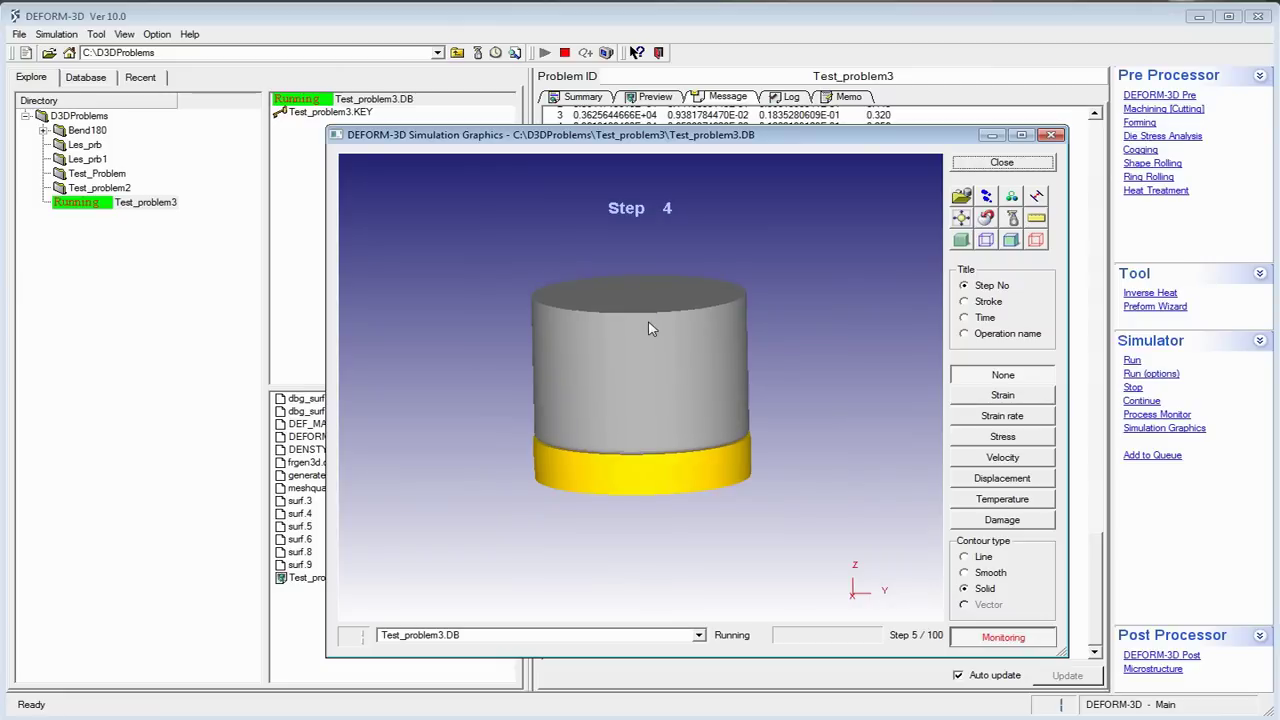
pyautogui.moveTo(620, 470); pyautogui.dragTo(634, 514)
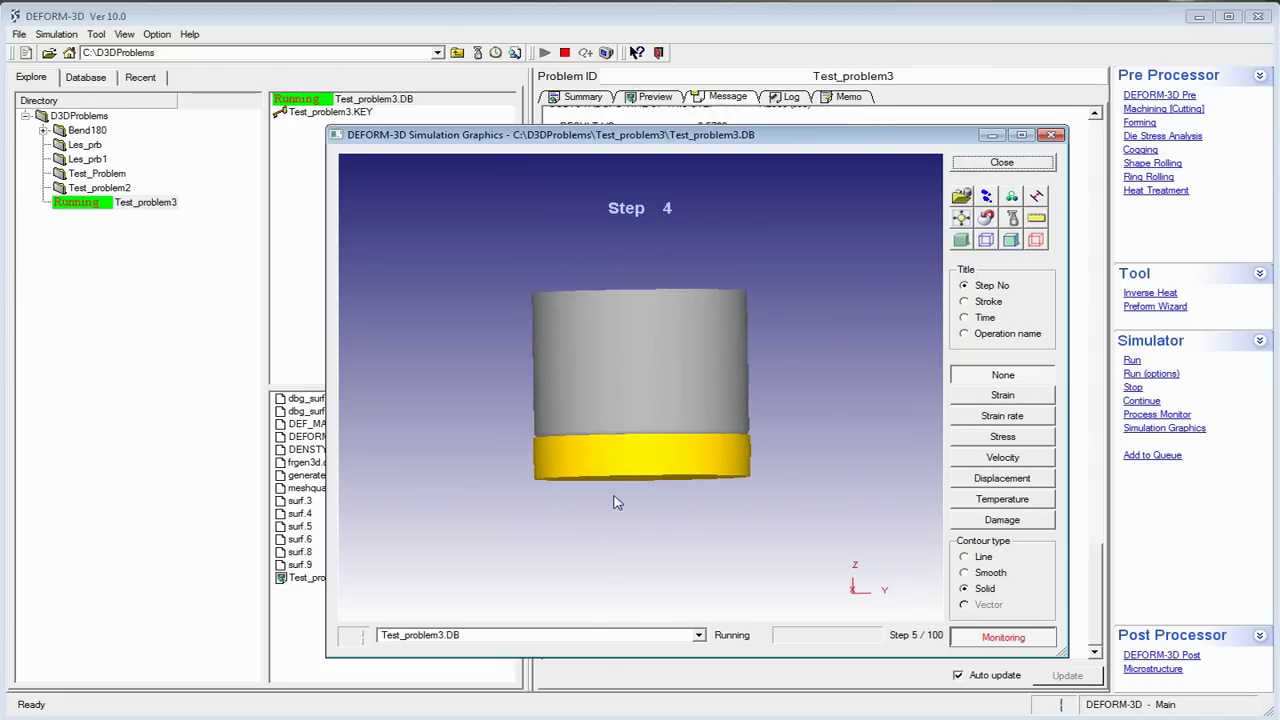
pyautogui.scroll(1, 610, 480)
pyautogui.scroll(2, 608, 400)
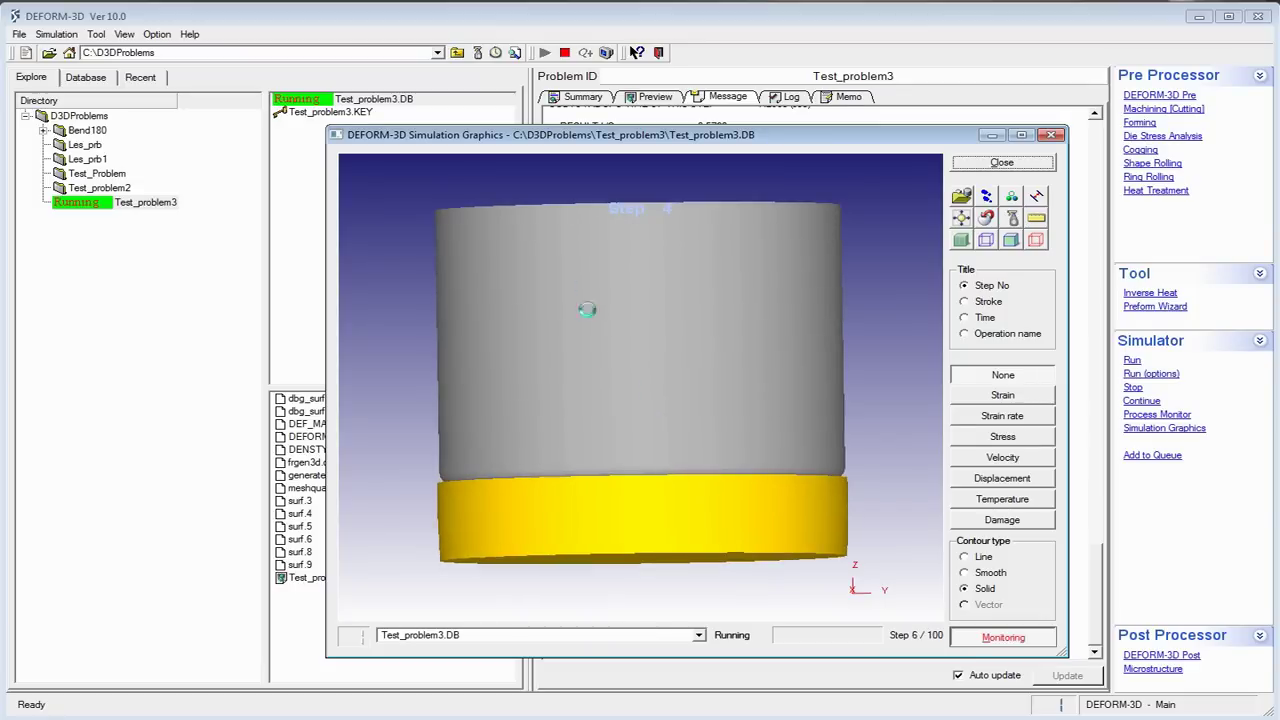
pyautogui.scroll(2, 600, 380)
pyautogui.moveTo(617, 441)
pyautogui.mouseDown()
pyautogui.moveTo(612, 371)
pyautogui.moveTo(531, 277)
pyautogui.moveTo(614, 403)
pyautogui.mouseUp()
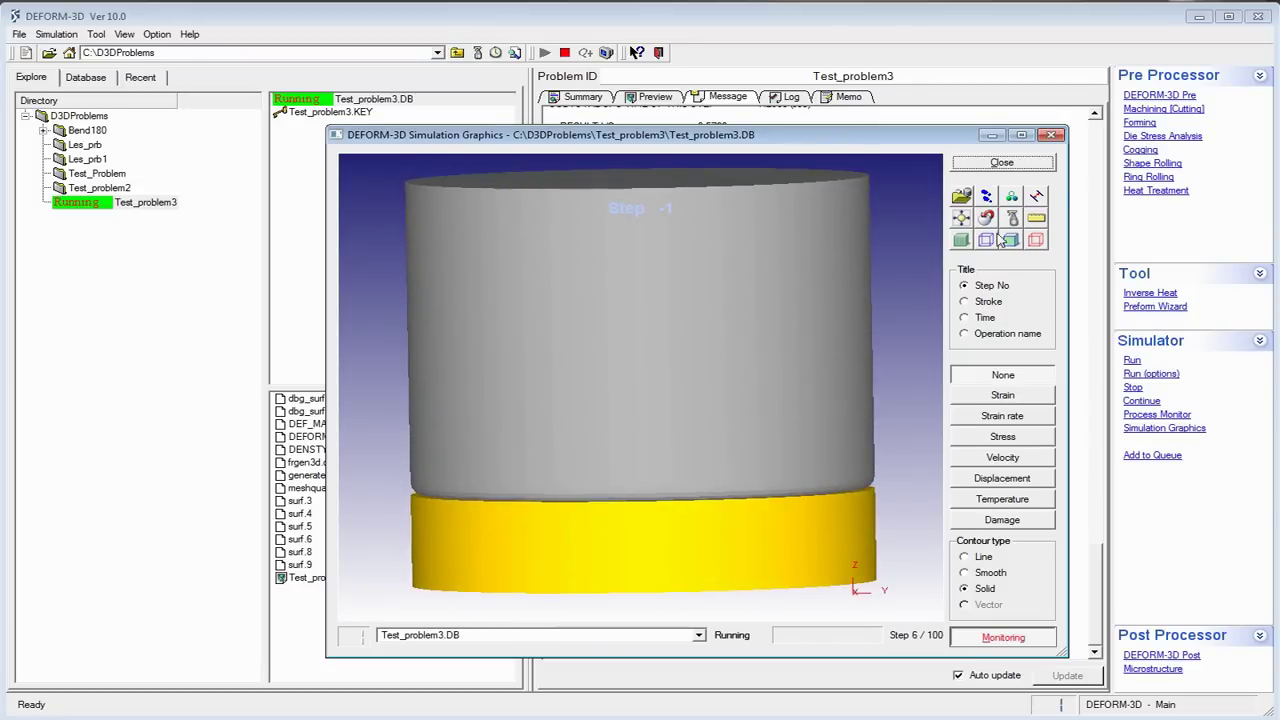
pyautogui.click(985, 196)
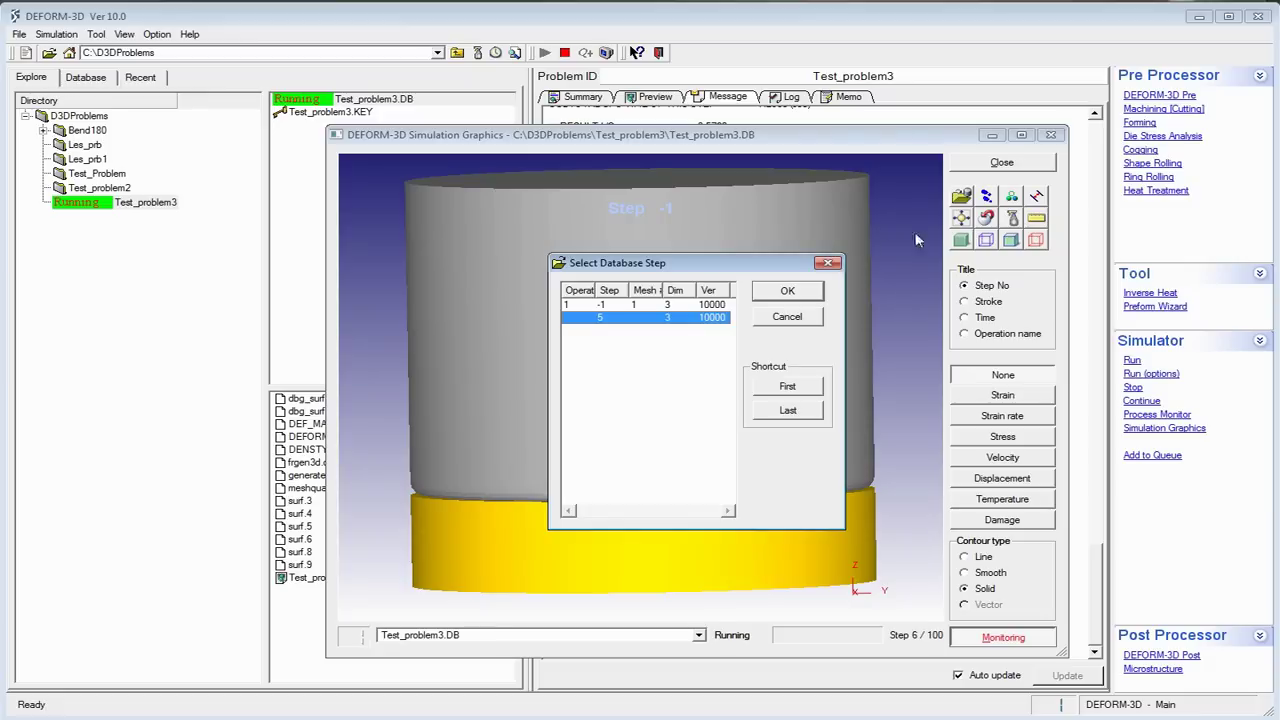
pyautogui.doubleClick(668, 318)
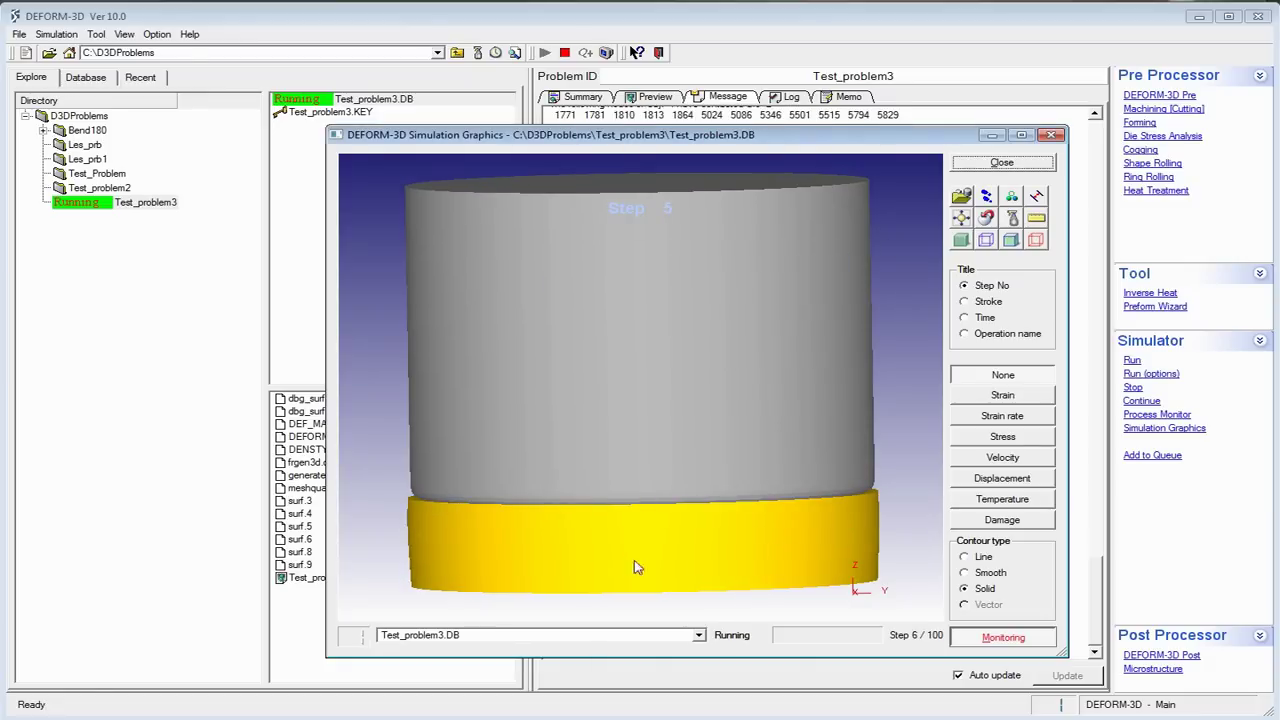
pyautogui.click(1035, 163)
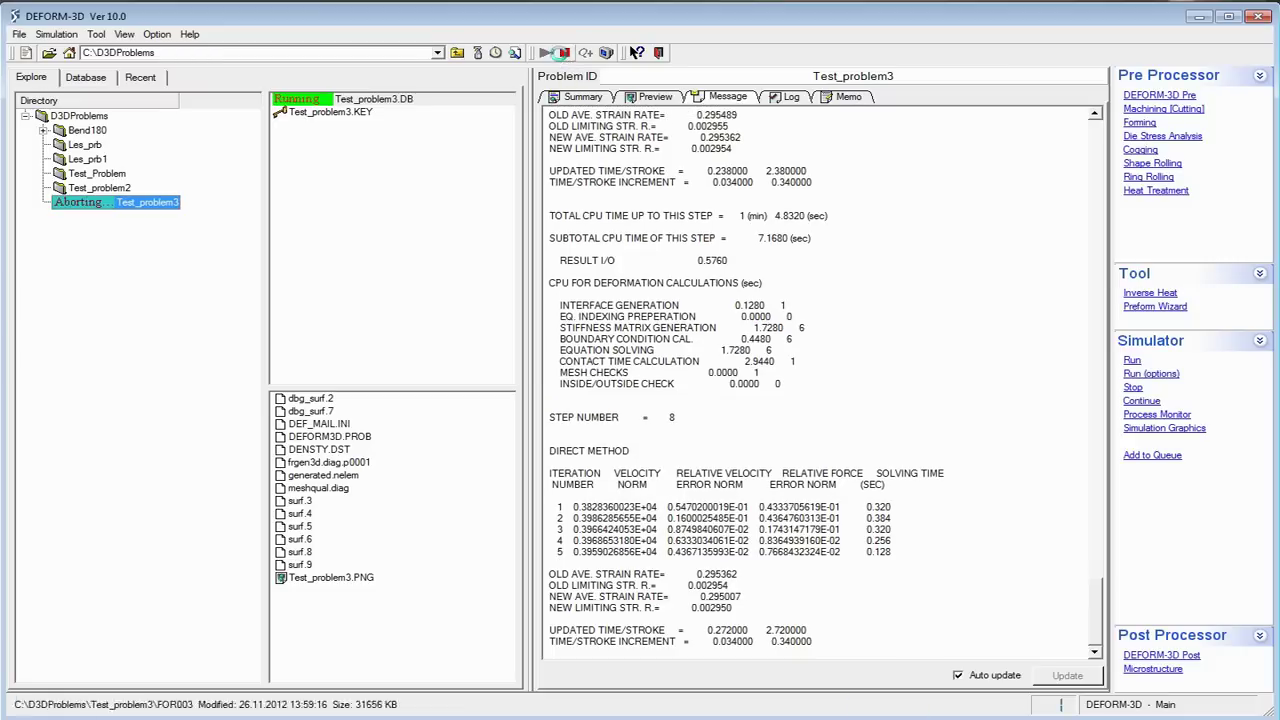
pyautogui.click(564, 53)
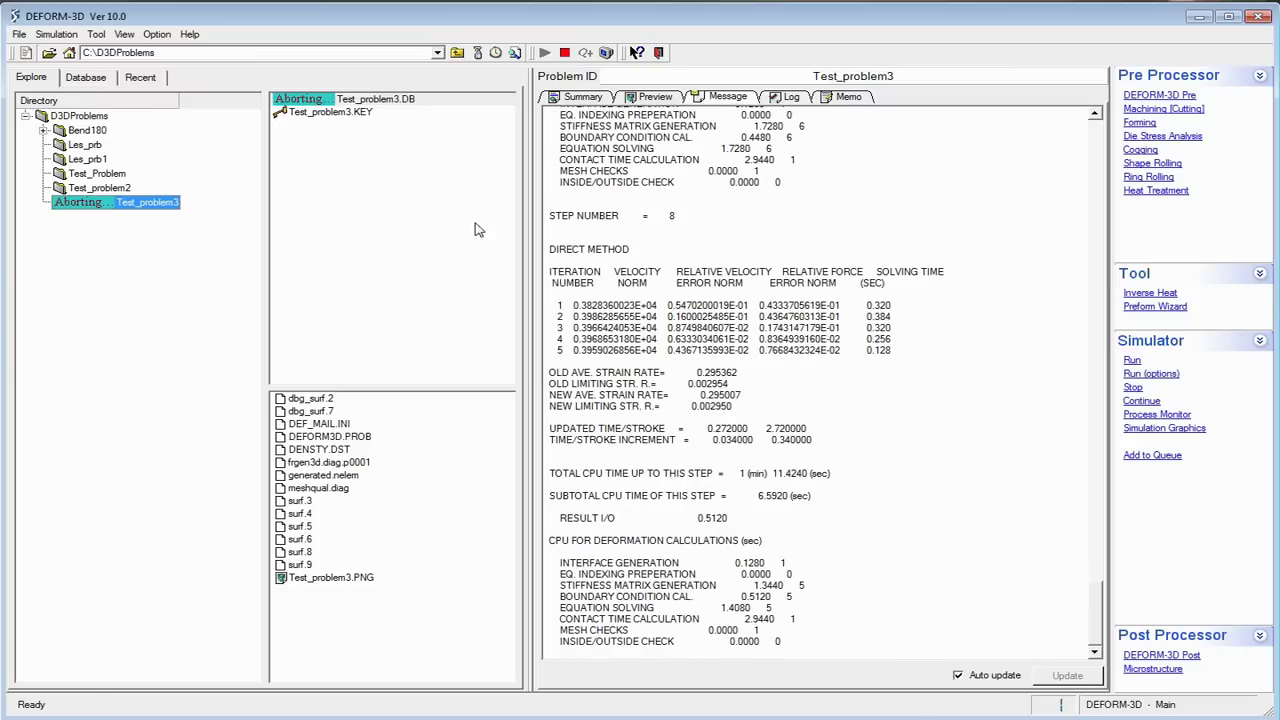